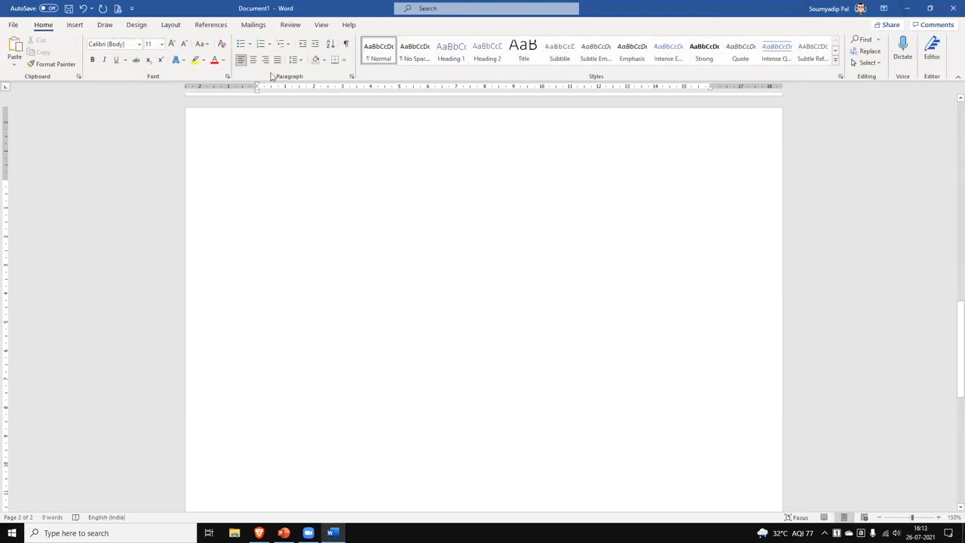
# Turn on bullets and enter the items A, B, C, D, E and F, one per line.
pyautogui.click(241, 43)
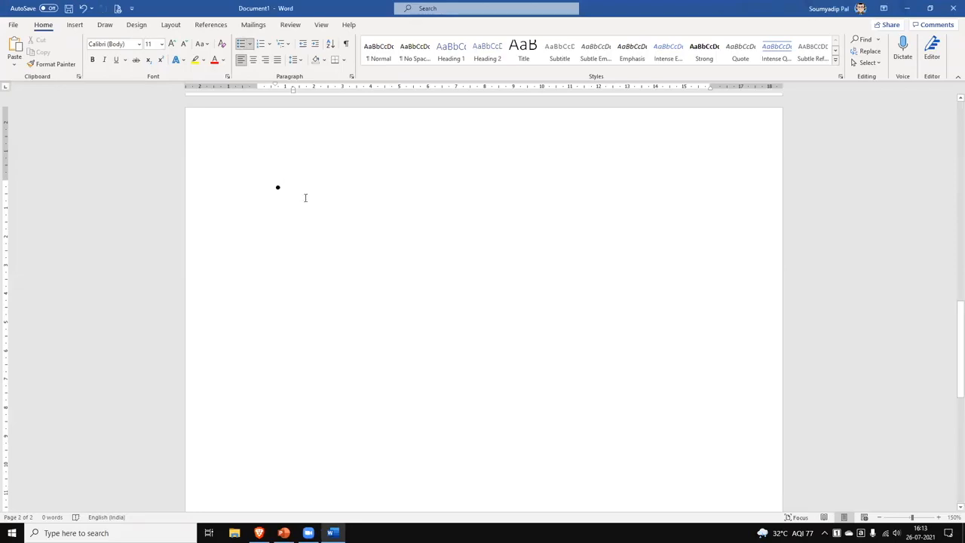
pyautogui.write('A')
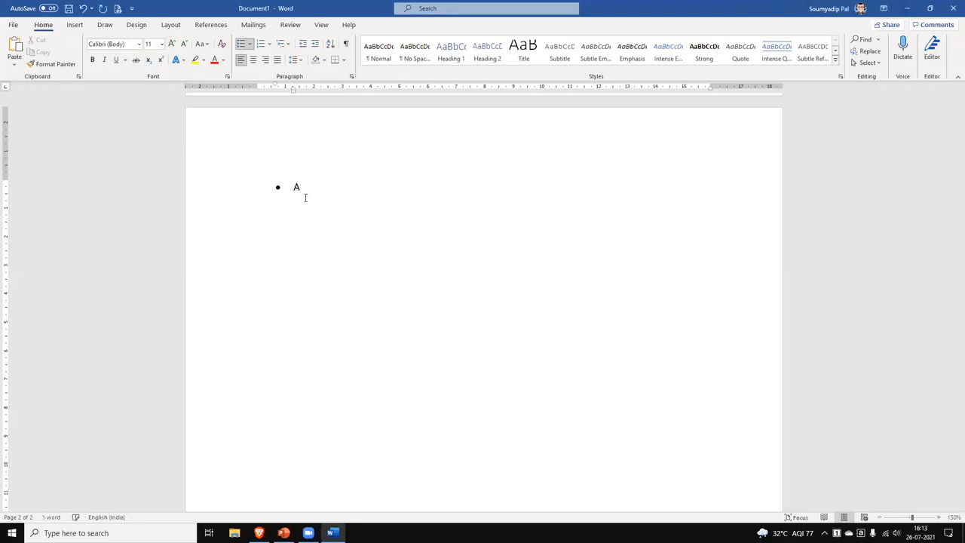
pyautogui.press('Return')
pyautogui.write('B ')
pyautogui.write('C')
pyautogui.press('Return')
pyautogui.write('D ')
pyautogui.write('W')
pyautogui.press('BackSpace')
pyautogui.write('E')
pyautogui.press('Return')
pyautogui.write('F')
pyautogui.press('Return')
pyautogui.press('Return')
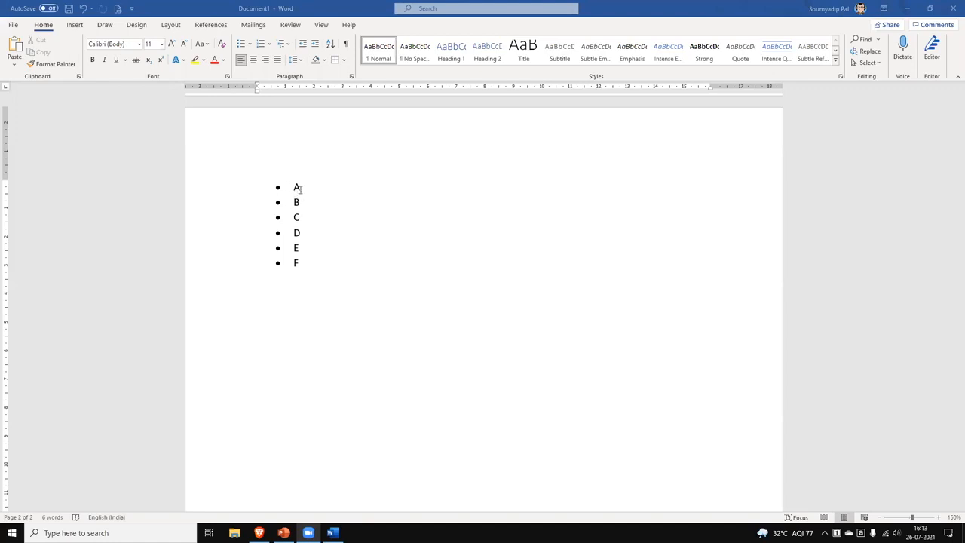
# Select the A–F list and cycle through hollow circle, square, check mark and arrowhead bullets.
pyautogui.moveTo(295, 188); pyautogui.dragTo(309, 273)
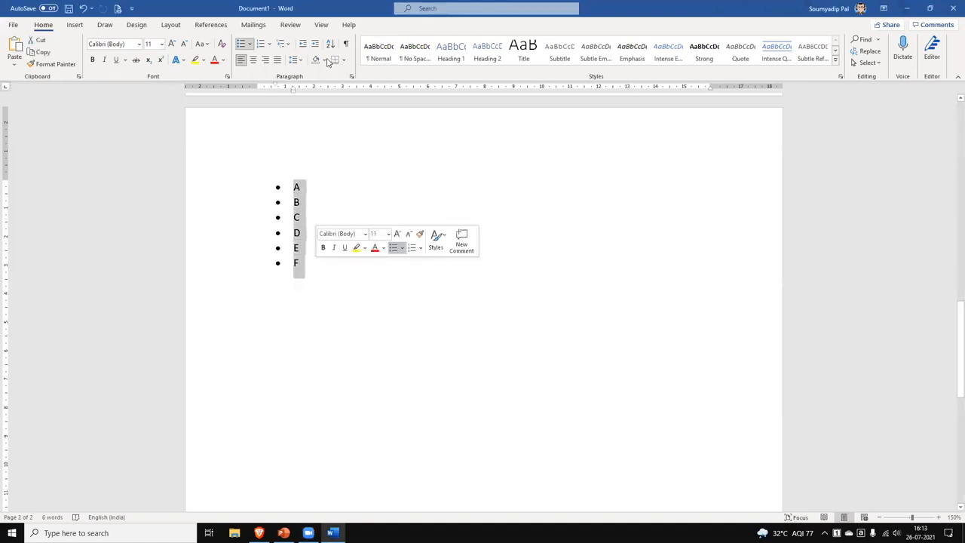
pyautogui.click(251, 47)
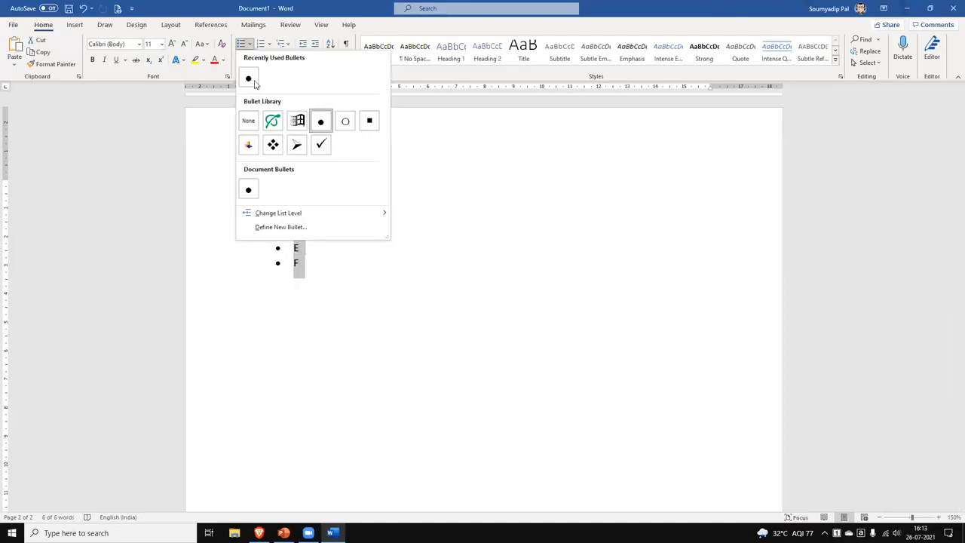
pyautogui.click(346, 122)
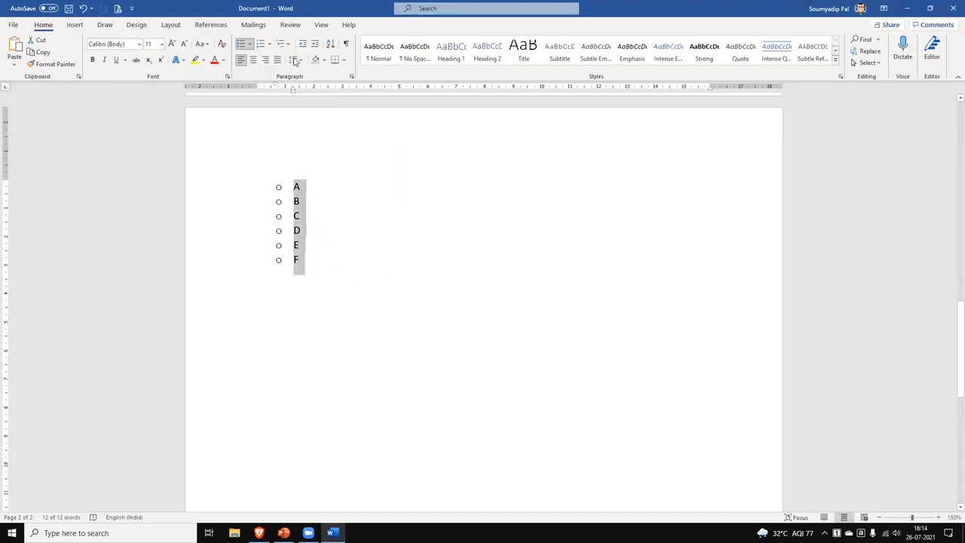
pyautogui.click(252, 46)
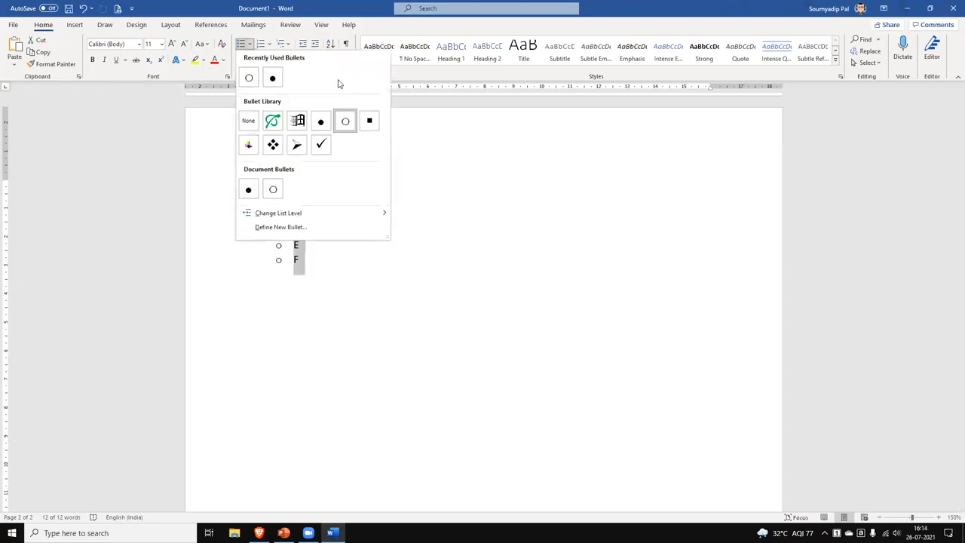
pyautogui.click(370, 122)
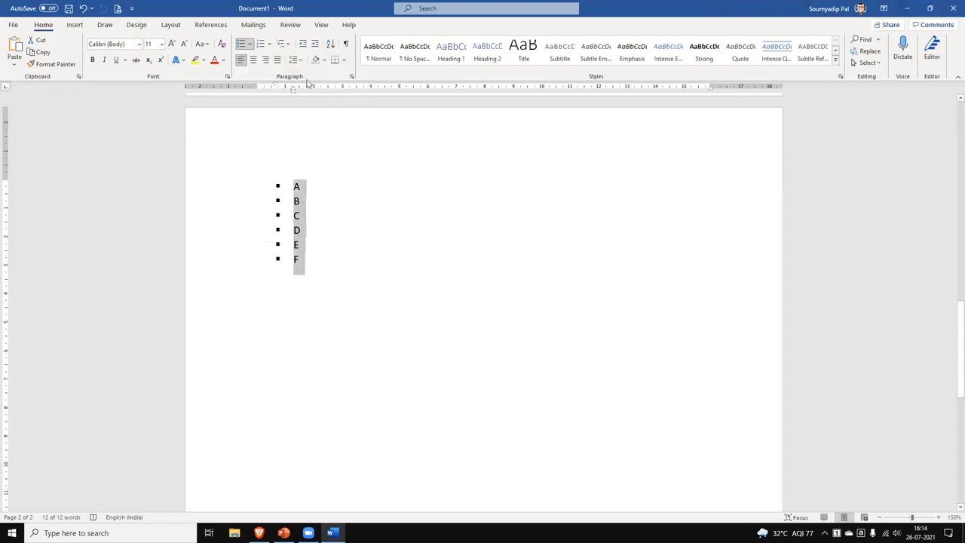
pyautogui.click(251, 45)
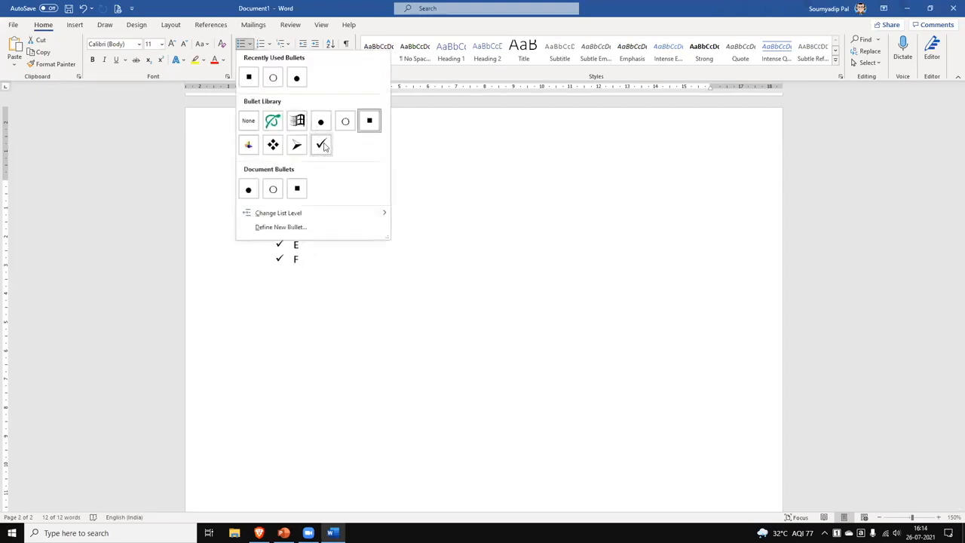
pyautogui.click(321, 144)
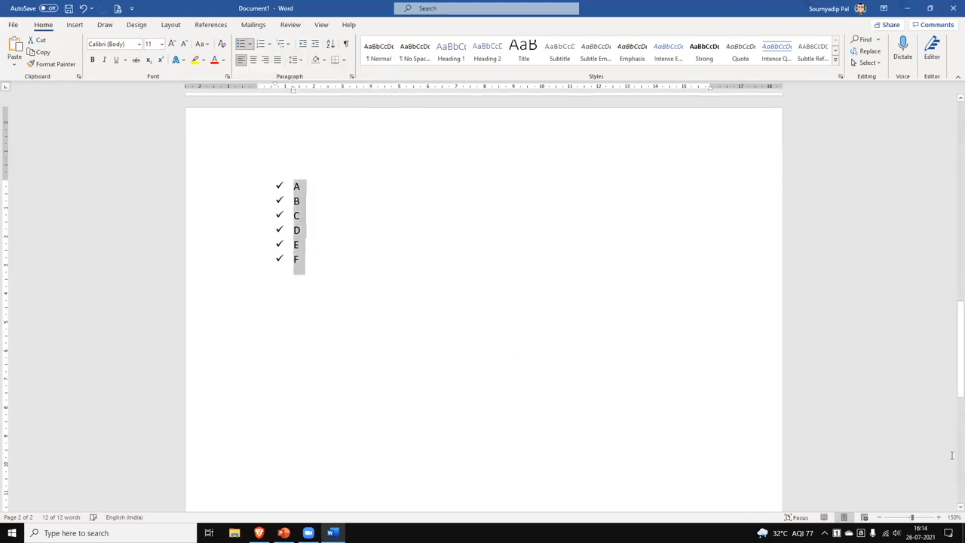
pyautogui.click(251, 45)
pyautogui.click(306, 151)
pyautogui.click(251, 45)
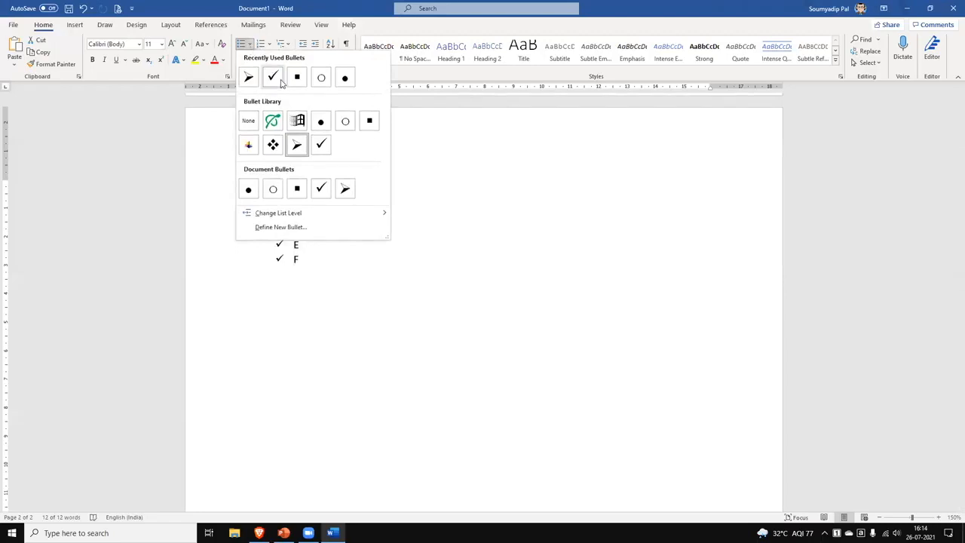
# Define a new bullet using the Wingdings right-arrow symbol (code 224) for the list.
pyautogui.click(312, 228)
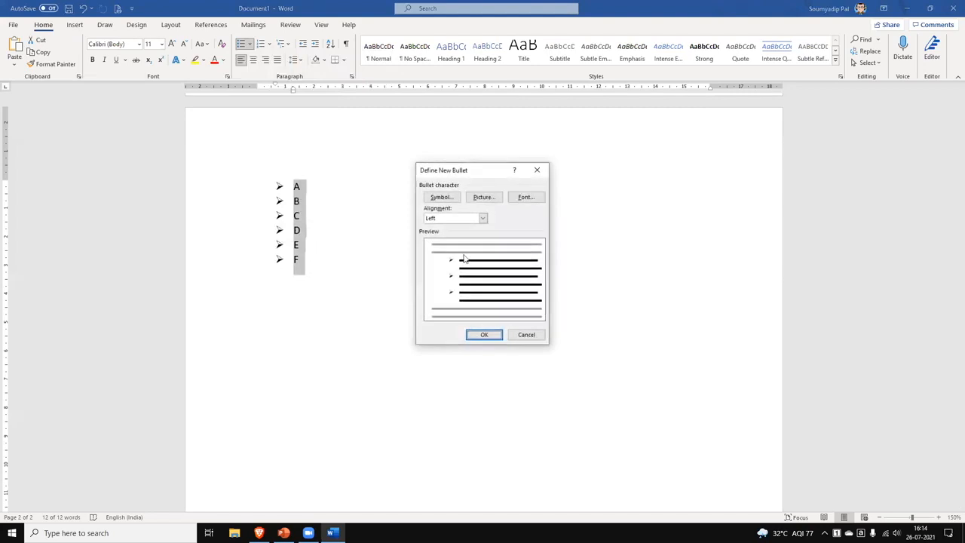
pyautogui.click(445, 198)
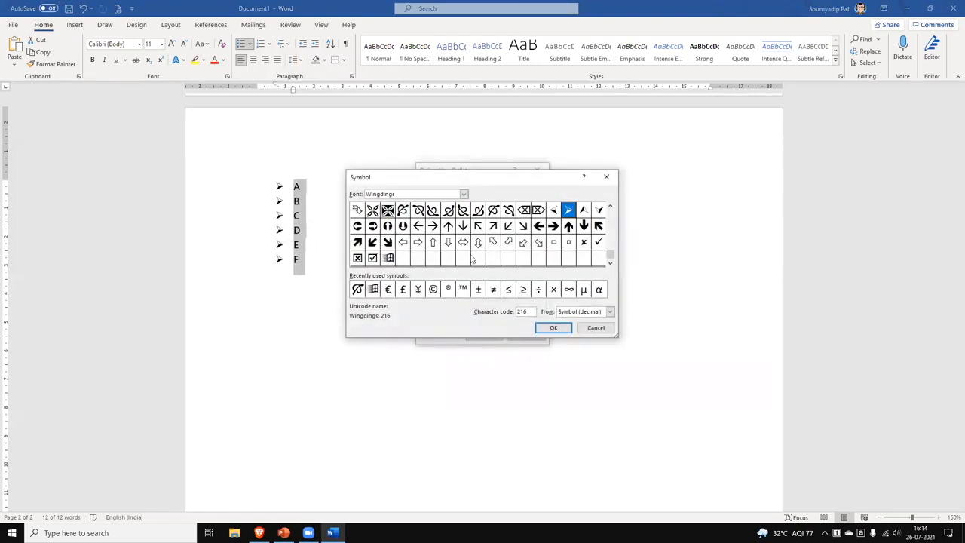
pyautogui.click(433, 230)
pyautogui.click(554, 327)
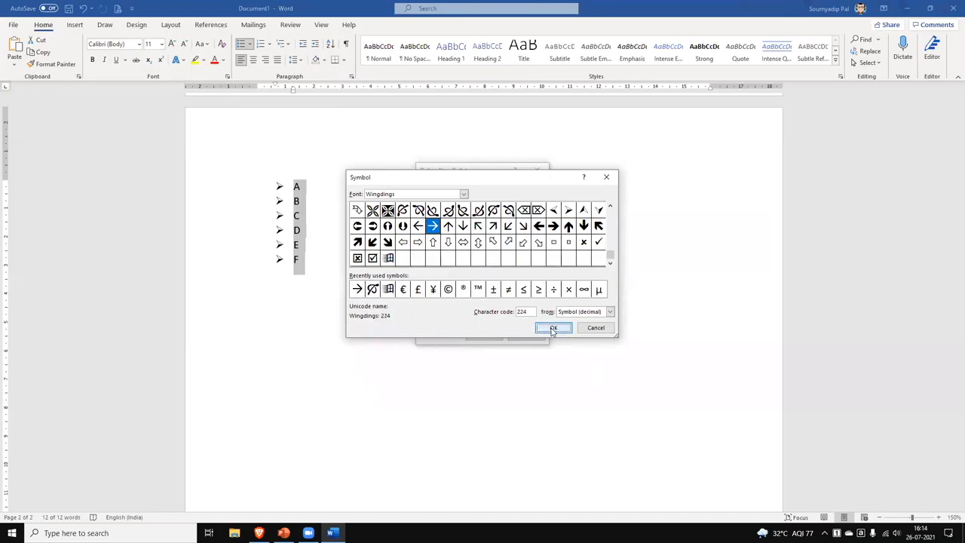
pyautogui.click(485, 335)
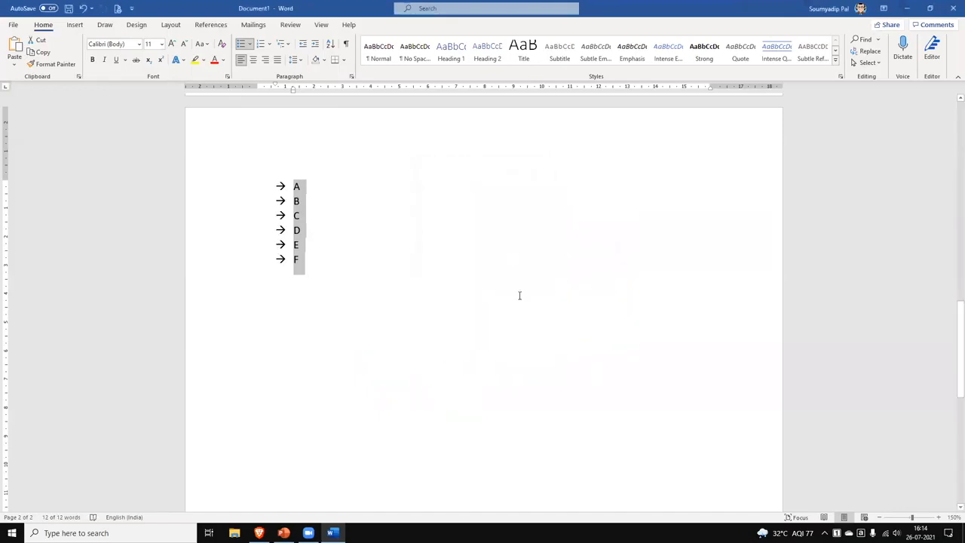
pyautogui.click(554, 421)
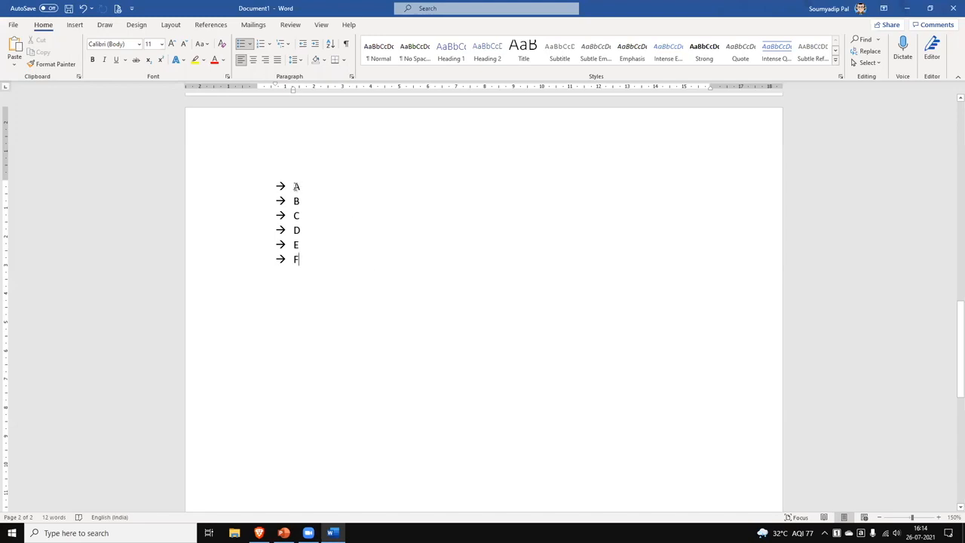
# Select the six items and number them 1. through 6.
pyautogui.moveTo(296, 181); pyautogui.dragTo(327, 285)
pyautogui.moveTo(294, 187); pyautogui.dragTo(317, 263)
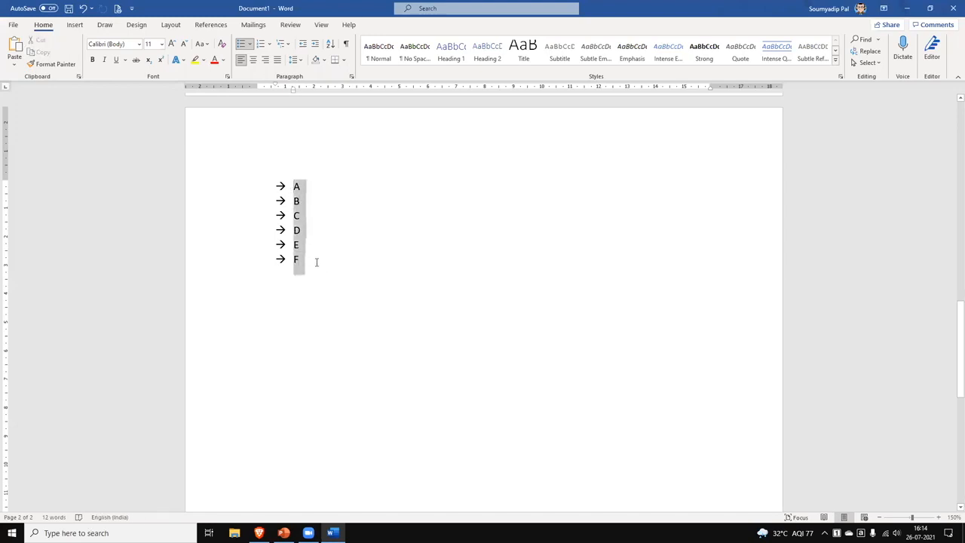
pyautogui.click(268, 43)
pyautogui.click(319, 86)
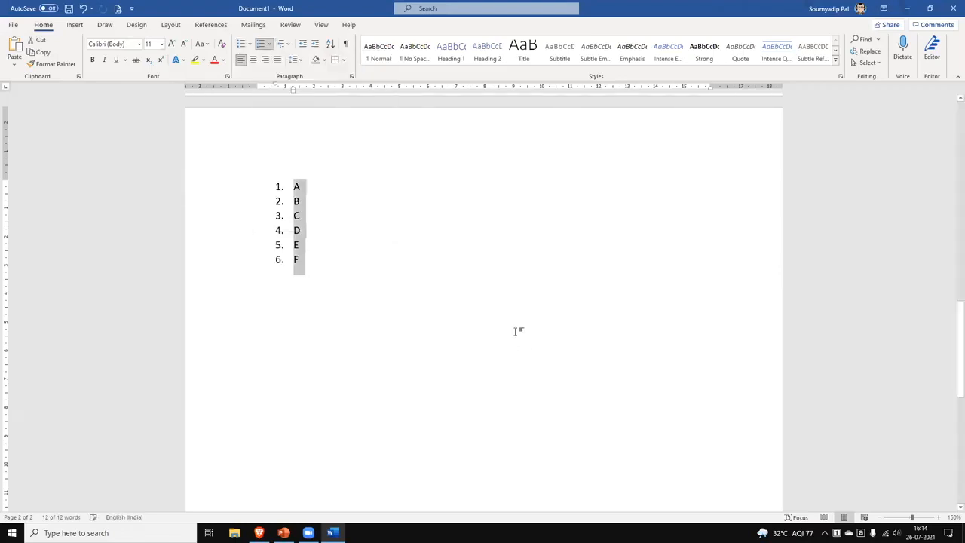
pyautogui.click(341, 186)
# Define a new number format that replaces the period, giving 1- style numbering.
pyautogui.click(269, 43)
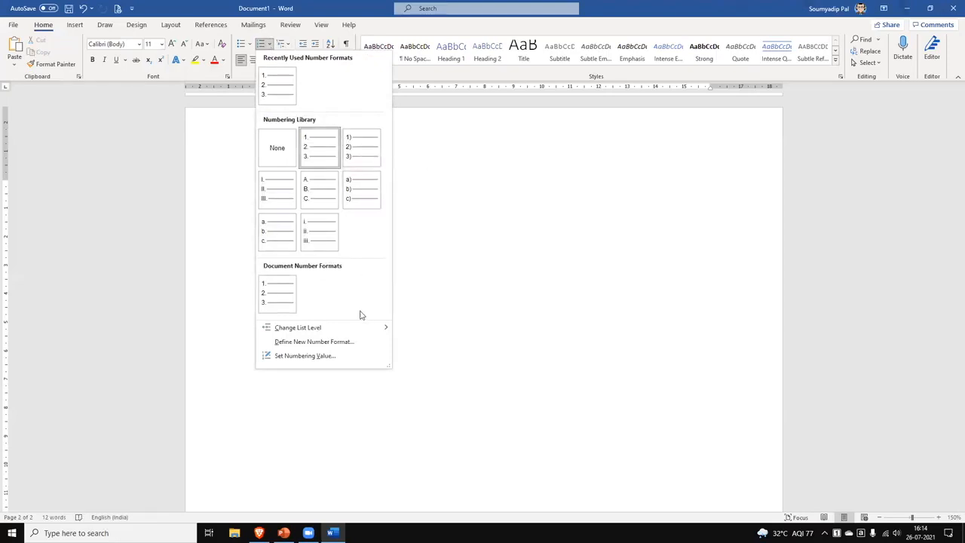
pyautogui.click(349, 343)
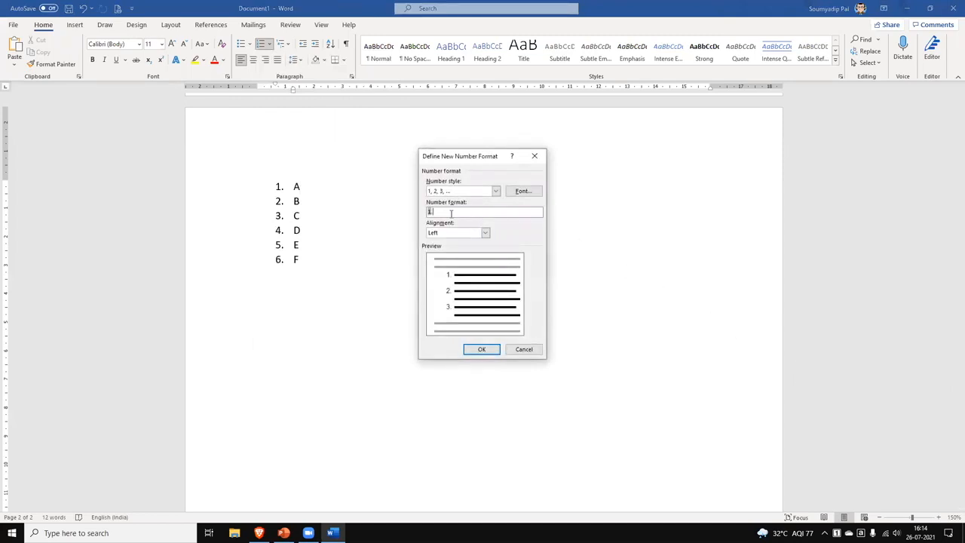
pyautogui.press('BackSpace')
pyautogui.click(481, 350)
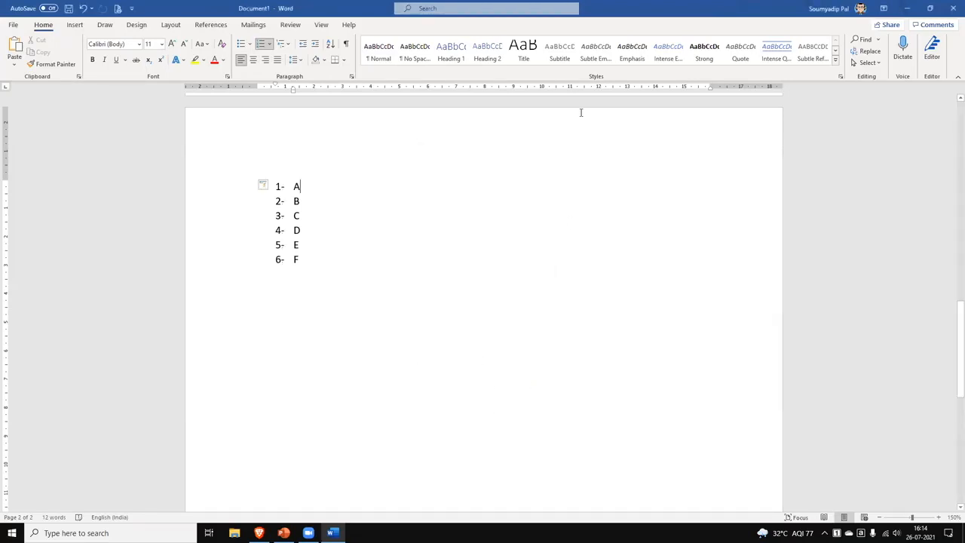
# Define another number format adding '+++' so items read 1 +++ through 6 +++.
pyautogui.click(270, 44)
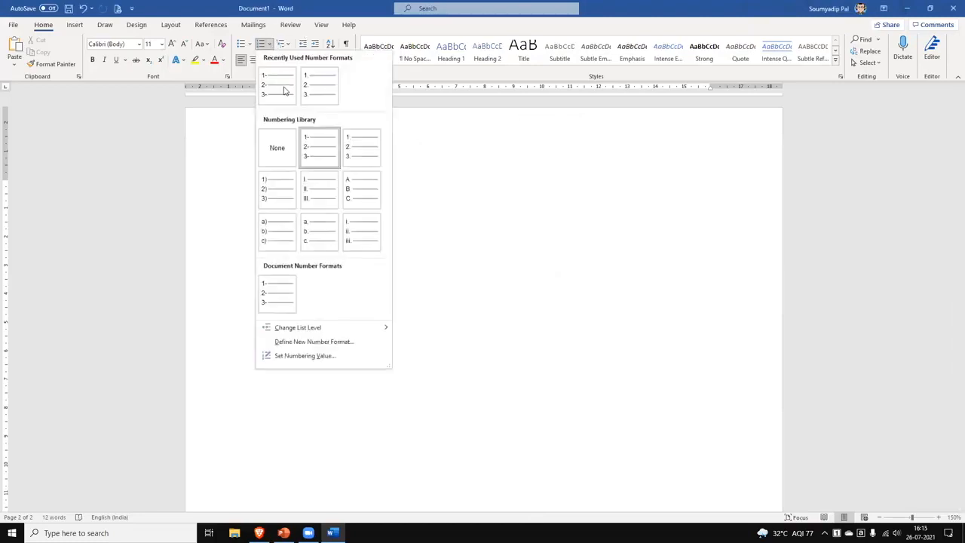
pyautogui.click(325, 342)
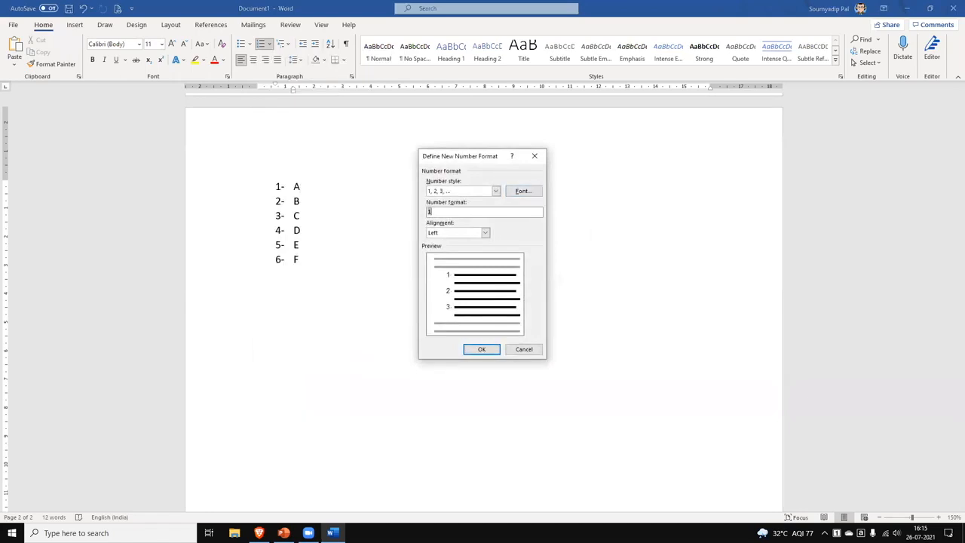
pyautogui.write('+++')
pyautogui.click(485, 348)
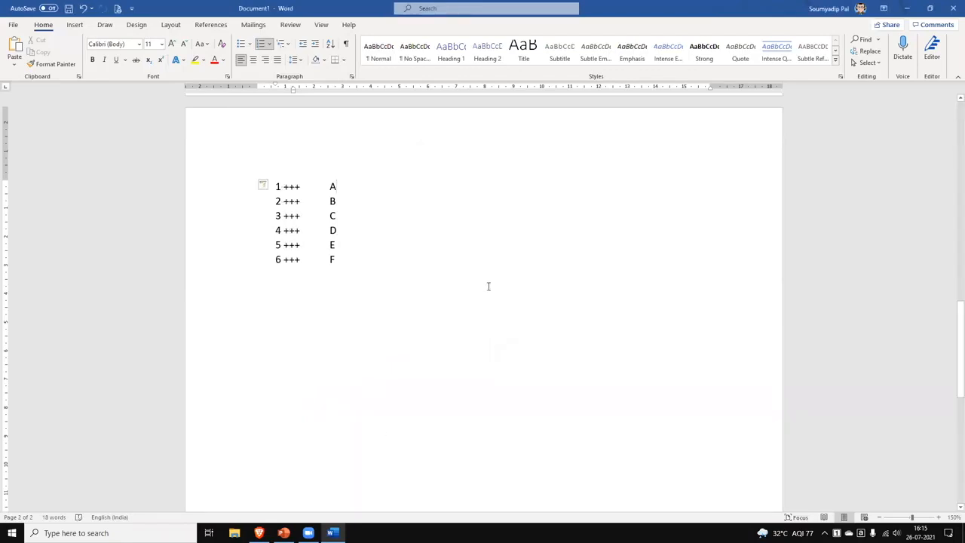
pyautogui.click(269, 44)
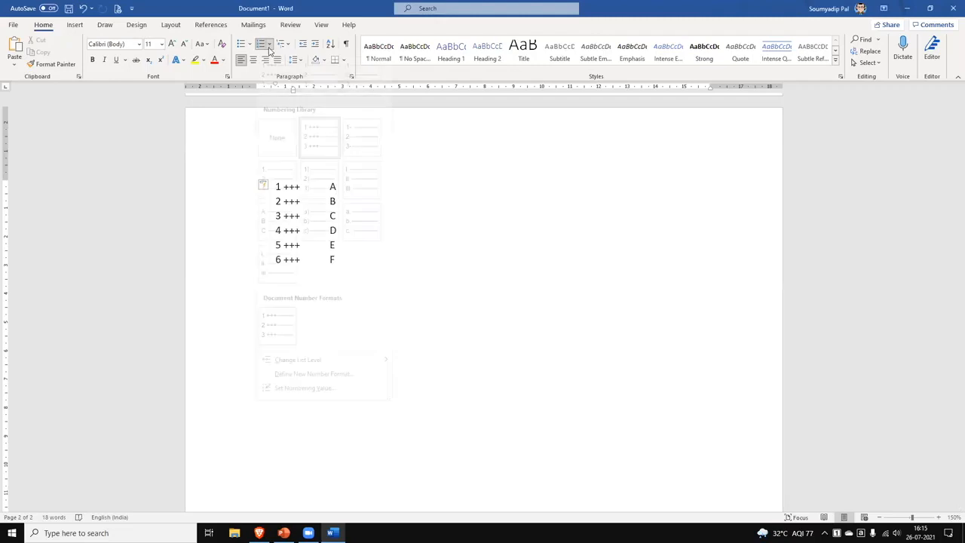
# Edit the custom 1 +++ number format to use Centered alignment.
pyautogui.rightClick(267, 326)
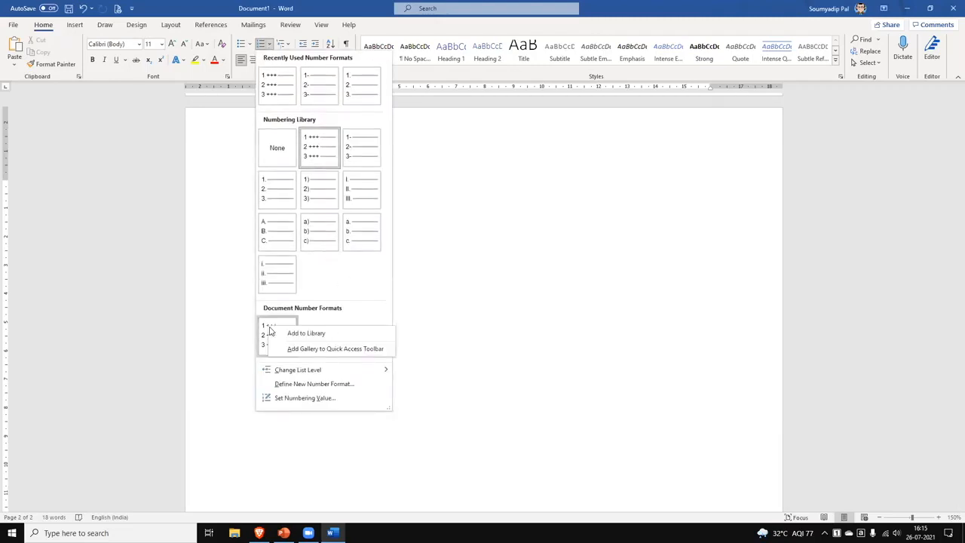
pyautogui.press('Escape')
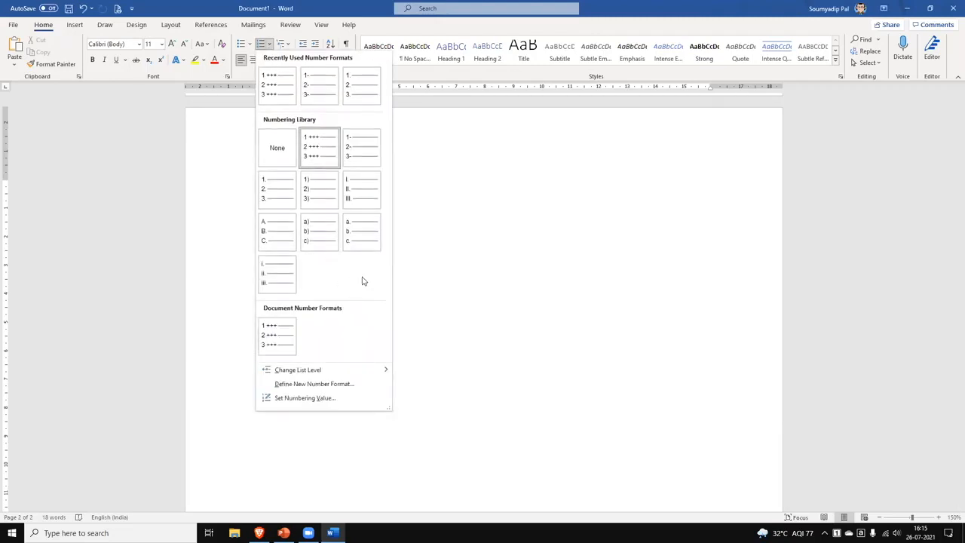
pyautogui.click(348, 384)
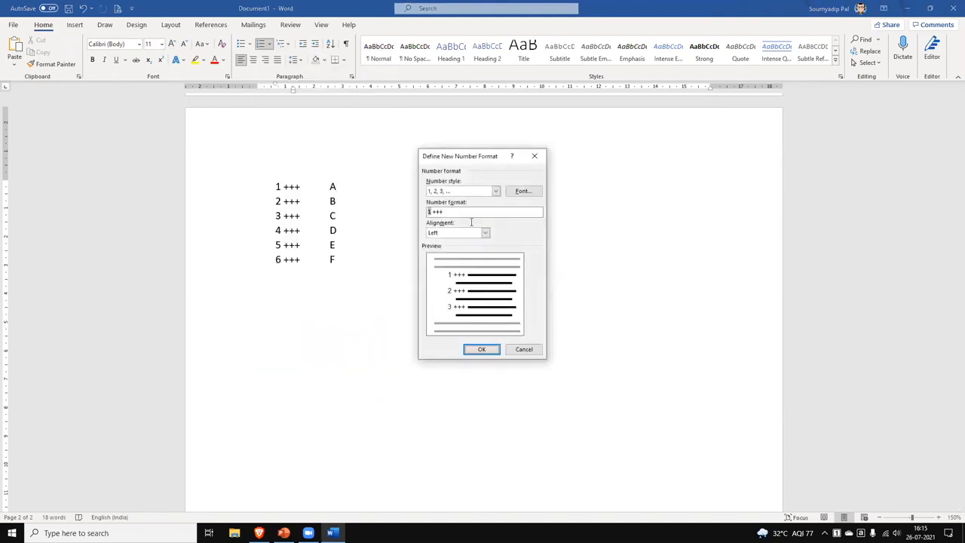
pyautogui.click(523, 191)
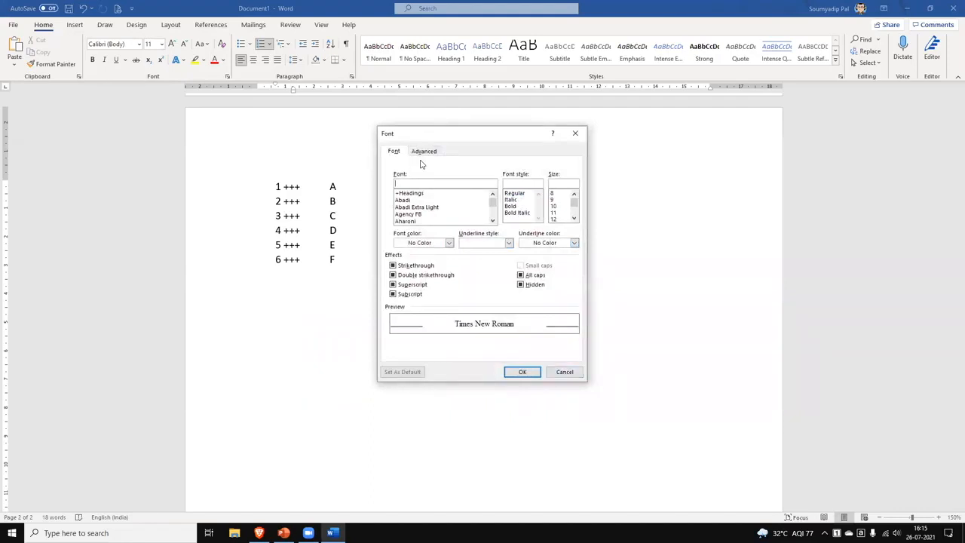
pyautogui.click(565, 373)
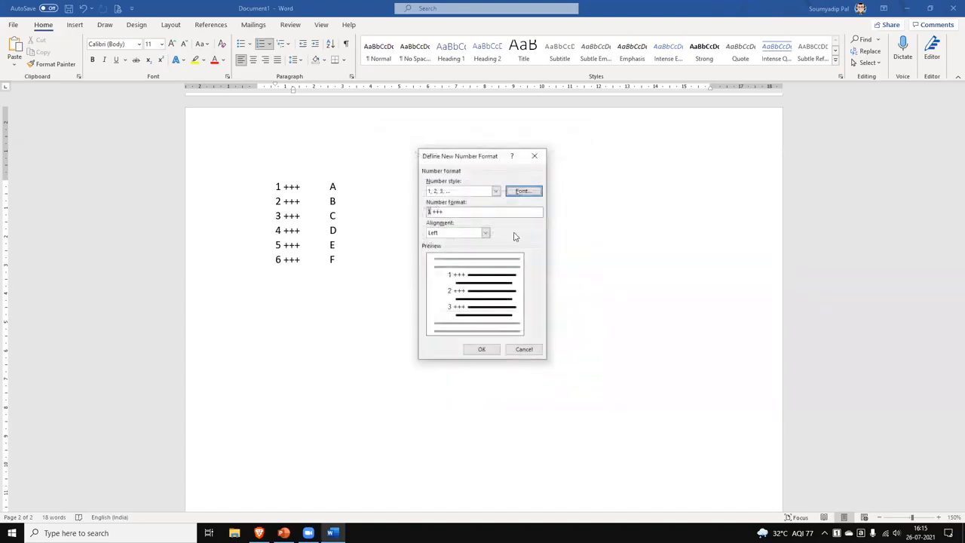
pyautogui.click(485, 233)
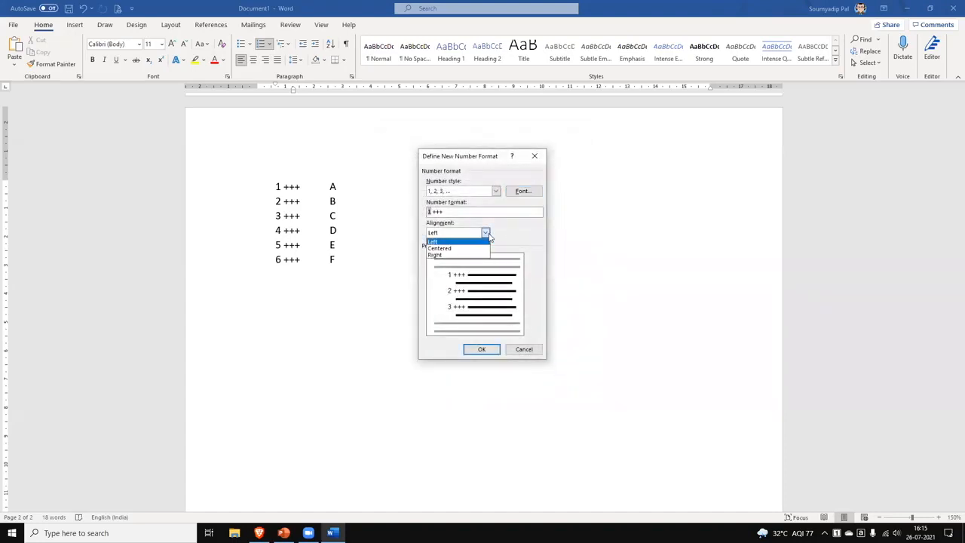
pyautogui.click(477, 248)
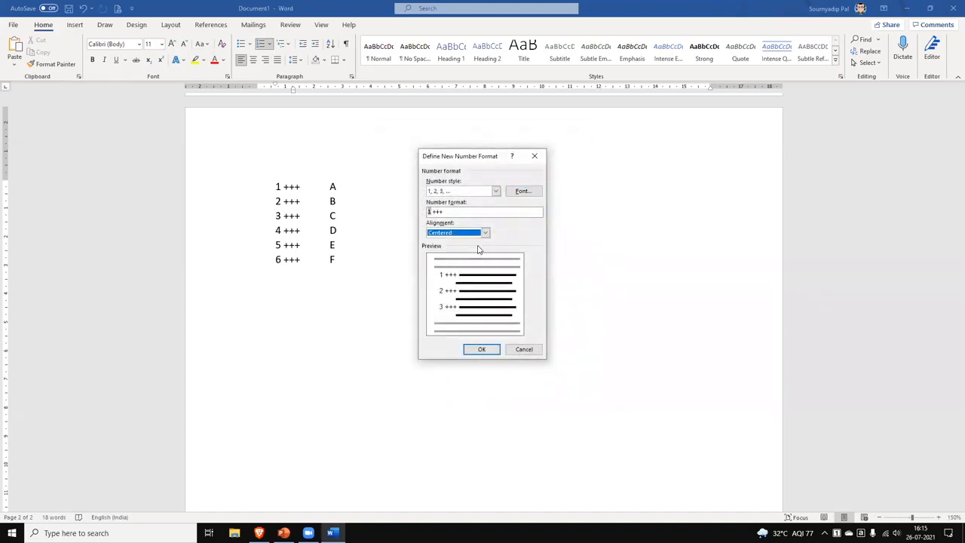
pyautogui.click(482, 349)
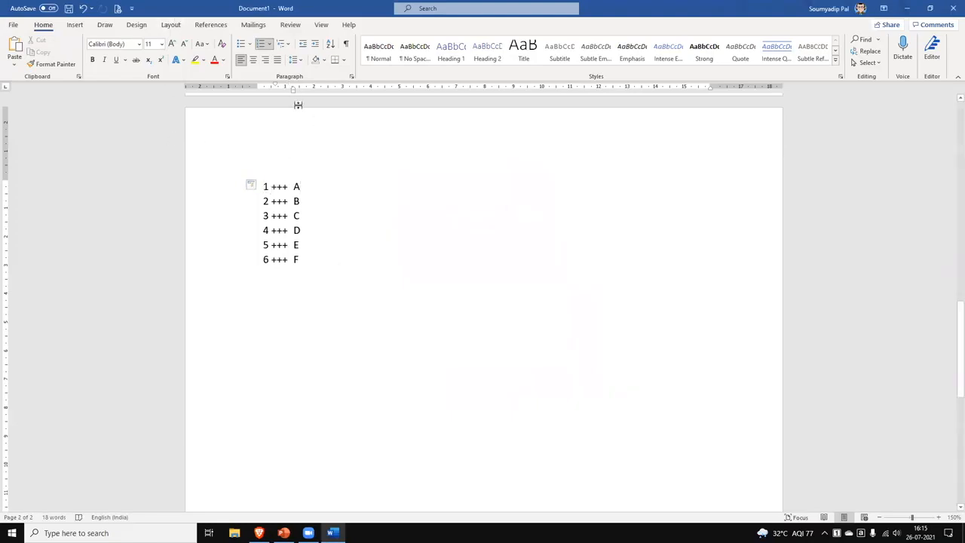
# Switch the whole list to arrow bullets, then to filled round bullets.
pyautogui.hotkey('ctrl', 'a')
pyautogui.click(241, 45)
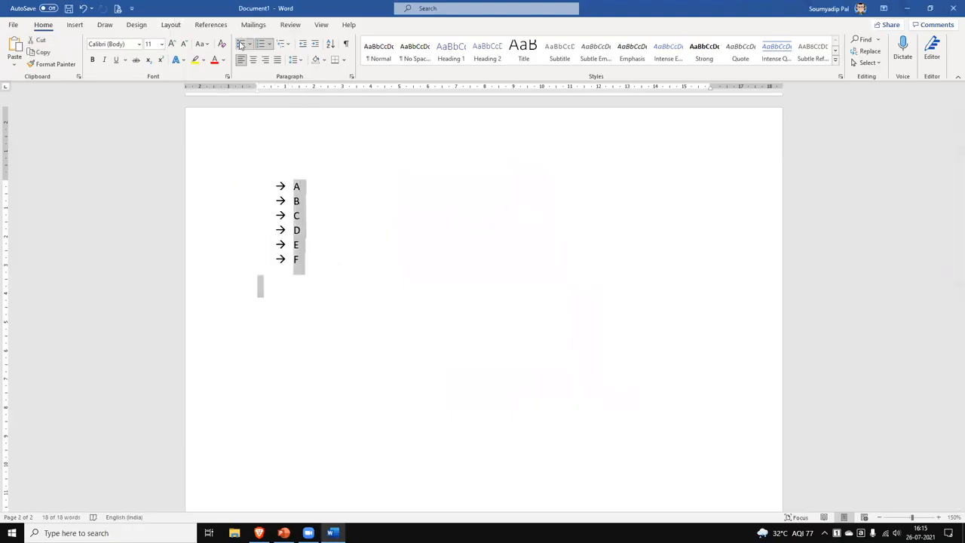
pyautogui.click(249, 45)
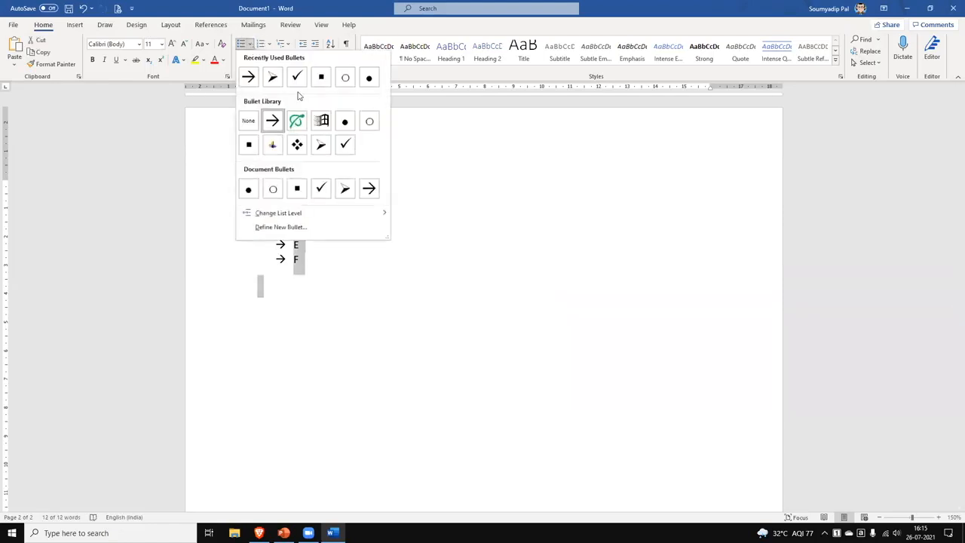
pyautogui.click(369, 78)
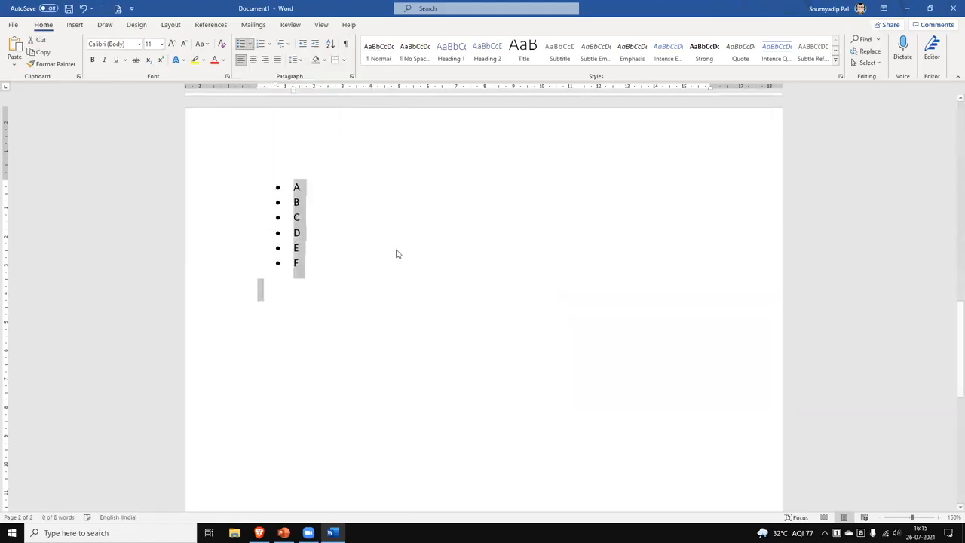
pyautogui.click(335, 270)
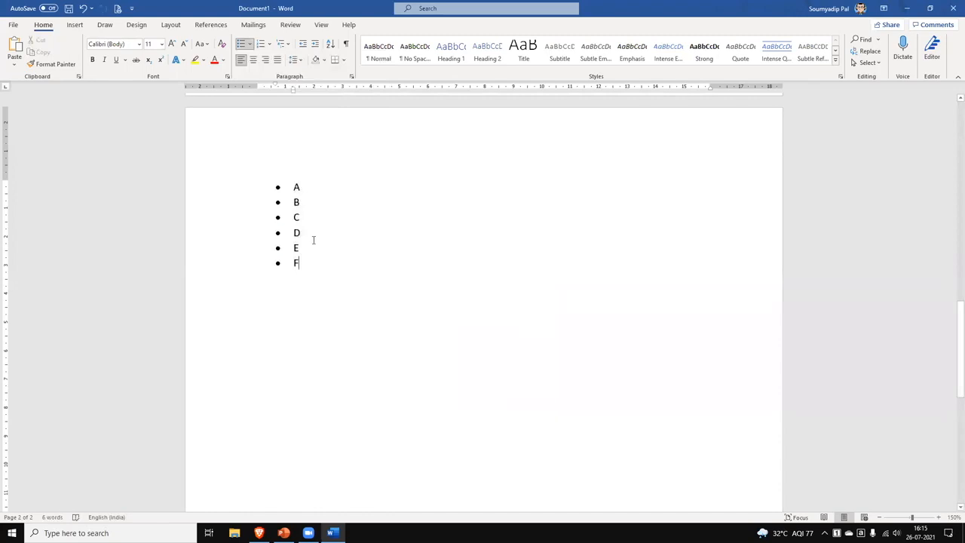
# Renumber the whole list with the 1., 2., 3. numbering style.
pyautogui.hotkey('ctrl', 'a')
pyautogui.click(269, 43)
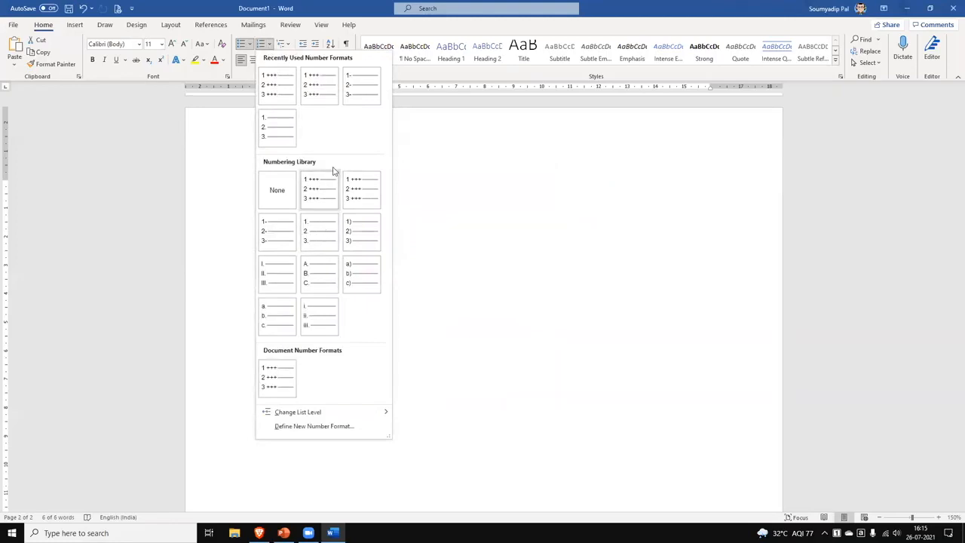
pyautogui.click(273, 139)
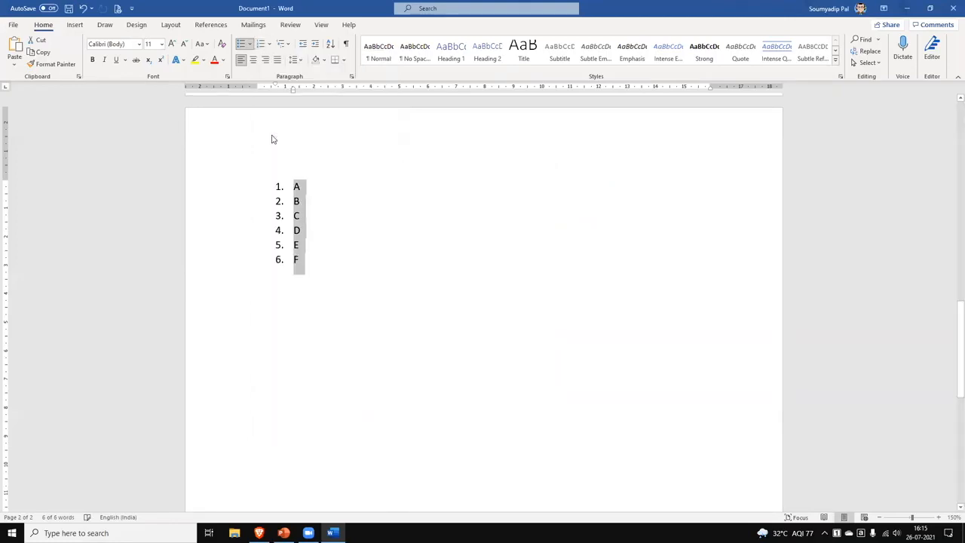
pyautogui.click(356, 224)
# Add 'Apple' after A and indent it as a sub-bullet under A.
pyautogui.click(317, 185)
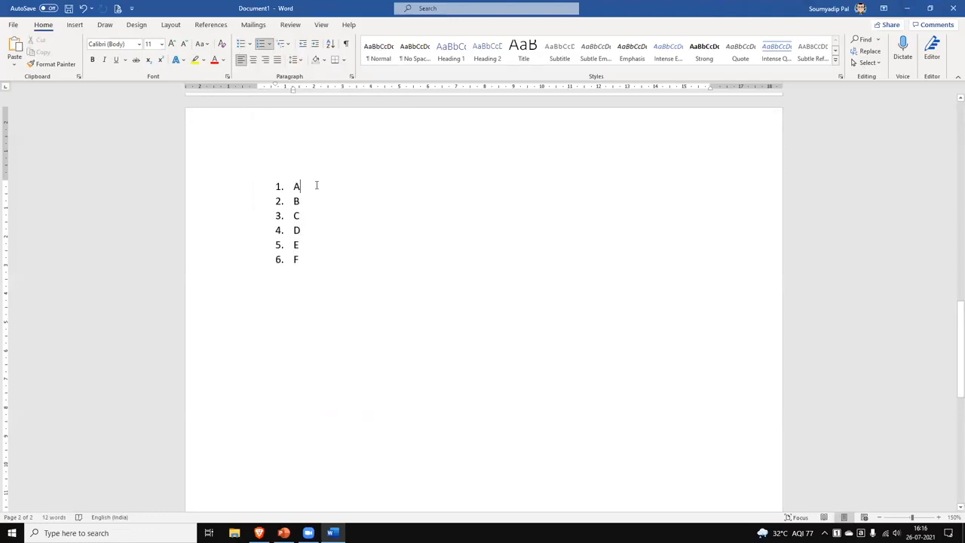
pyautogui.press('Return')
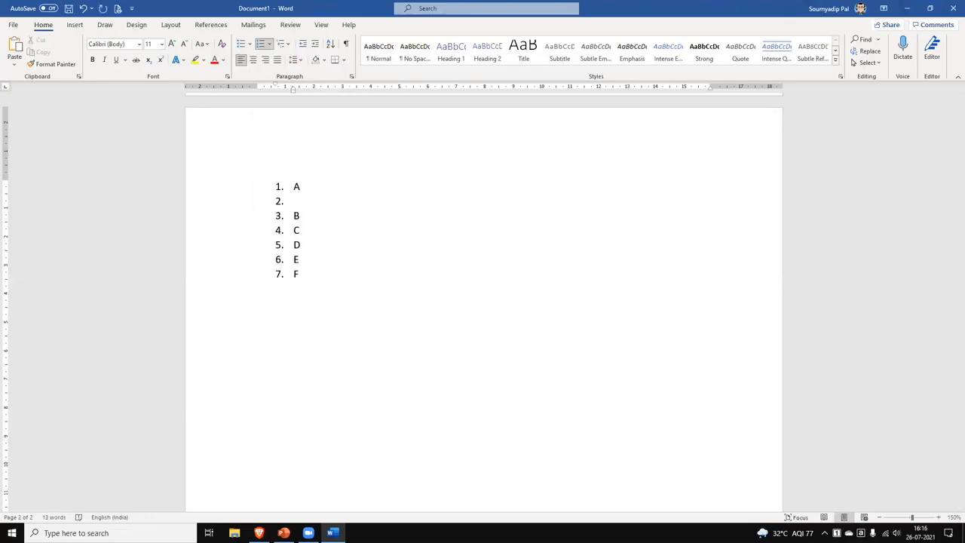
pyautogui.write('Apple')
pyautogui.press('Left')
pyautogui.press('Left')
pyautogui.press('Left')
pyautogui.press('Left')
pyautogui.press('Left')
pyautogui.press('Tab')
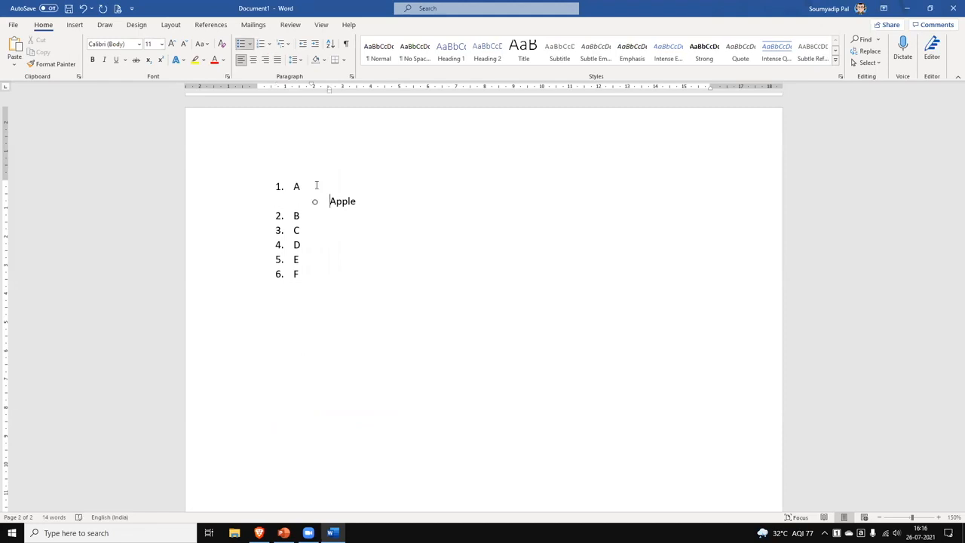
pyautogui.hotkey('shift', 'Tab')
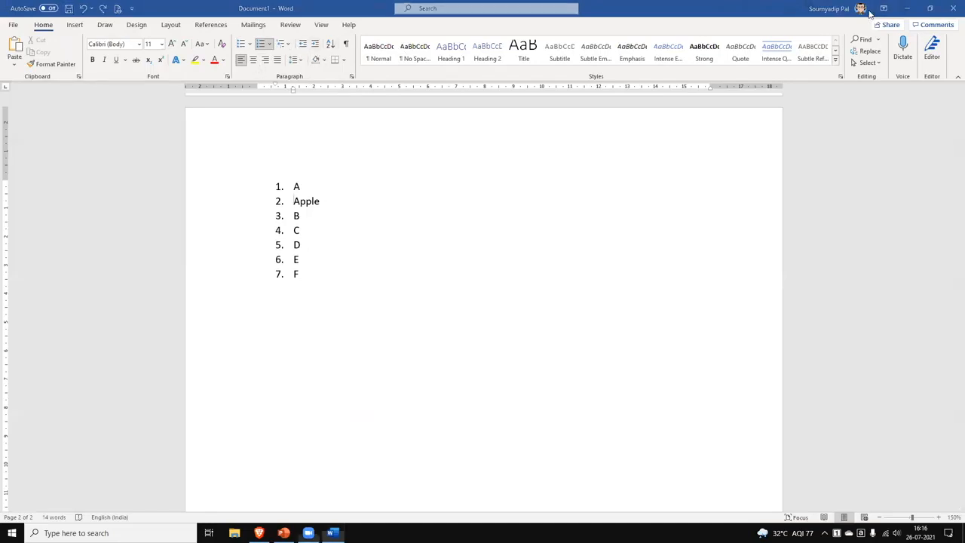
pyautogui.moveTo(320, 36)
pyautogui.mouseDown()
pyautogui.moveTo(308, 43)
pyautogui.moveTo(323, 37)
pyautogui.mouseUp()
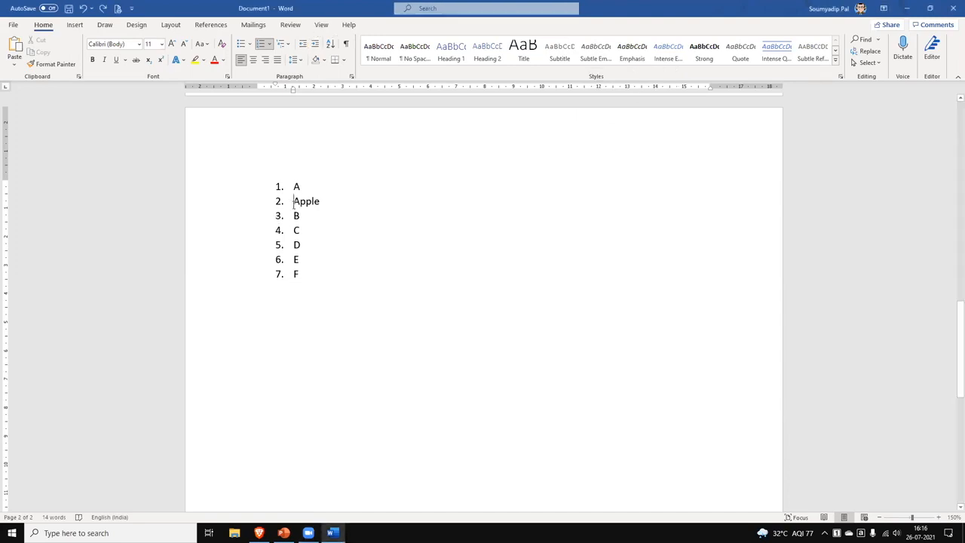
pyautogui.click(315, 44)
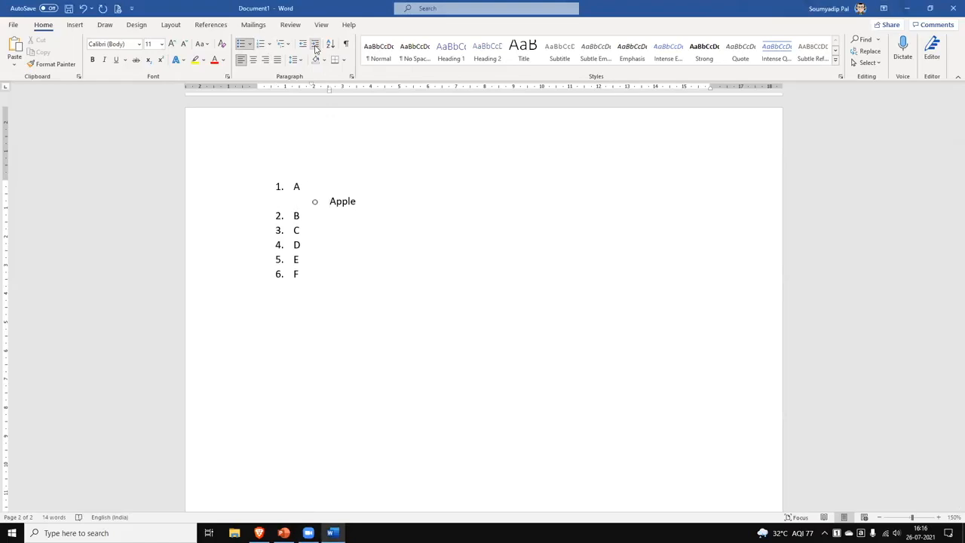
# Add 'Bambino' as a sub-bullet under B and shift Apple's indent left.
pyautogui.click(309, 215)
pyautogui.press('Return')
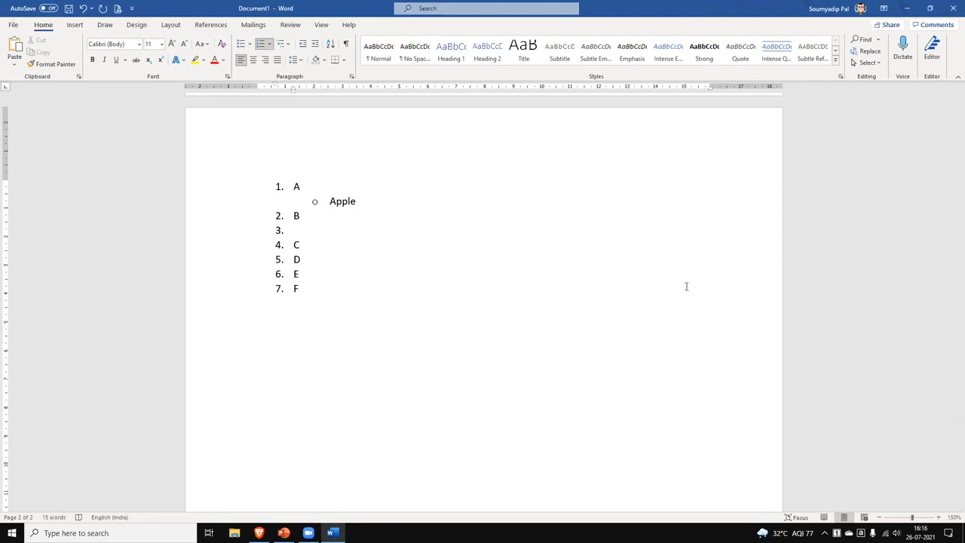
pyautogui.write('Bambino')
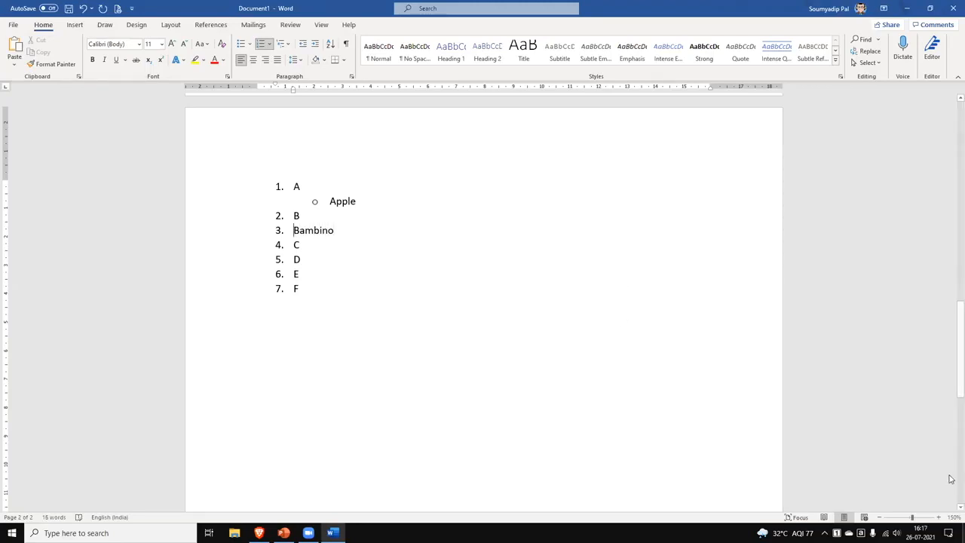
pyautogui.press('Tab')
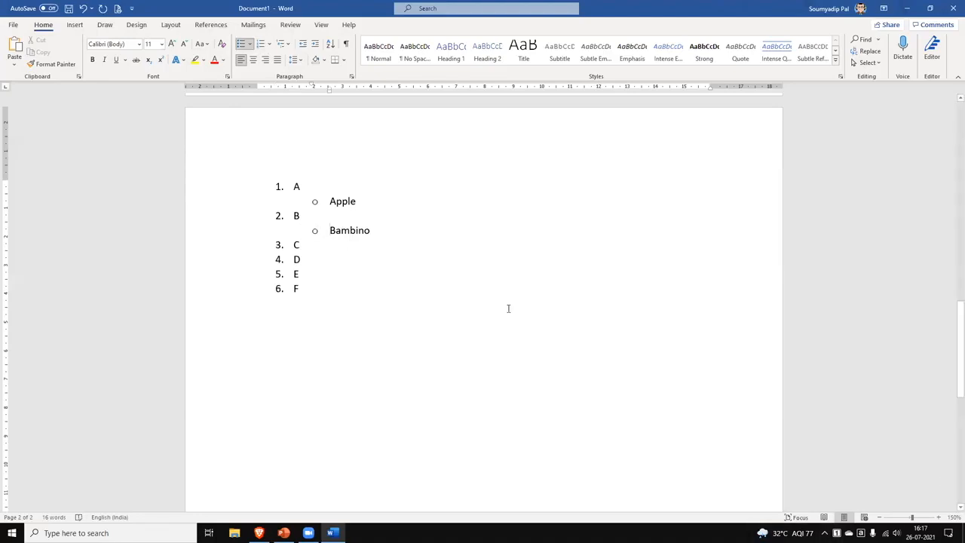
pyautogui.moveTo(328, 200)
pyautogui.mouseDown()
pyautogui.moveTo(355, 210)
pyautogui.moveTo(355, 200)
pyautogui.mouseUp()
pyautogui.moveTo(329, 90); pyautogui.dragTo(309, 96)
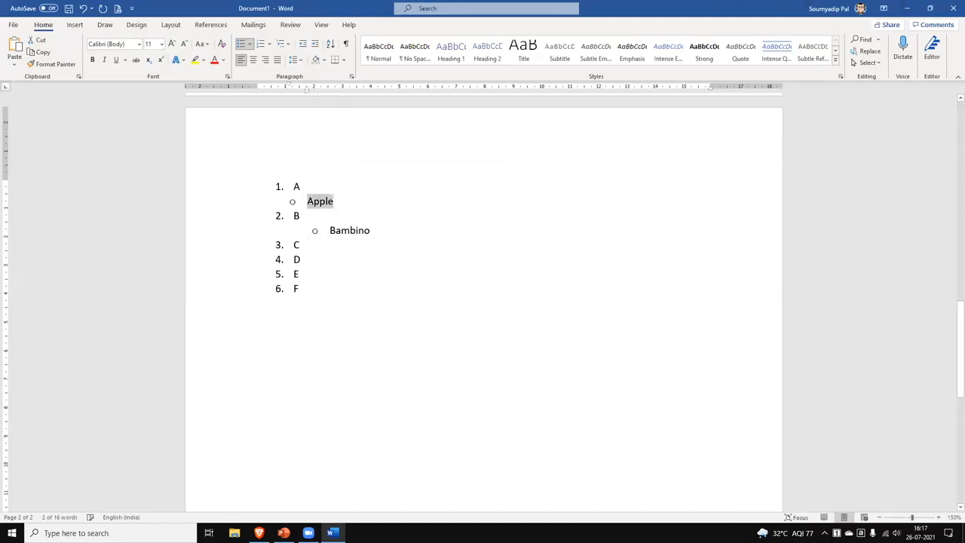
# Align Bambino's indent with Apple, then add 'Canada' as a matching sub-bullet under C.
pyautogui.click(329, 231)
pyautogui.moveTo(330, 93); pyautogui.dragTo(307, 91)
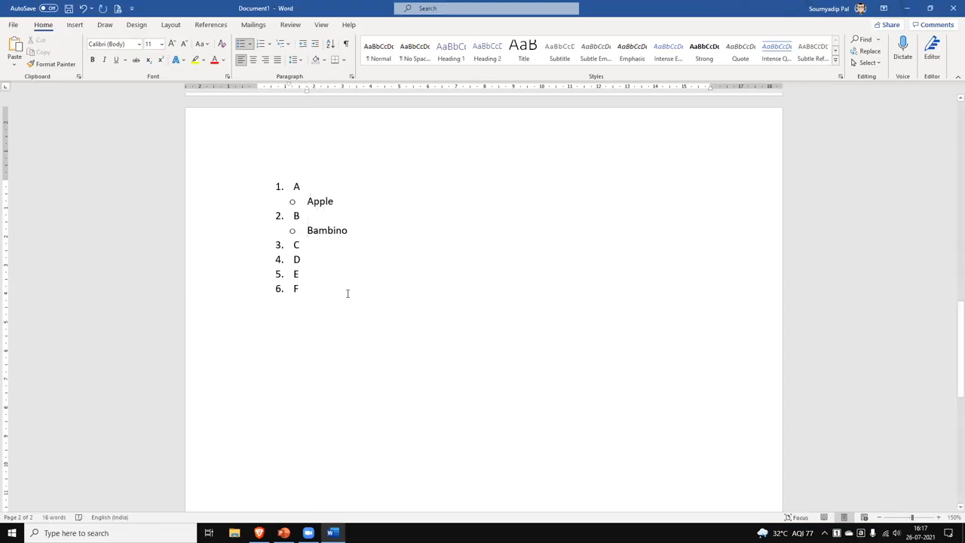
pyautogui.click(319, 245)
pyautogui.press('Return')
pyautogui.press('Tab')
pyautogui.write('Canada')
pyautogui.moveTo(328, 92); pyautogui.dragTo(306, 92)
pyautogui.moveTo(296, 187); pyautogui.dragTo(300, 309)
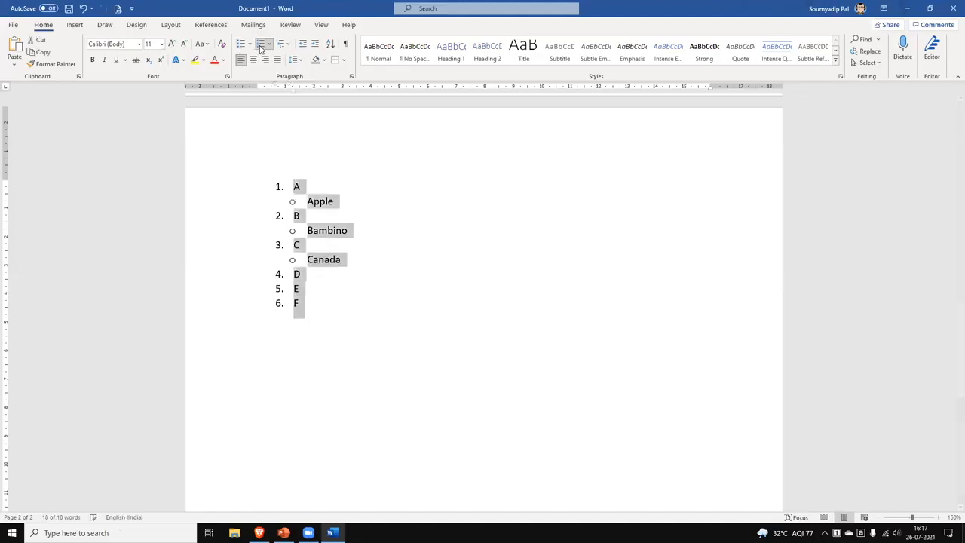
# Browse the numbering library and Define New Number Format dialog, cancelling without changes.
pyautogui.click(268, 44)
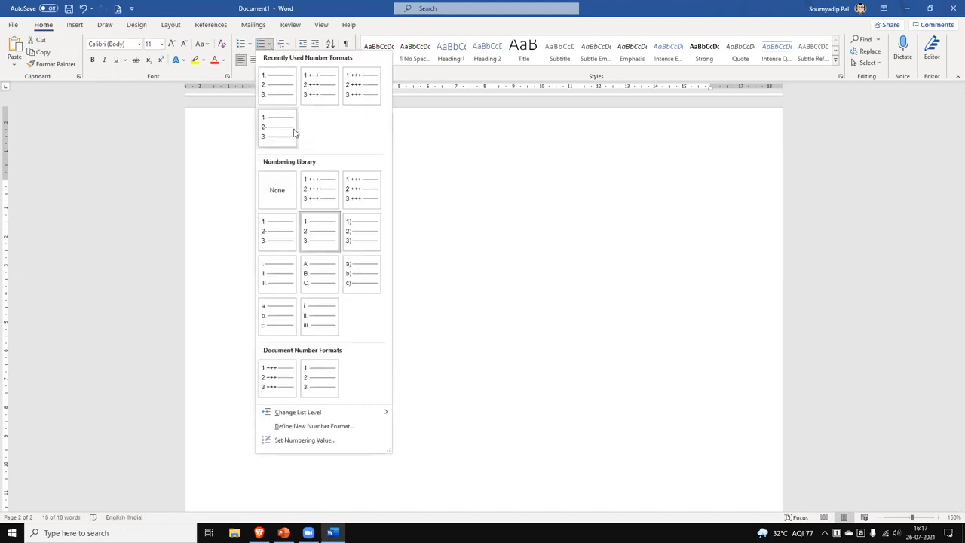
pyautogui.click(348, 426)
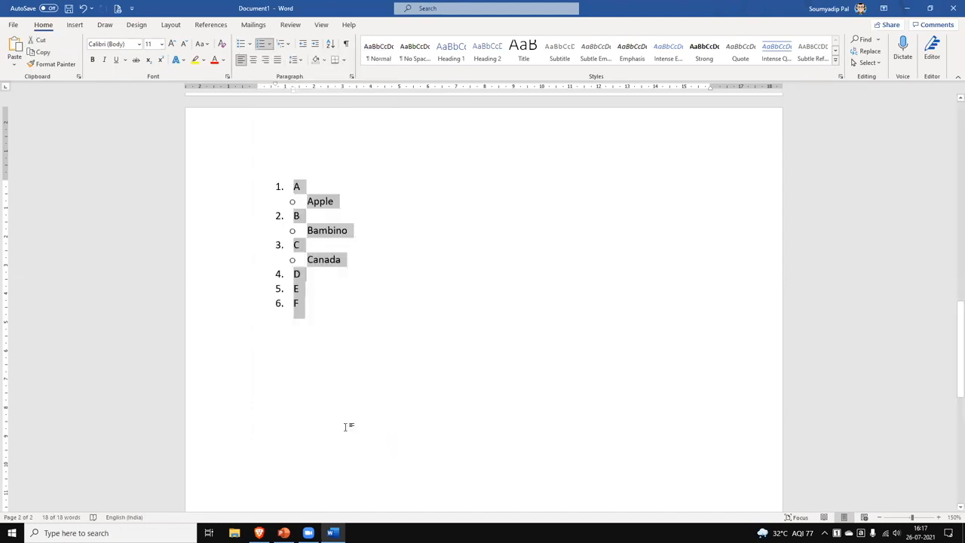
pyautogui.click(270, 45)
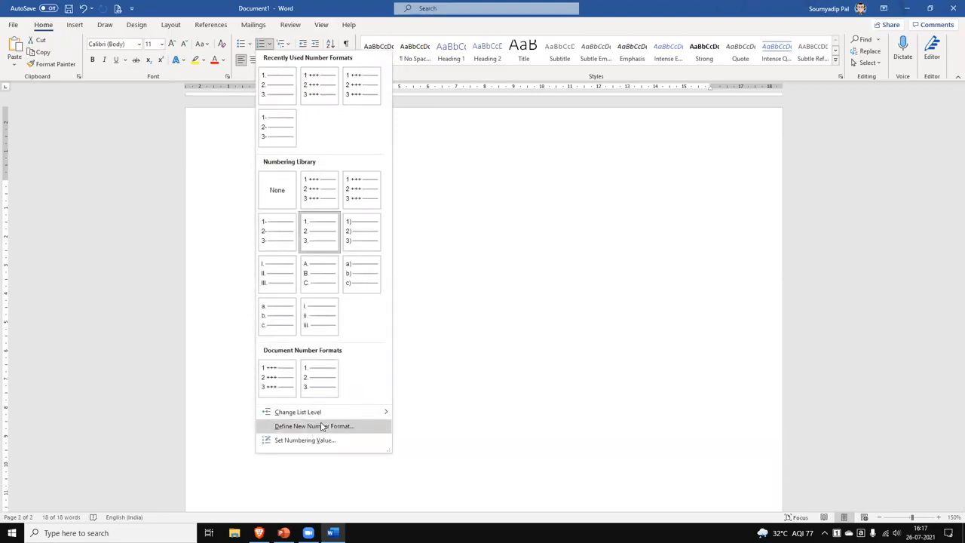
pyautogui.moveTo(334, 415)
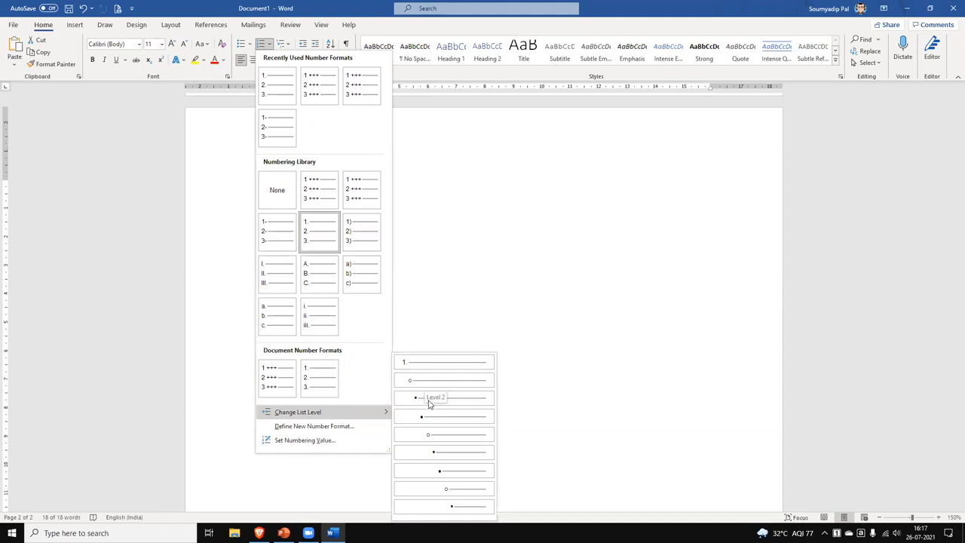
pyautogui.click(333, 430)
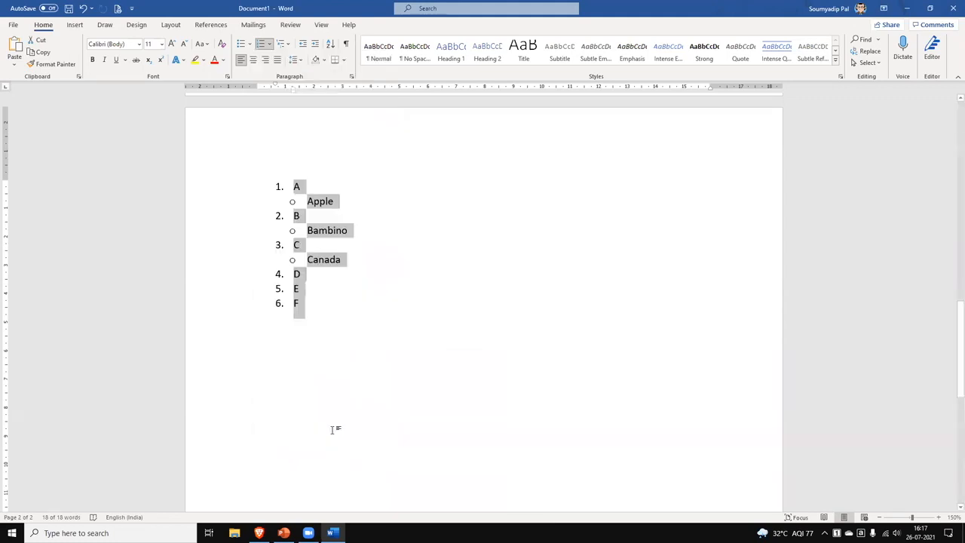
pyautogui.click(325, 303)
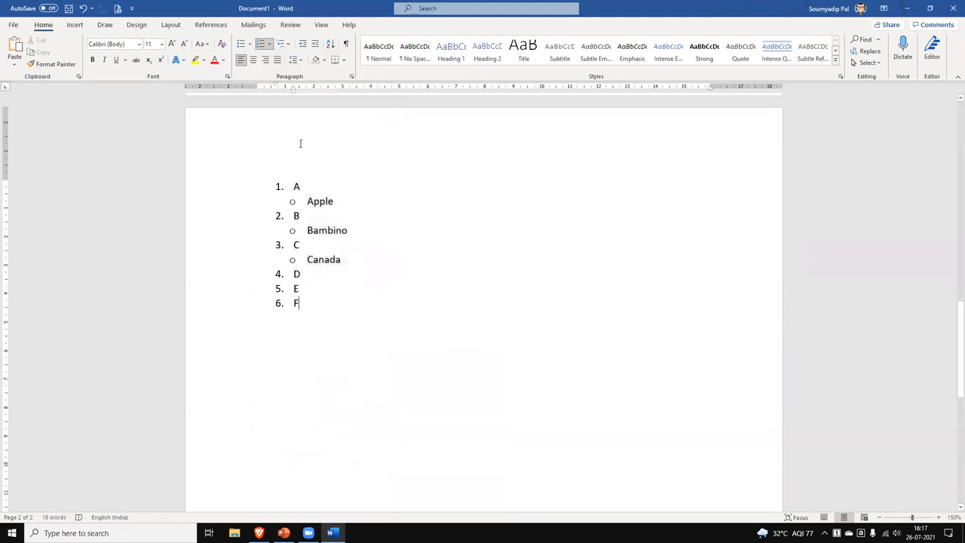
pyautogui.click(269, 43)
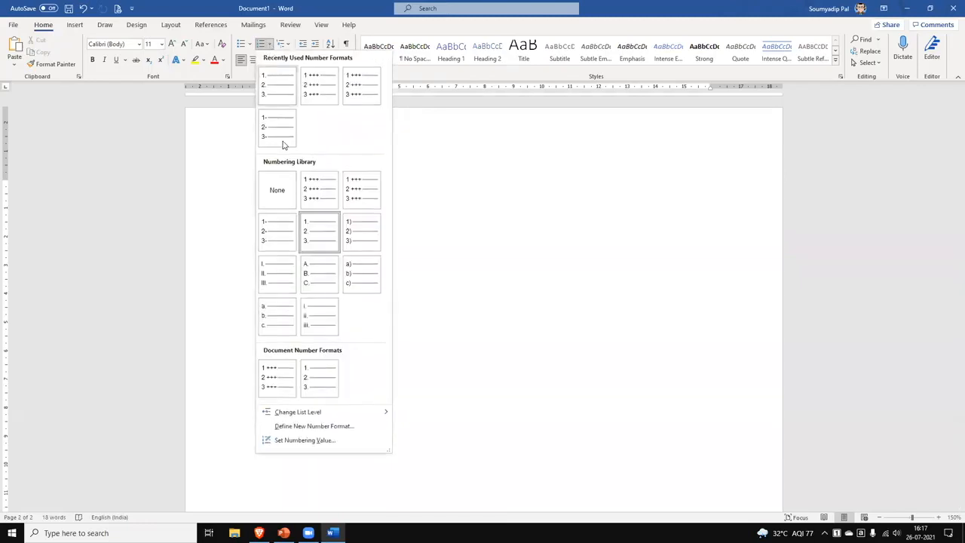
pyautogui.click(325, 427)
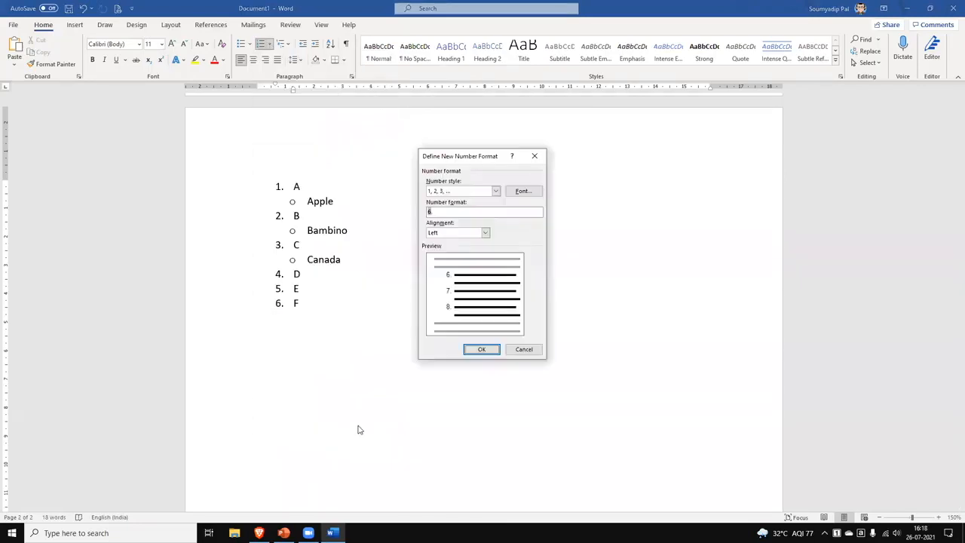
pyautogui.click(497, 192)
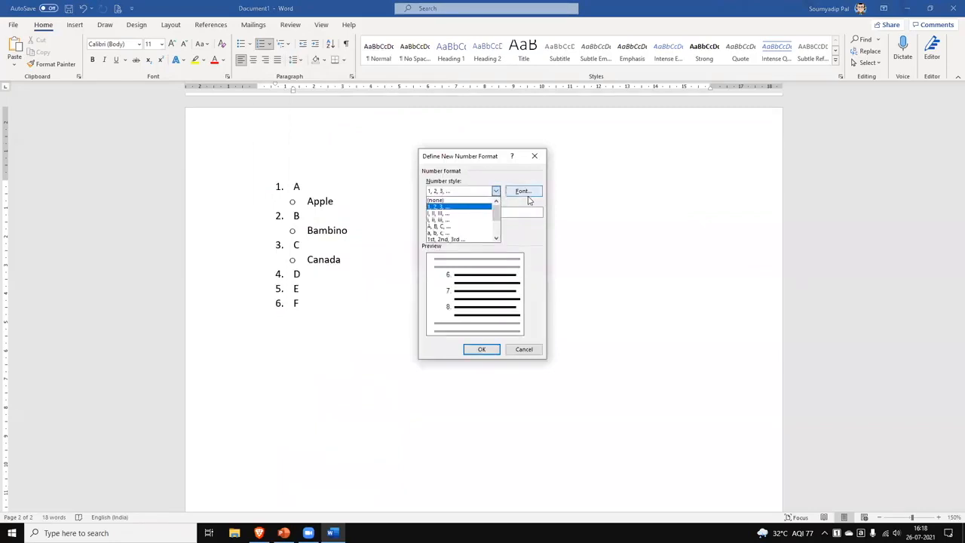
pyautogui.click(533, 239)
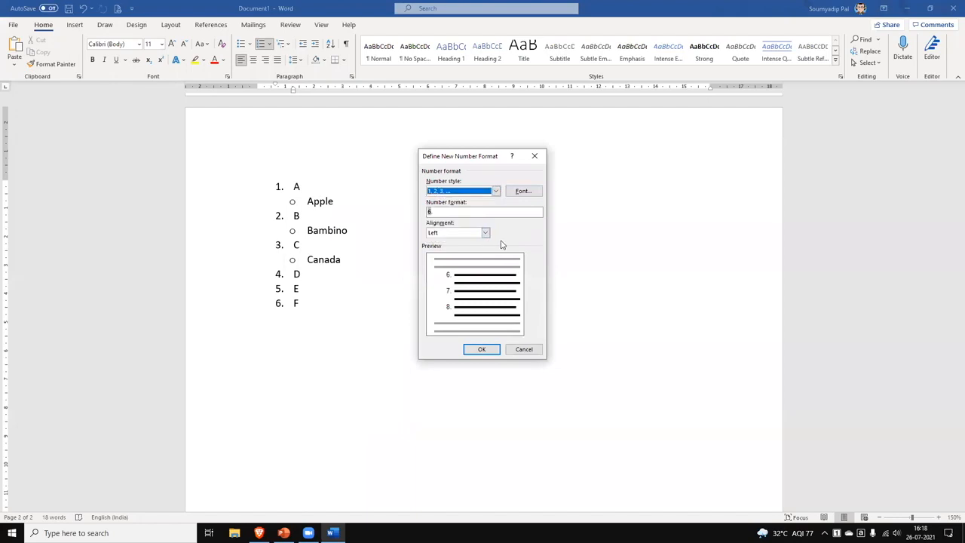
pyautogui.click(525, 349)
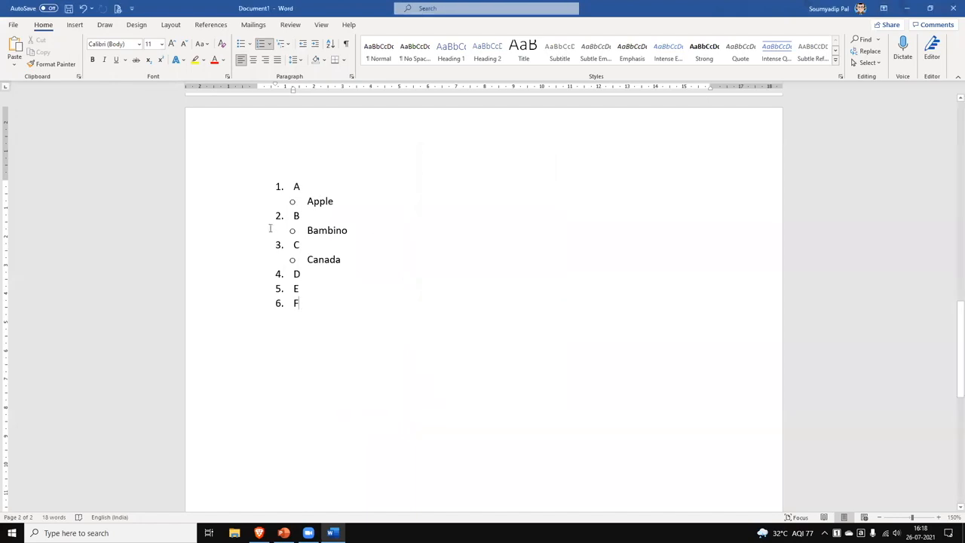
# Set the numbering value to start a new list at 1 from item D.
pyautogui.click(269, 44)
pyautogui.click(337, 440)
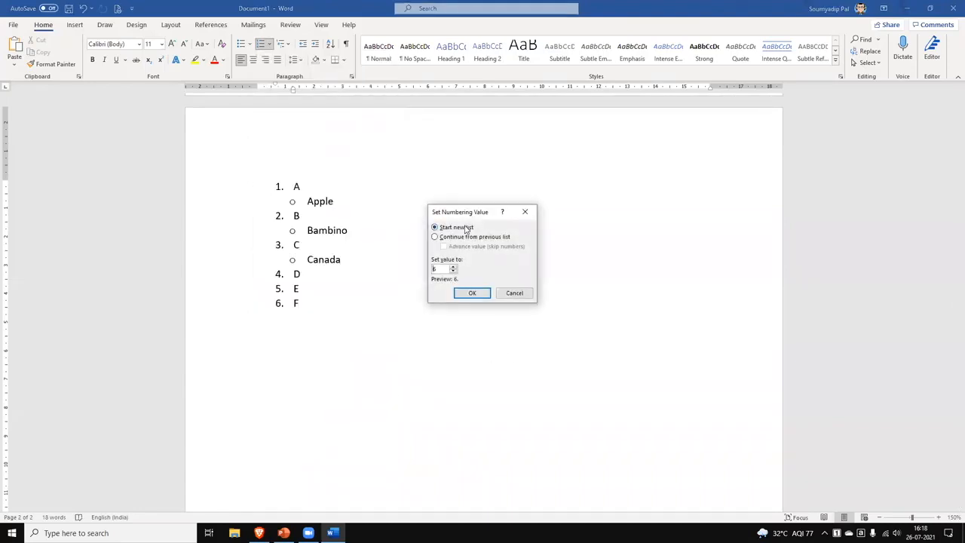
pyautogui.click(300, 275)
pyautogui.click(516, 294)
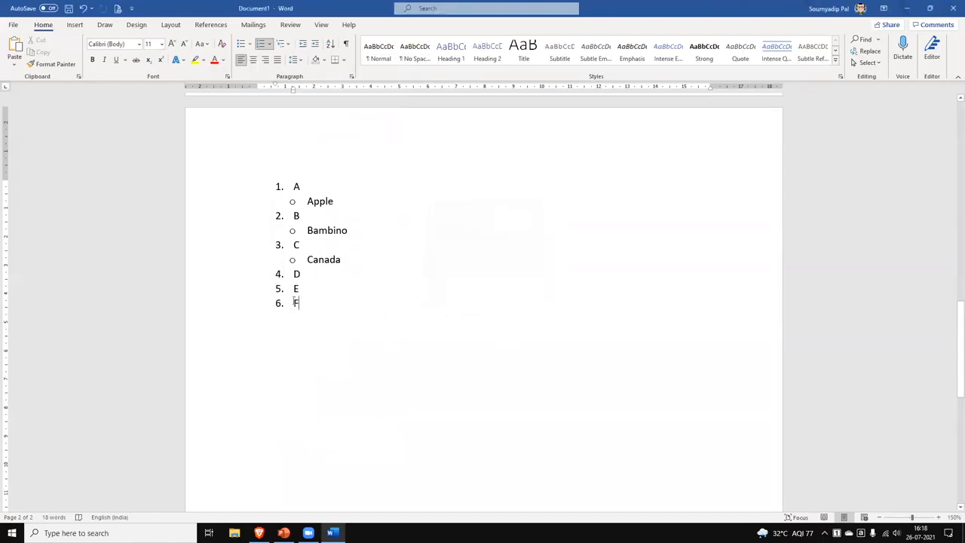
pyautogui.click(271, 44)
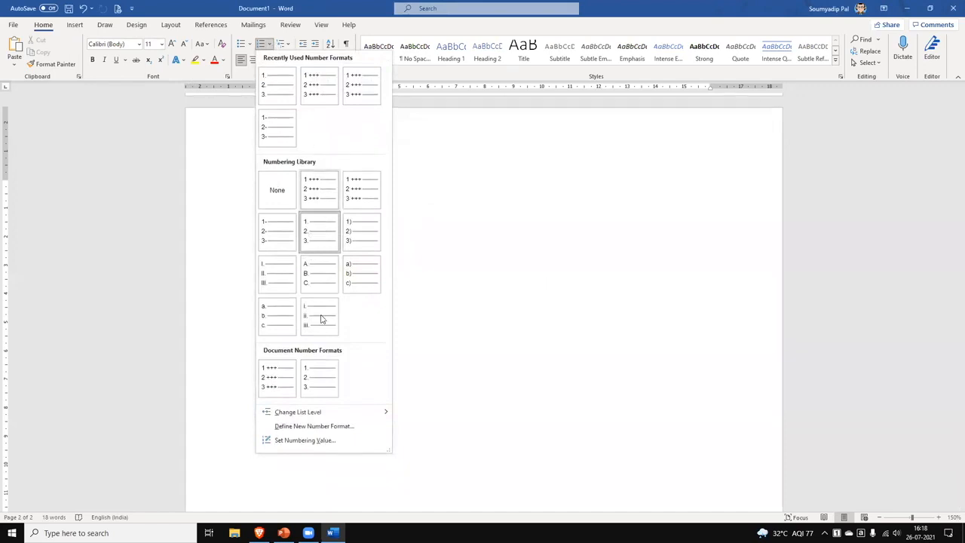
pyautogui.click(319, 442)
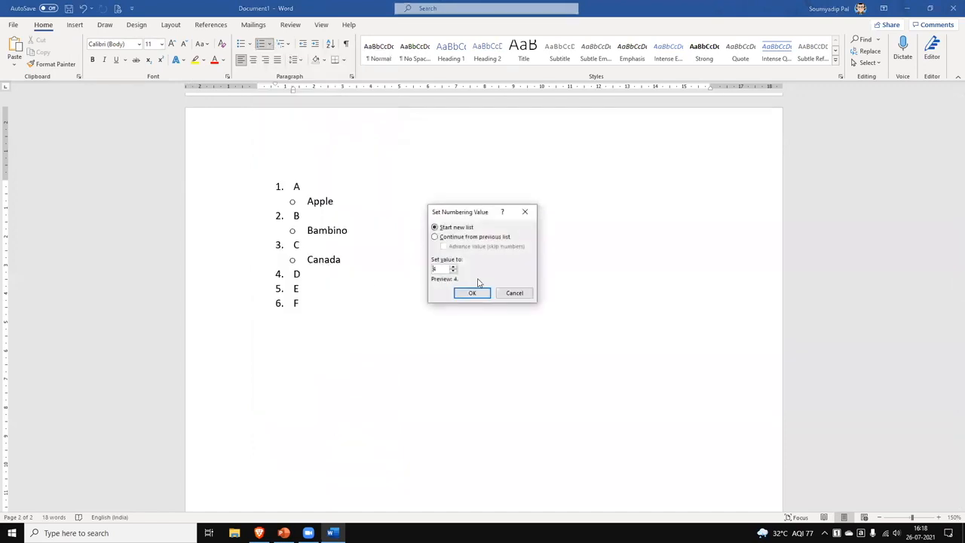
pyautogui.click(472, 293)
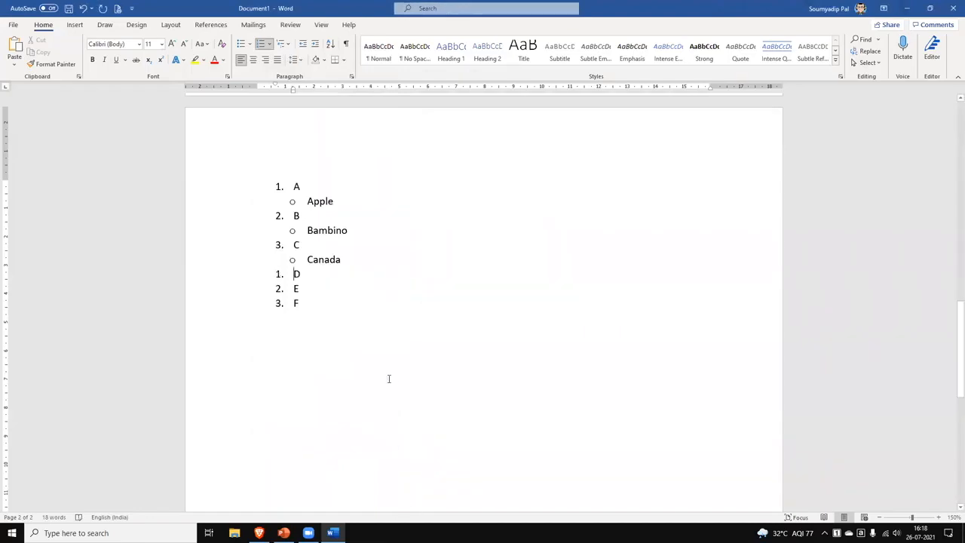
pyautogui.moveTo(299, 191); pyautogui.dragTo(339, 323)
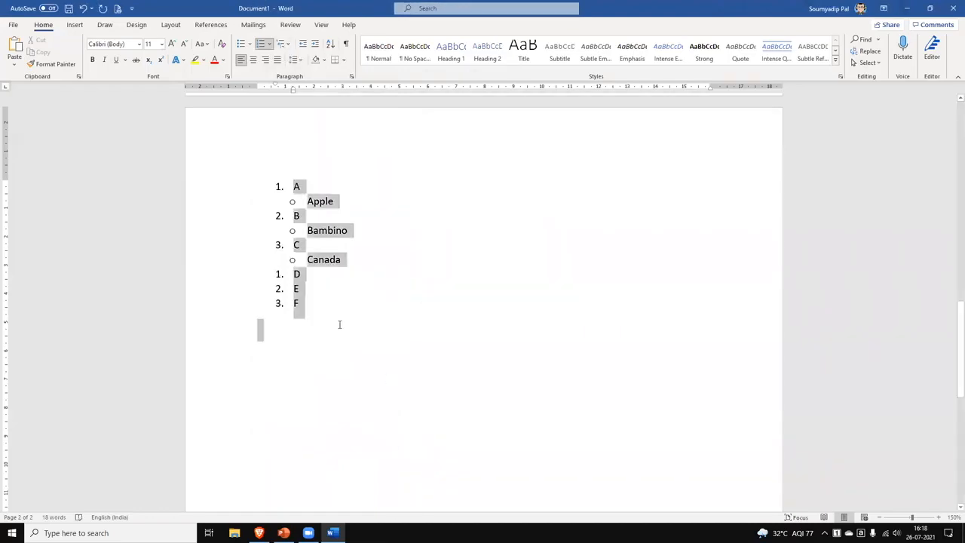
# Apply the 1) a) i) multilevel list style to the whole list.
pyautogui.click(289, 45)
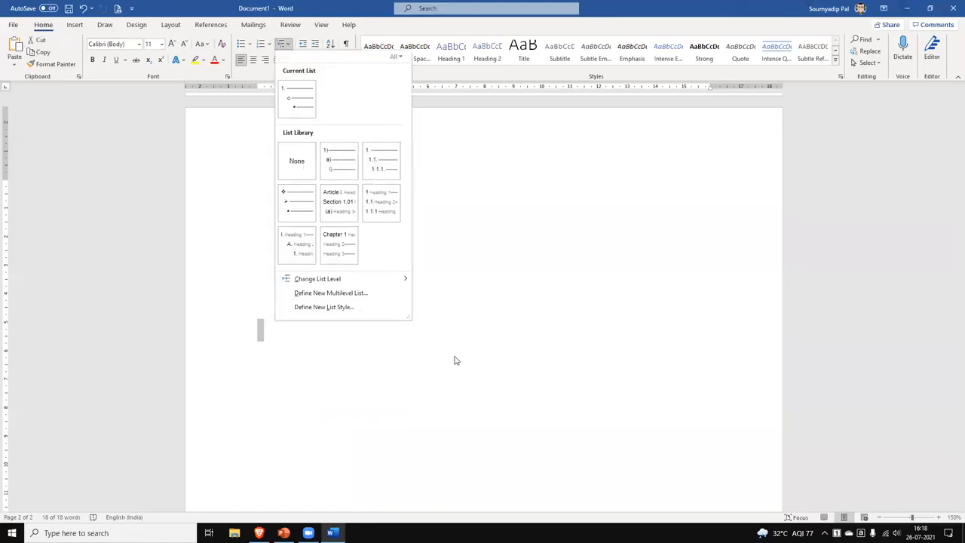
pyautogui.click(337, 168)
pyautogui.click(445, 293)
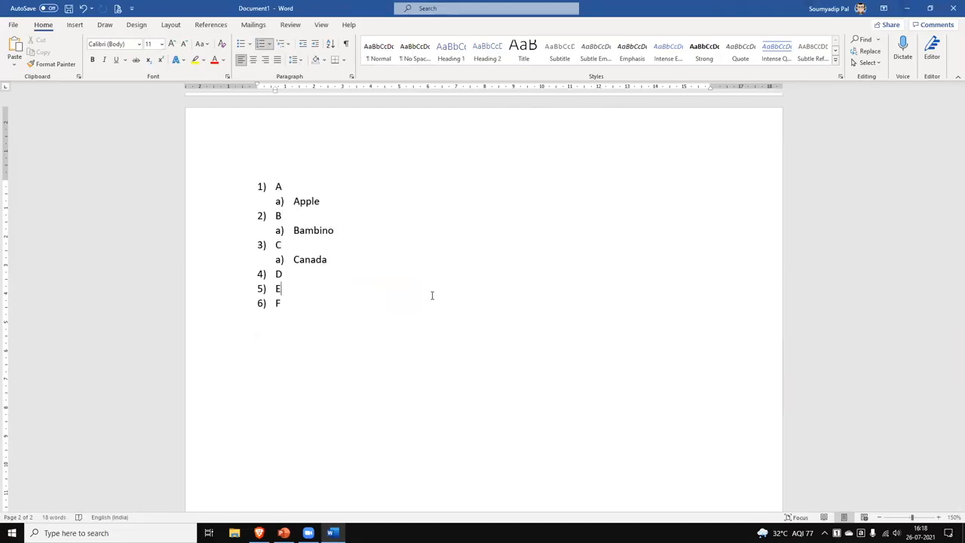
# Add 'Bombay' as a sub-item below Bambino under B.
pyautogui.click(354, 235)
pyautogui.press('Return')
pyautogui.write('Bombay')
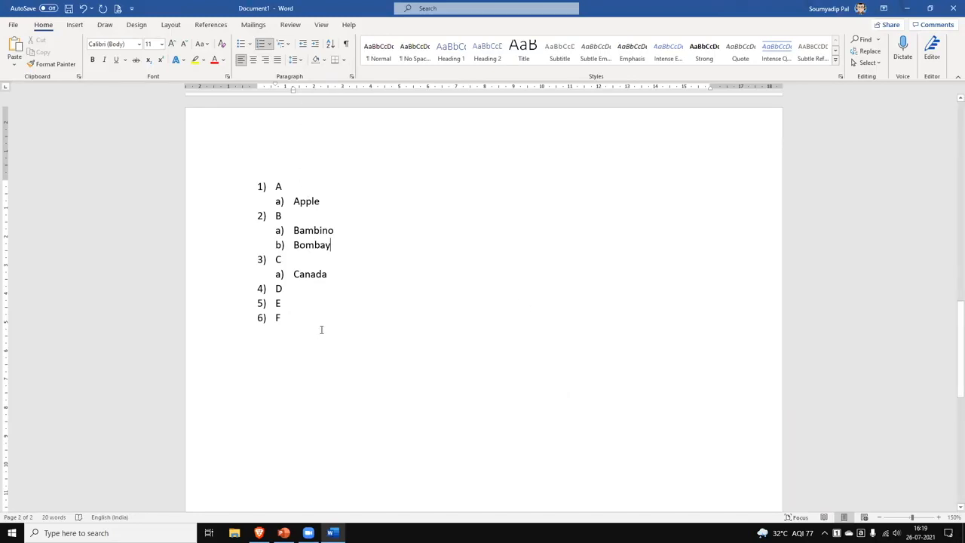
pyautogui.hotkey('ctrl', 'a')
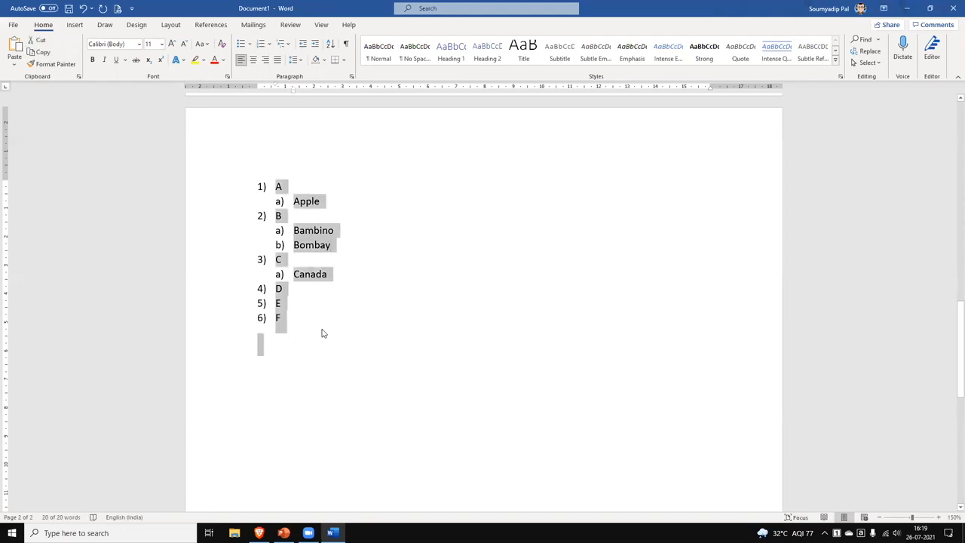
# Delete the list, generate sample paragraphs with =rand(), and select all five paragraphs.
pyautogui.press('Delete')
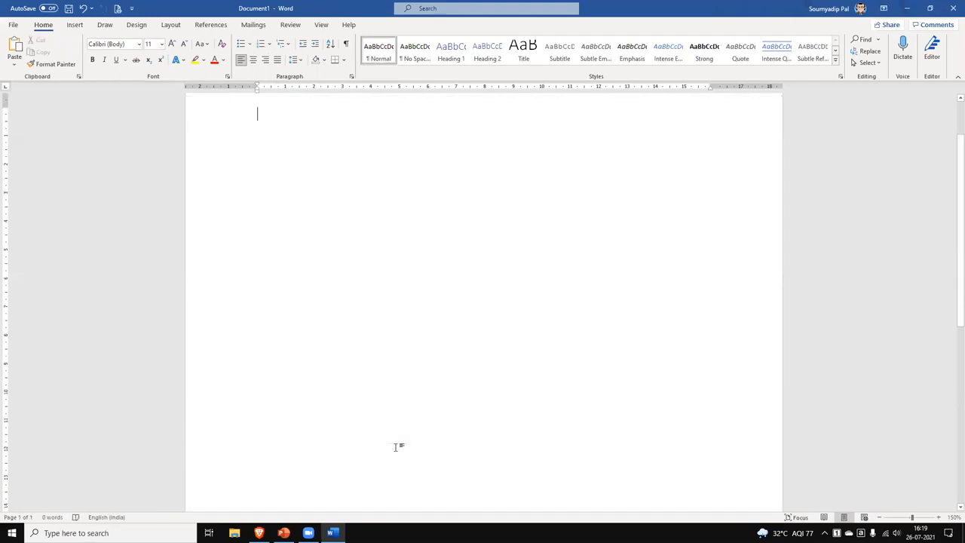
pyautogui.write('=')
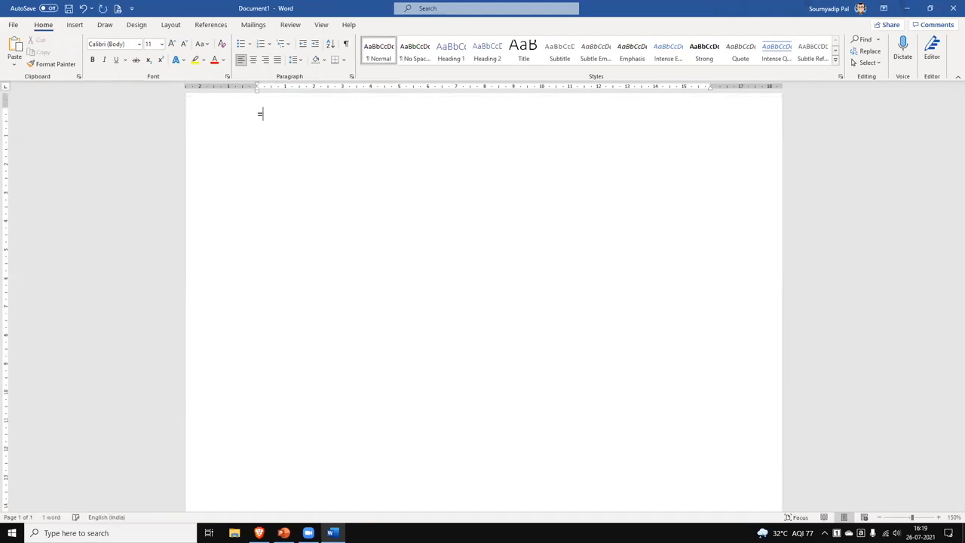
pyautogui.write('rand()')
pyautogui.press('Return')
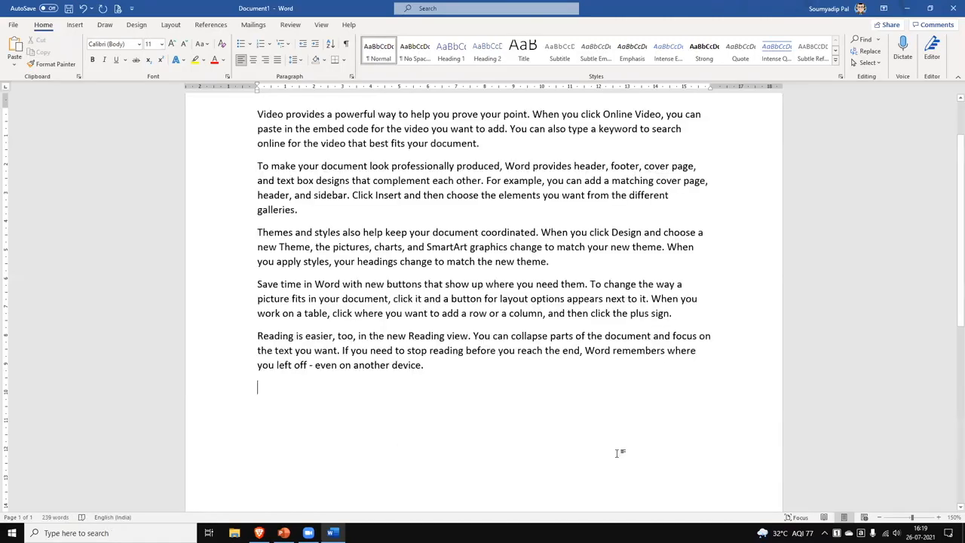
pyautogui.scroll(2, 344, 323)
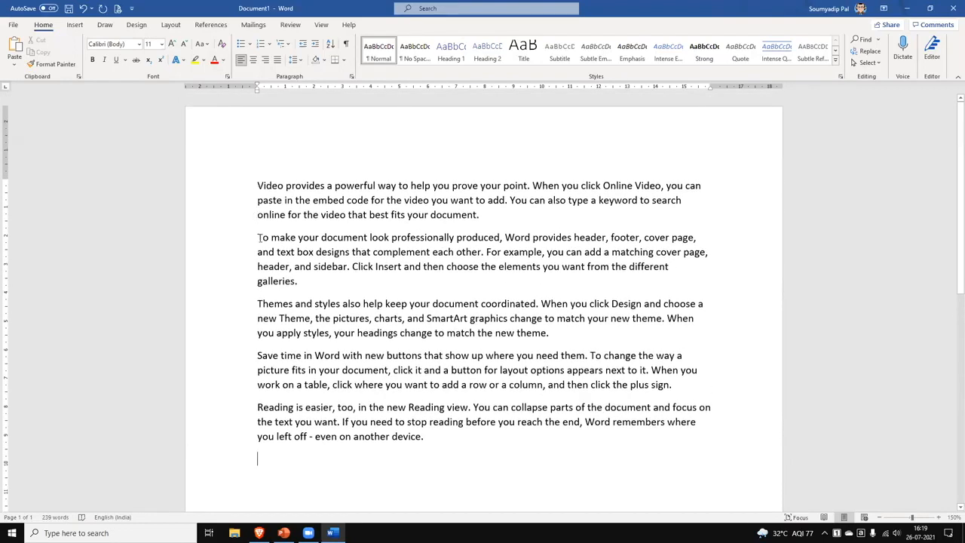
pyautogui.click(253, 304)
pyautogui.click(254, 405)
pyautogui.moveTo(420, 445); pyautogui.dragTo(203, 189)
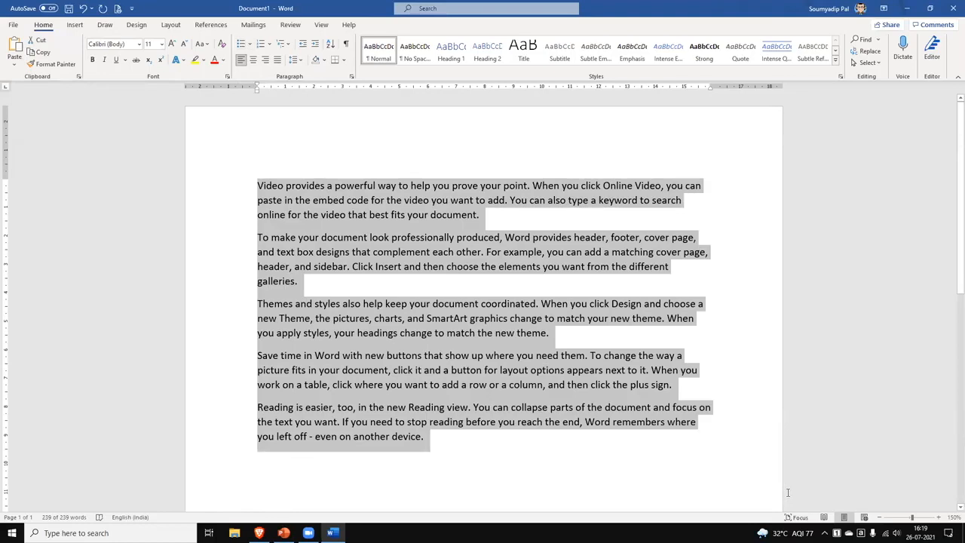
# Make the paragraphs a bulleted list and split the first bullet's sentences into sub-bullets.
pyautogui.hotkey('ctrl', 'shift', 'l')
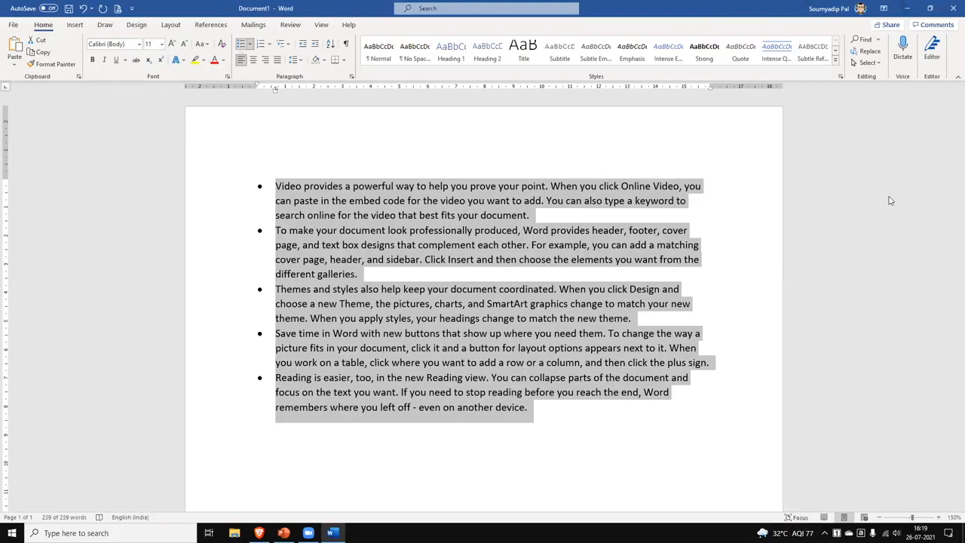
pyautogui.click(554, 189)
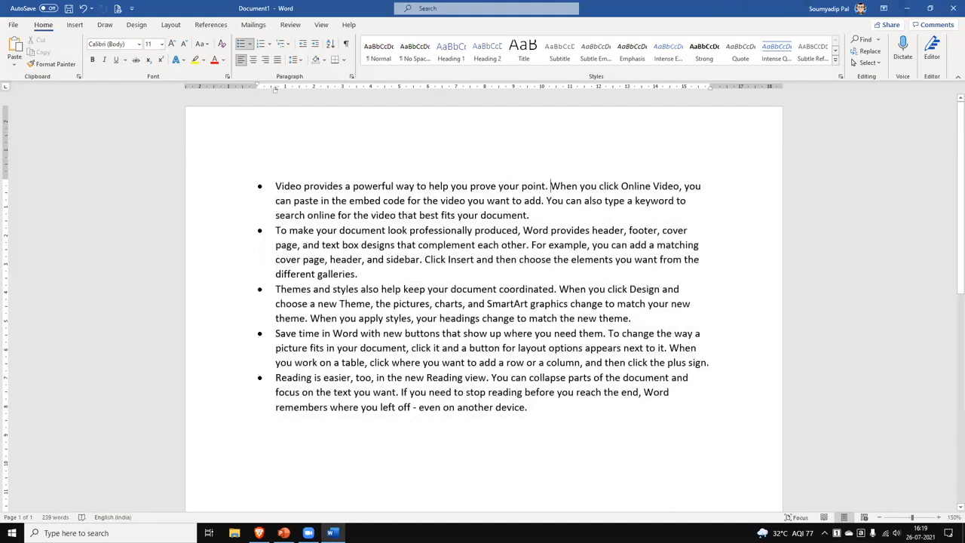
pyautogui.press('Return')
pyautogui.press('Tab')
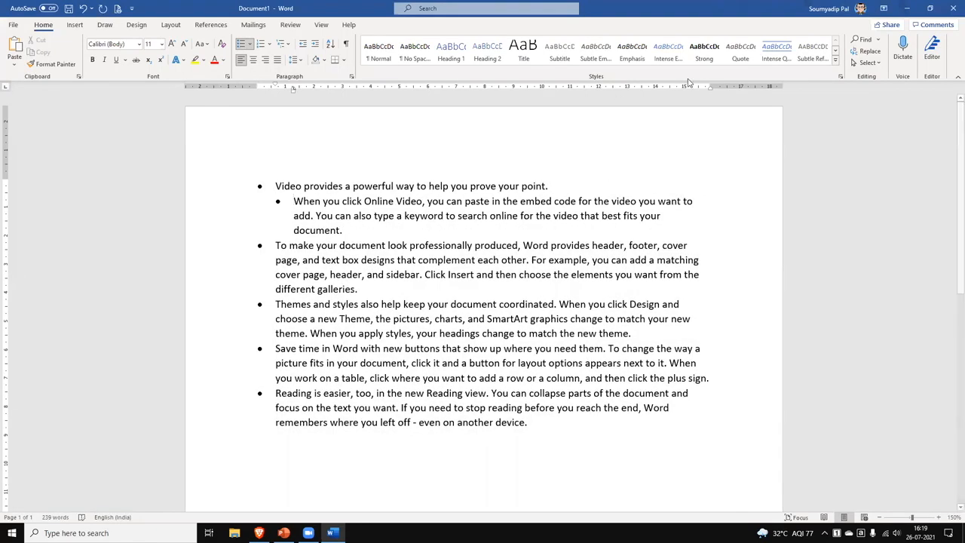
pyautogui.click(317, 216)
pyautogui.press('Return')
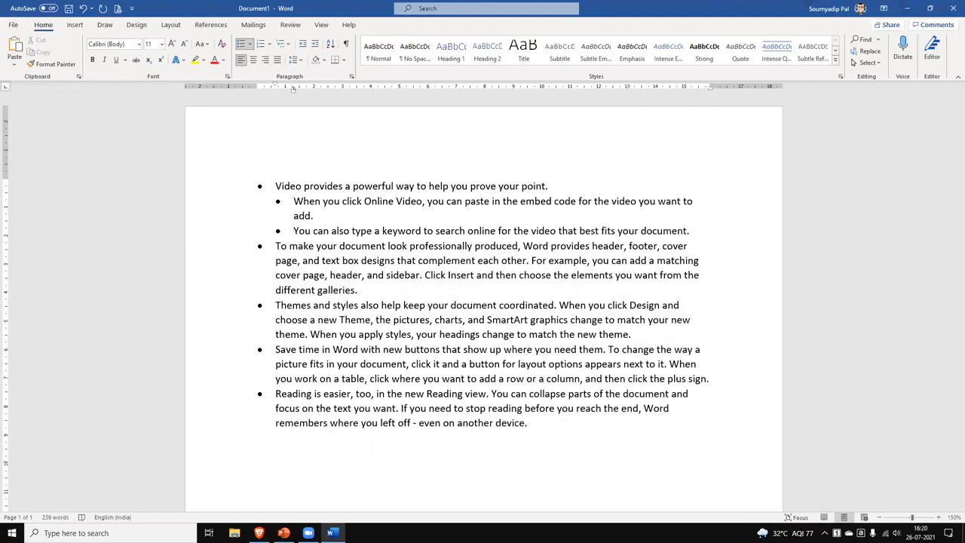
# Keep the 'To make your document' bullet at the top level after trying it as a sub-bullet.
pyautogui.click(274, 245)
pyautogui.press('Tab')
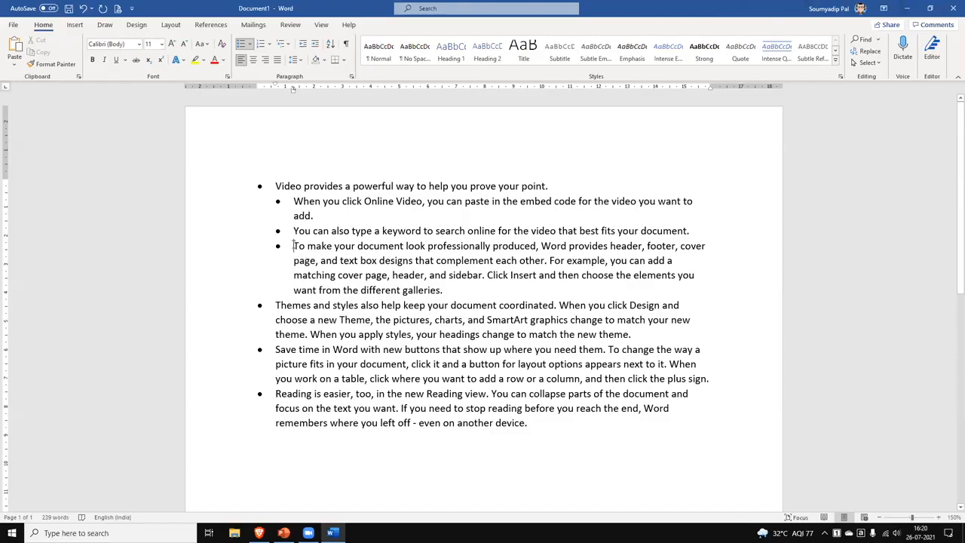
pyautogui.click(302, 45)
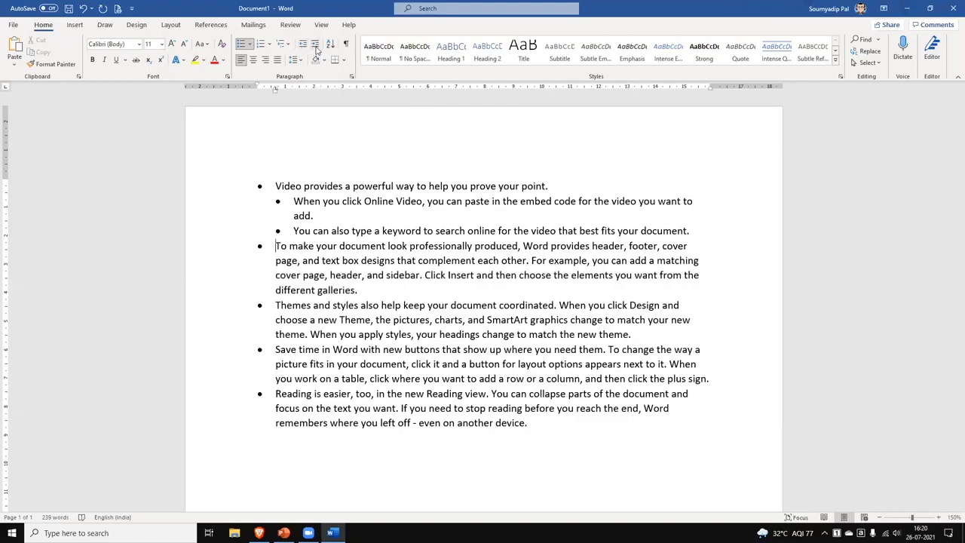
pyautogui.click(316, 47)
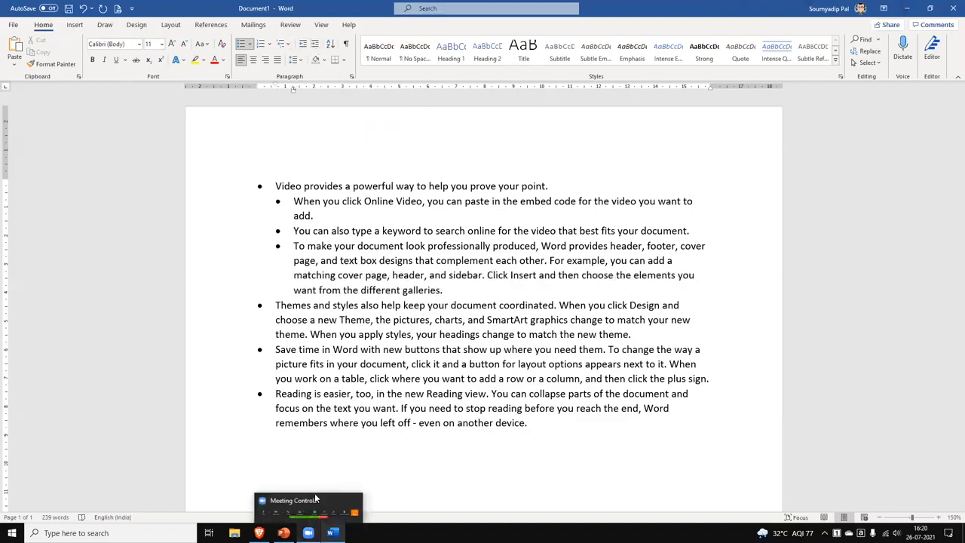
pyautogui.click(302, 47)
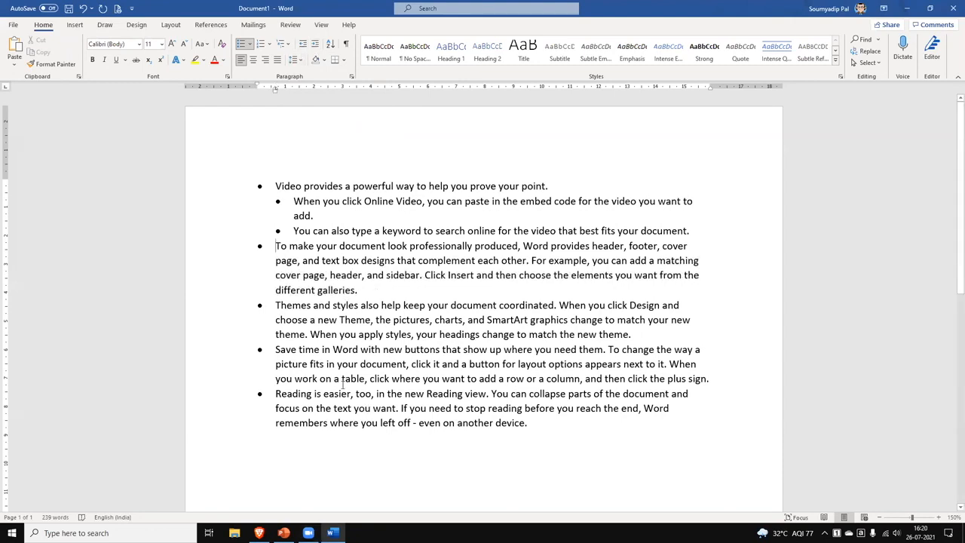
pyautogui.press('Tab')
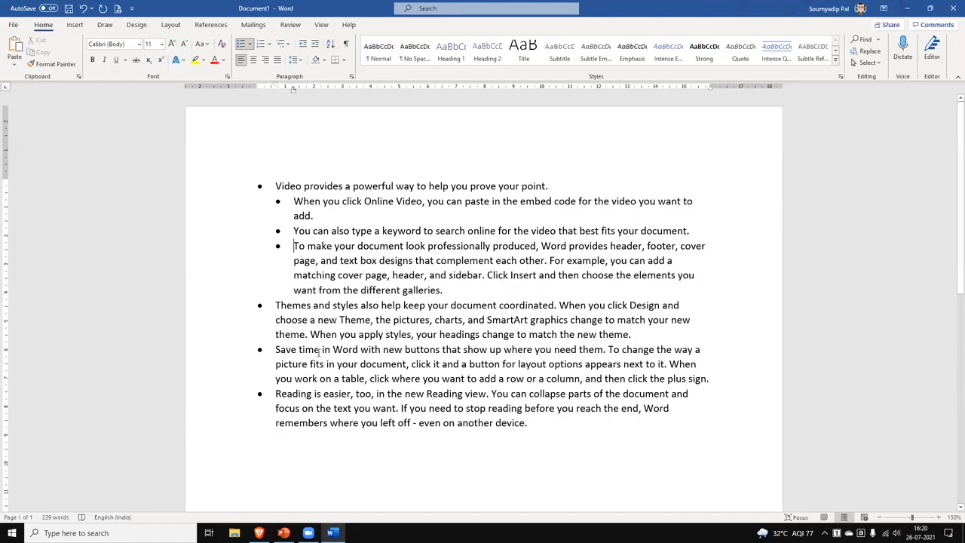
pyautogui.hotkey('shift', 'Tab')
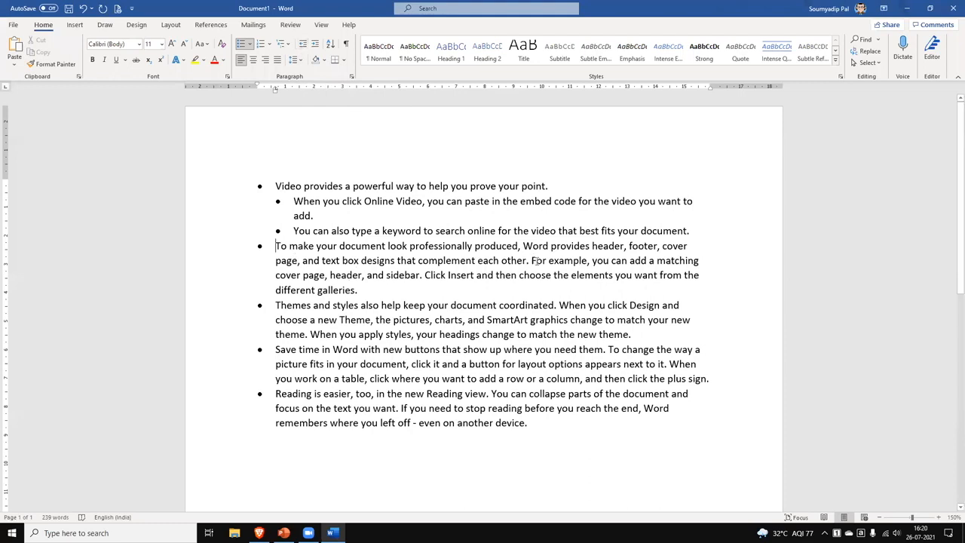
# Split the 'For example' and 'Click Insert' sentences into their own sub-bullets.
pyautogui.hotkey('shift', 'Return')
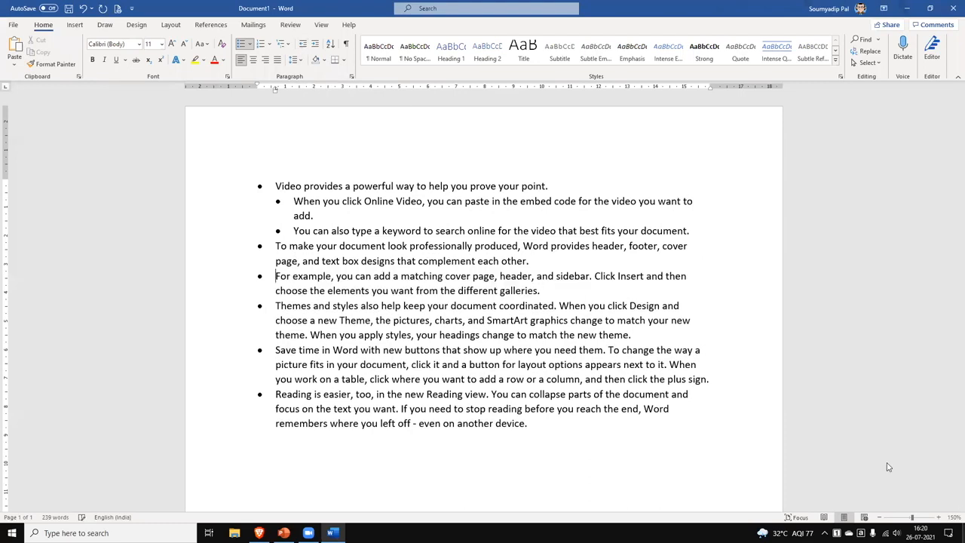
pyautogui.press('Tab')
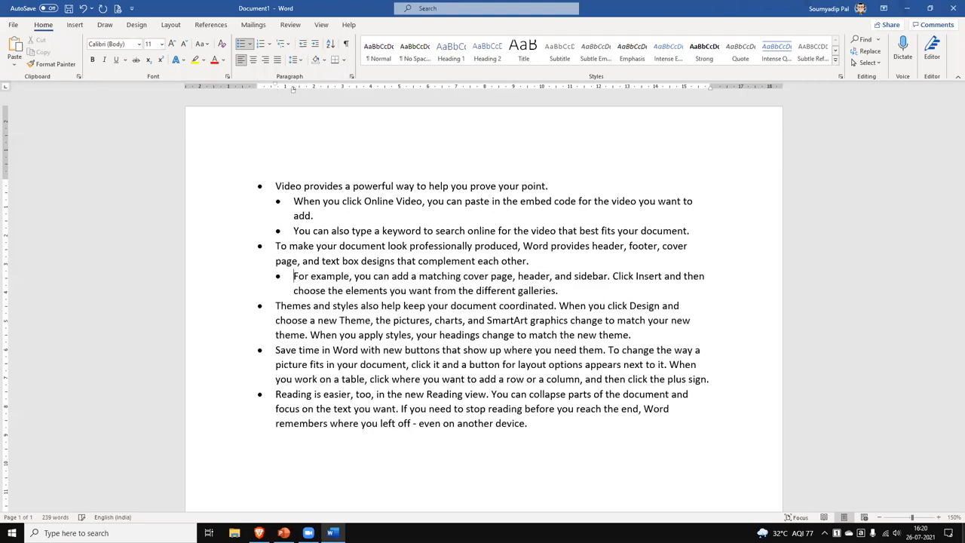
pyautogui.click(613, 276)
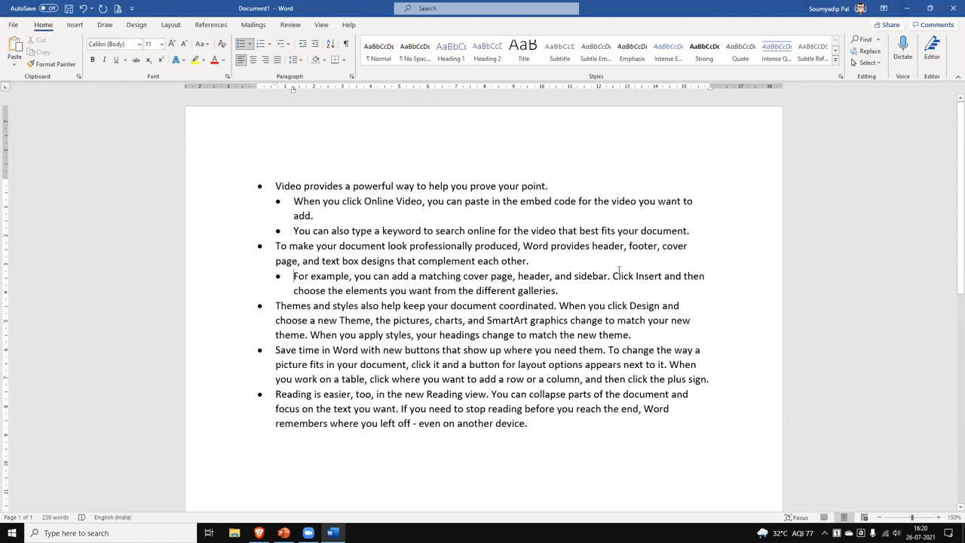
pyautogui.press('Return')
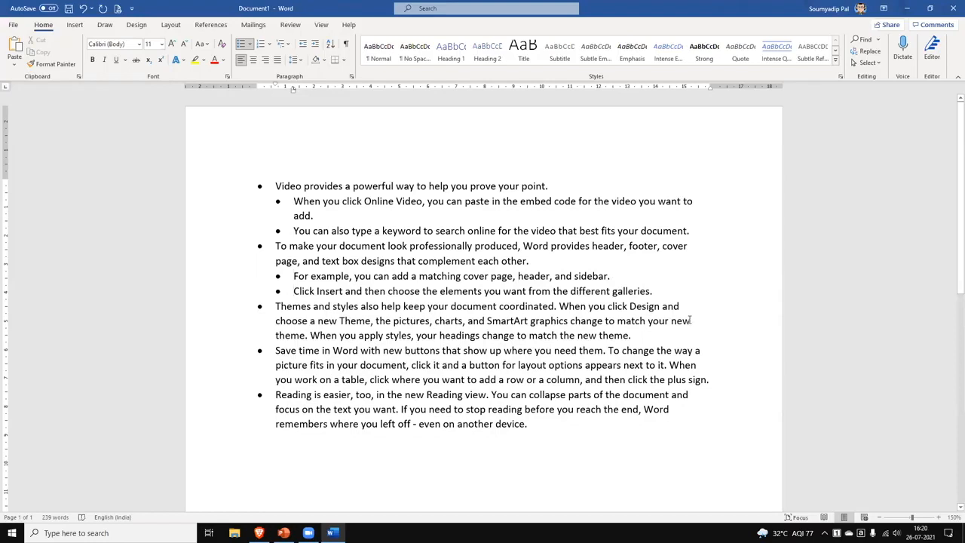
# Make the Themes sentence a top-level bullet with the following sentences, including 'When you apply styles', as sub-bullets.
pyautogui.click(276, 305)
pyautogui.press('Tab')
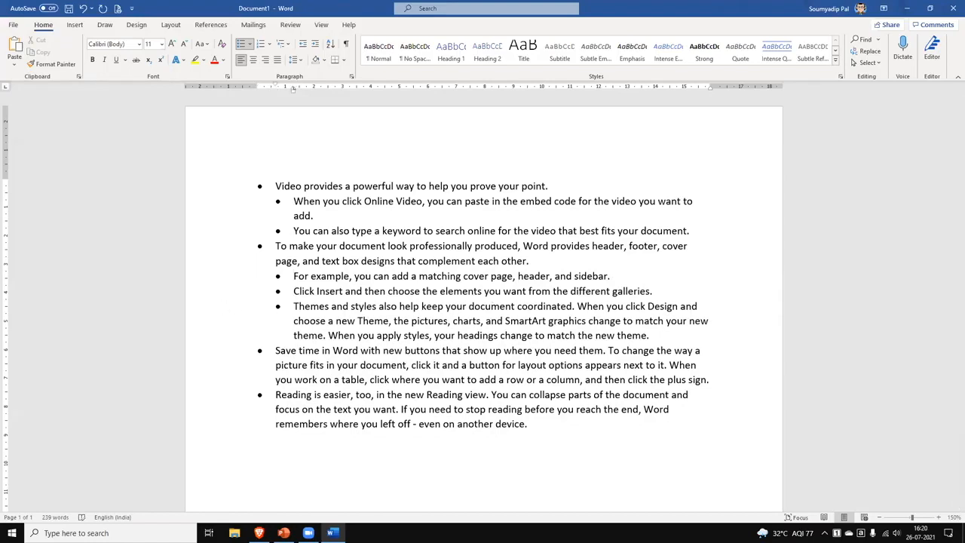
pyautogui.hotkey('shift', 'Tab')
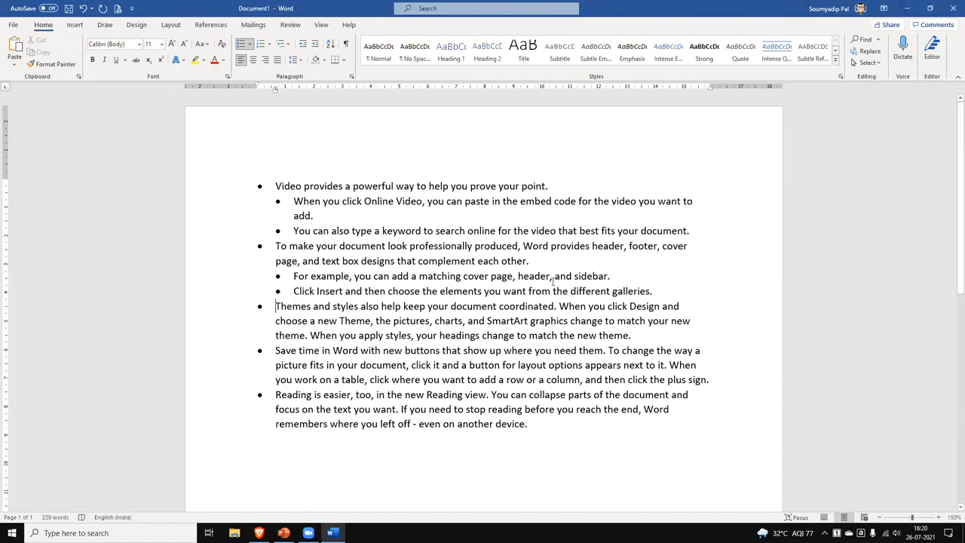
pyautogui.press('Return')
pyautogui.press('Tab')
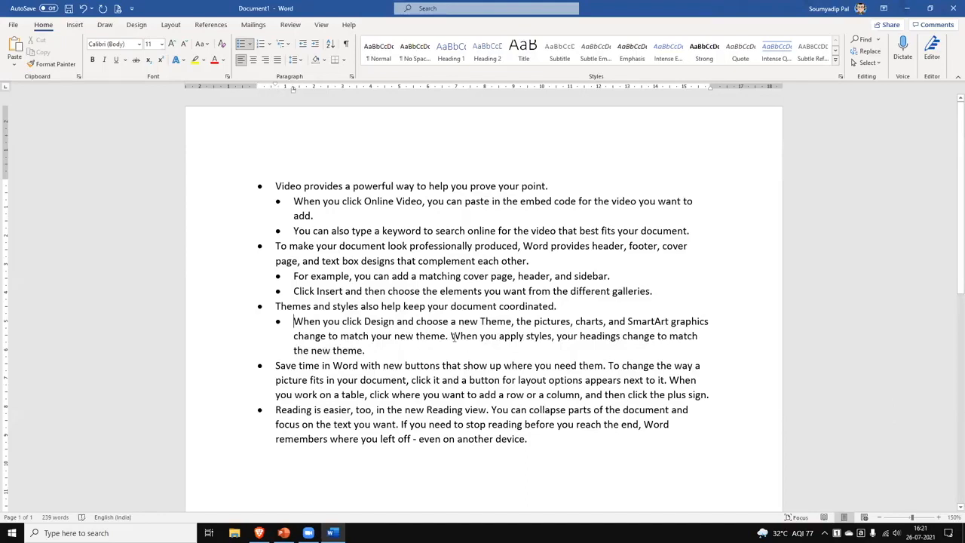
pyautogui.click(451, 336)
pyautogui.press('Tab')
pyautogui.press('BackSpace')
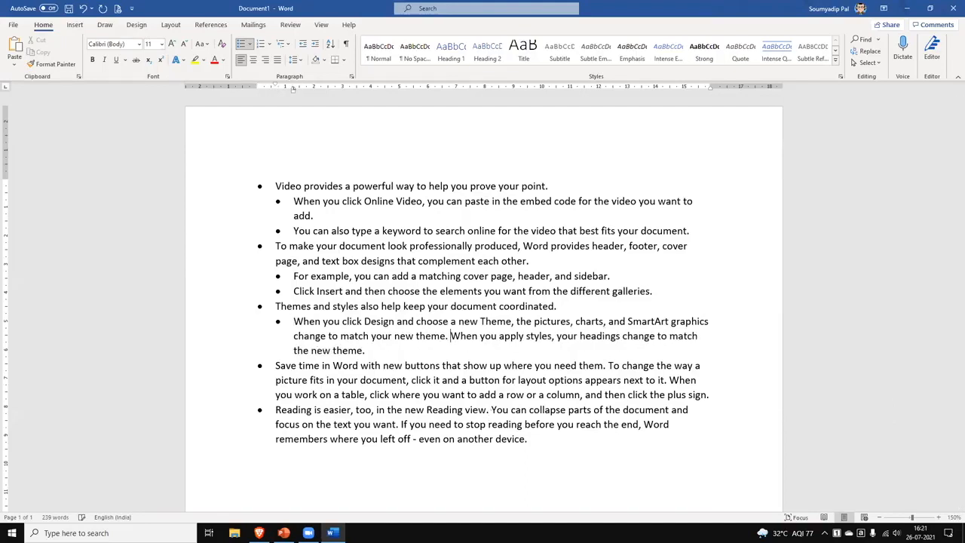
pyautogui.press('Return')
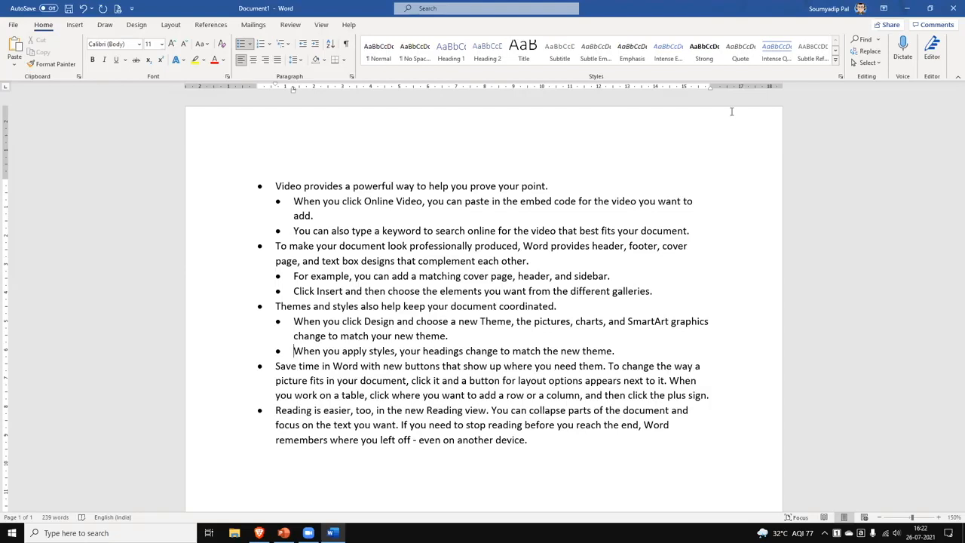
# Preview the bulleted document as a single A4 portrait page.
pyautogui.click(534, 500)
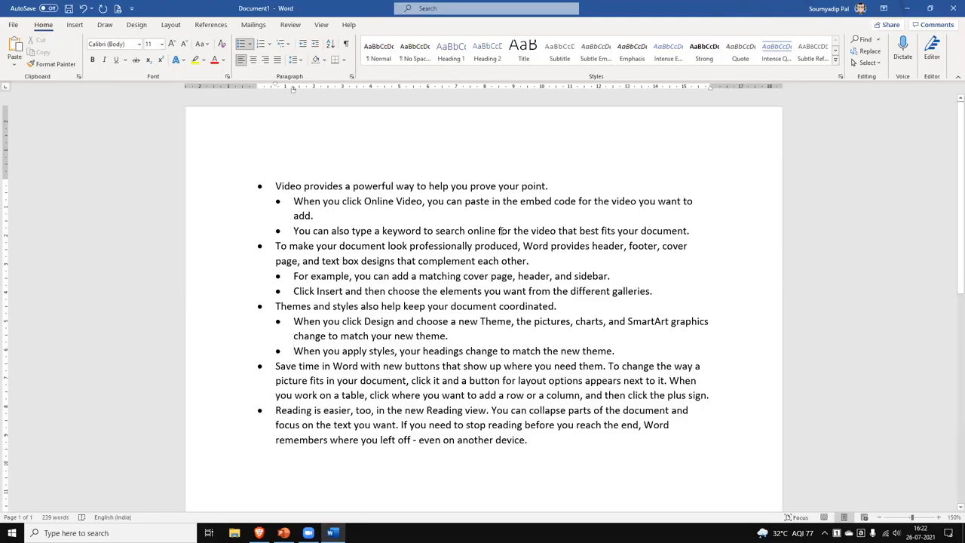
pyautogui.click(122, 9)
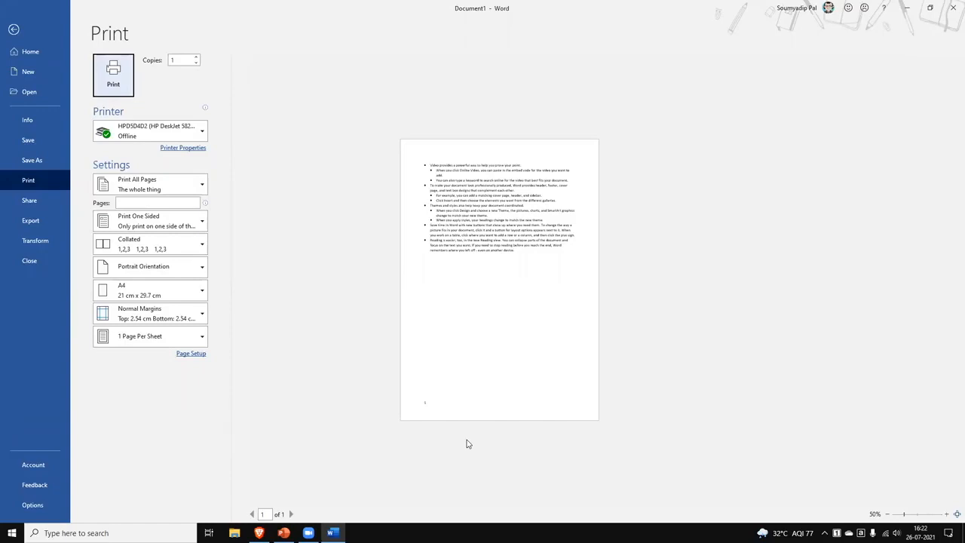
# Leave the print preview and create a new blank document.
pyautogui.click(14, 30)
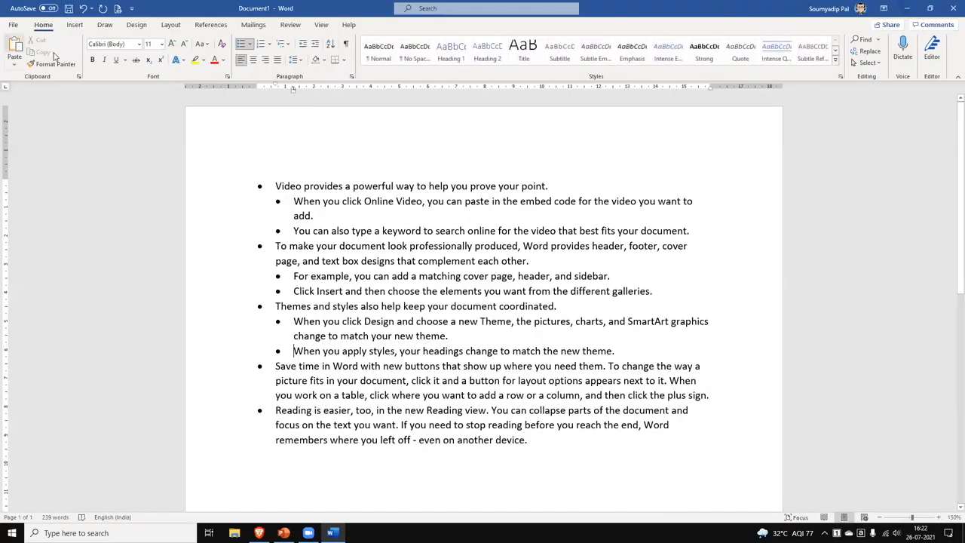
pyautogui.click(13, 25)
pyautogui.click(153, 123)
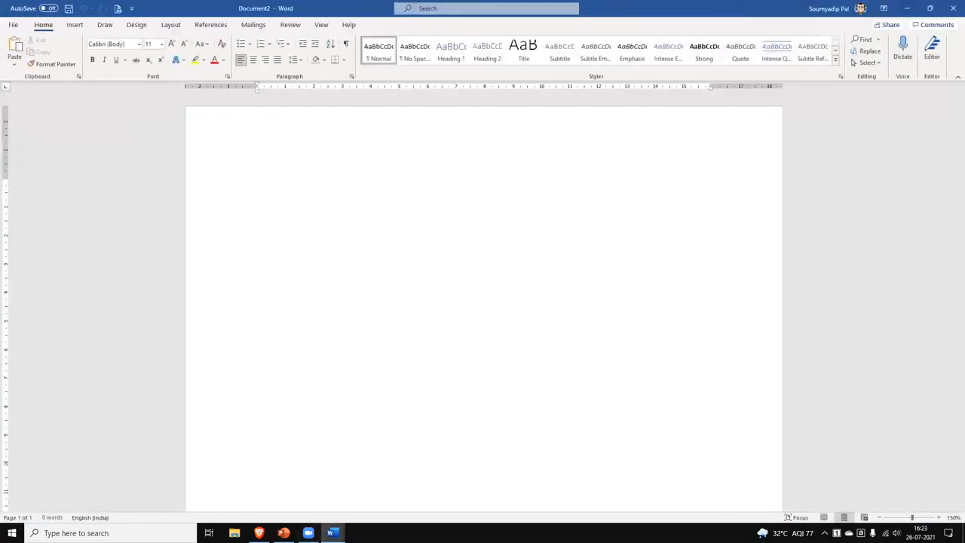
# Close the bulleted Document1 without saving its changes.
pyautogui.moveTo(332, 533)
pyautogui.click(324, 465)
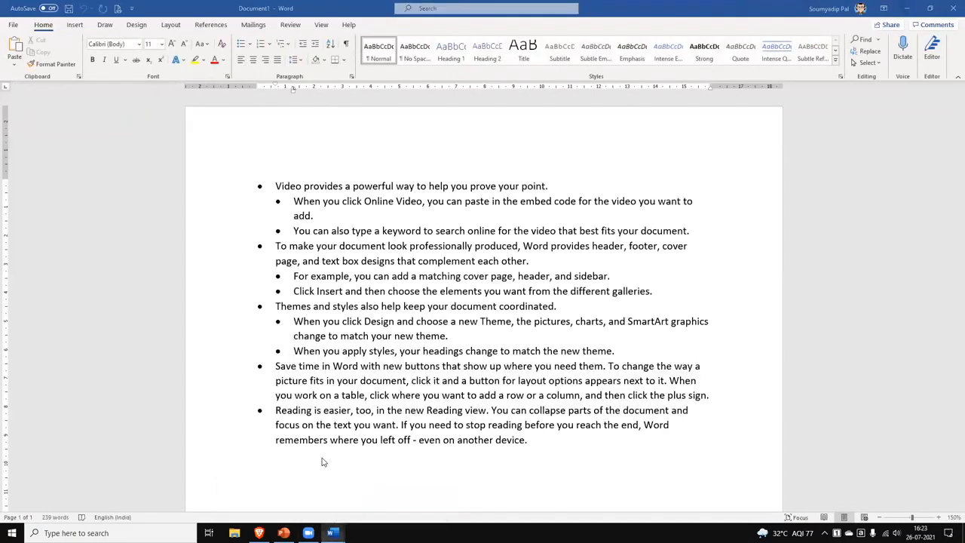
pyautogui.click(524, 323)
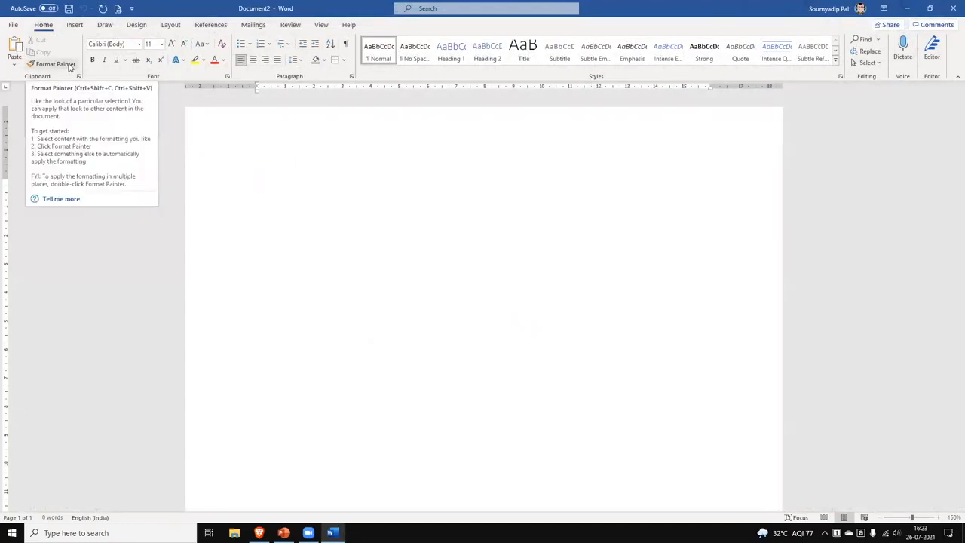
pyautogui.click(75, 24)
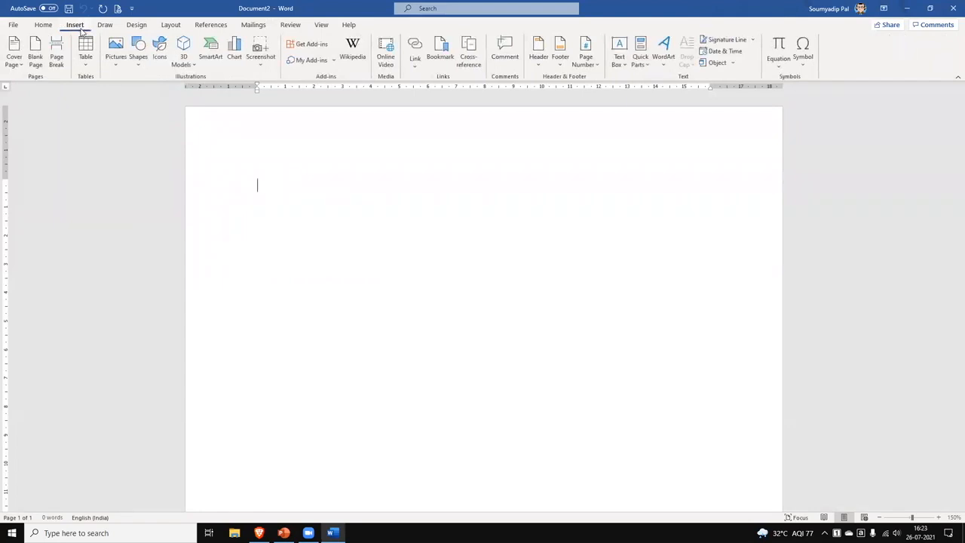
# Insert a 2x2 table from the Table grid.
pyautogui.click(86, 68)
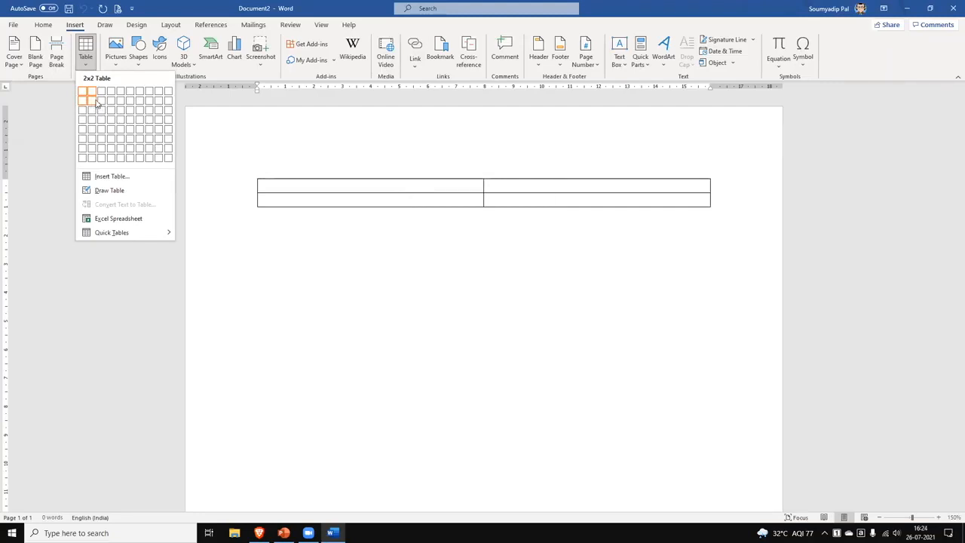
pyautogui.click(94, 104)
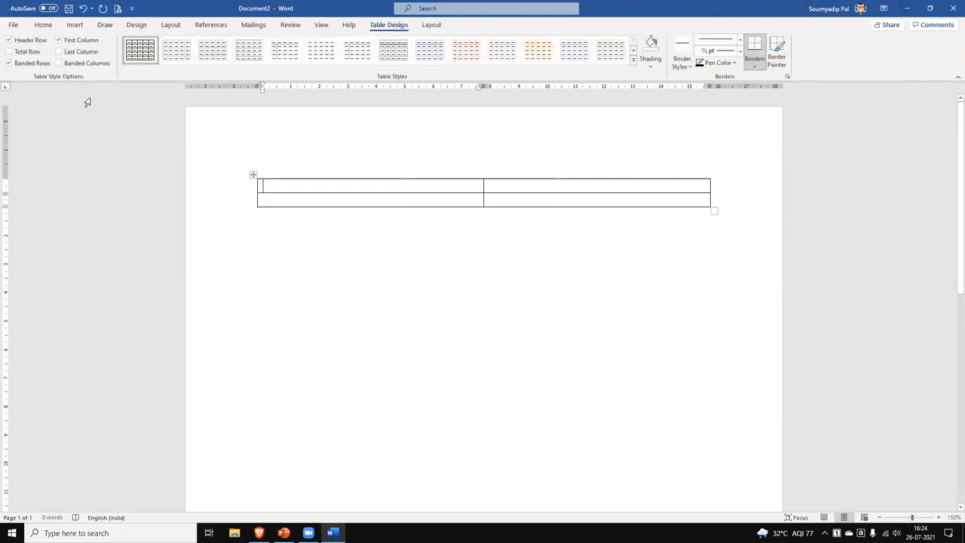
# Type the Name and Number headers, zoom in, and add extra rows to the table.
pyautogui.write('Name')
pyautogui.press('Tab')
pyautogui.write('Number')
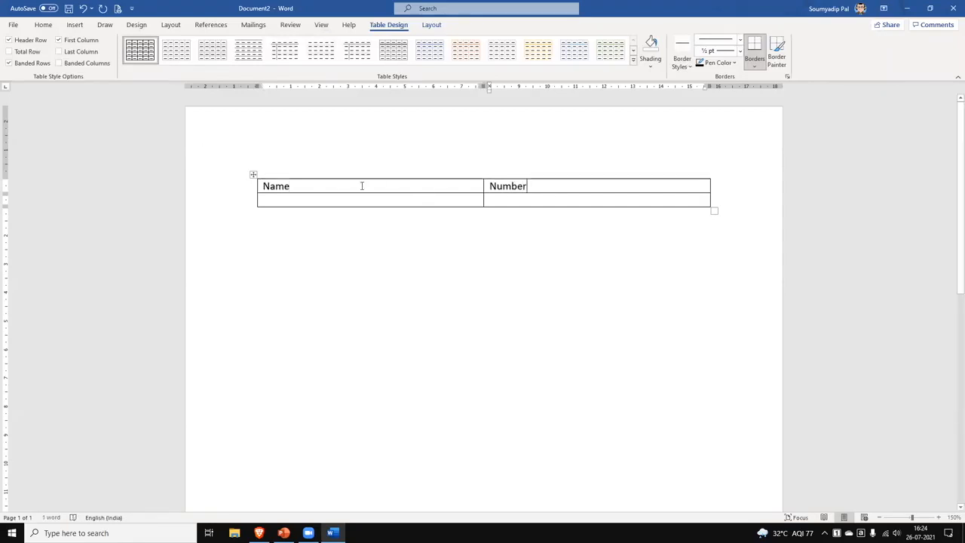
pyautogui.click(323, 199)
pyautogui.press('Tab')
pyautogui.click(939, 517)
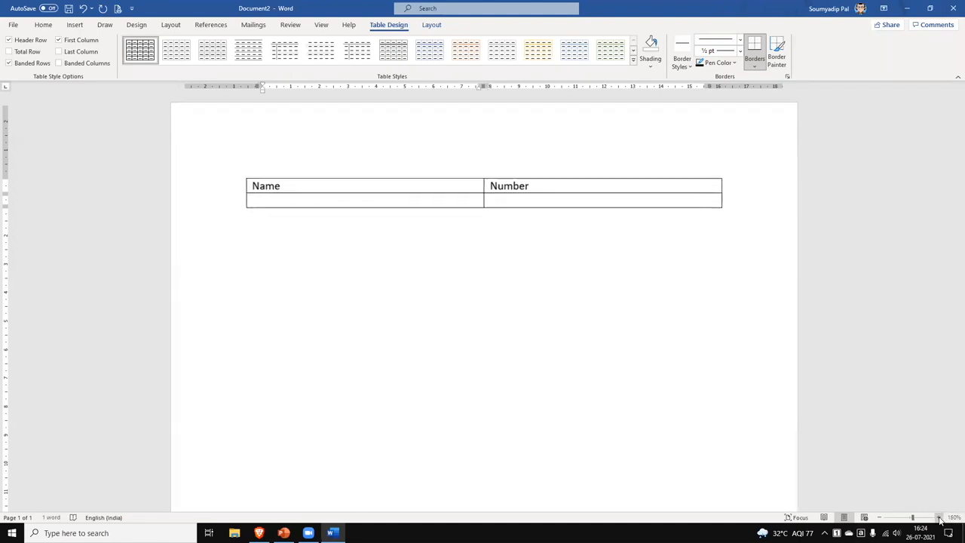
pyautogui.click(939, 517)
pyautogui.click(938, 518)
pyautogui.click(939, 517)
pyautogui.click(939, 517)
pyautogui.click(939, 517)
pyautogui.click(939, 518)
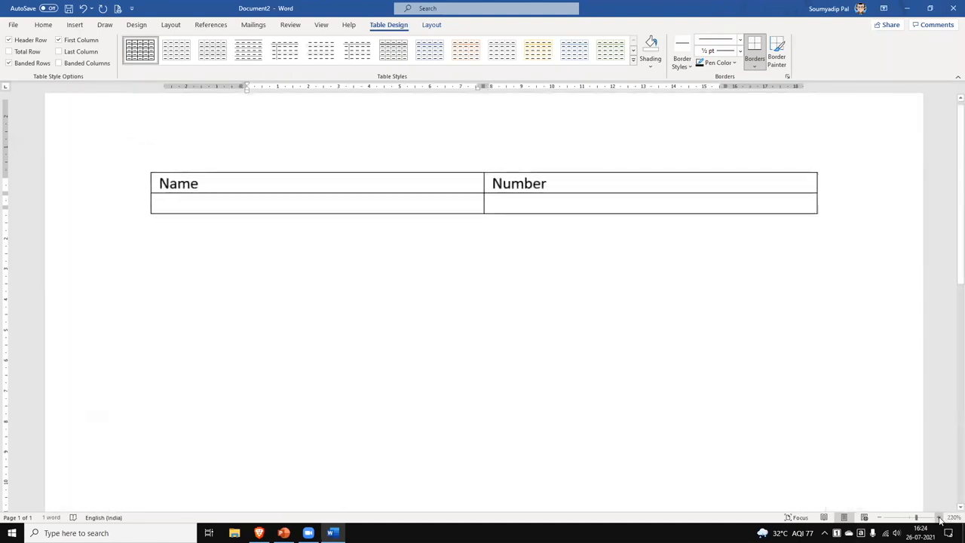
pyautogui.press('Tab')
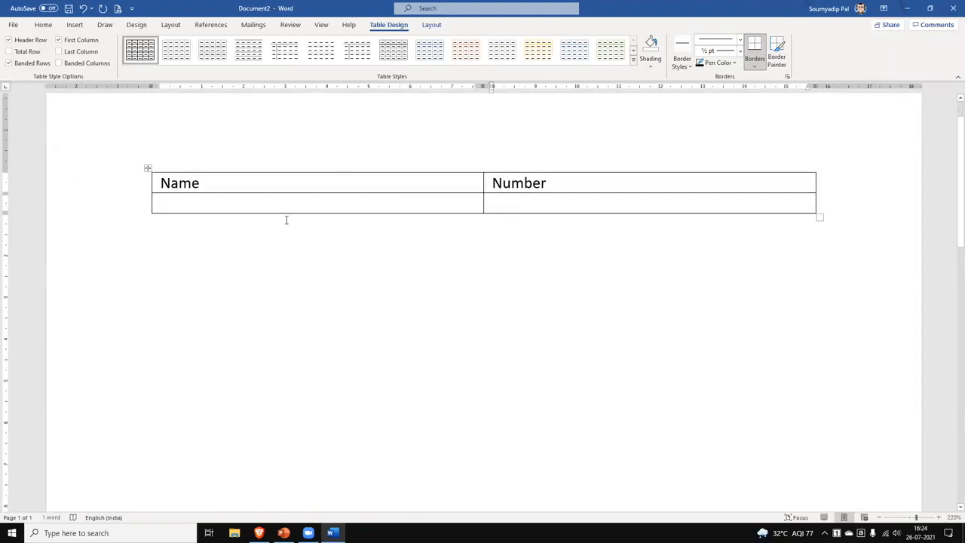
pyautogui.press('Tab')
pyautogui.press('Tab')
pyautogui.press('Tab')
pyautogui.press('Tab')
pyautogui.press('Tab')
pyautogui.press('Tab')
pyautogui.press('Tab')
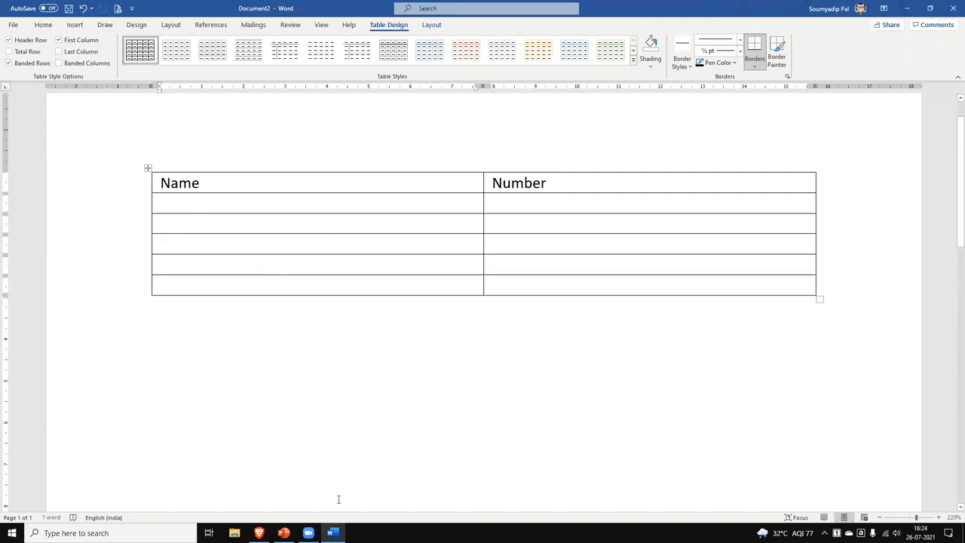
# Enter the names A, B, C, D and E down the Name column.
pyautogui.write('A')
pyautogui.press('Return')
pyautogui.press('BackSpace')
pyautogui.press('Down')
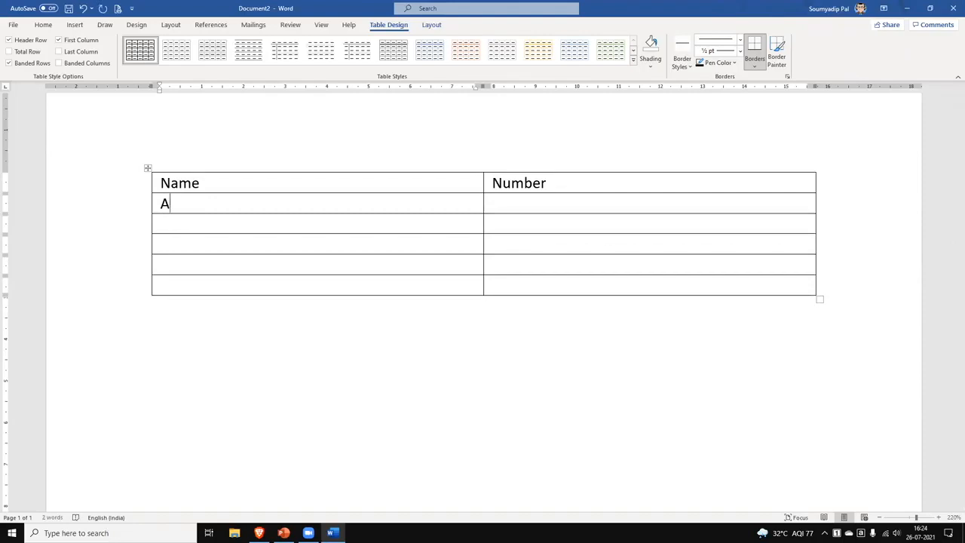
pyautogui.press('Return')
pyautogui.press('Return')
pyautogui.press('Return')
pyautogui.press('Return')
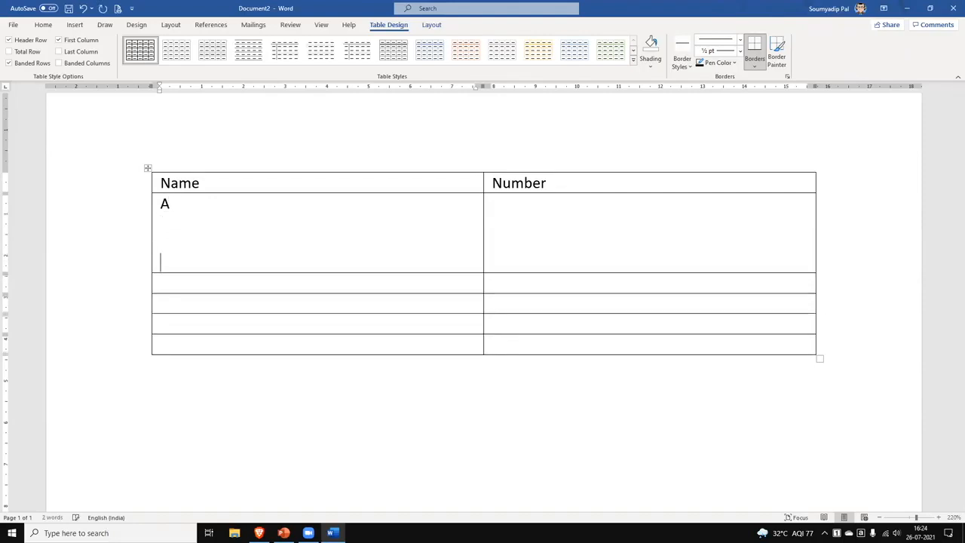
pyautogui.press('BackSpace')
pyautogui.press('BackSpace')
pyautogui.press('BackSpace')
pyautogui.press('BackSpace')
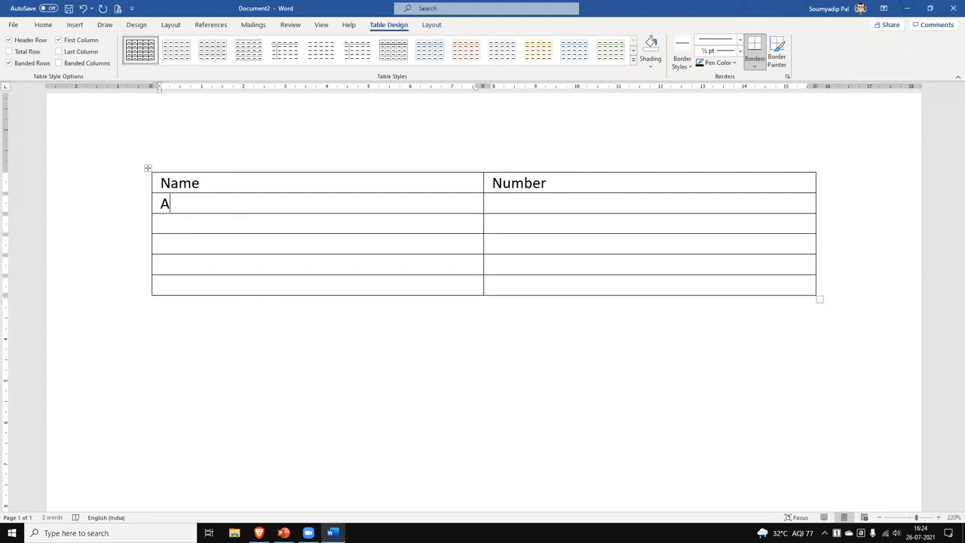
pyautogui.press('Tab')
pyautogui.press('Tab')
pyautogui.write('B')
pyautogui.write('C')
pyautogui.press('Down')
pyautogui.write('D')
pyautogui.press('Down')
pyautogui.write('E')
pyautogui.press('Tab')
# Enter the numbers 11, 14, 19, 21 and 15 in the Number column.
pyautogui.write('111')
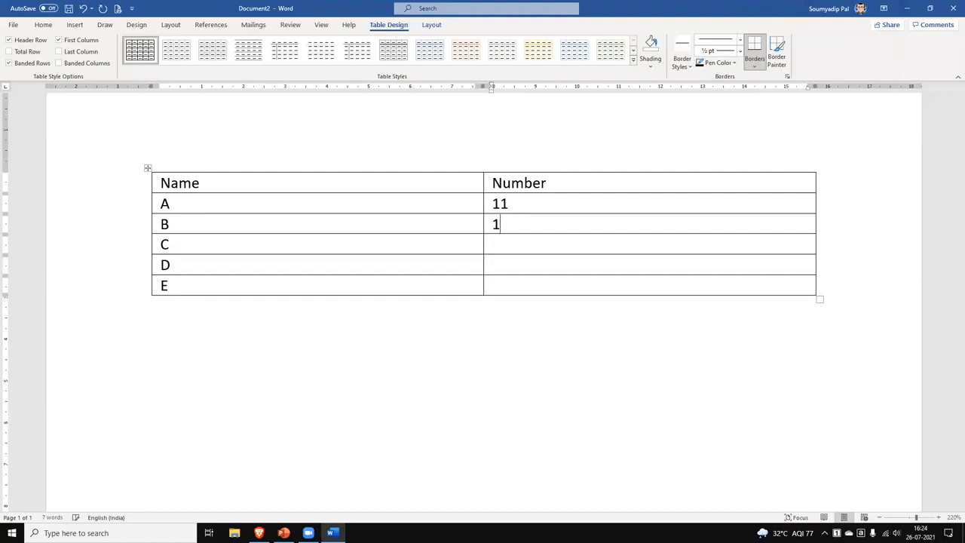
pyautogui.write('4190')
pyautogui.press('Down')
pyautogui.press('BackSpace')
pyautogui.write('21')
pyautogui.press('Down')
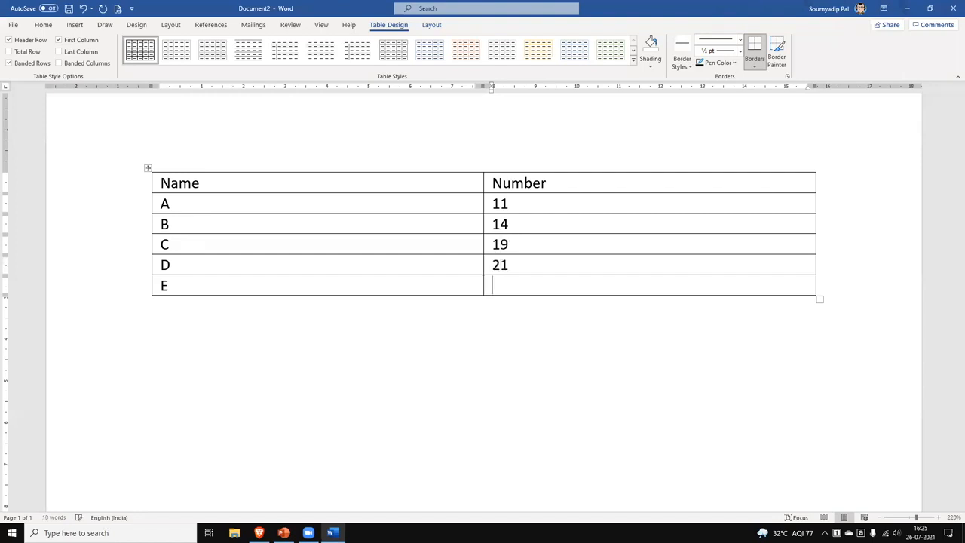
pyautogui.write('15')
# Apply the yellow banded Grid Table style to the Name and Number table.
pyautogui.click(148, 168)
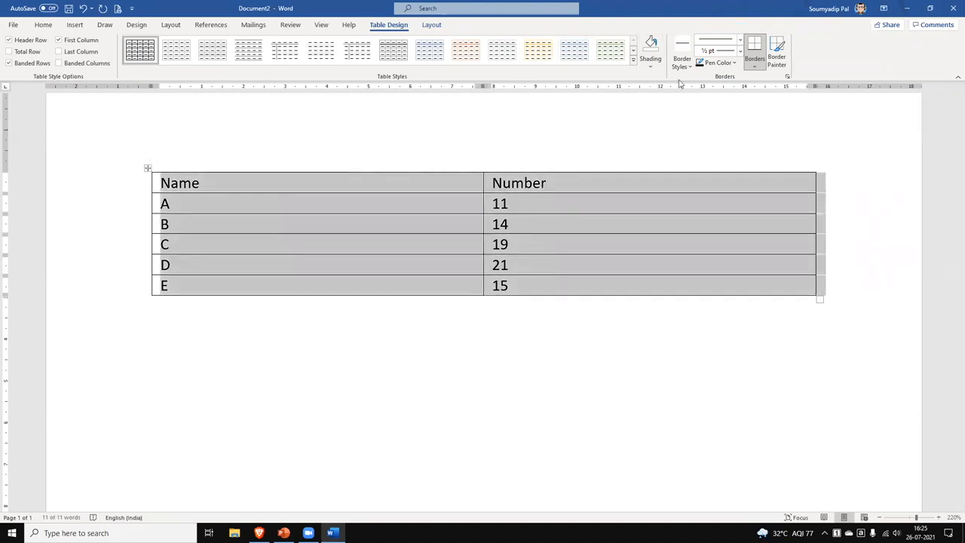
pyautogui.click(634, 61)
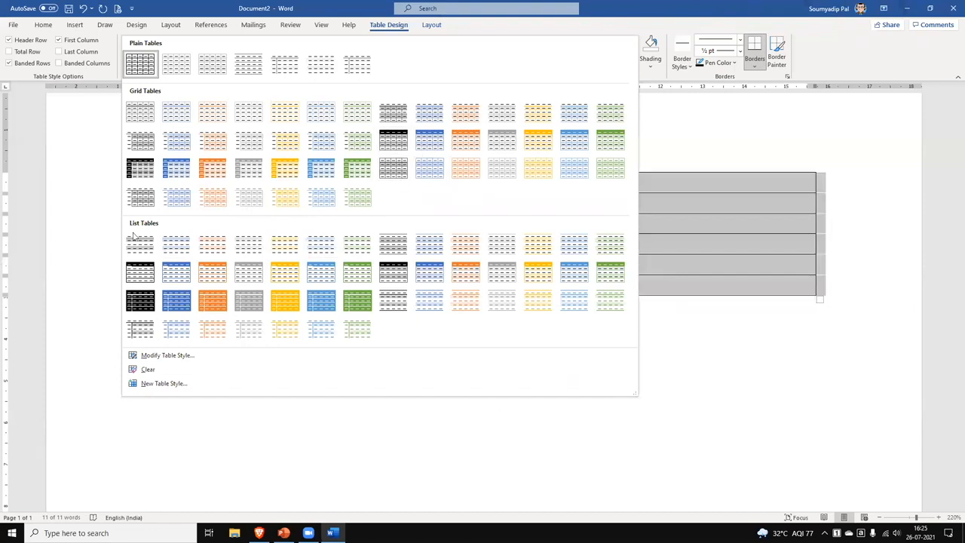
pyautogui.click(285, 143)
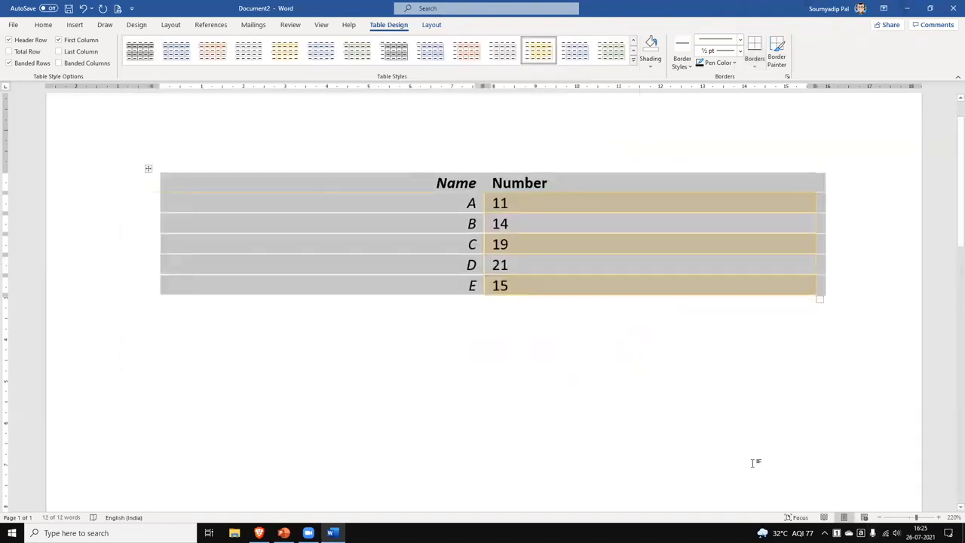
pyautogui.click(755, 460)
pyautogui.moveTo(407, 194); pyautogui.dragTo(591, 293)
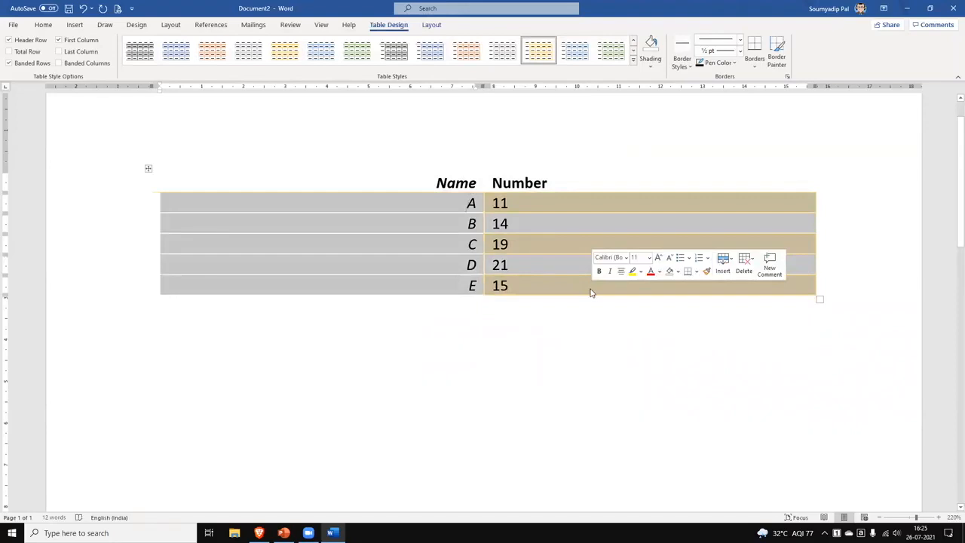
# Centre the cell text, narrow the table, then delete all its contents.
pyautogui.click(46, 25)
pyautogui.click(253, 60)
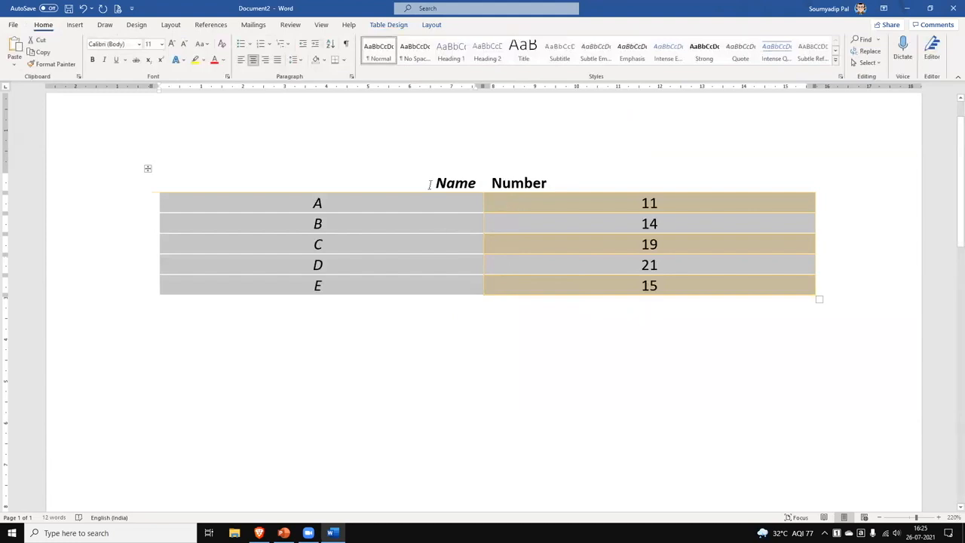
pyautogui.moveTo(814, 298); pyautogui.dragTo(264, 302)
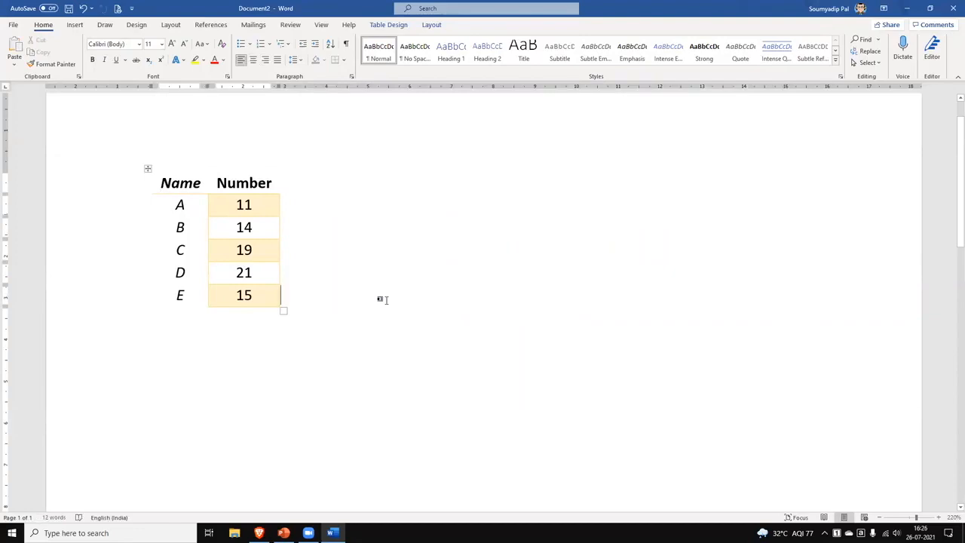
pyautogui.click(147, 169)
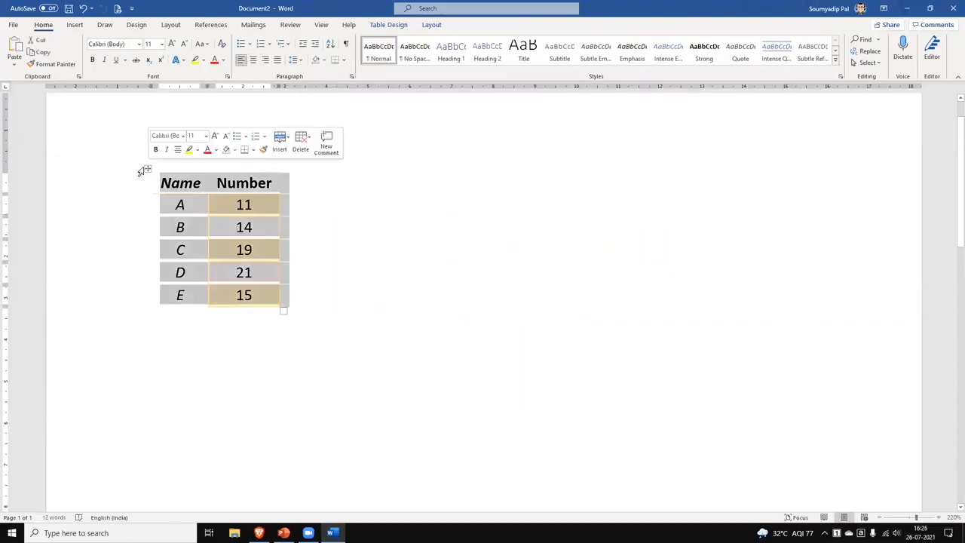
pyautogui.press('Delete')
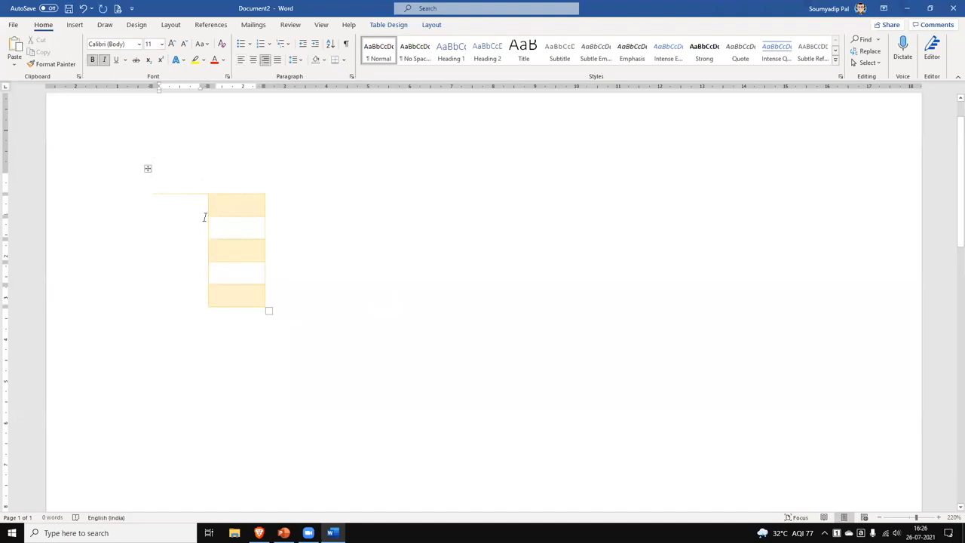
# Delete the empty table entirely.
pyautogui.click(147, 169)
pyautogui.rightClick(148, 171)
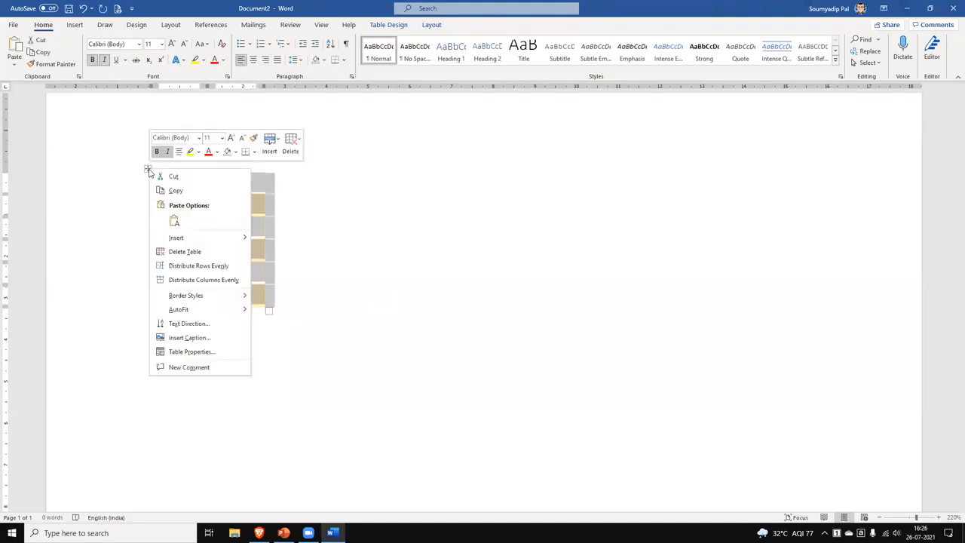
pyautogui.click(226, 252)
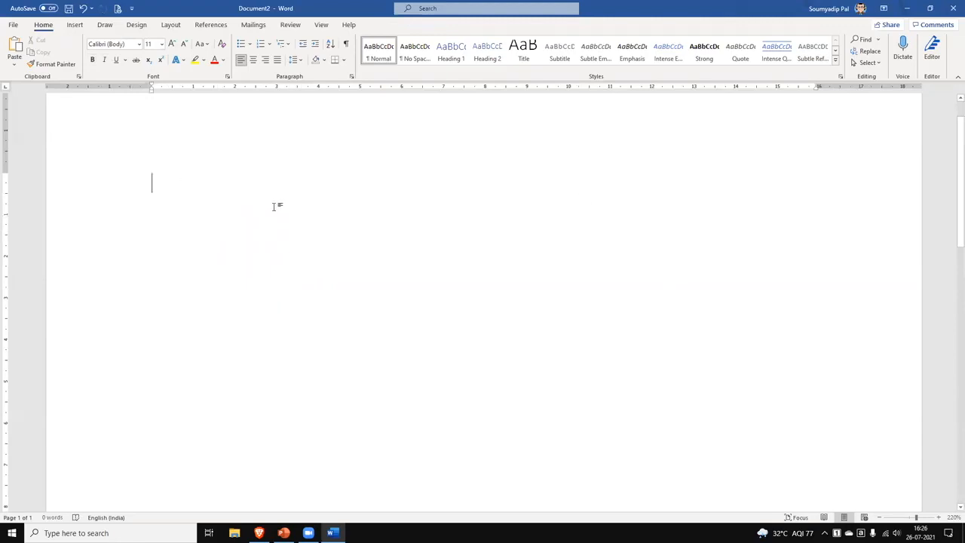
# Type the lines Name,Number, A,11, B,12 and C,15, then select them.
pyautogui.write('Name')
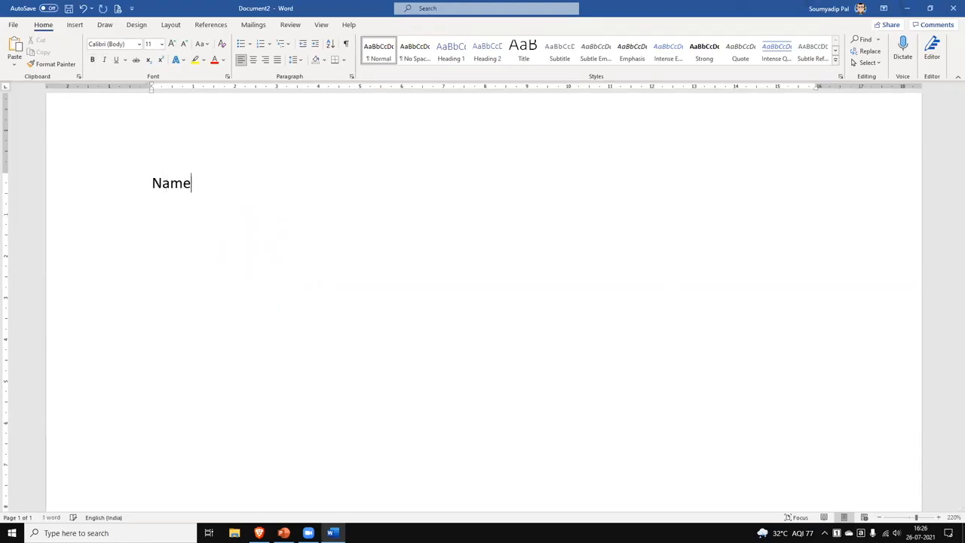
pyautogui.press('Tab')
pyautogui.write('Num')
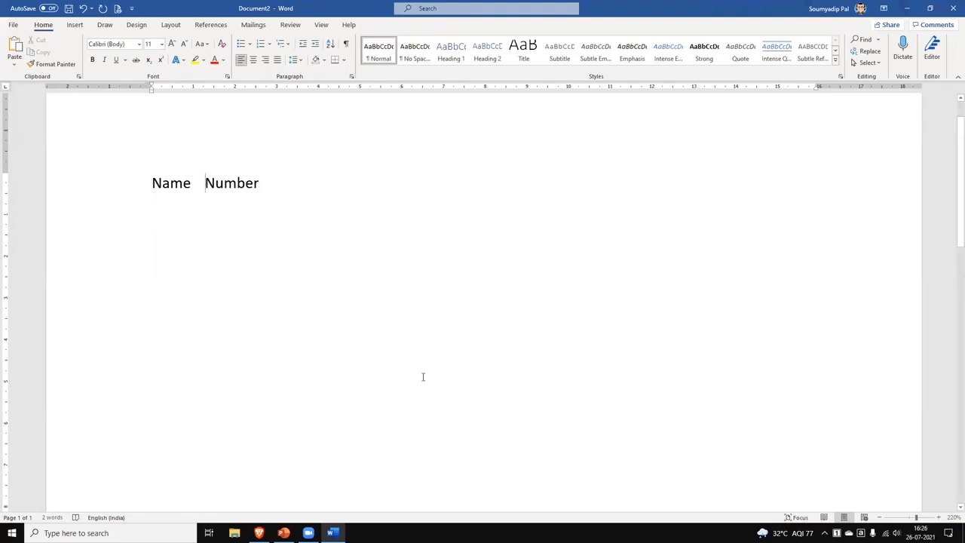
pyautogui.press('BackSpace')
pyautogui.write(',')
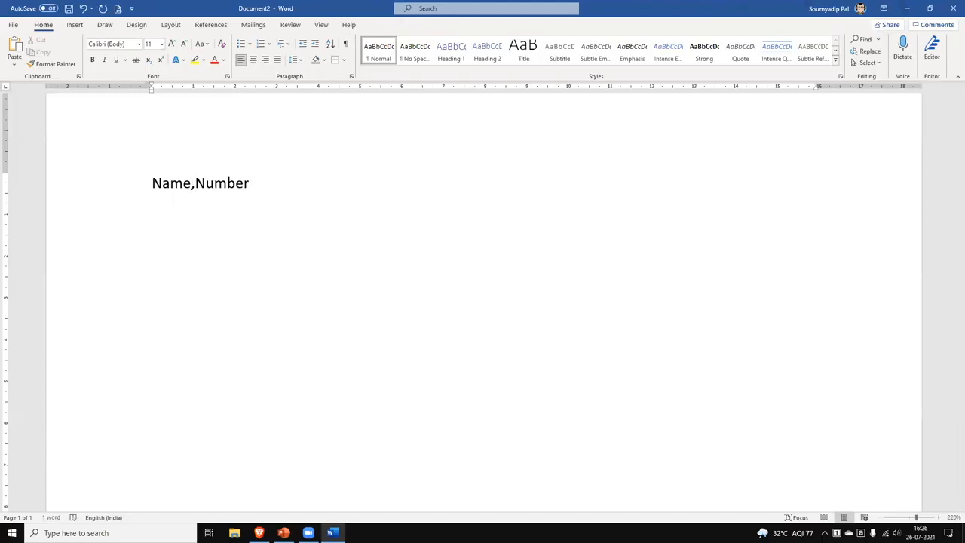
pyautogui.press('End')
pyautogui.press('Return')
pyautogui.write('A')
pyautogui.write(',11 ')
pyautogui.write('B')
pyautogui.write(',12')
pyautogui.press('Return')
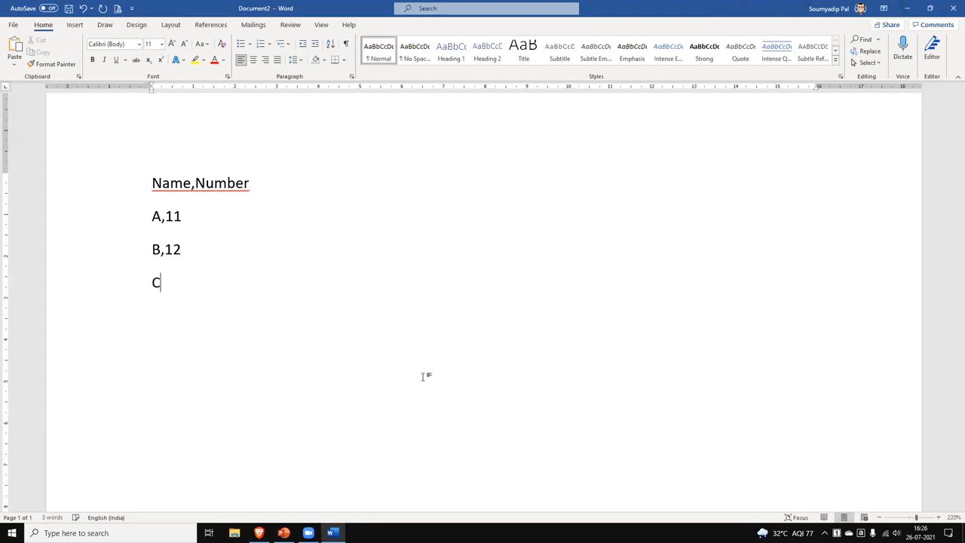
pyautogui.write('C,15')
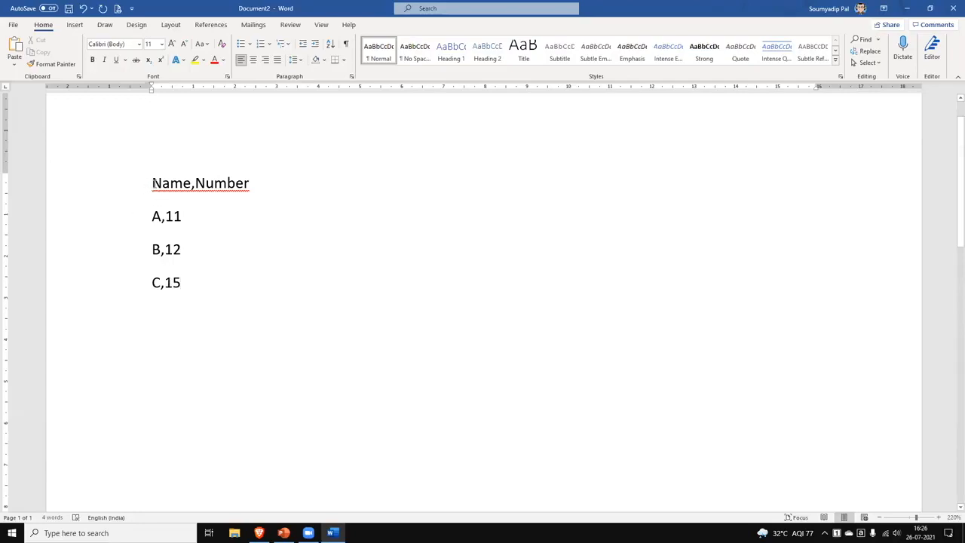
pyautogui.moveTo(154, 183); pyautogui.dragTo(200, 280)
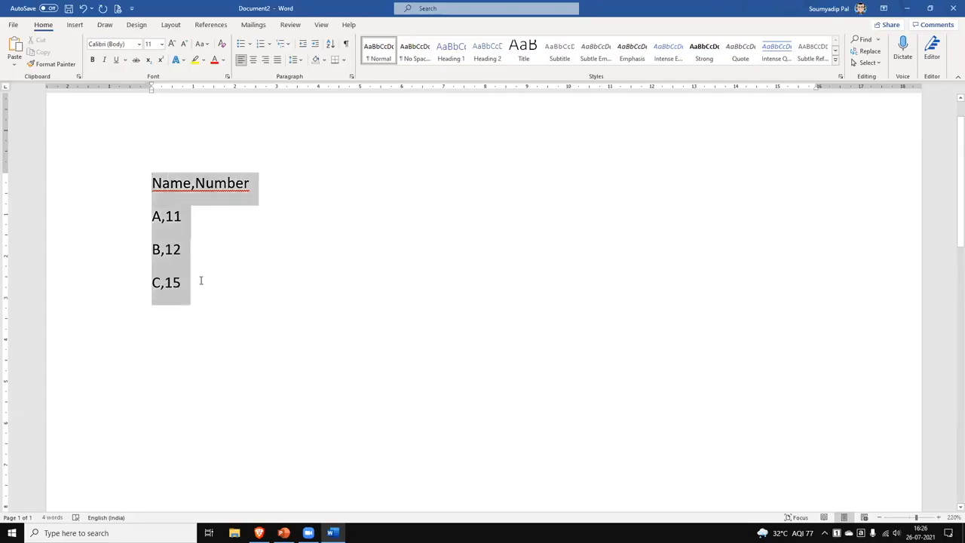
pyautogui.click(76, 26)
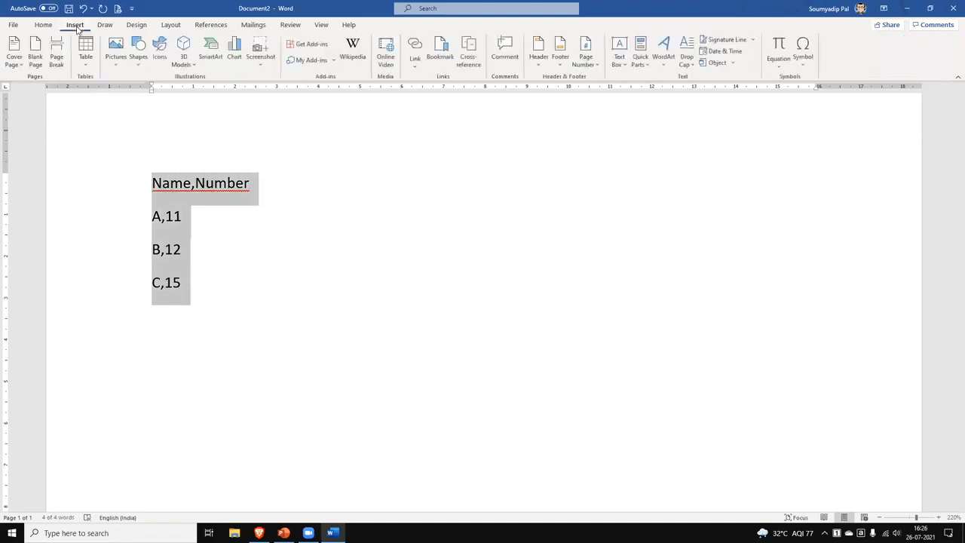
pyautogui.click(85, 64)
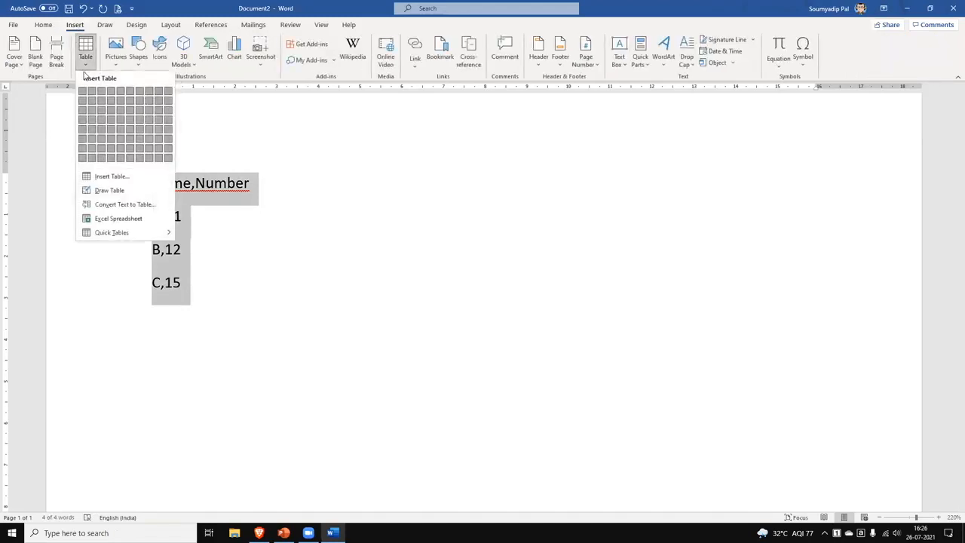
pyautogui.click(126, 211)
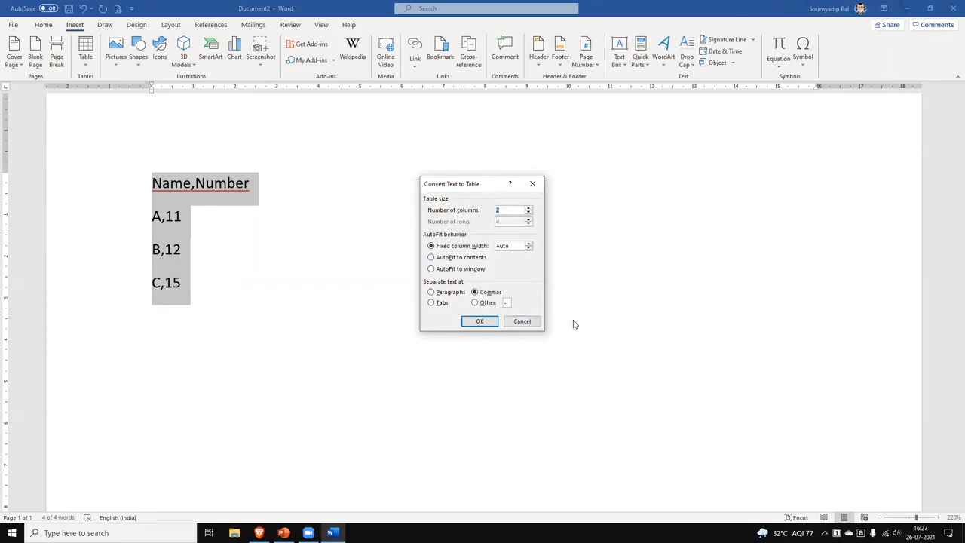
pyautogui.click(481, 322)
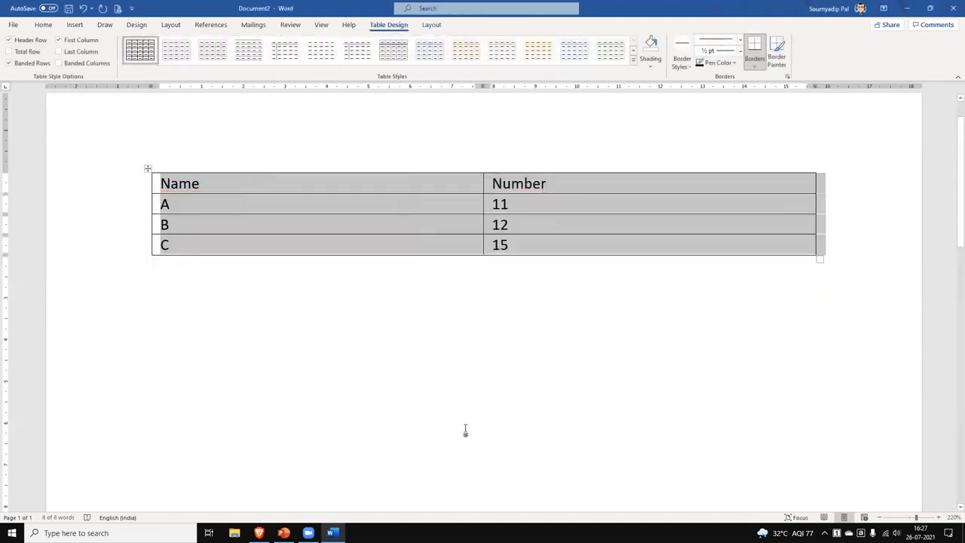
pyautogui.hotkey('ctrl', 'z')
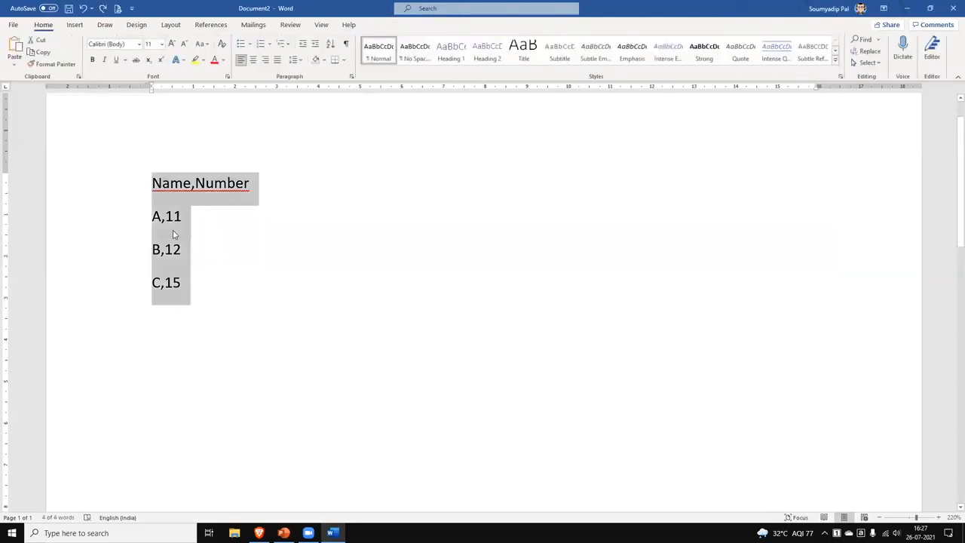
# Replace A, B and C with New Delhi,India, Ontario,Canada and UK.
pyautogui.click(160, 223)
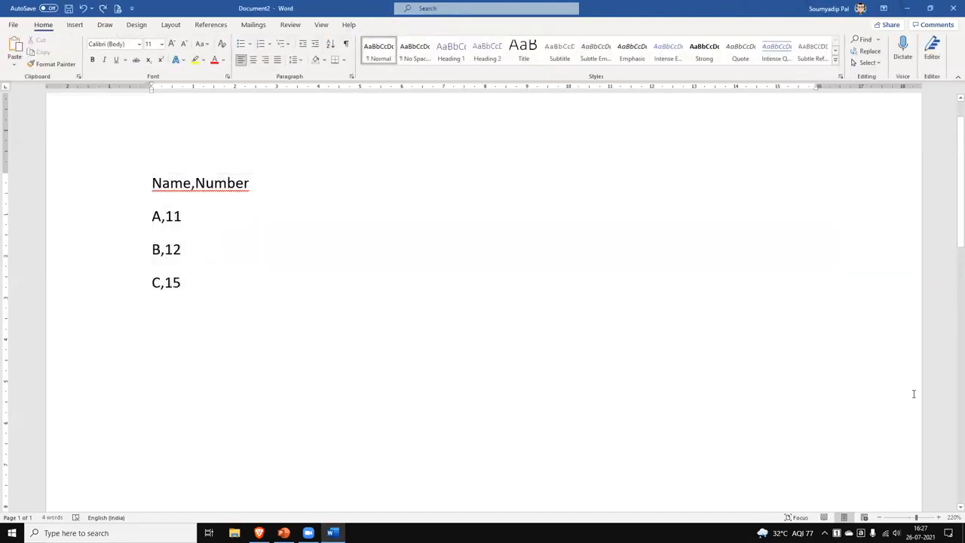
pyautogui.press('BackSpace')
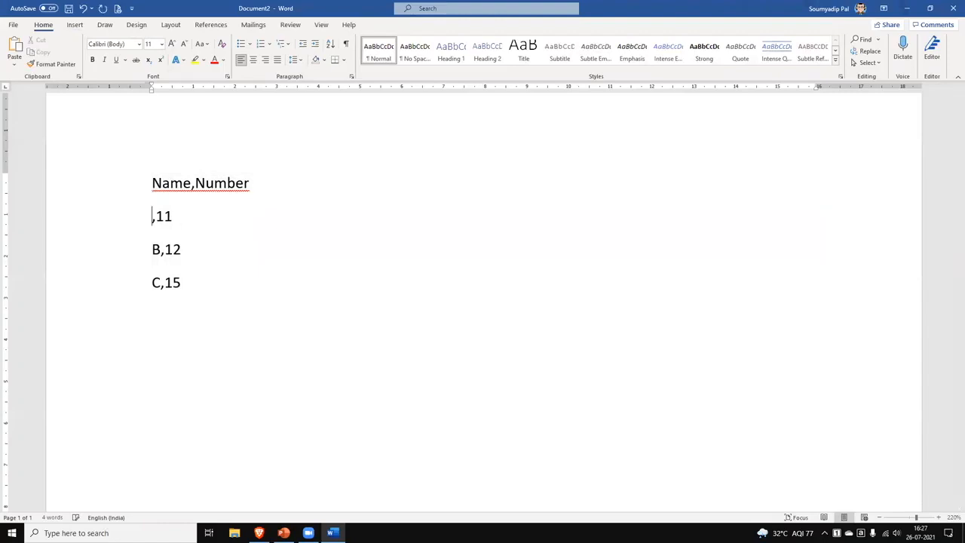
pyautogui.write('New Delhi')
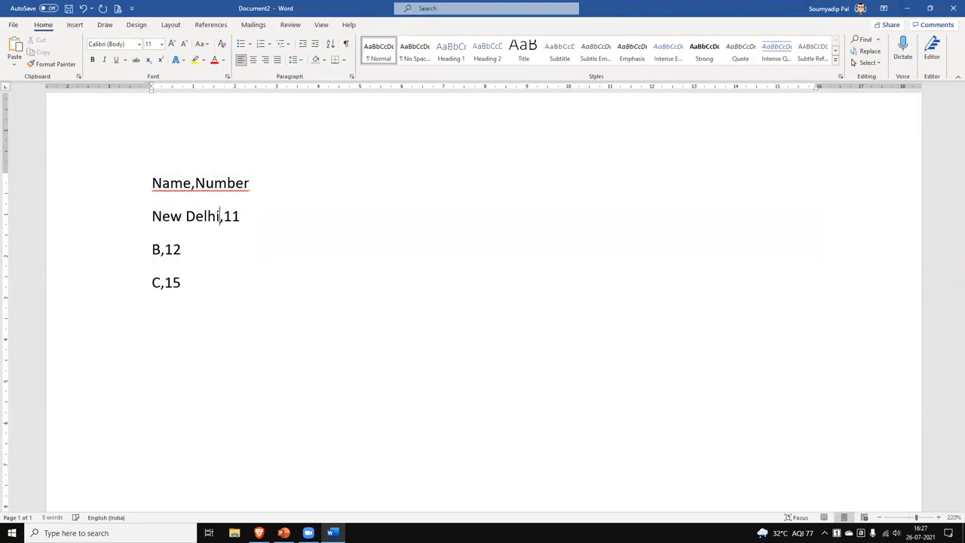
pyautogui.write(',India,')
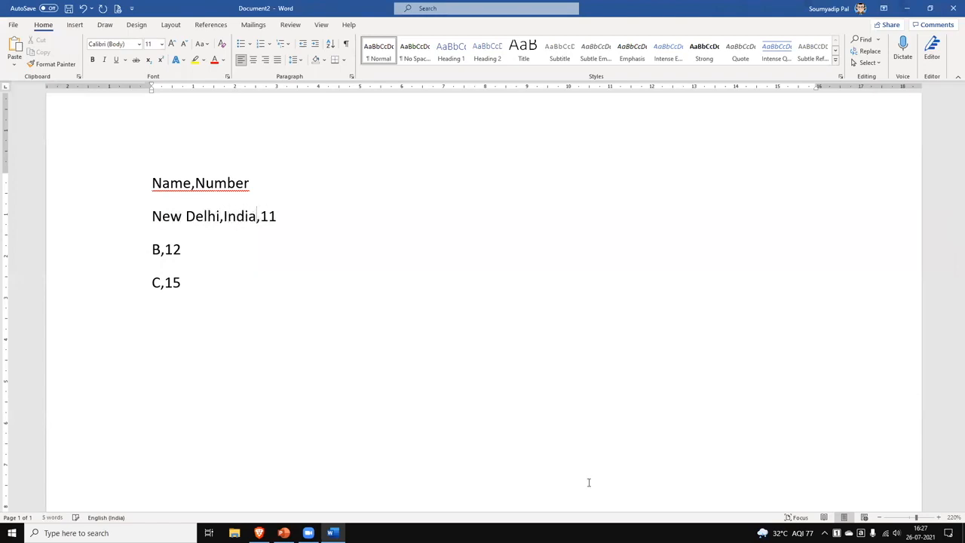
pyautogui.moveTo(161, 250); pyautogui.dragTo(136, 253)
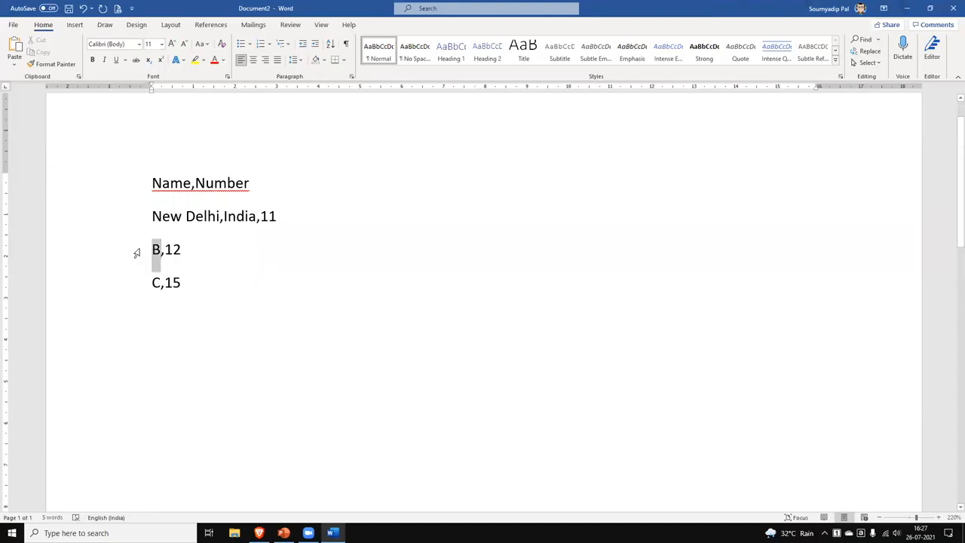
pyautogui.write('Ontario,Canada')
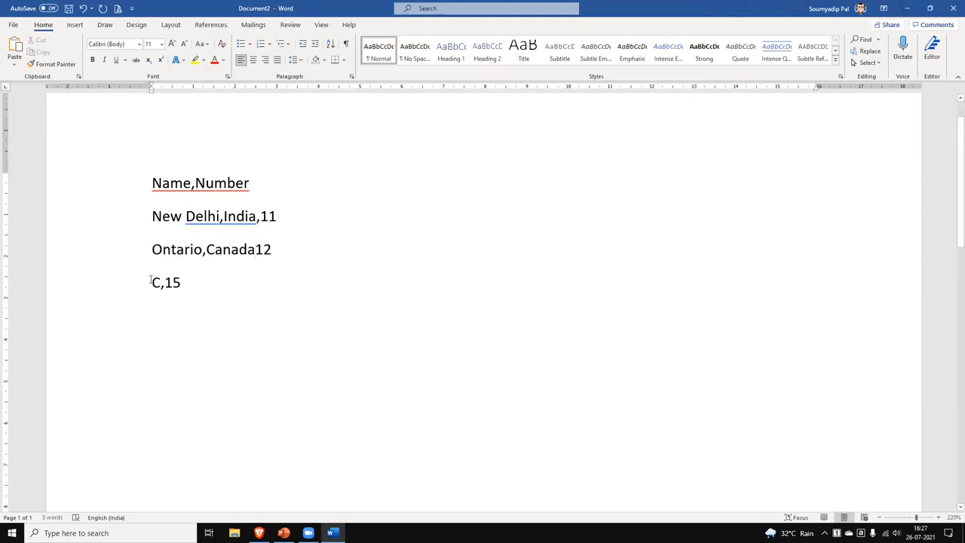
pyautogui.moveTo(152, 280); pyautogui.dragTo(162, 282)
pyautogui.write('UK')
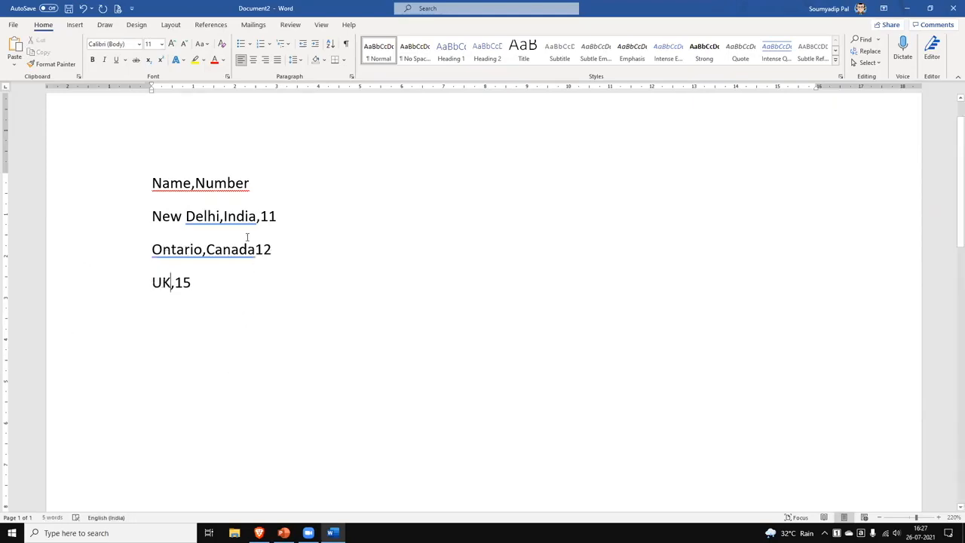
# Change the Name heading to Country and select all four lines.
pyautogui.moveTo(154, 217); pyautogui.dragTo(238, 219)
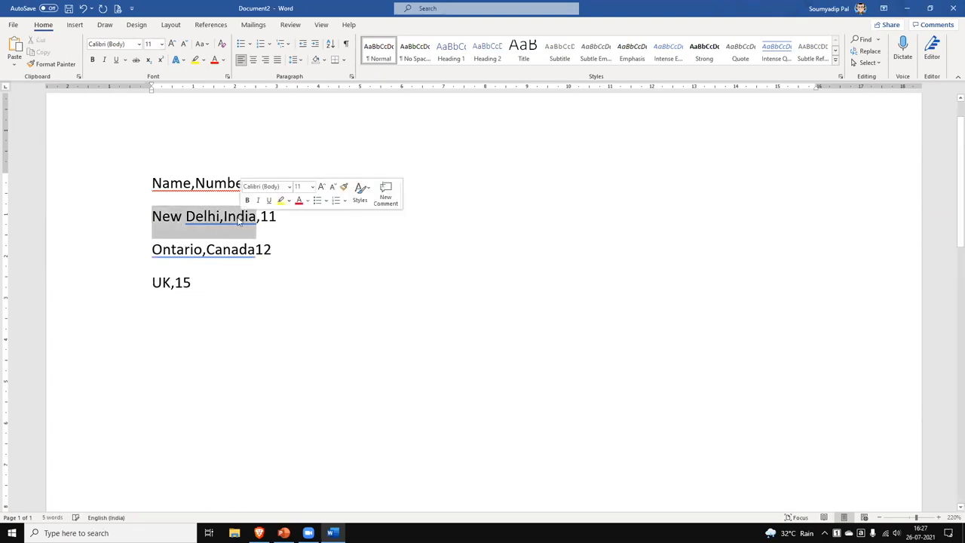
pyautogui.click(254, 297)
pyautogui.hotkey('ctrl', 'a')
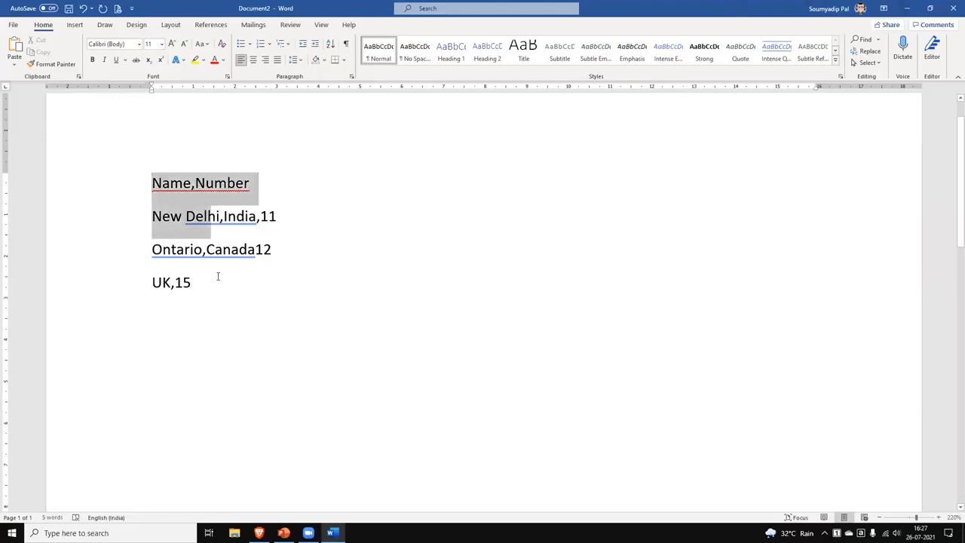
pyautogui.doubleClick(171, 184)
pyautogui.write('Country')
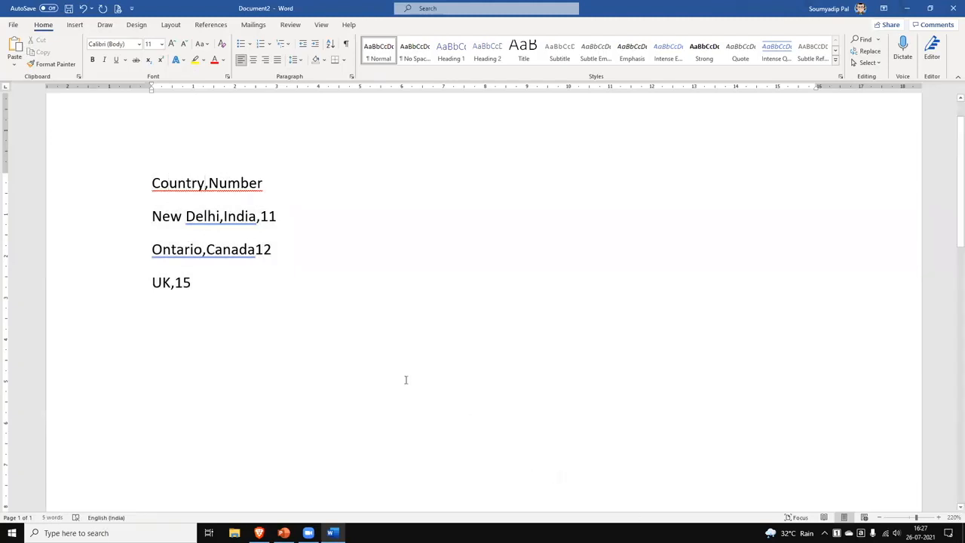
pyautogui.hotkey('ctrl', 'a')
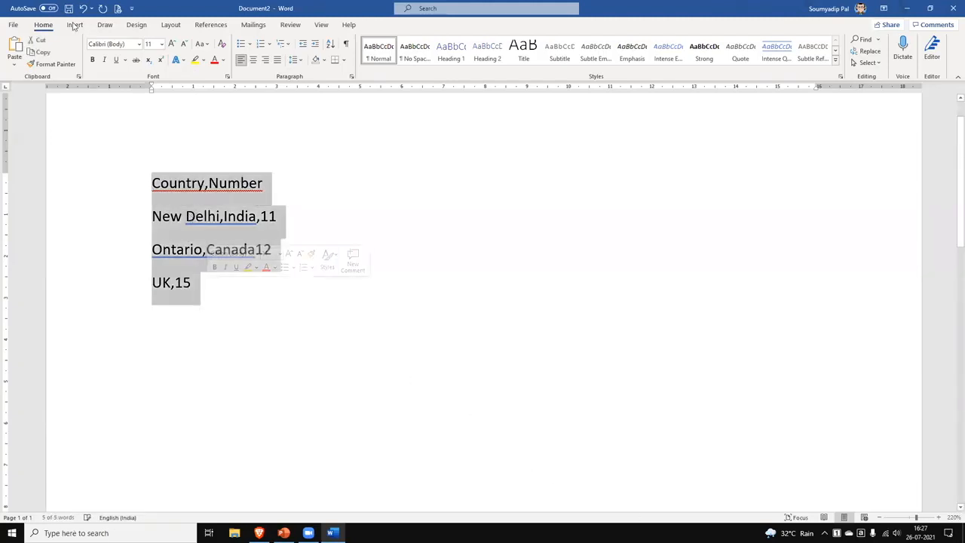
# Convert the comma-separated lines into a two-column table using commas as the separator.
pyautogui.click(75, 24)
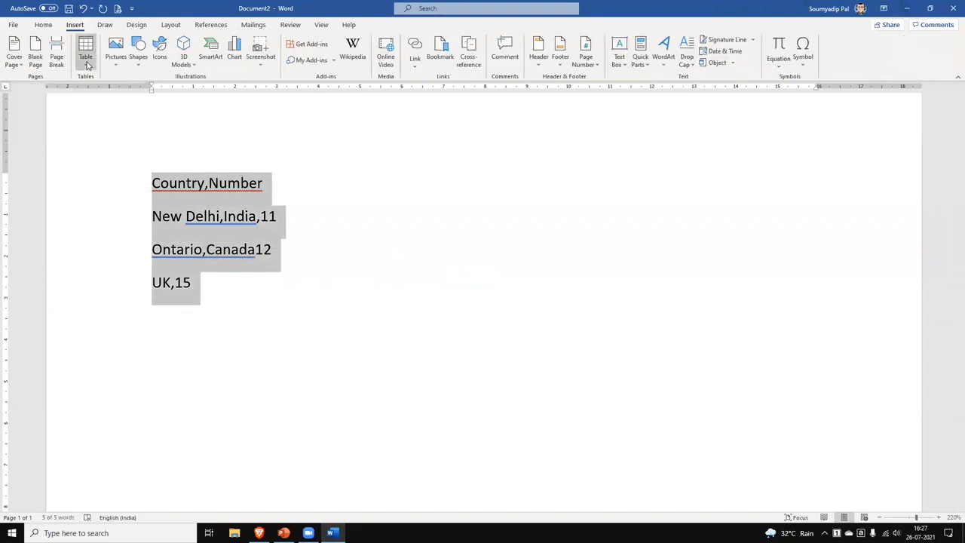
pyautogui.click(85, 51)
pyautogui.click(125, 205)
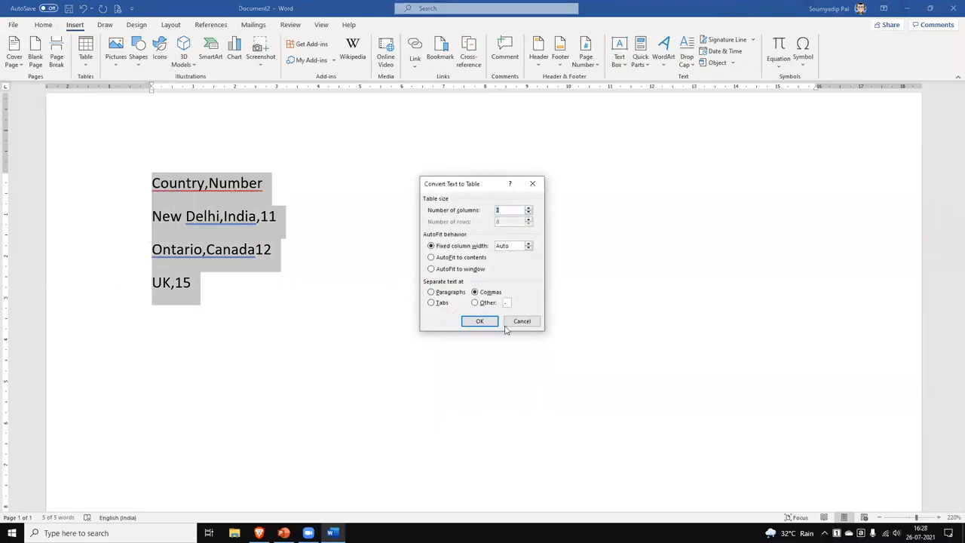
pyautogui.click(482, 321)
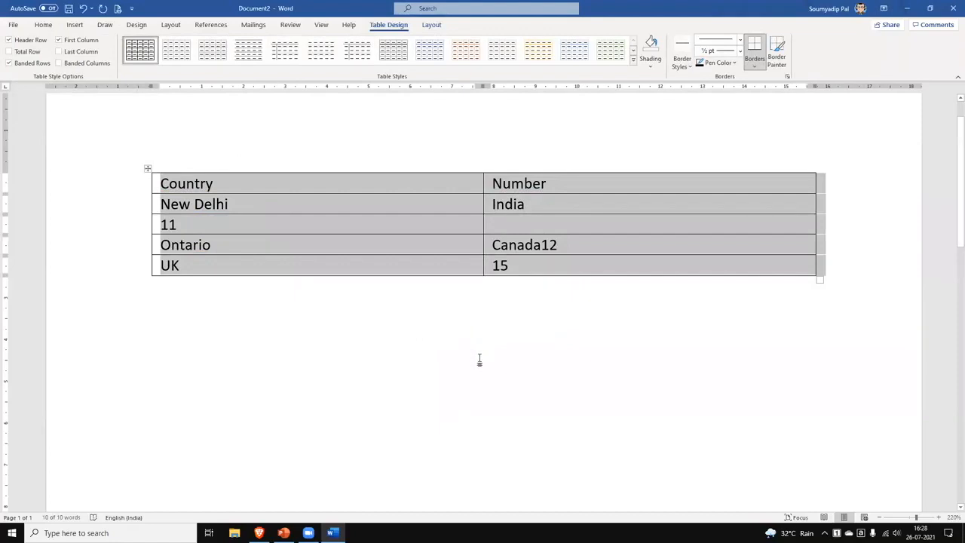
pyautogui.click(447, 378)
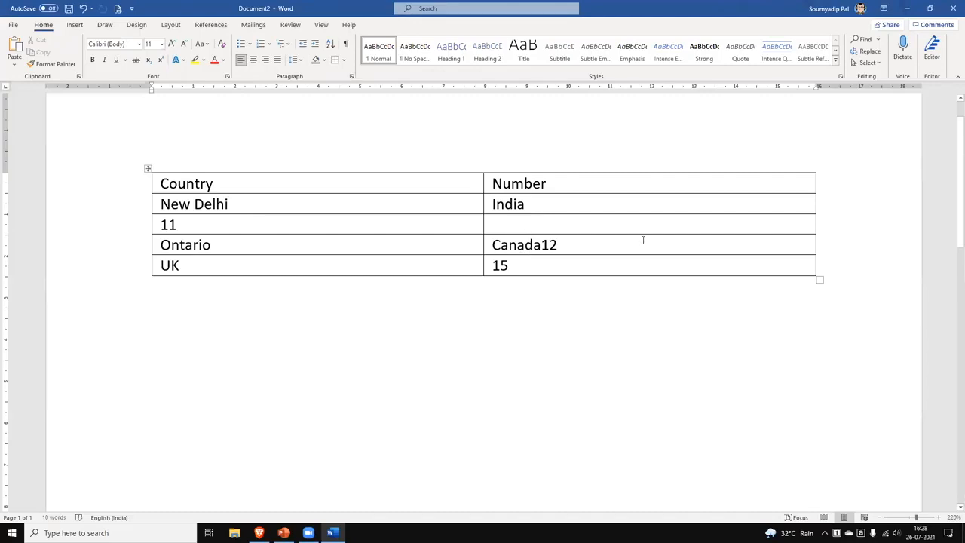
# Undo the table conversion and replace the commas before Number and 11 with tabs.
pyautogui.hotkey('ctrl', 'z')
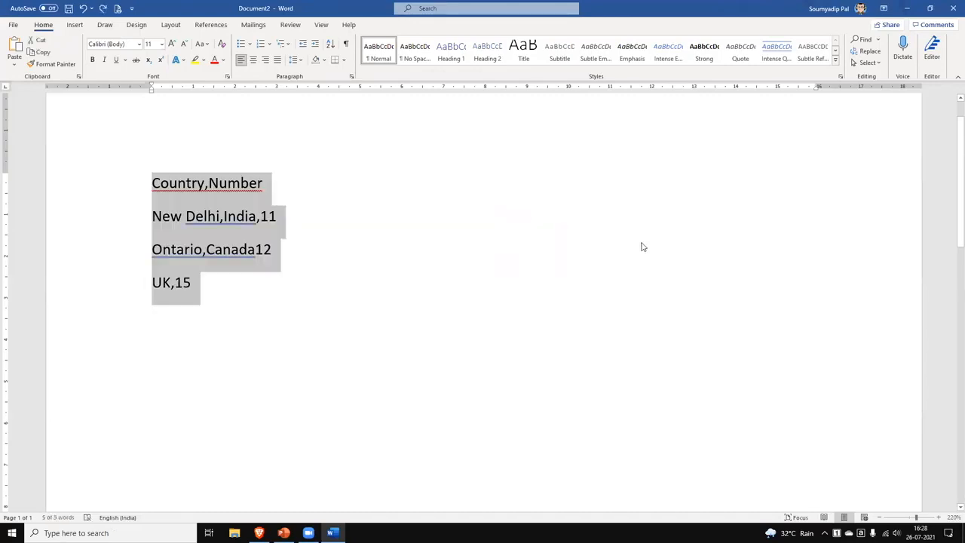
pyautogui.click(255, 250)
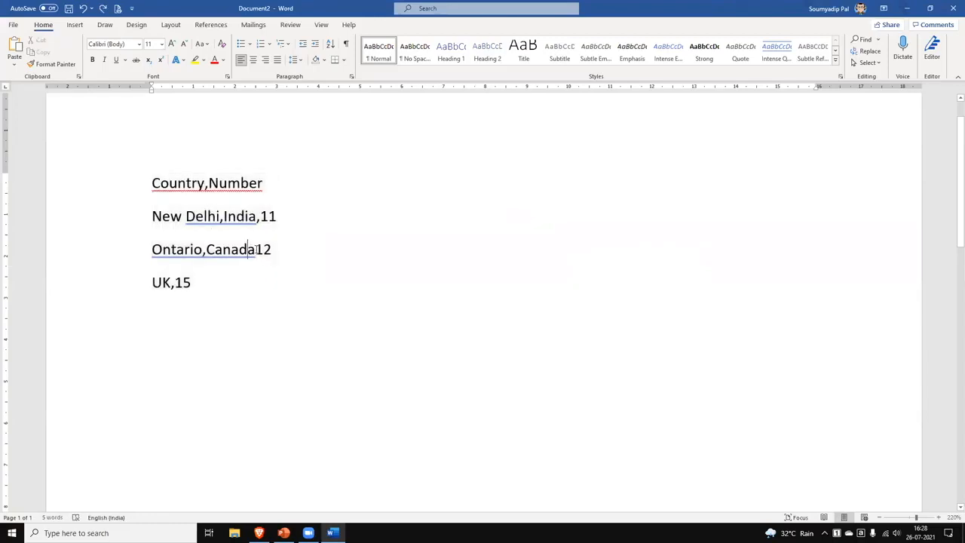
pyautogui.write(',')
pyautogui.click(208, 184)
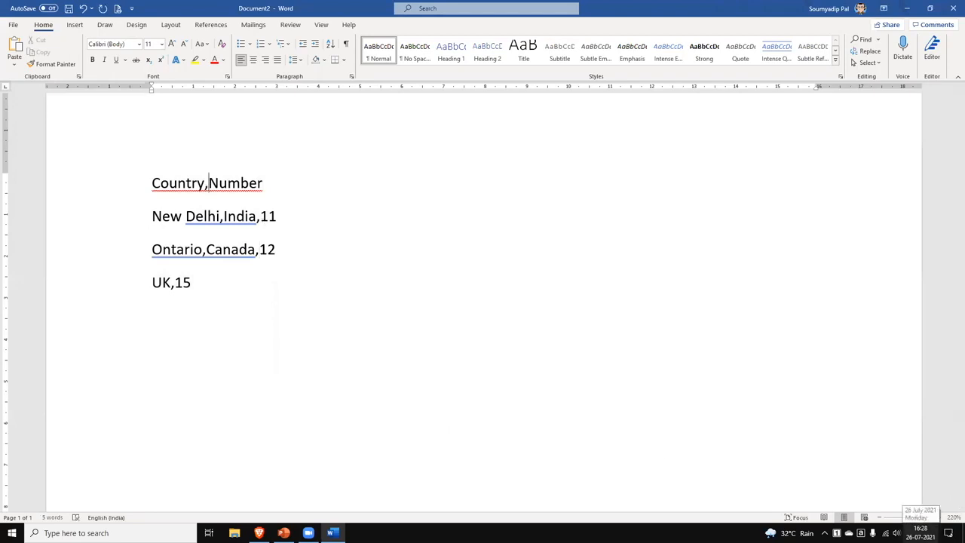
pyautogui.press('BackSpace')
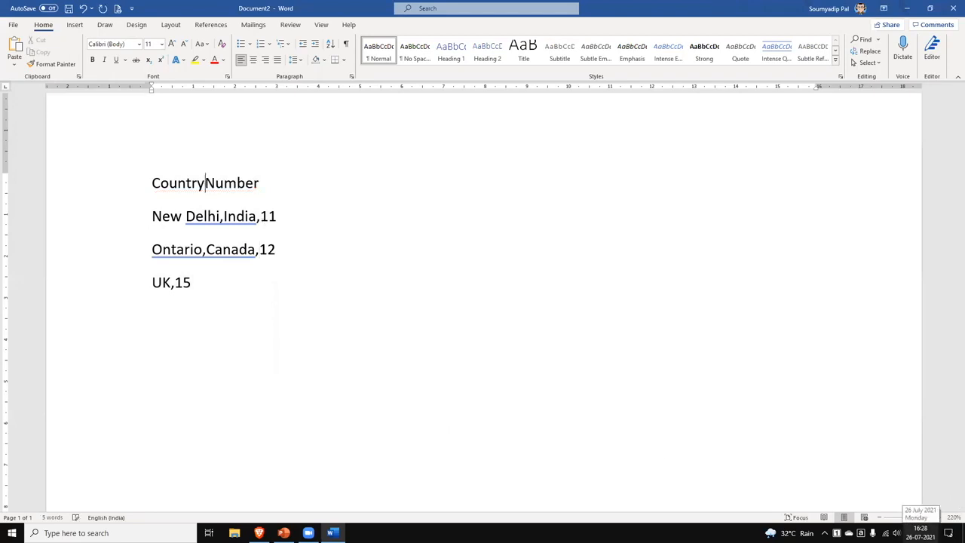
pyautogui.press('Tab')
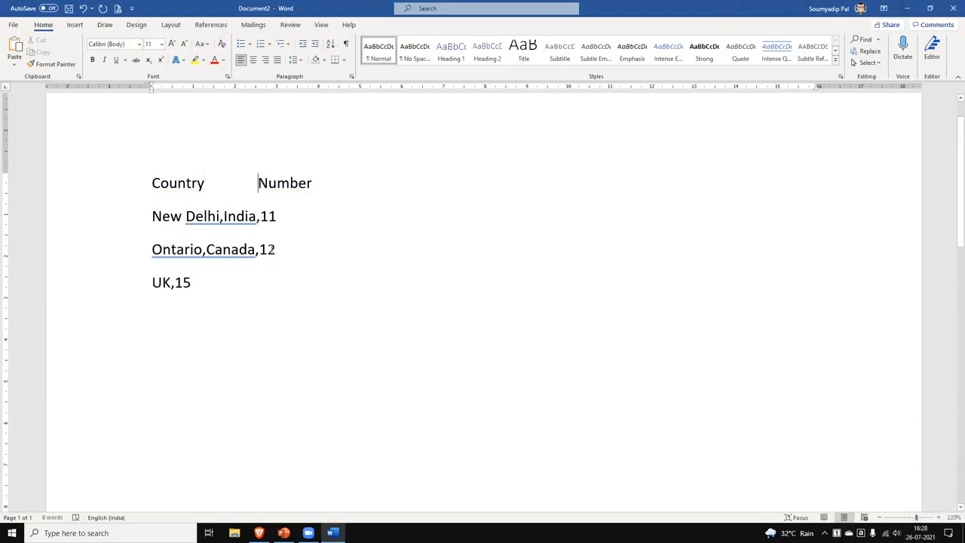
pyautogui.click(262, 216)
pyautogui.press('BackSpace')
pyautogui.press('Tab')
# Replace the commas before 12 and 15 with tabs and select all four lines.
pyautogui.click(257, 184)
pyautogui.press('BackSpace')
pyautogui.press('Tab')
pyautogui.click(259, 216)
pyautogui.press('BackSpace')
pyautogui.press('Tab')
pyautogui.click(175, 283)
pyautogui.press('BackSpace')
pyautogui.press('Tab')
pyautogui.moveTo(147, 181); pyautogui.dragTo(231, 282)
pyautogui.click(75, 24)
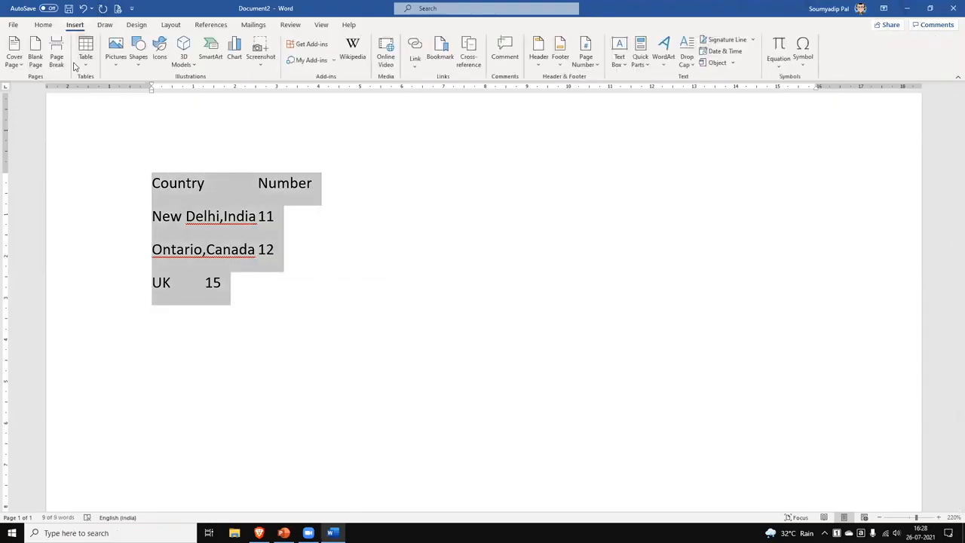
pyautogui.click(85, 62)
pyautogui.click(120, 201)
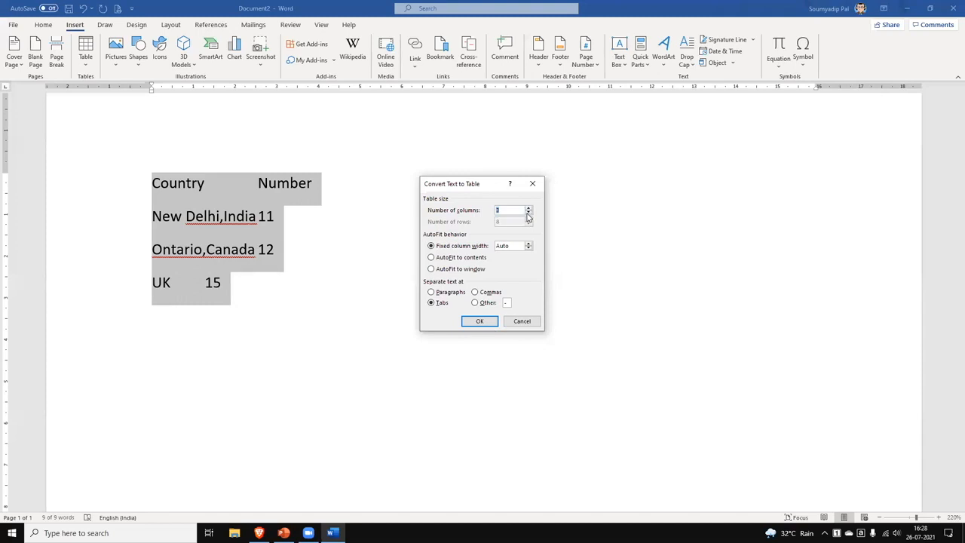
pyautogui.click(480, 321)
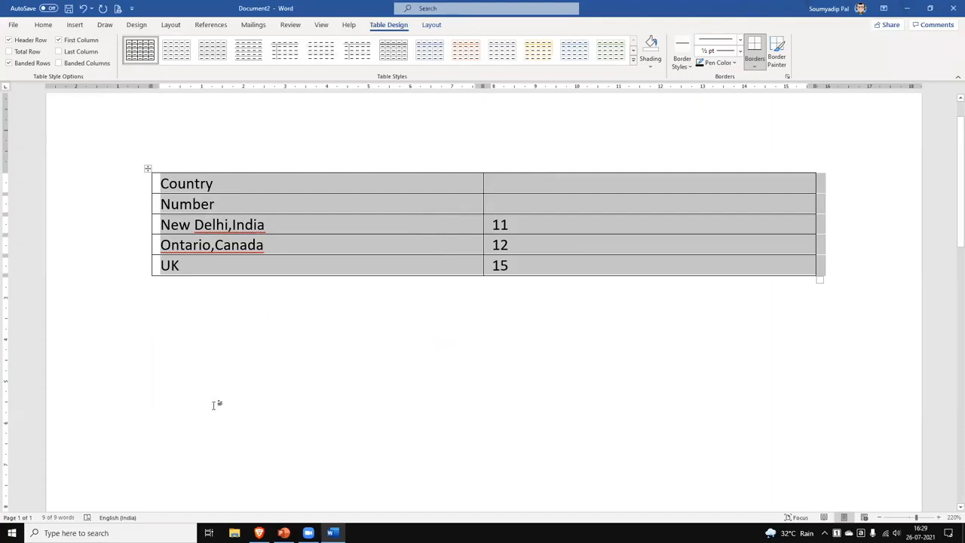
pyautogui.hotkey('ctrl', 'z')
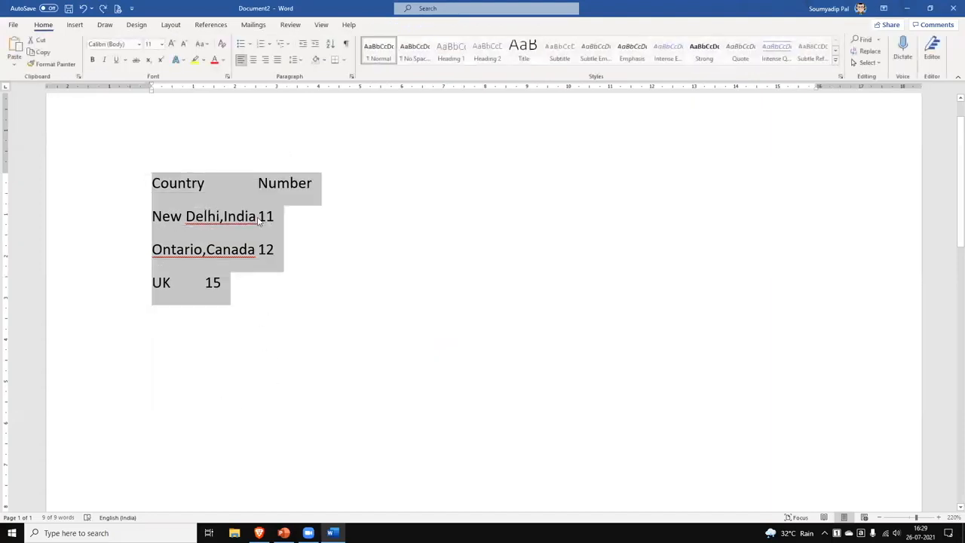
# Replace the tab gaps before Number and 11 with ~ characters.
pyautogui.click(260, 221)
pyautogui.click(256, 183)
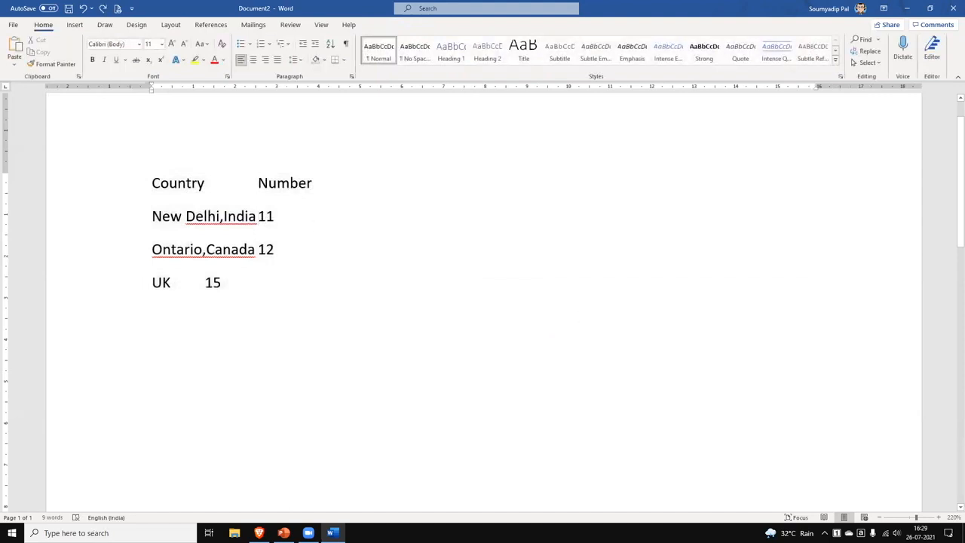
pyautogui.press('BackSpace')
pyautogui.write('~')
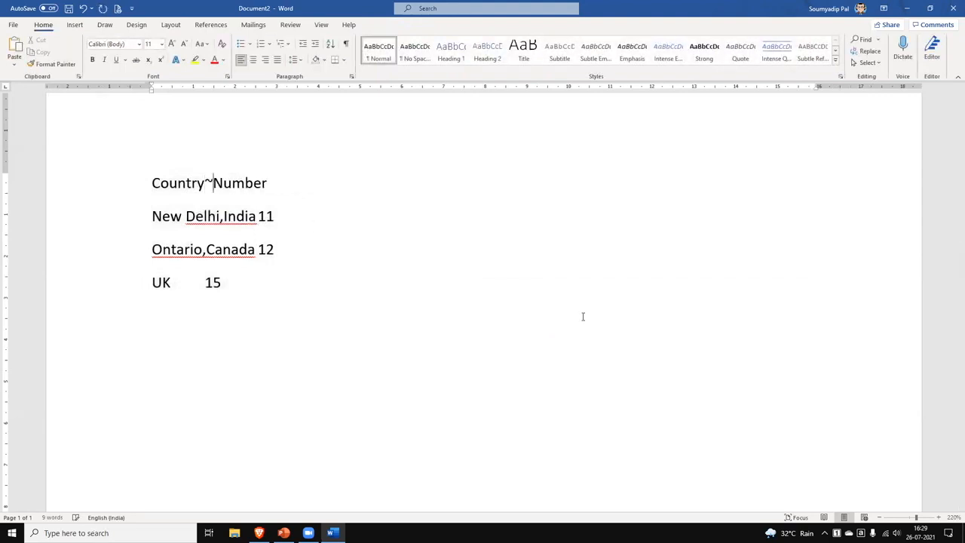
pyautogui.click(259, 216)
pyautogui.press('BackSpace')
pyautogui.write('~')
# Replace the tab gaps before 12 and 15 with ~ and select the four lines.
pyautogui.click(259, 251)
pyautogui.press('BackSpace')
pyautogui.write('~')
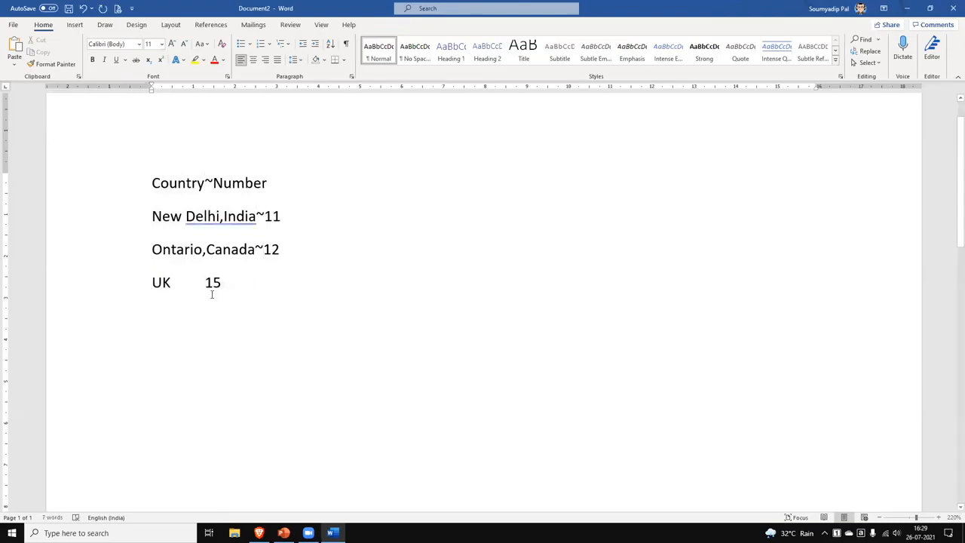
pyautogui.click(205, 283)
pyautogui.press('BackSpace')
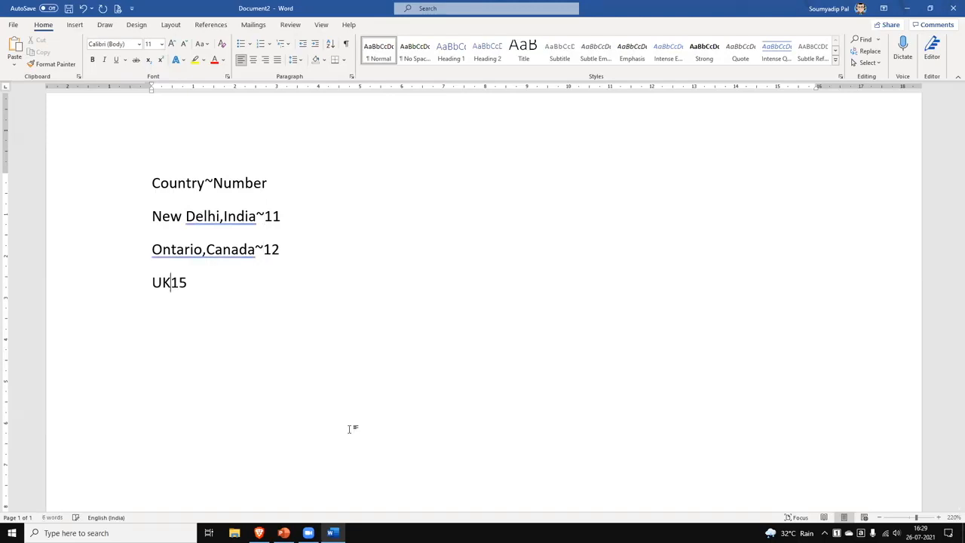
pyautogui.write('~')
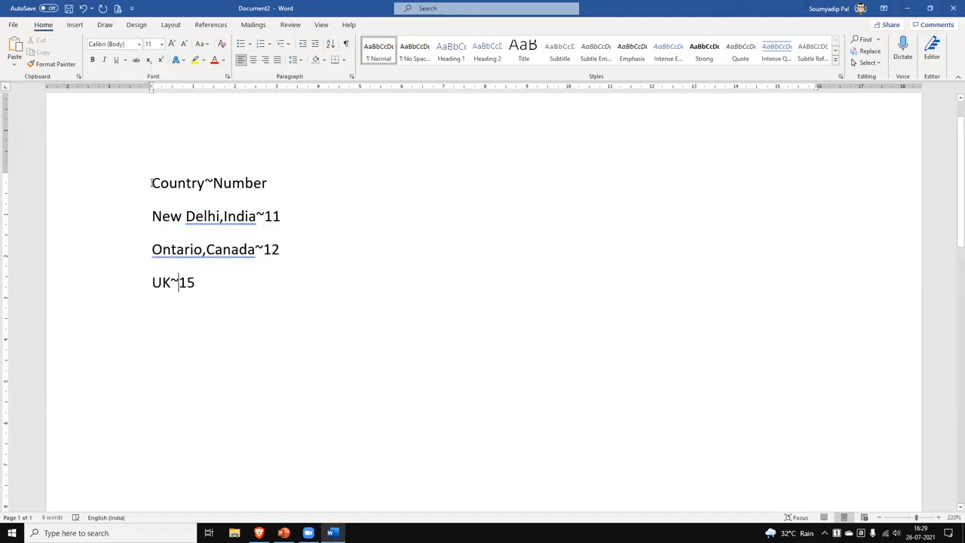
pyautogui.moveTo(153, 182); pyautogui.dragTo(219, 277)
# Convert the four lines into a two-column table using ~ as the separator, then select it.
pyautogui.click(74, 25)
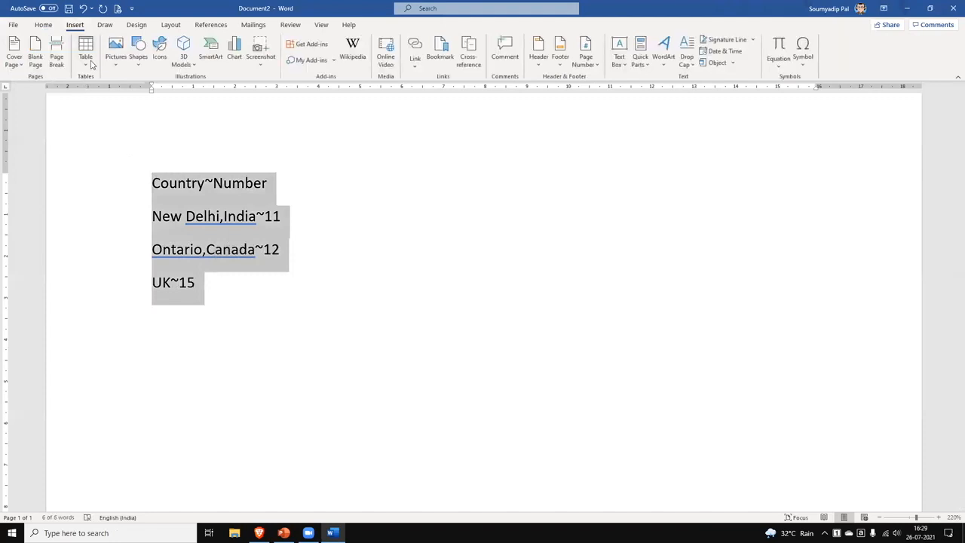
pyautogui.click(90, 64)
pyautogui.click(124, 205)
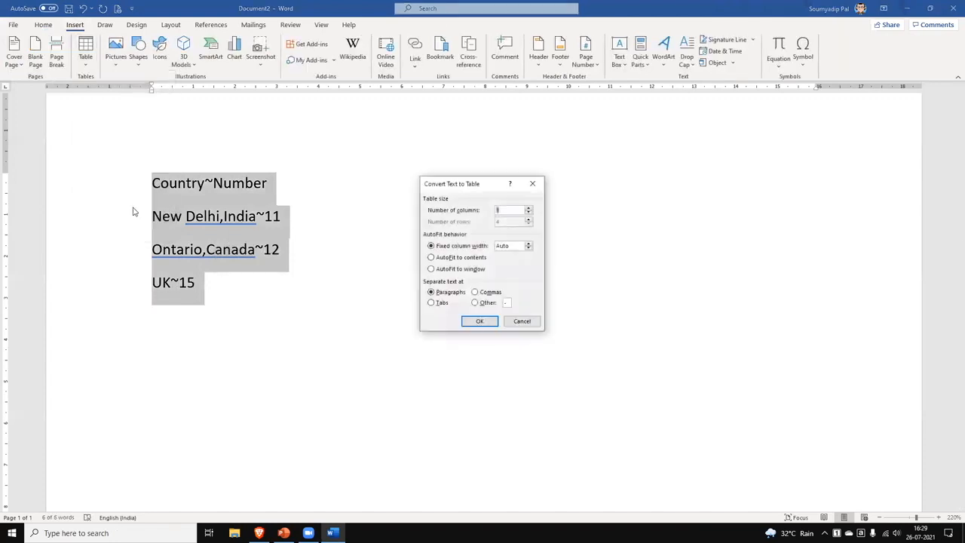
pyautogui.click(474, 303)
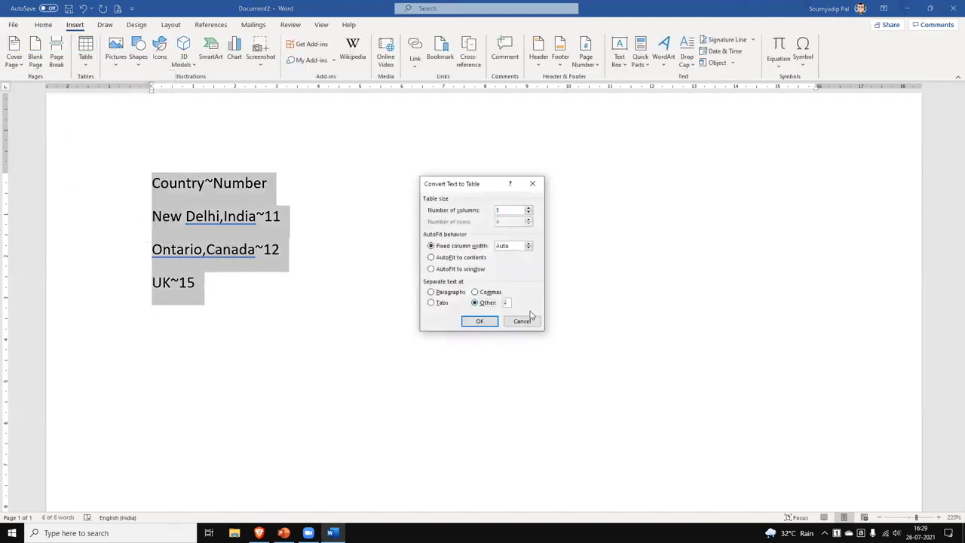
pyautogui.write('~')
pyautogui.click(481, 321)
pyautogui.click(485, 328)
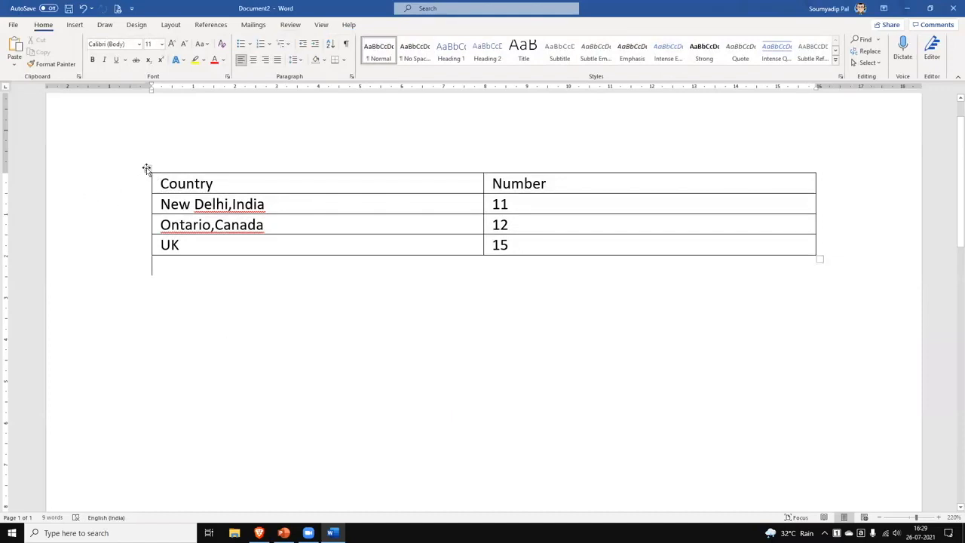
pyautogui.click(148, 168)
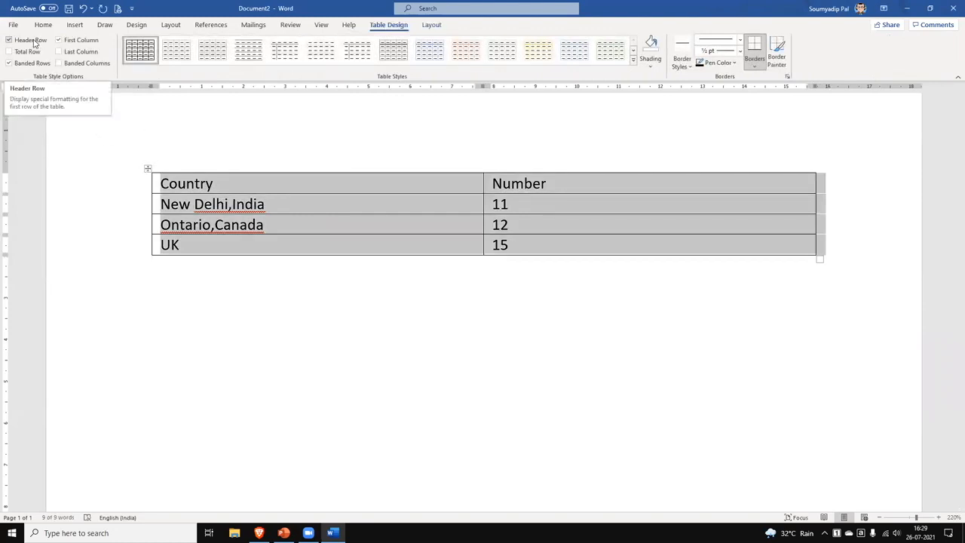
# Turn Banded Rows off and Banded Columns on while previewing the table styles gallery.
pyautogui.click(34, 65)
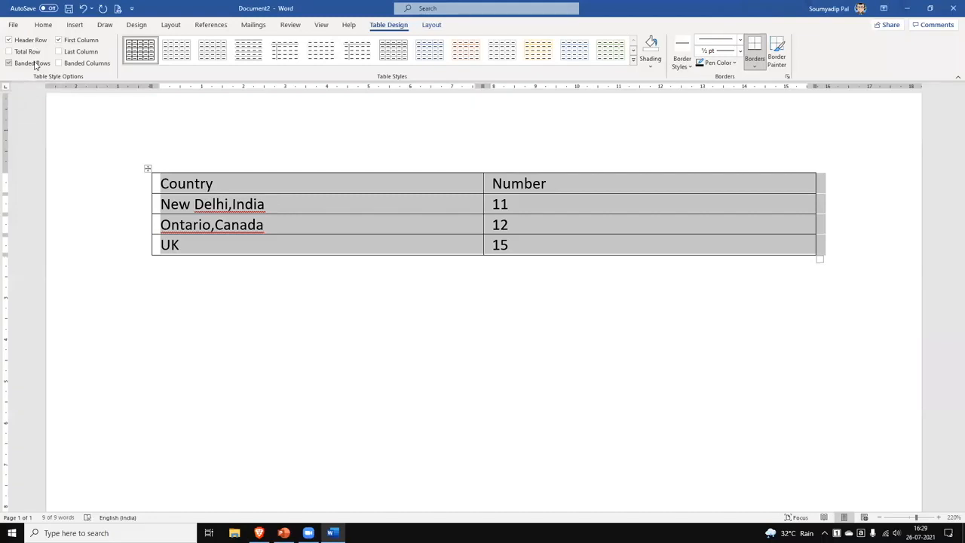
pyautogui.click(8, 63)
pyautogui.click(634, 65)
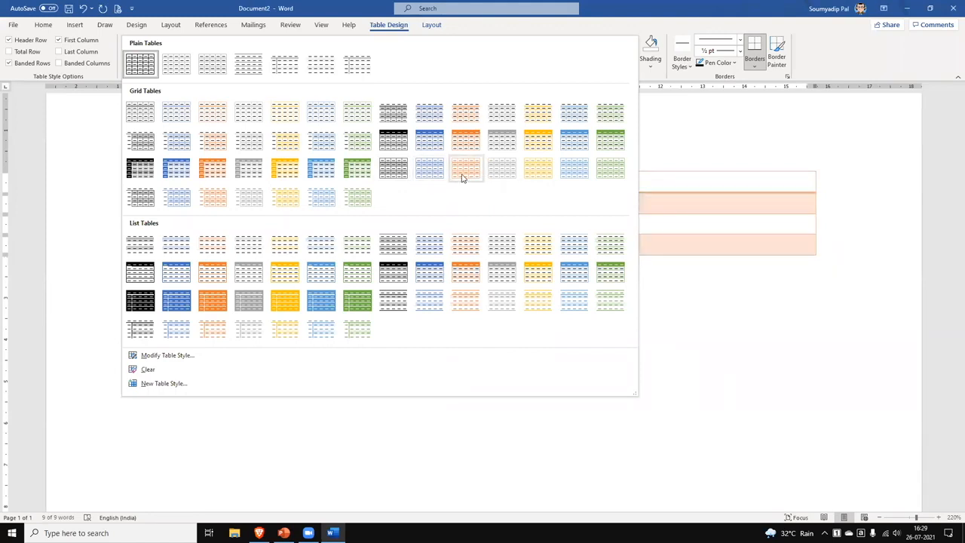
pyautogui.click(32, 65)
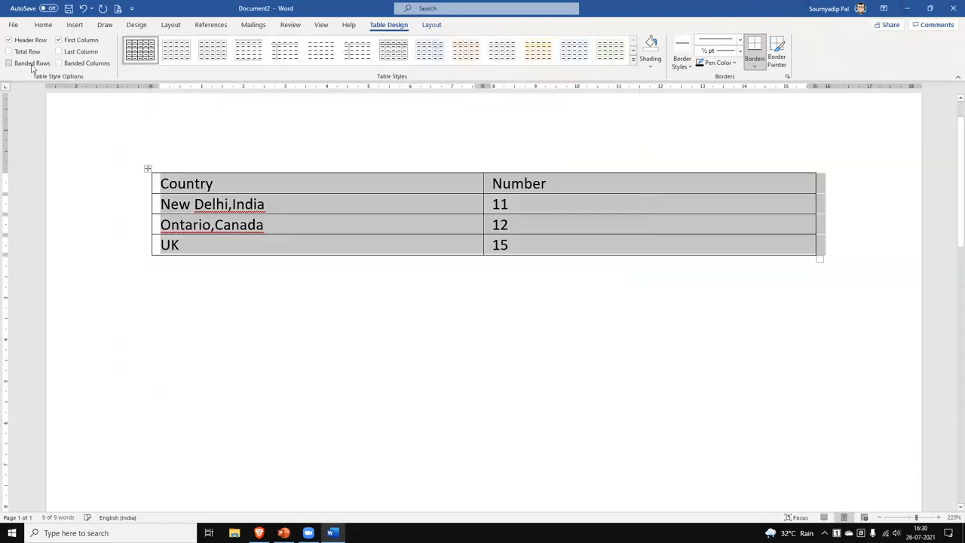
pyautogui.click(634, 67)
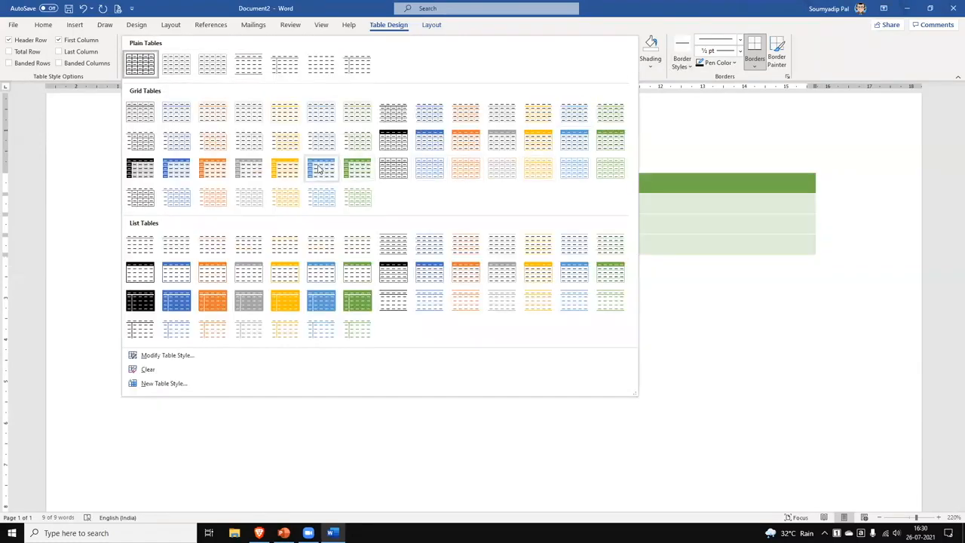
pyautogui.click(87, 64)
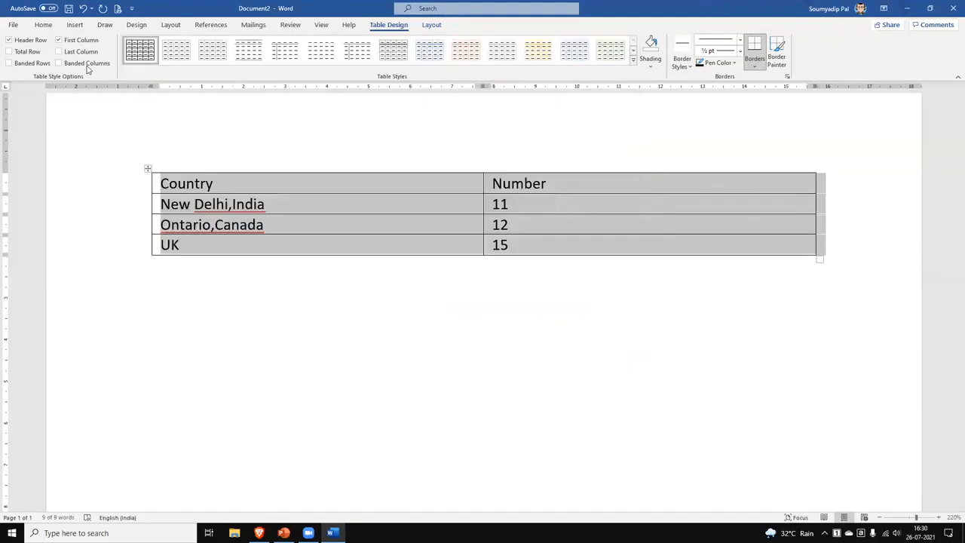
pyautogui.click(634, 65)
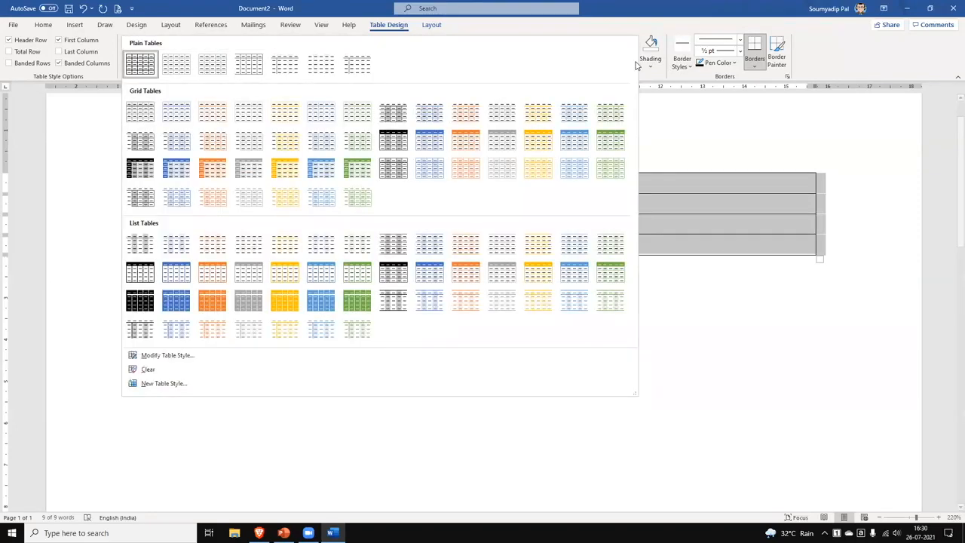
# Restore Banded Rows and the Header Row option, keeping the plain grid table style.
pyautogui.click(33, 65)
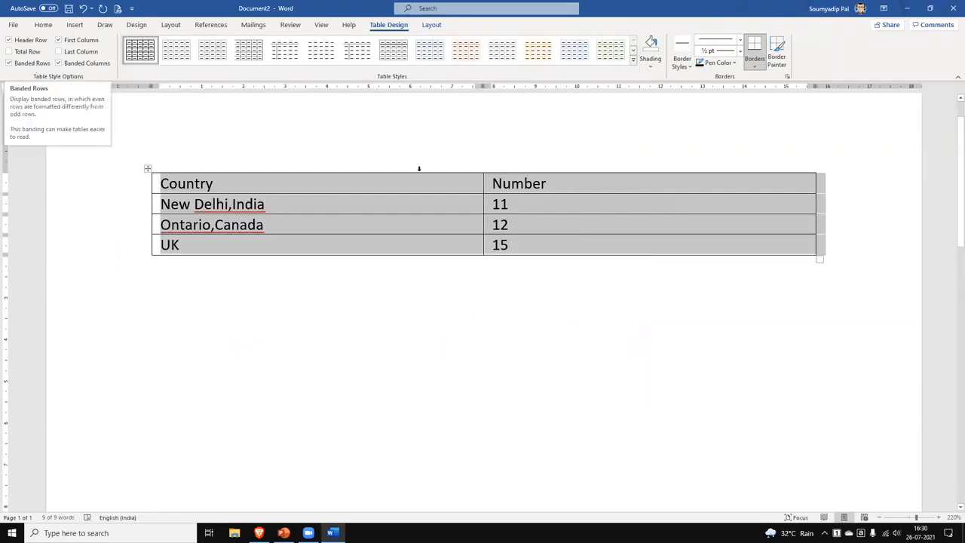
pyautogui.click(31, 40)
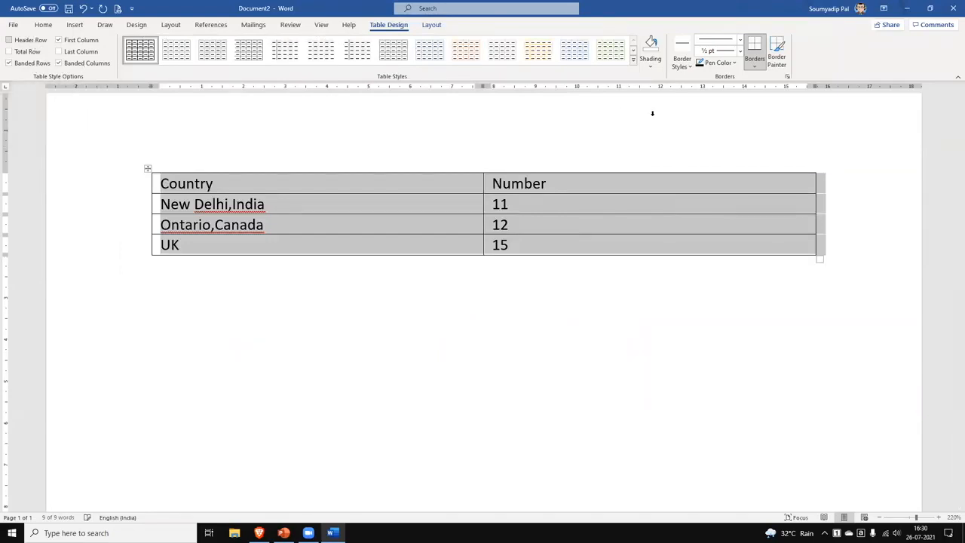
pyautogui.click(633, 60)
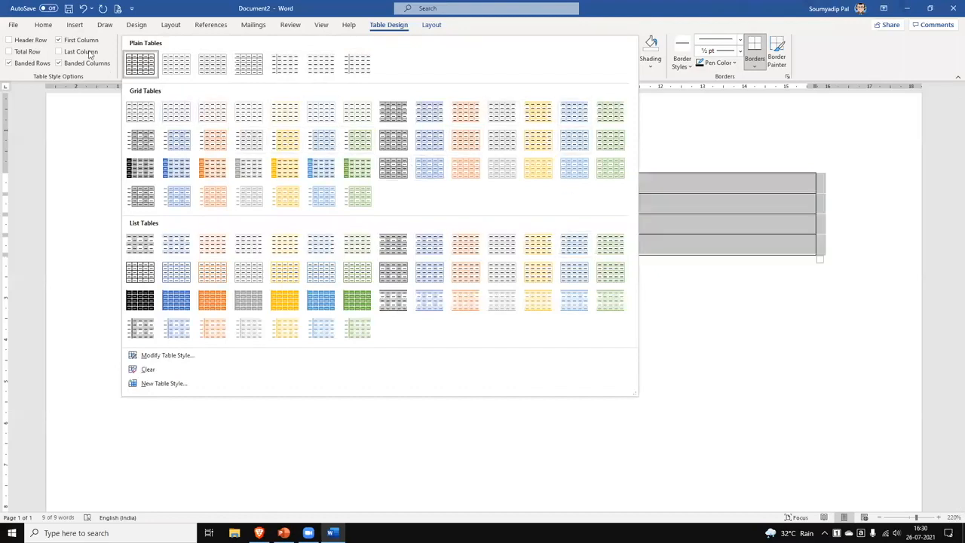
pyautogui.click(30, 40)
pyautogui.click(30, 40)
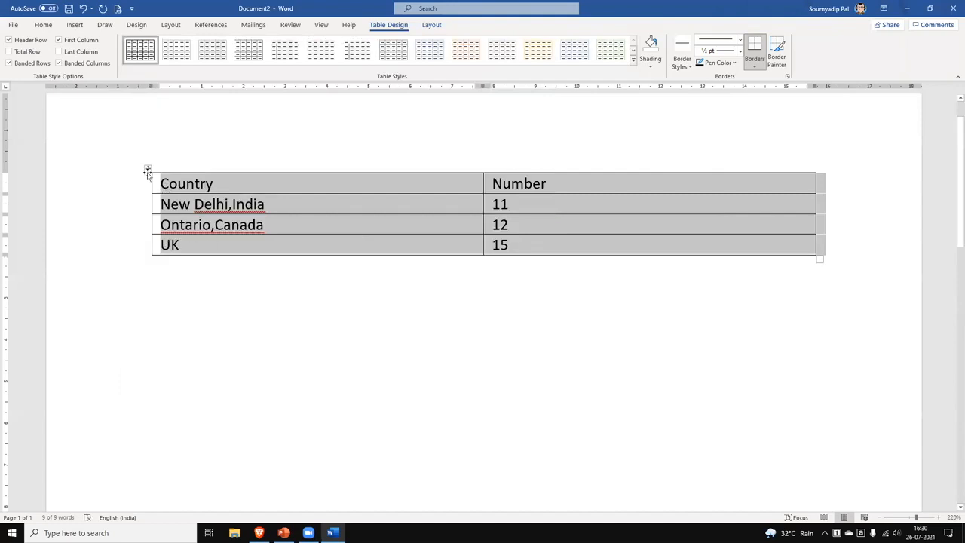
pyautogui.click(147, 168)
pyautogui.click(139, 184)
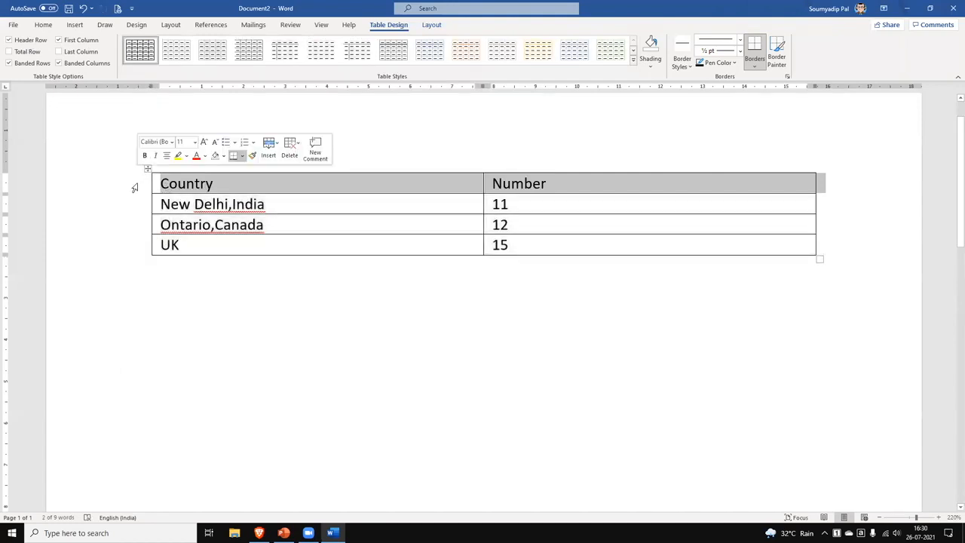
pyautogui.click(298, 319)
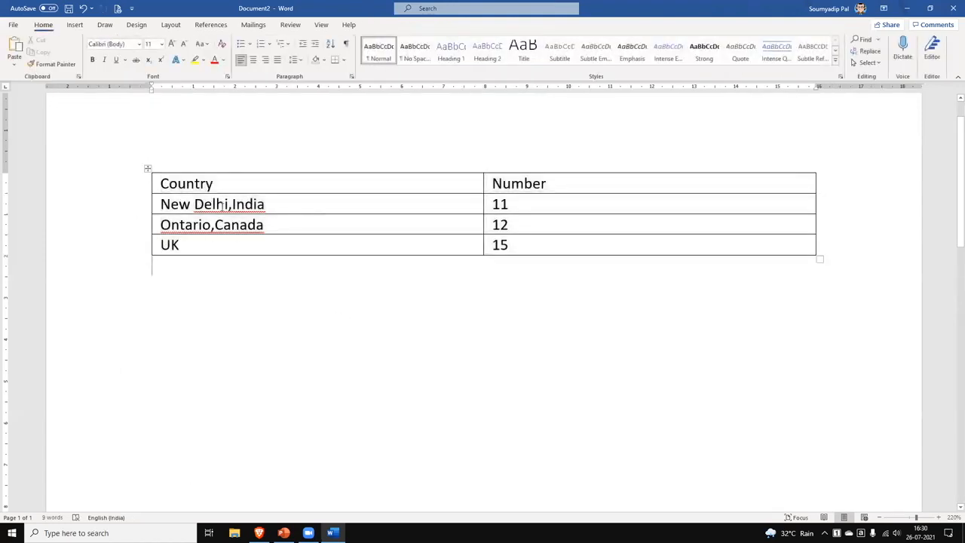
# Select the Country/Number header row and apply Bold from the Home tab.
pyautogui.click(232, 204)
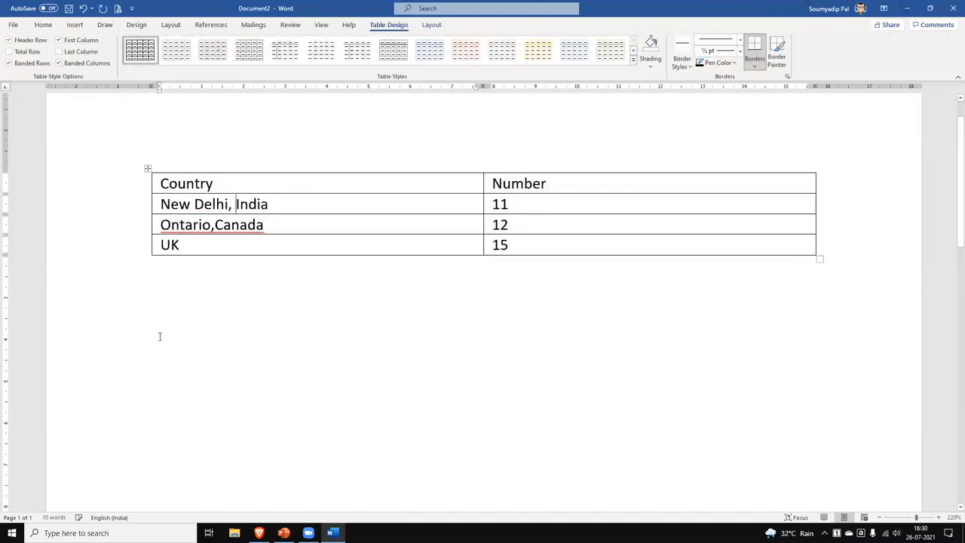
pyautogui.click(215, 225)
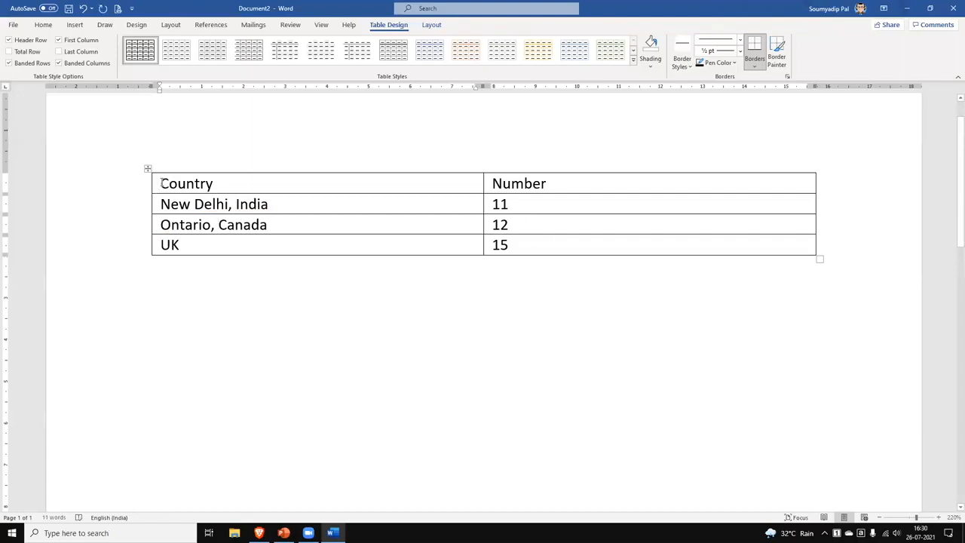
pyautogui.hotkey('shift', 'End')
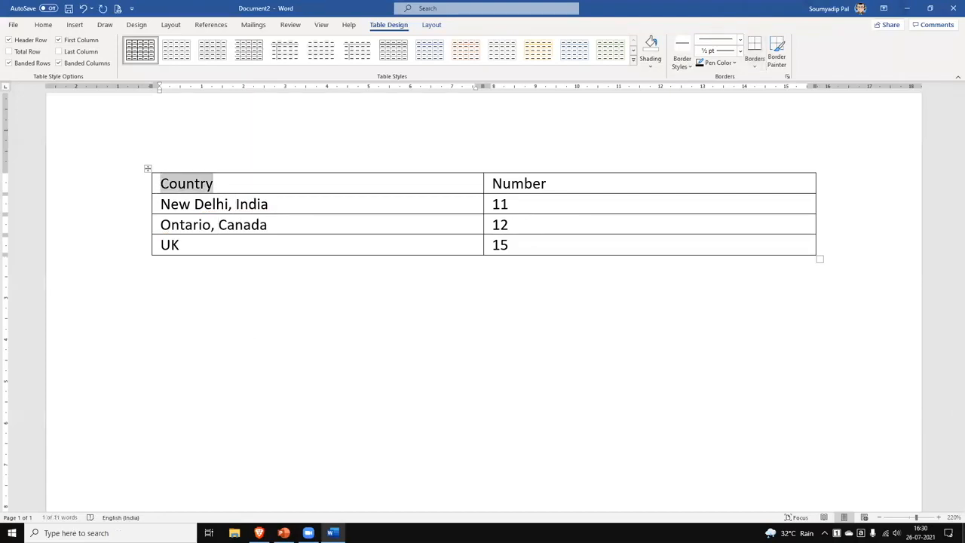
pyautogui.hotkey('shift', 'Right')
pyautogui.hotkey('shift', 'Right')
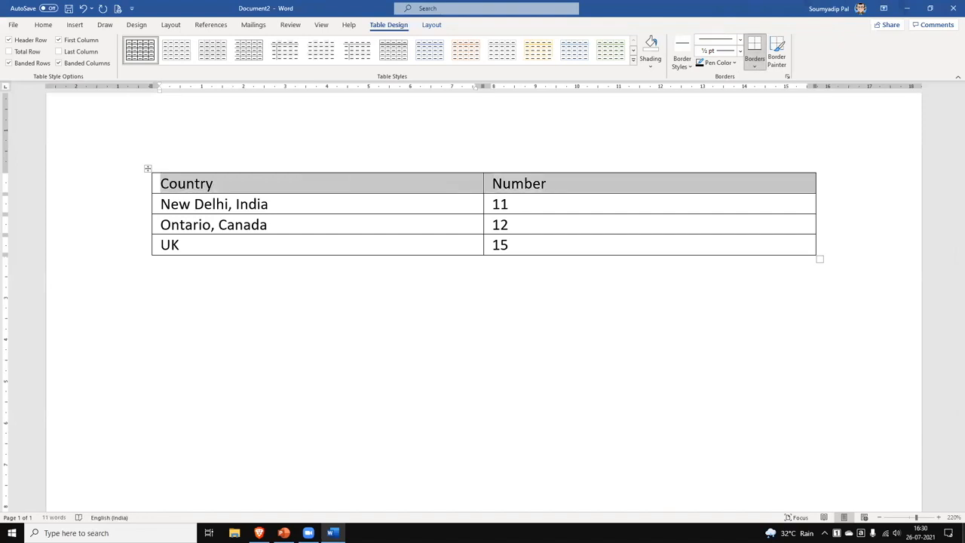
pyautogui.click(42, 25)
pyautogui.click(91, 60)
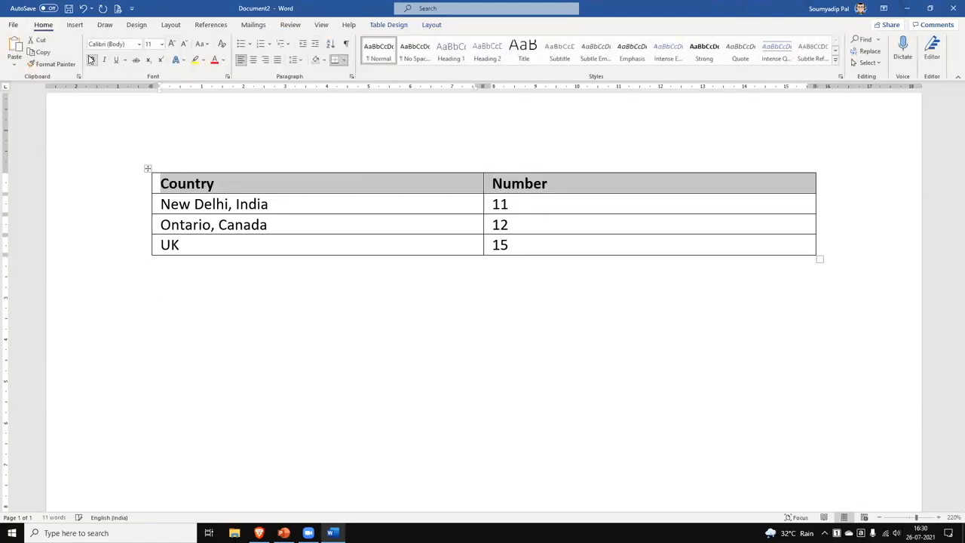
pyautogui.click(91, 60)
pyautogui.click(264, 314)
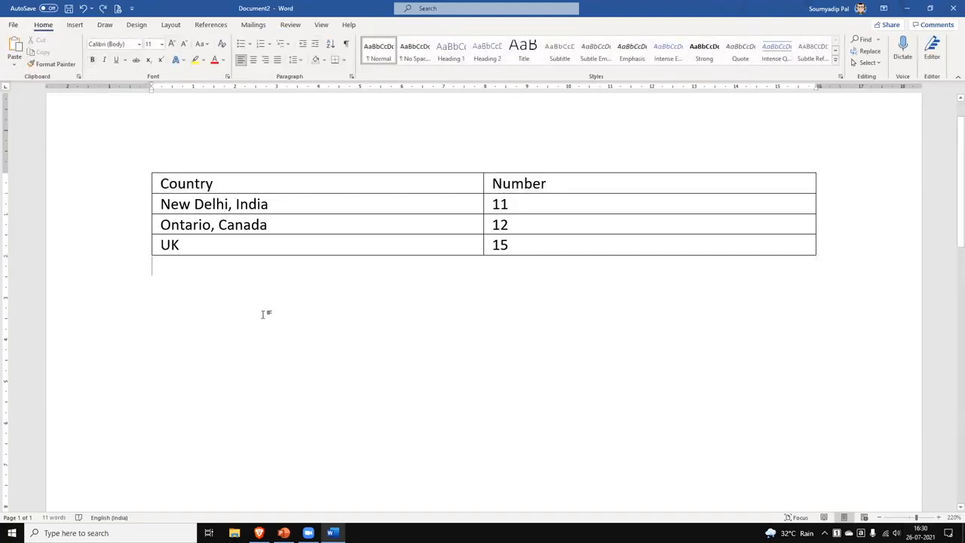
pyautogui.click(122, 187)
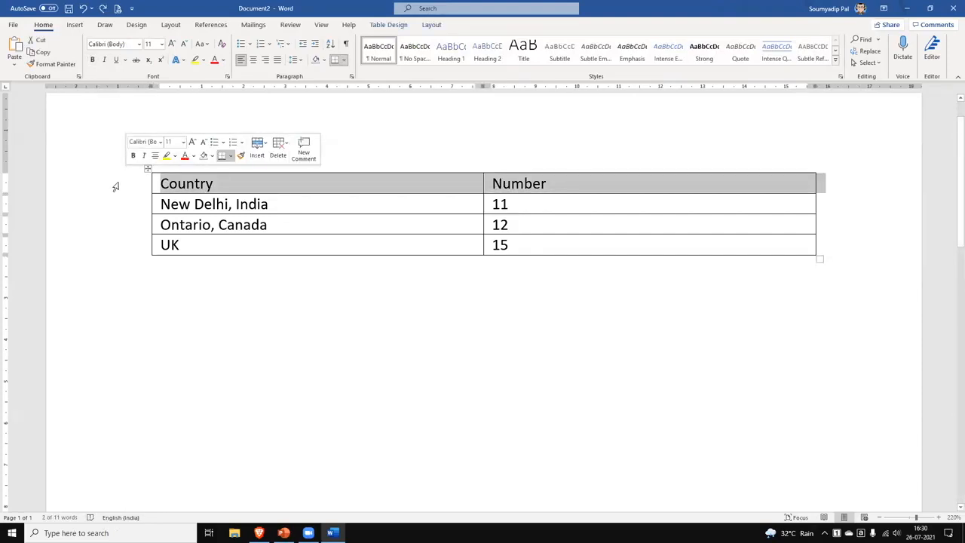
pyautogui.click(93, 62)
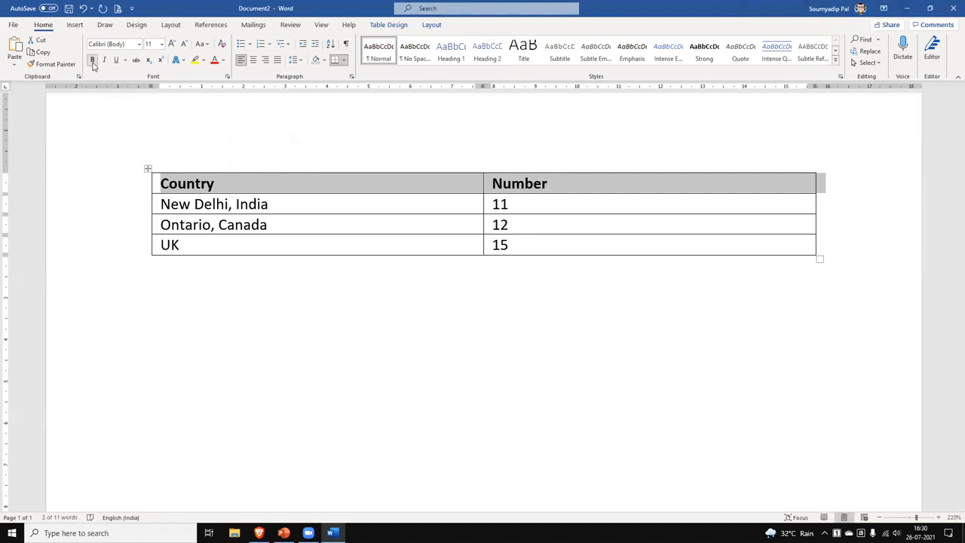
pyautogui.click(642, 246)
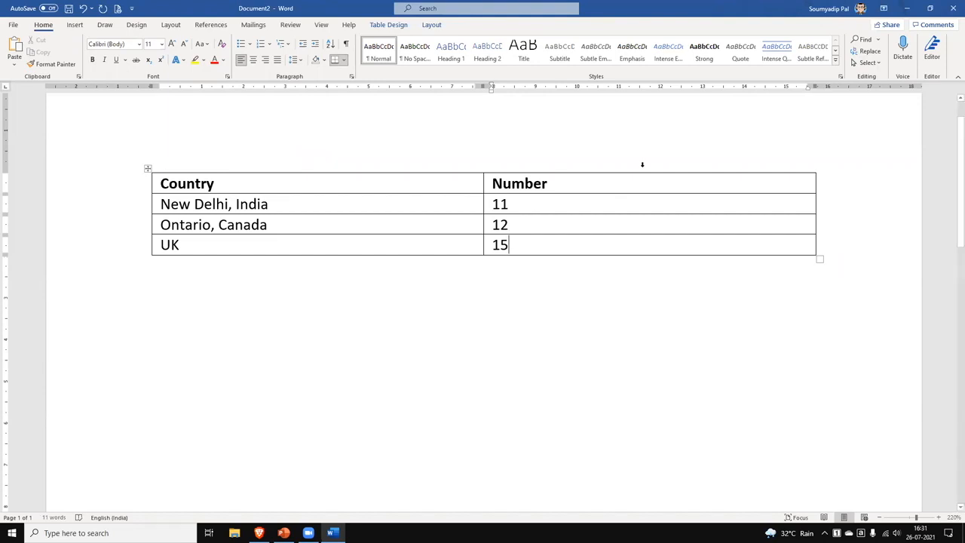
# Insert an empty column right of Number and add five blank rows below UK.
pyautogui.click(643, 165)
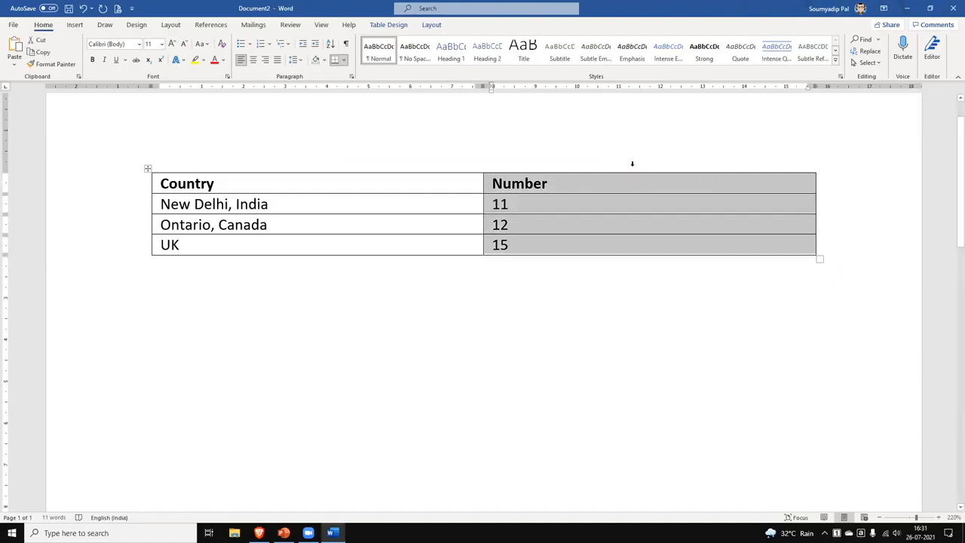
pyautogui.click(647, 427)
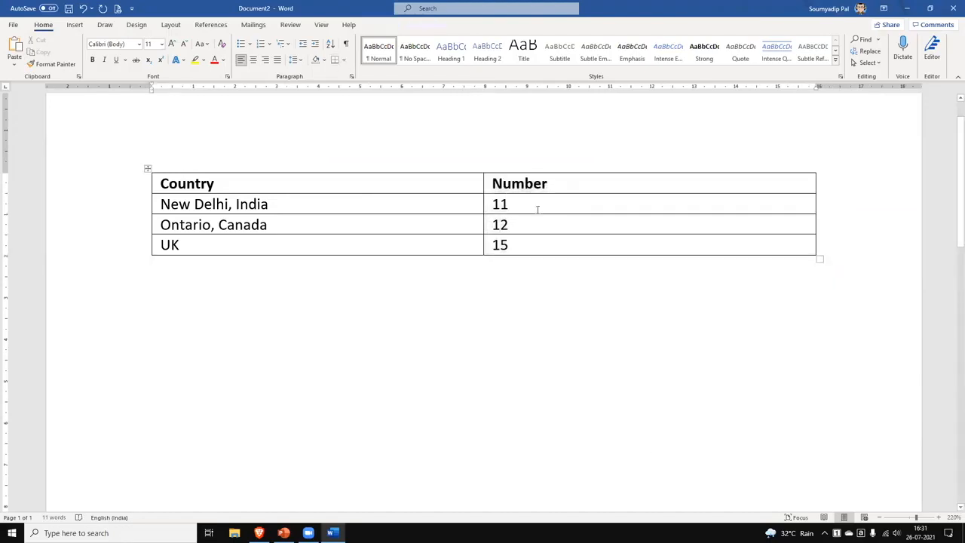
pyautogui.click(584, 163)
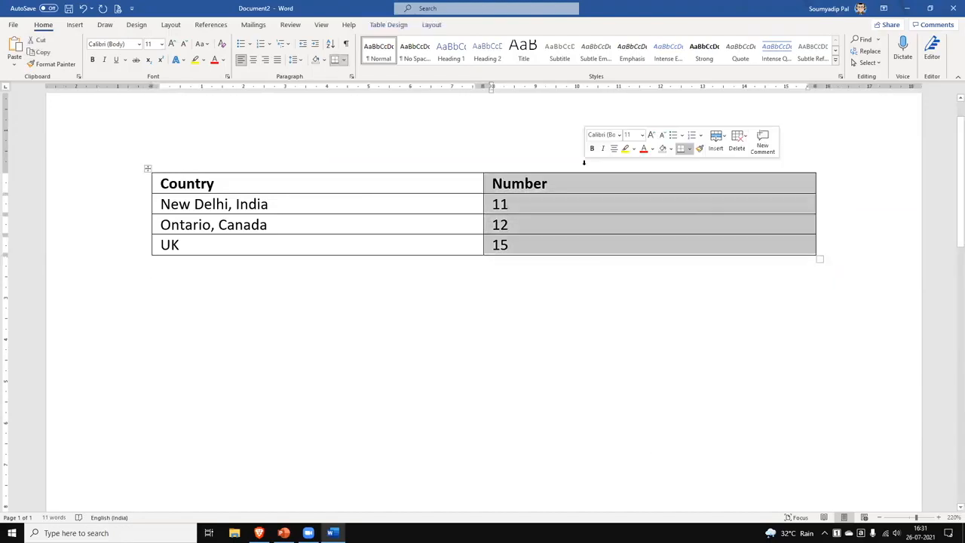
pyautogui.click(726, 139)
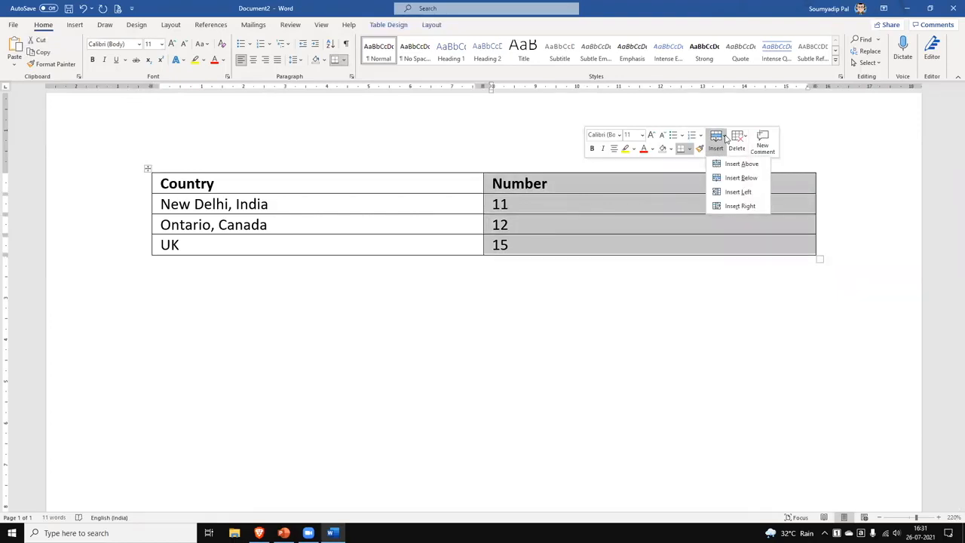
pyautogui.click(741, 207)
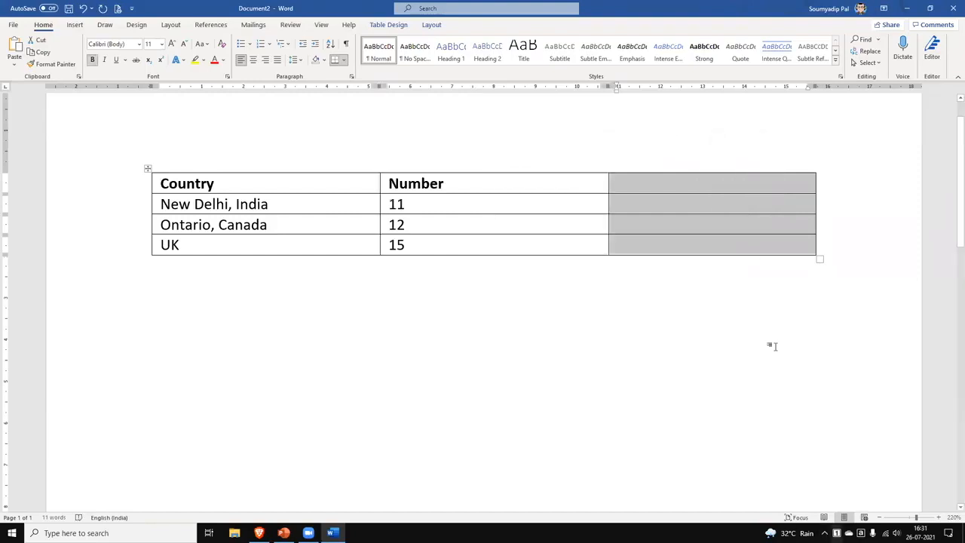
pyautogui.click(662, 189)
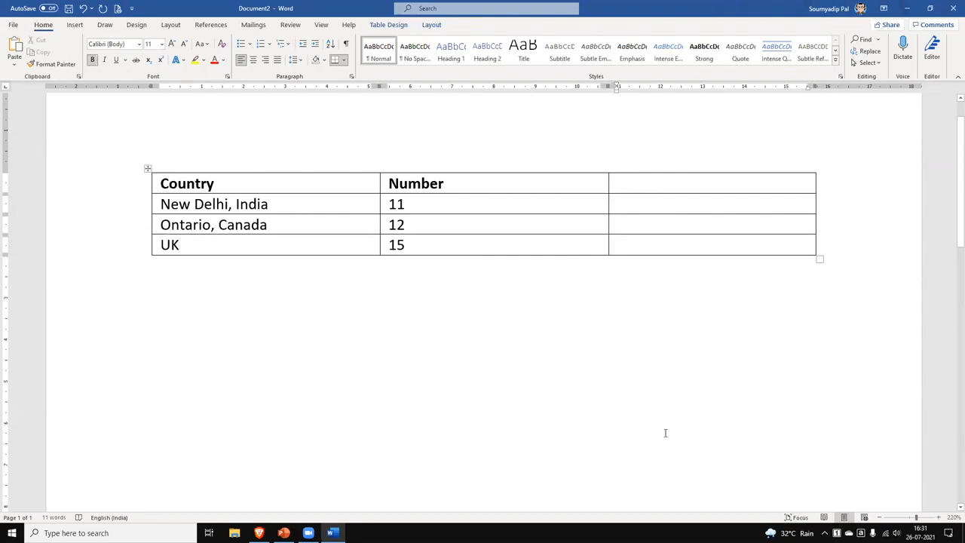
pyautogui.click(637, 245)
pyautogui.press('Tab')
pyautogui.press('Tab')
pyautogui.press('Tab')
pyautogui.press('Tab')
pyautogui.press('Tab')
pyautogui.press('Tab')
pyautogui.press('Tab')
pyautogui.press('Tab')
pyautogui.press('Tab')
pyautogui.press('Tab')
pyautogui.press('Tab')
pyautogui.press('Tab')
pyautogui.press('Tab')
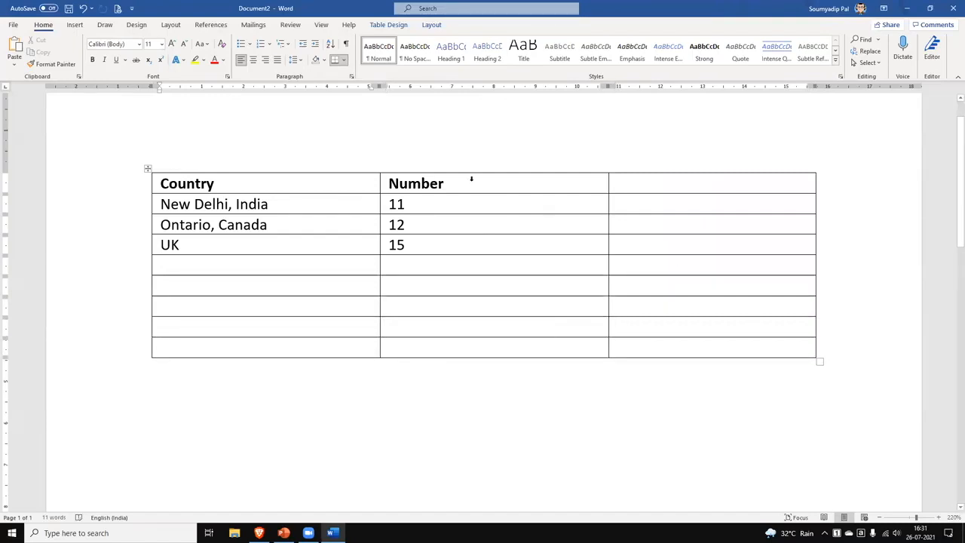
# Insert a row above Ontario, Canada and type 'Mumbai, India' in it.
pyautogui.click(162, 203)
pyautogui.click(162, 224)
pyautogui.click(137, 227)
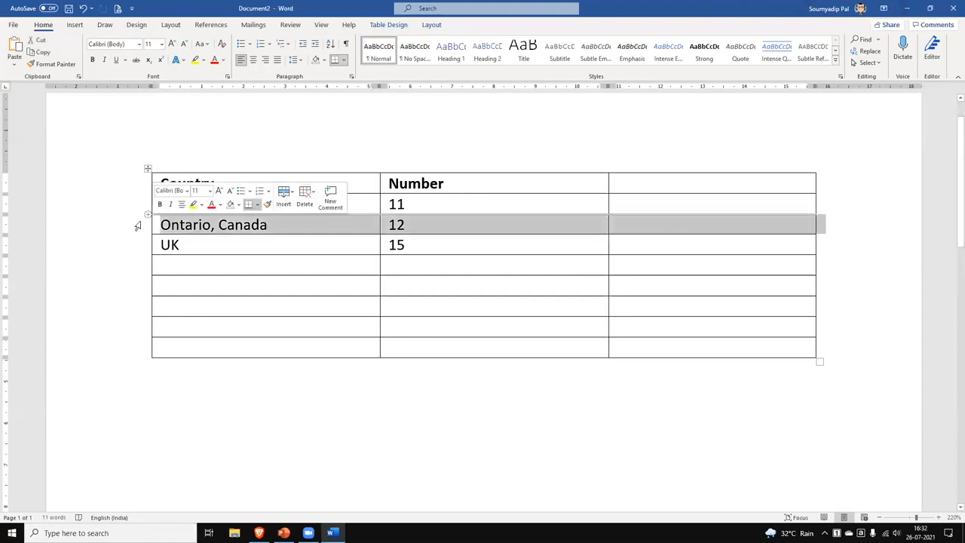
pyautogui.click(287, 195)
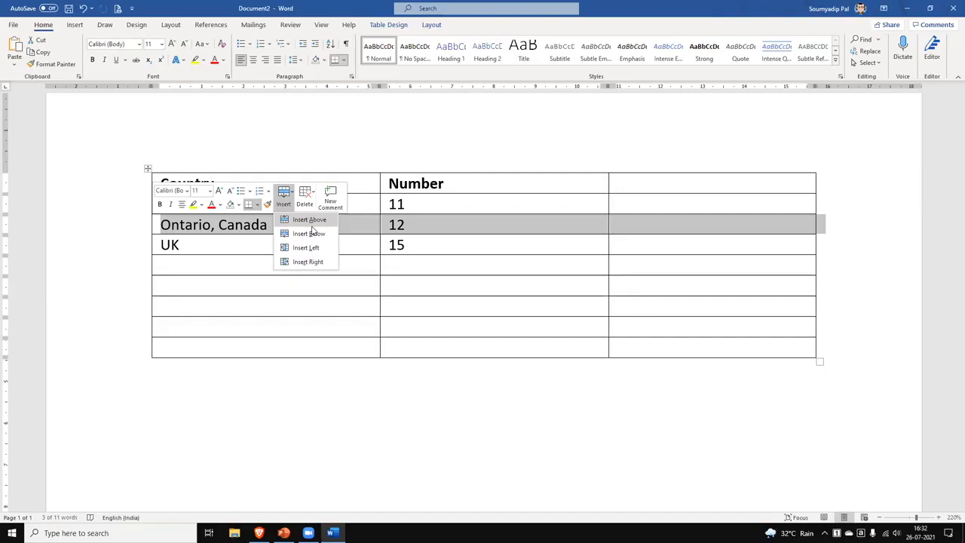
pyautogui.click(312, 226)
pyautogui.click(206, 226)
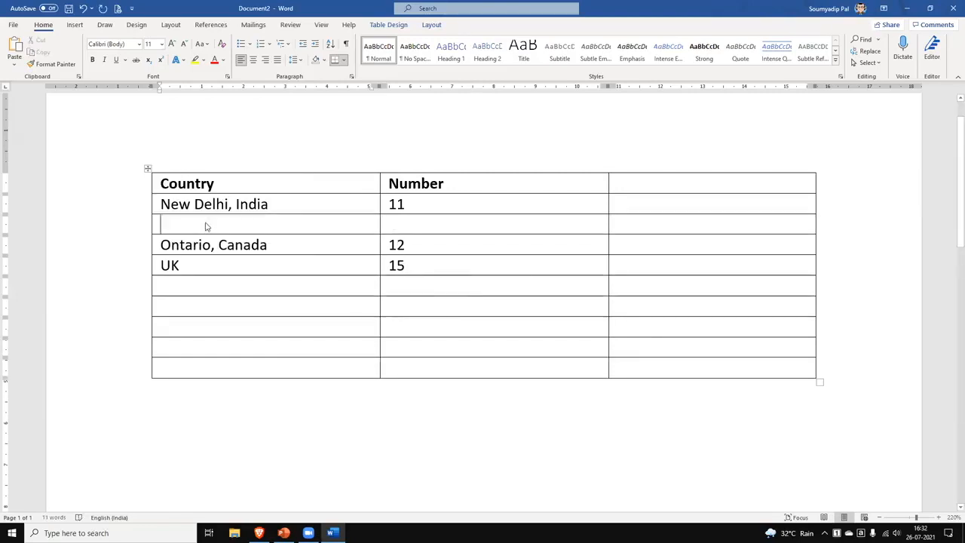
pyautogui.write('Mumbai')
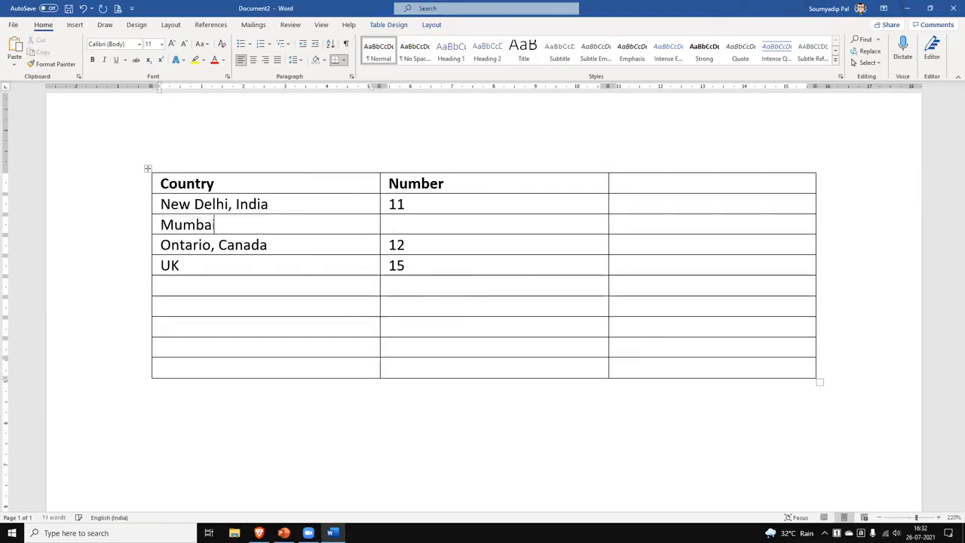
pyautogui.write(', India')
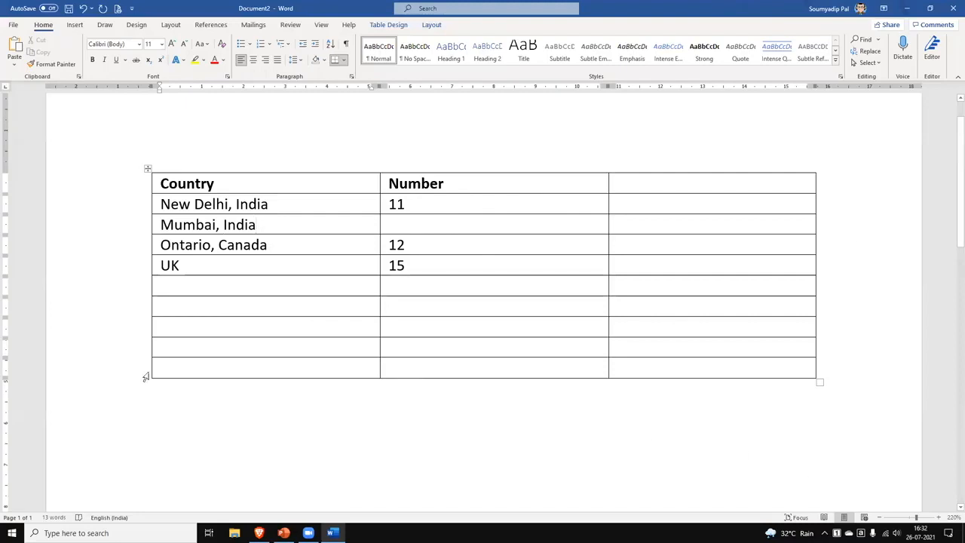
# Narrow the whole table and delete the Number heading from the header row.
pyautogui.moveTo(819, 383); pyautogui.dragTo(577, 437)
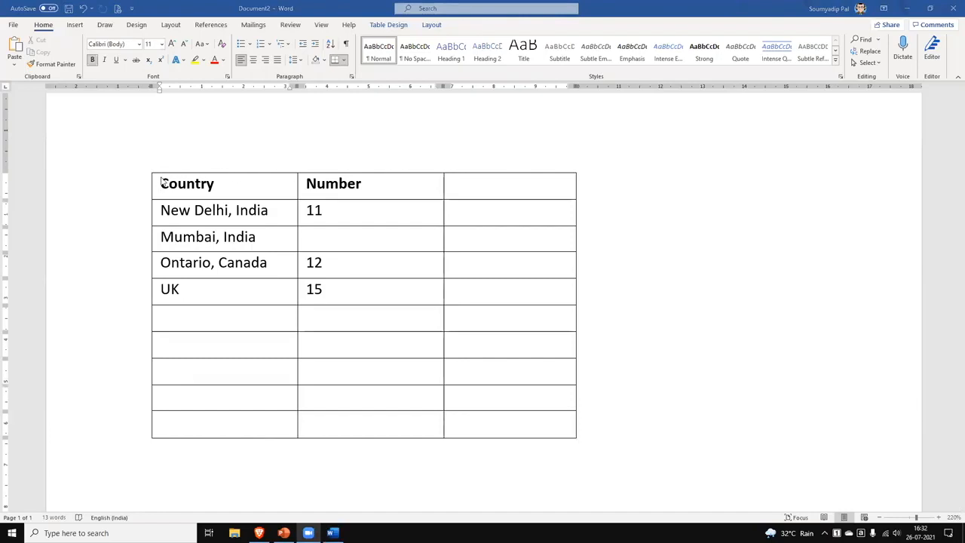
pyautogui.doubleClick(332, 184)
pyautogui.press('BackSpace')
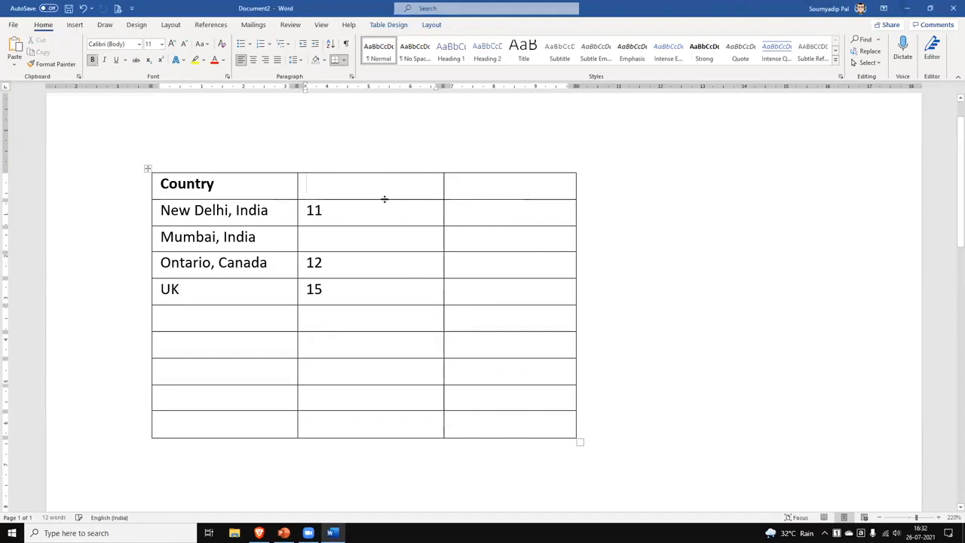
pyautogui.click(844, 317)
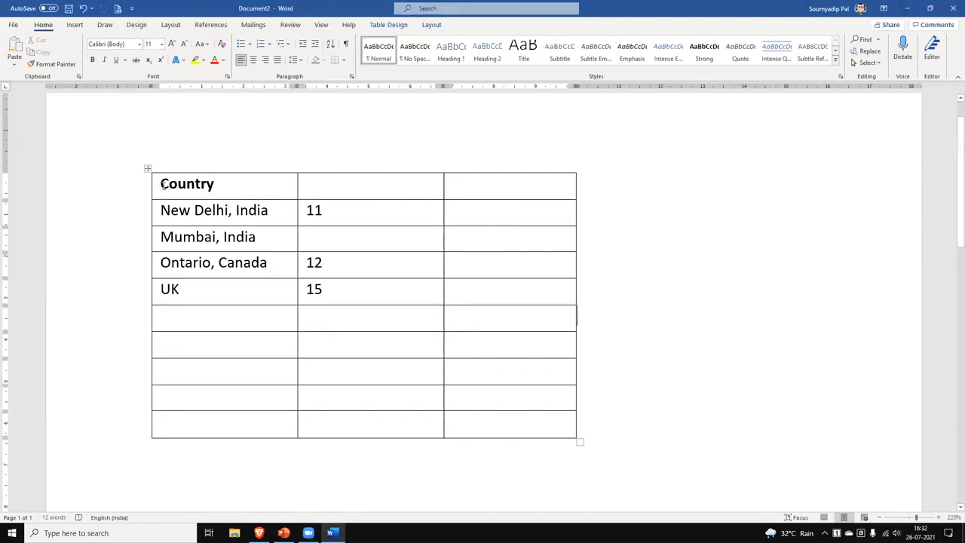
# Select the entire header row and bring up its context menu.
pyautogui.doubleClick(162, 185)
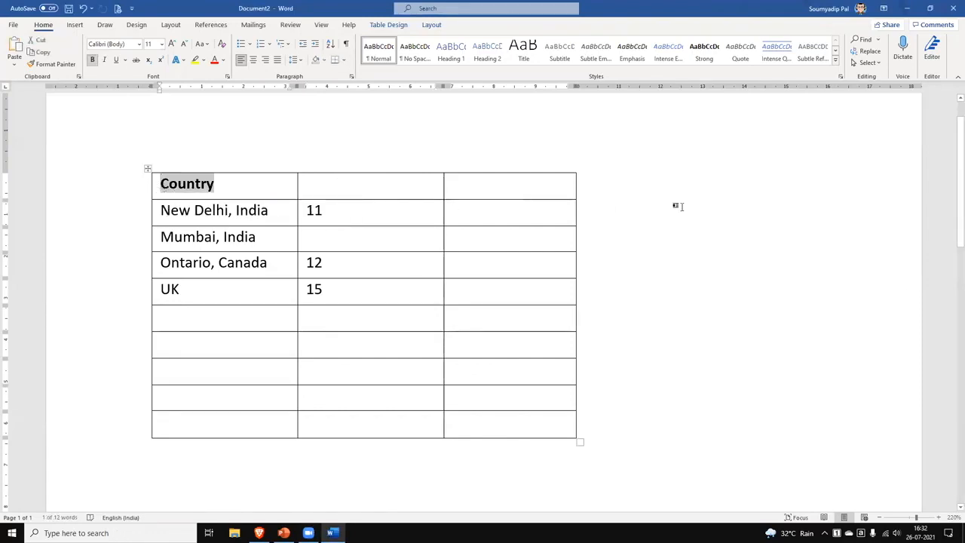
pyautogui.click(144, 193)
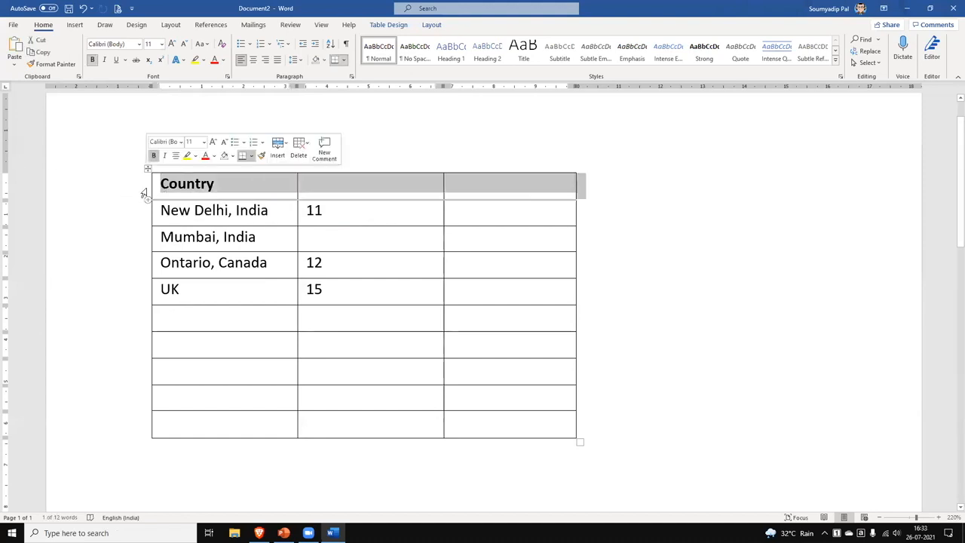
pyautogui.rightClick(254, 191)
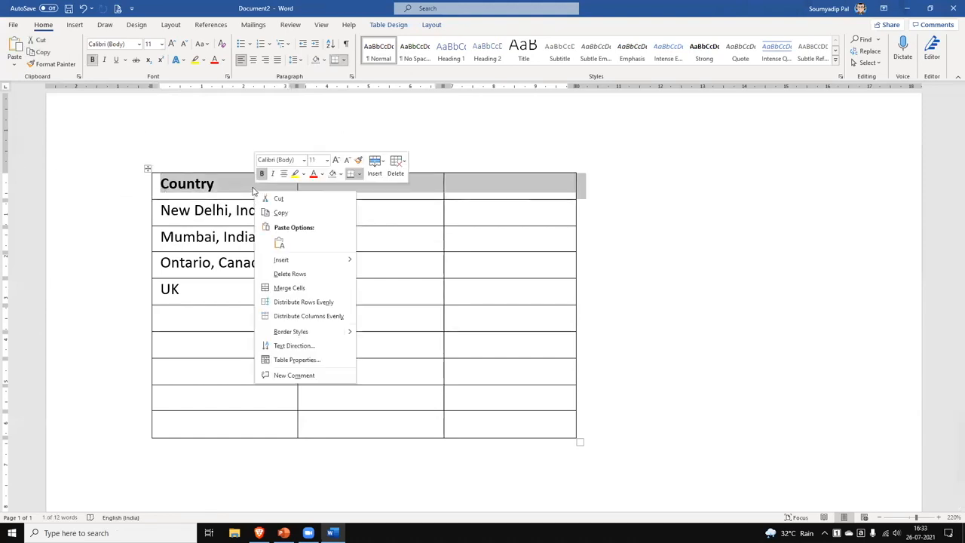
# Merge the header row into one cell and centre Country across it.
pyautogui.click(316, 294)
pyautogui.moveTo(217, 183); pyautogui.dragTo(146, 181)
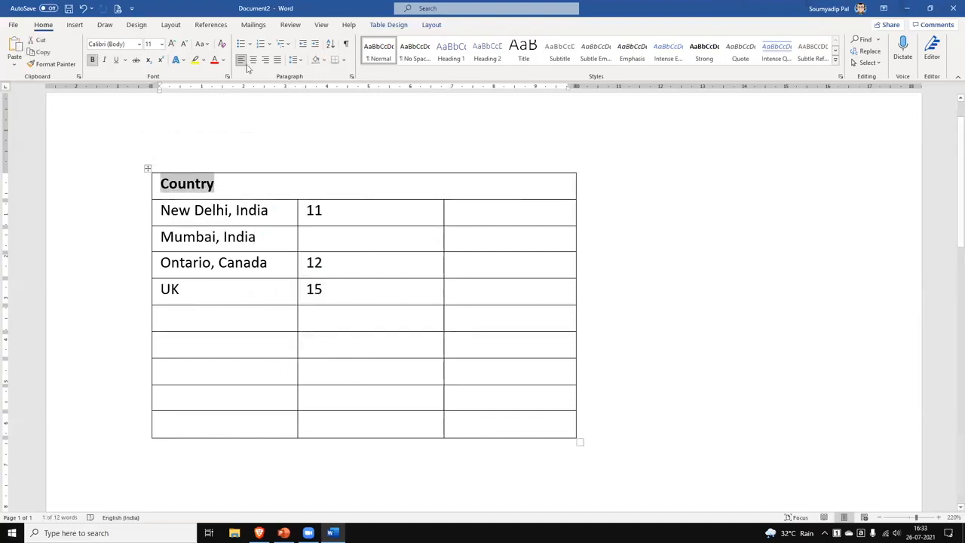
pyautogui.hotkey('ctrl', 'e')
pyautogui.click(513, 176)
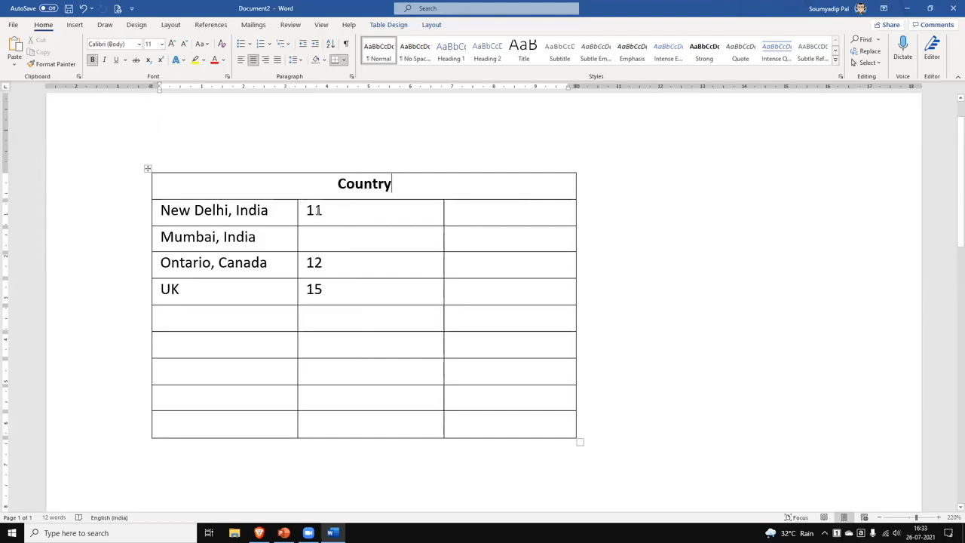
pyautogui.moveTo(307, 211); pyautogui.dragTo(394, 211)
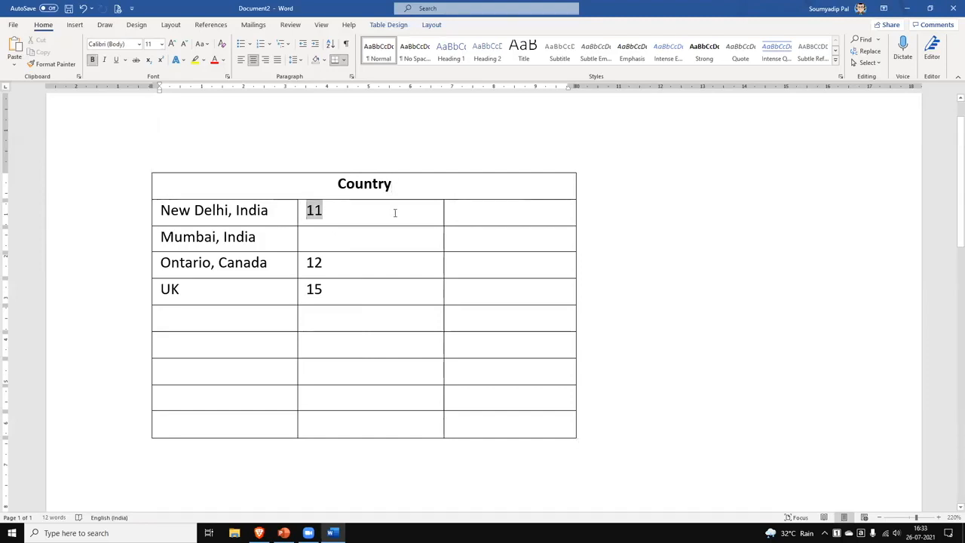
# Split New Delhi's 11 cell into two and enter 12 in the new right cell.
pyautogui.rightClick(344, 212)
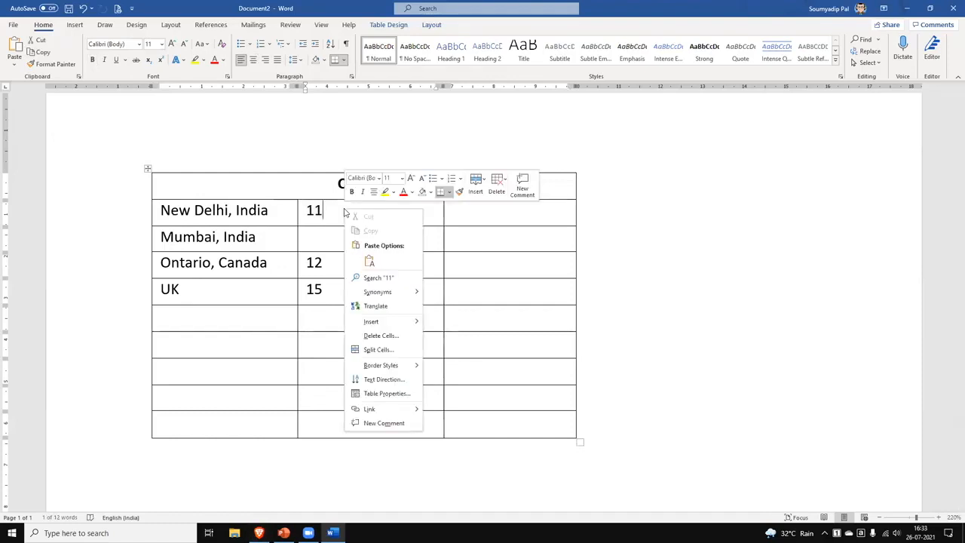
pyautogui.click(396, 350)
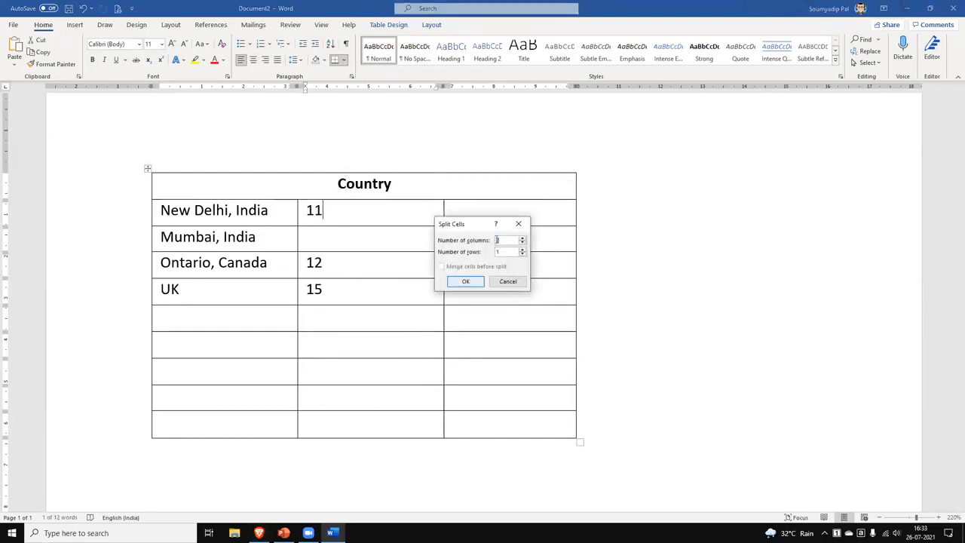
pyautogui.click(475, 284)
pyautogui.click(379, 212)
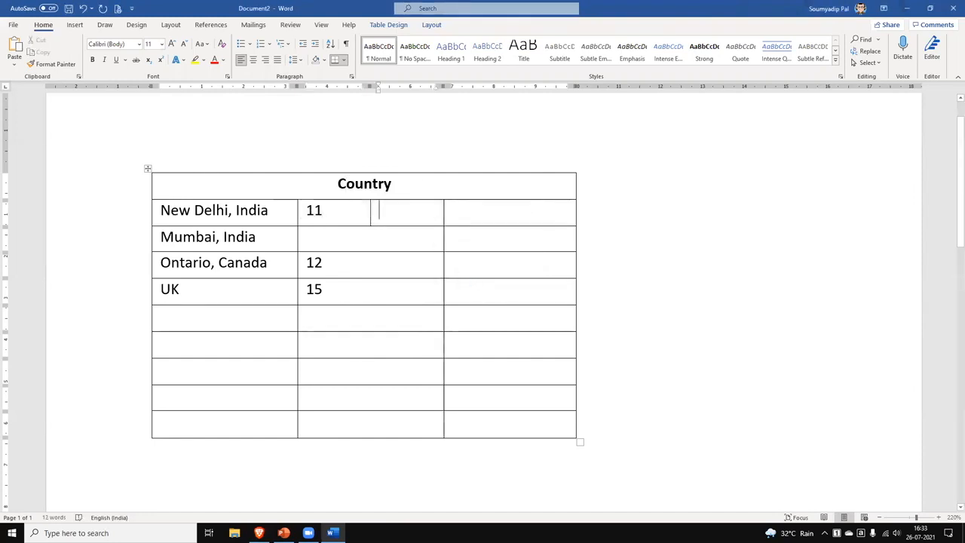
pyautogui.write('12')
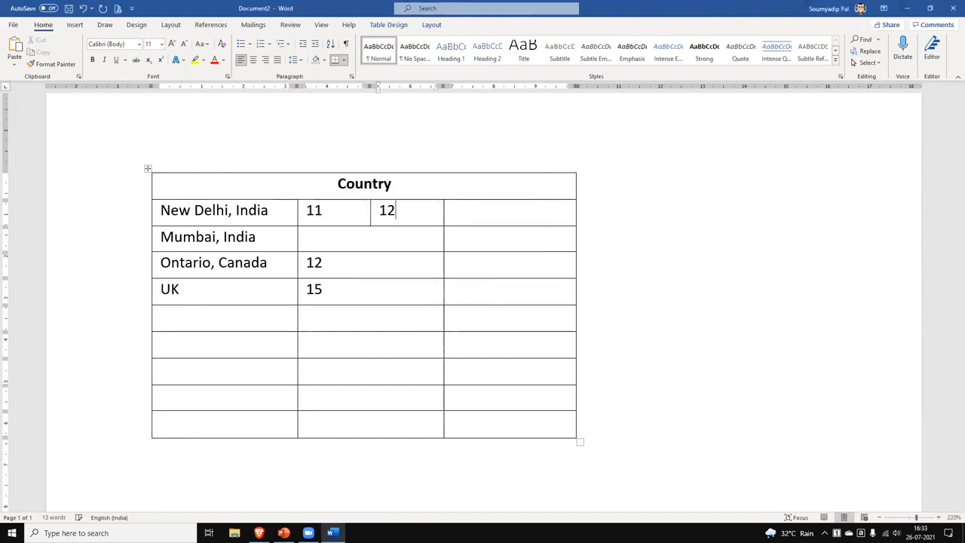
pyautogui.click(469, 212)
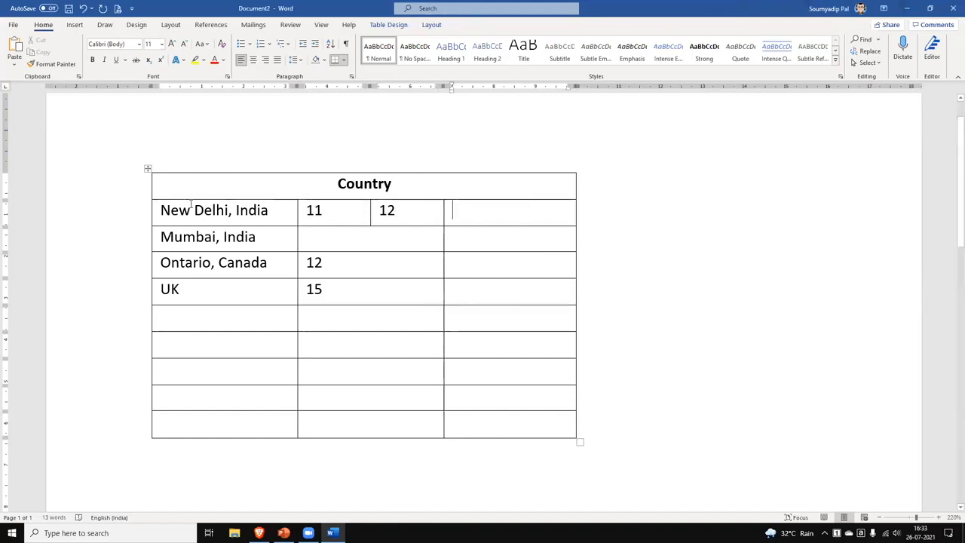
pyautogui.click(148, 169)
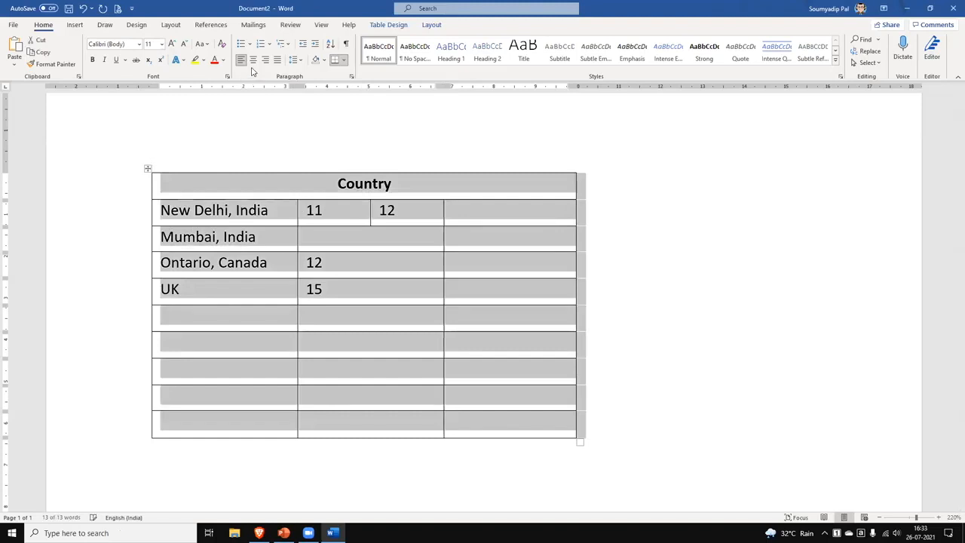
# Centre the whole table horizontally on the page with Ctrl+E.
pyautogui.click(279, 243)
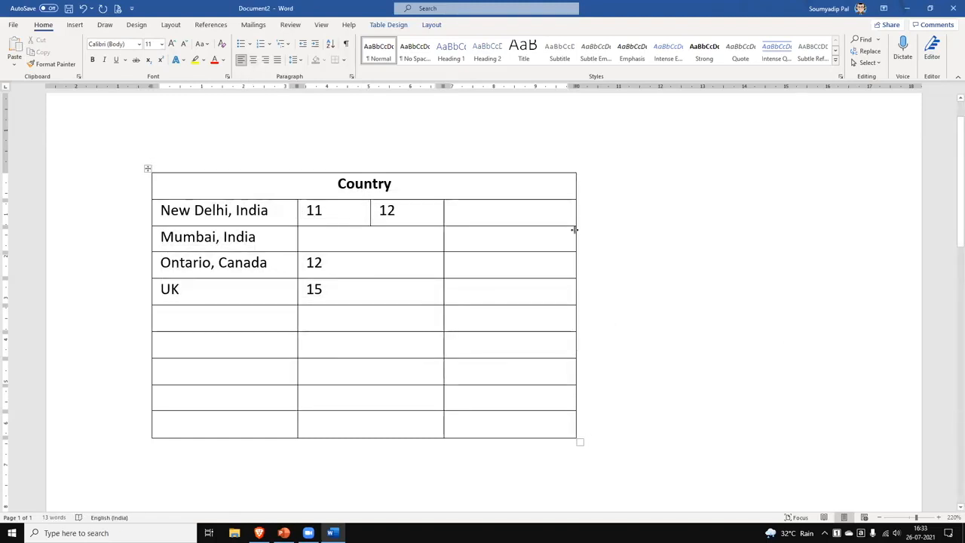
pyautogui.click(147, 167)
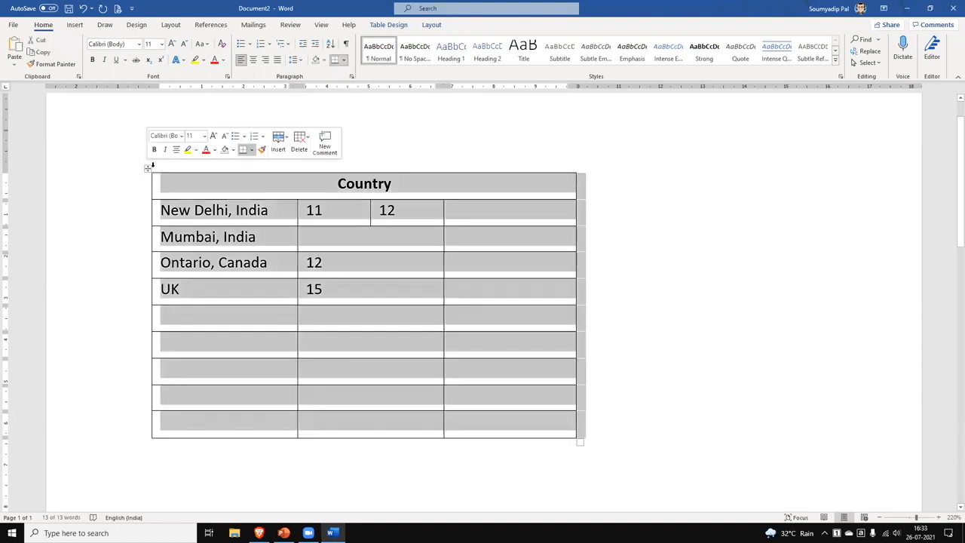
pyautogui.hotkey('ctrl', 'e')
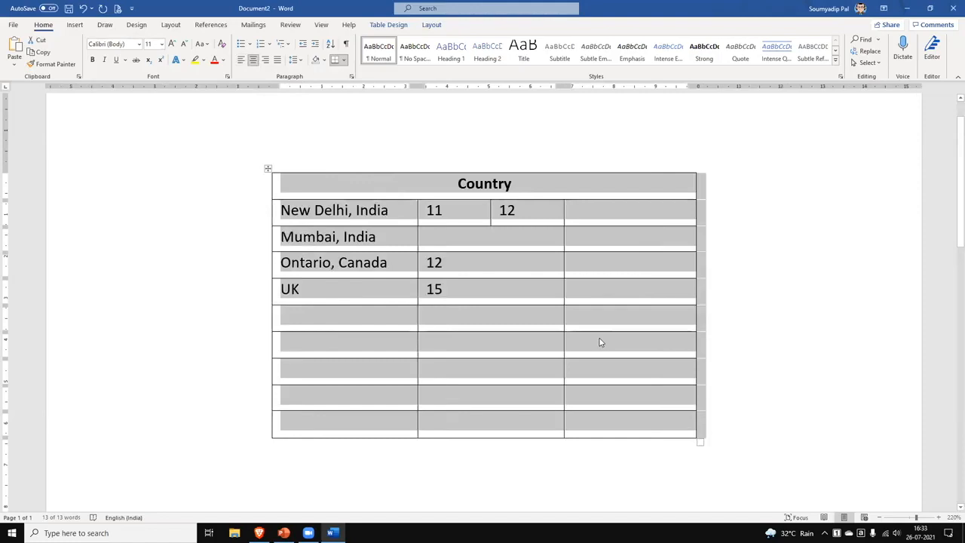
pyautogui.click(468, 327)
pyautogui.moveTo(257, 189); pyautogui.dragTo(248, 429)
pyautogui.click(243, 61)
pyautogui.click(253, 60)
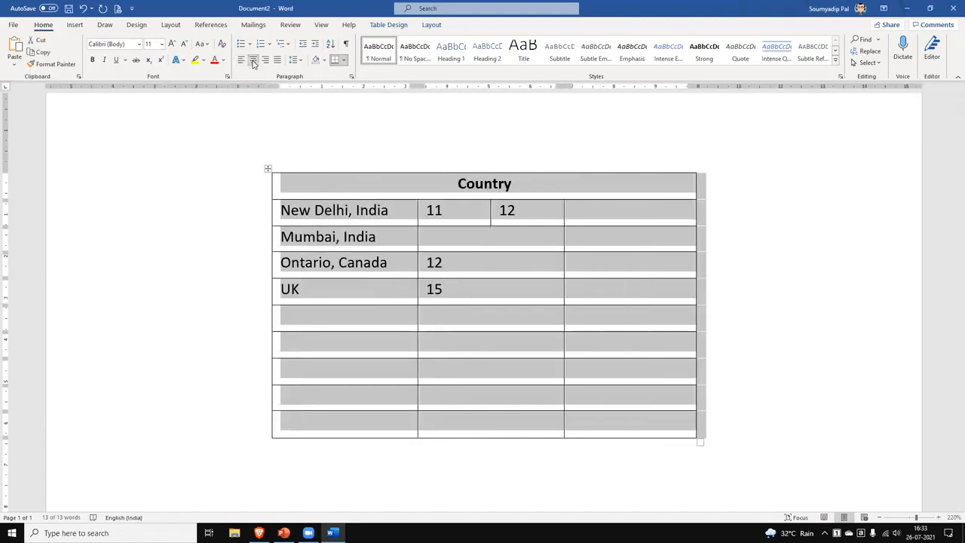
# Centre the New Delhi, India text and the 11 and 12 values in their cells.
pyautogui.click(389, 215)
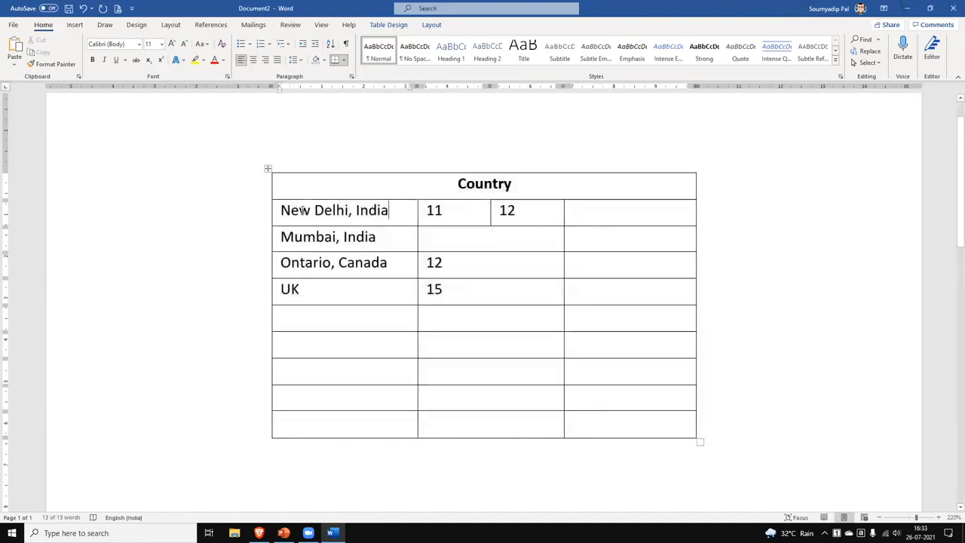
pyautogui.click(279, 210)
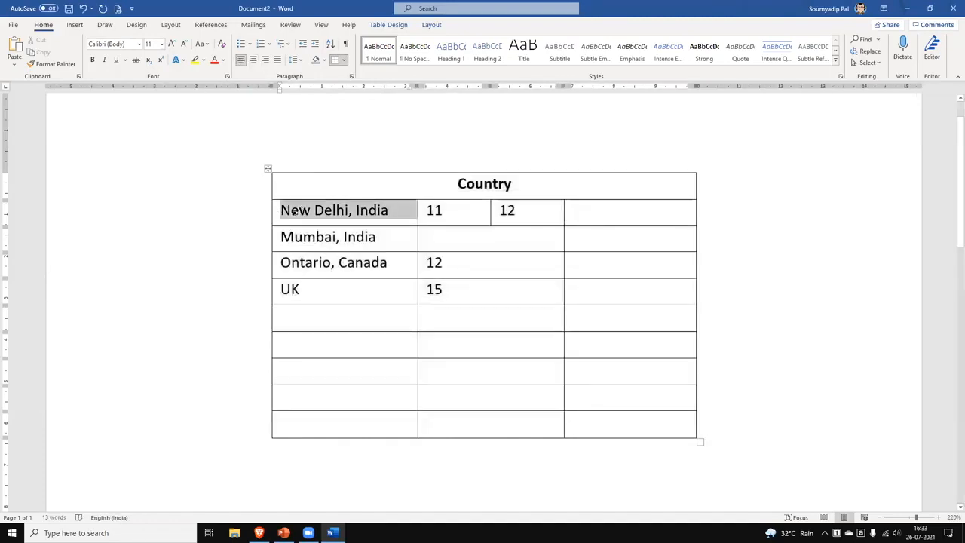
pyautogui.click(254, 60)
pyautogui.moveTo(420, 211); pyautogui.dragTo(493, 209)
pyautogui.click(254, 60)
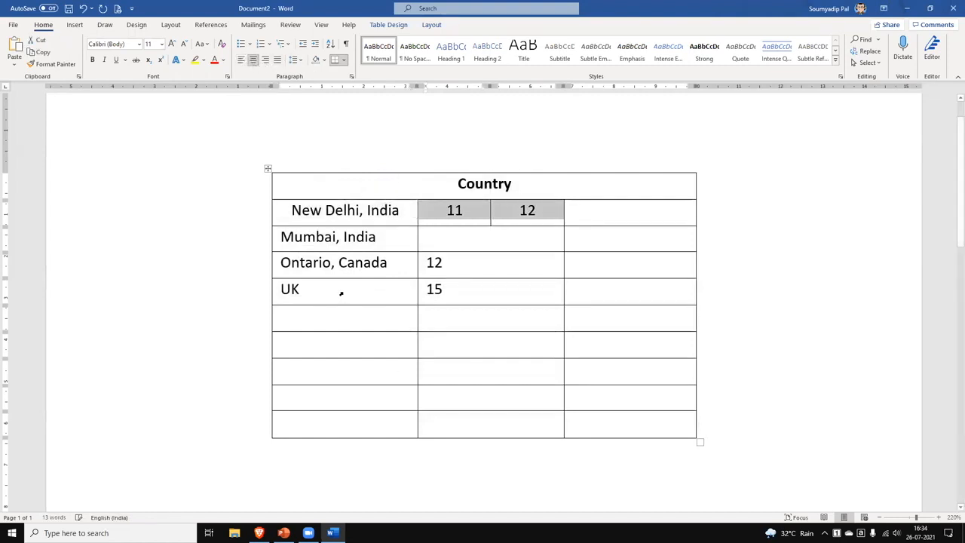
# Centre the Mumbai, Ontario and UK names and the second-column numbers beside them.
pyautogui.moveTo(280, 240); pyautogui.dragTo(284, 291)
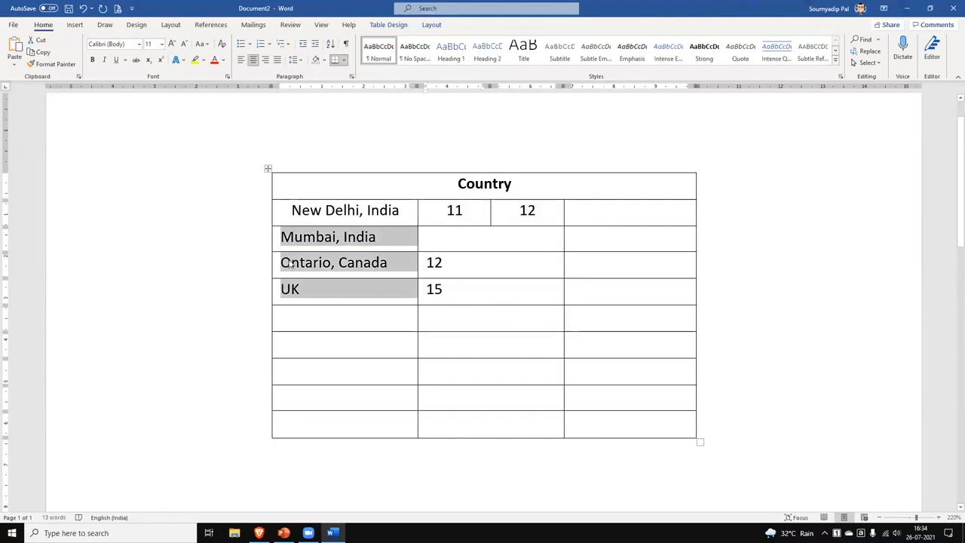
pyautogui.hotkey('ctrl', 'e')
pyautogui.moveTo(431, 240); pyautogui.dragTo(507, 420)
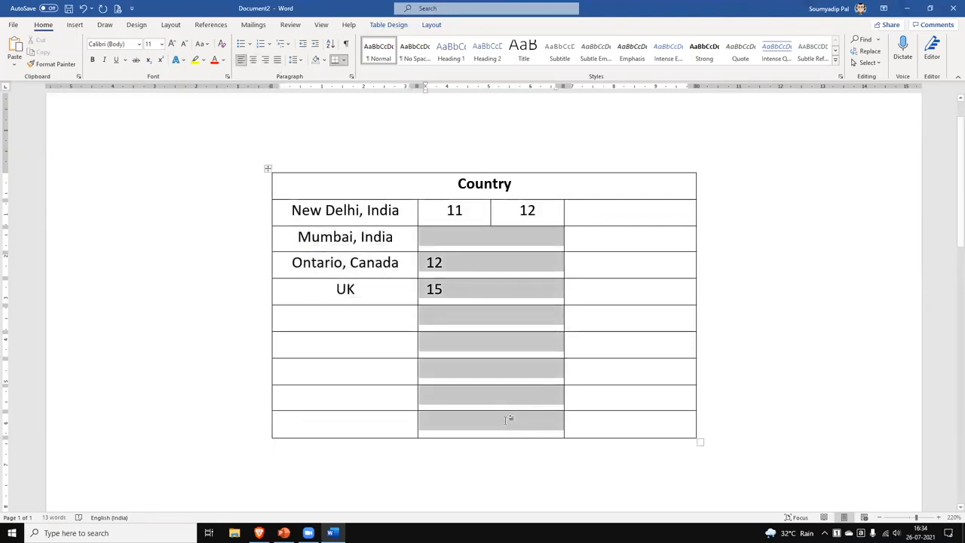
pyautogui.click(254, 60)
pyautogui.click(674, 277)
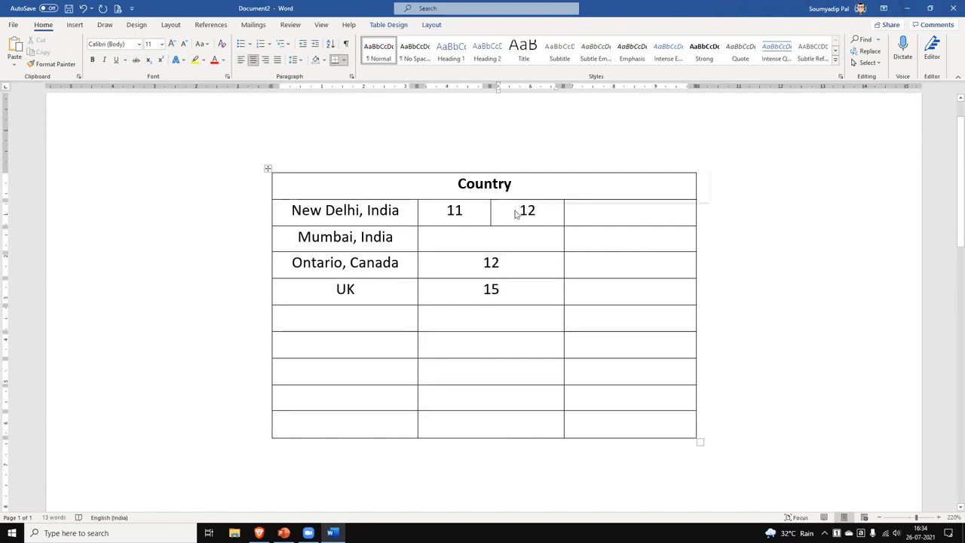
# Merge the New Delhi row's 11 and 12 cells and delete the leftover 12 line.
pyautogui.rightClick(518, 211)
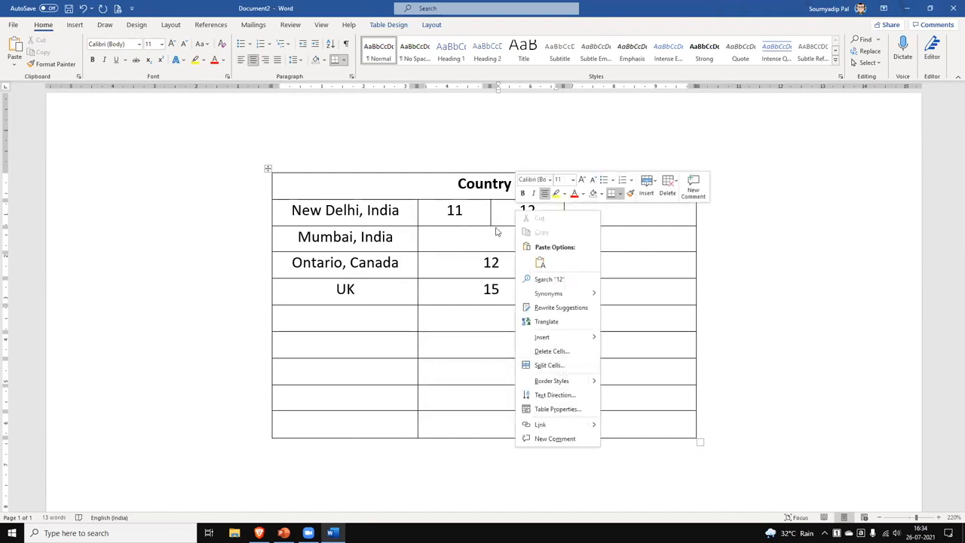
pyautogui.click(506, 211)
pyautogui.moveTo(445, 213); pyautogui.dragTo(512, 217)
pyautogui.rightClick(512, 217)
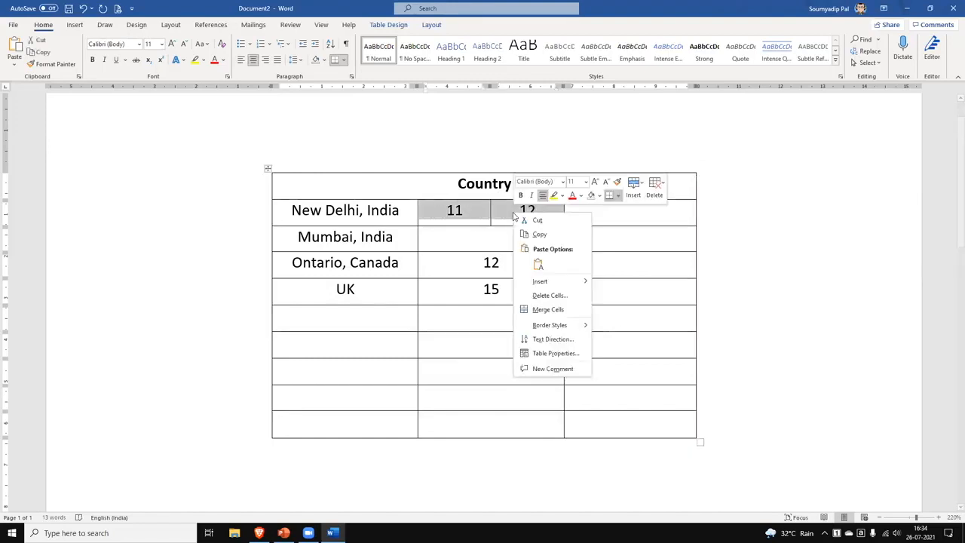
pyautogui.click(561, 314)
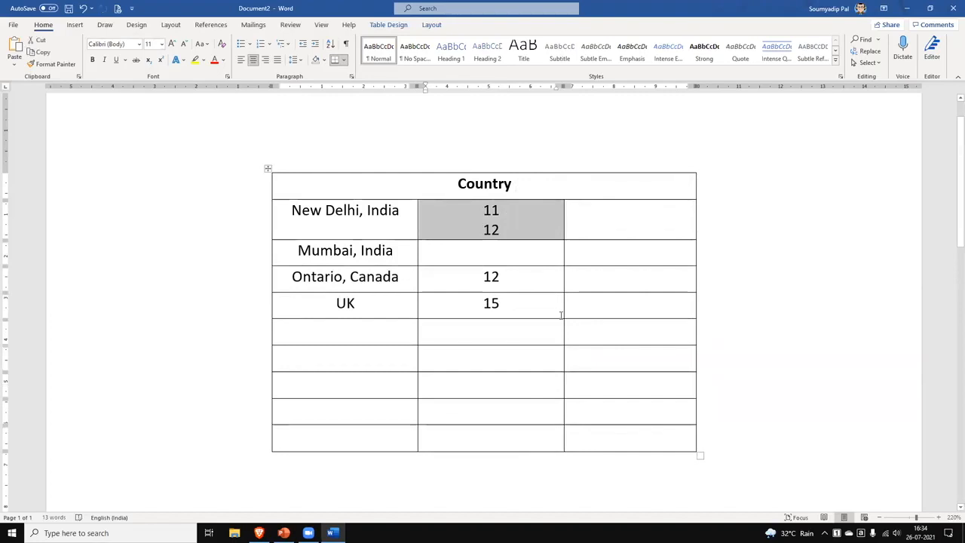
pyautogui.click(510, 233)
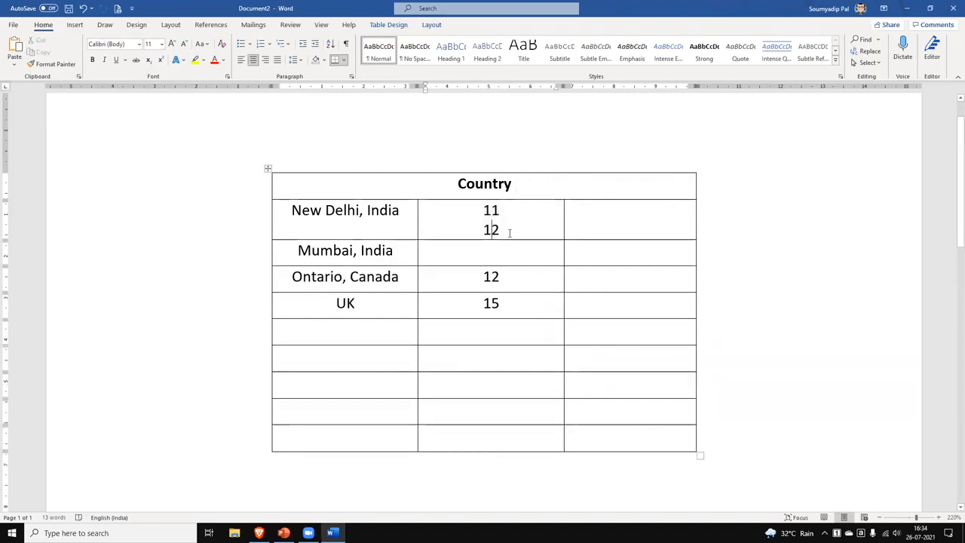
pyautogui.press('BackSpace')
pyautogui.press('BackSpace')
pyautogui.press('BackSpace')
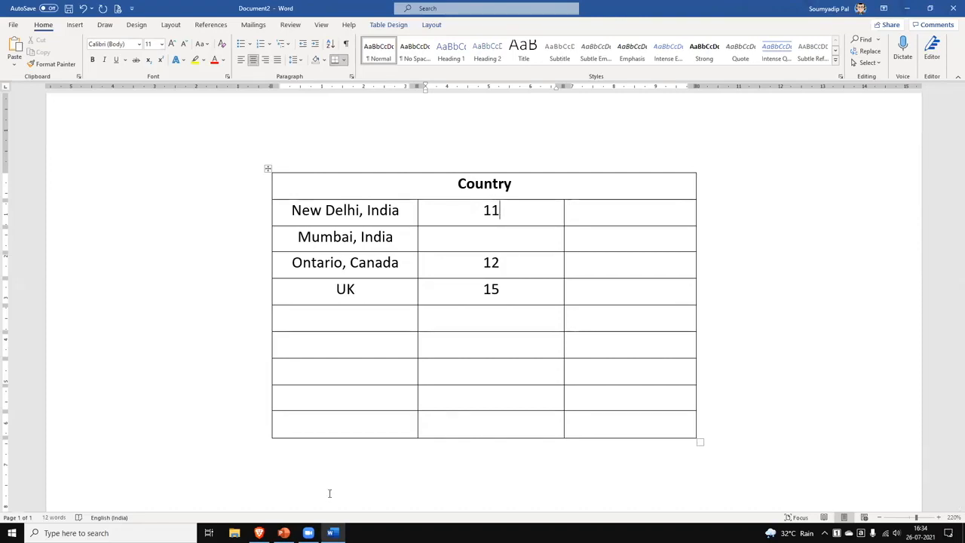
pyautogui.scroll(1, 263, 308)
pyautogui.scroll(-2, 297, 361)
pyautogui.scroll(2, 297, 361)
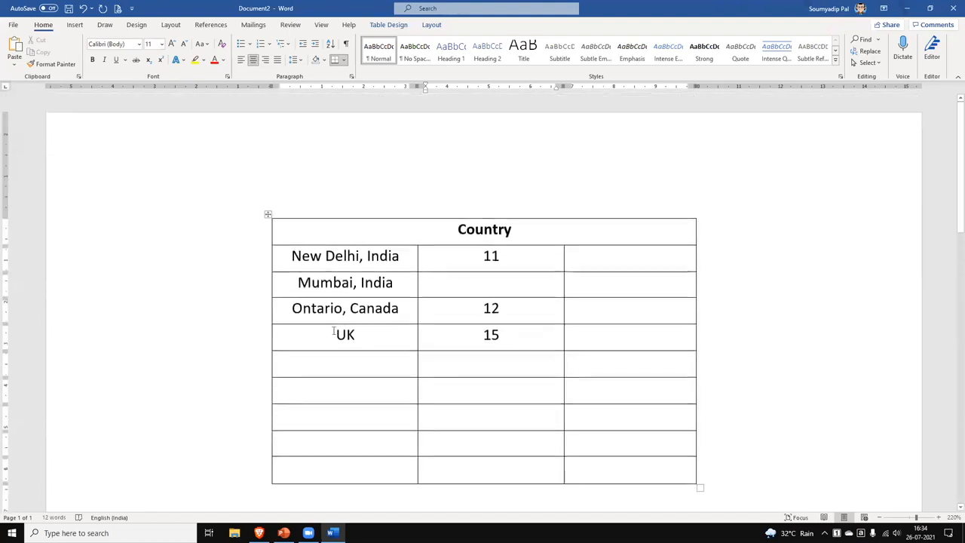
pyautogui.click(290, 203)
pyautogui.click(269, 215)
pyautogui.click(251, 211)
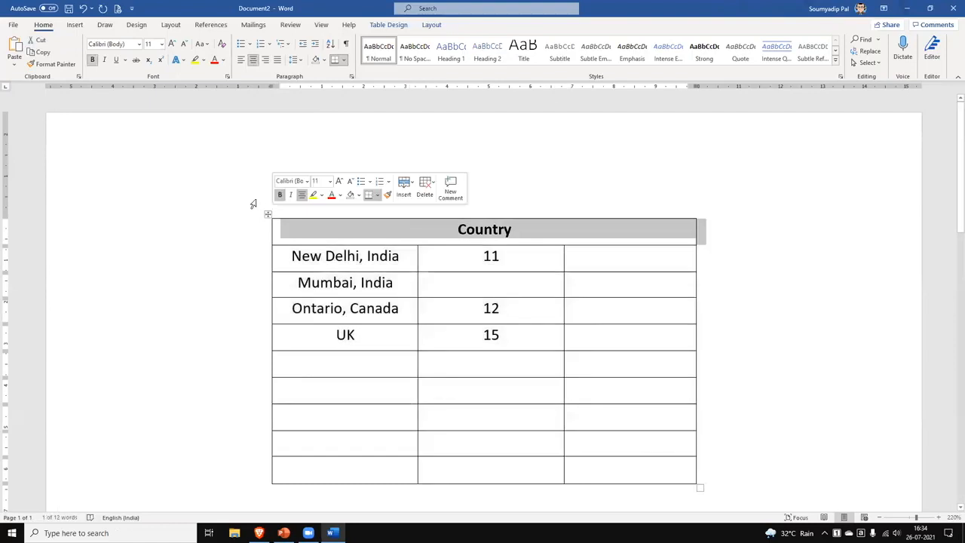
pyautogui.doubleClick(266, 200)
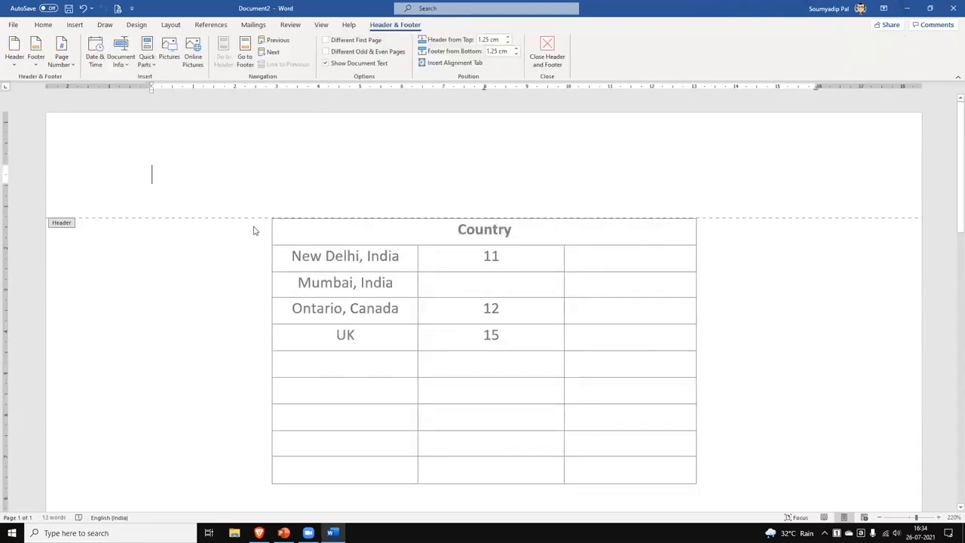
pyautogui.doubleClick(255, 229)
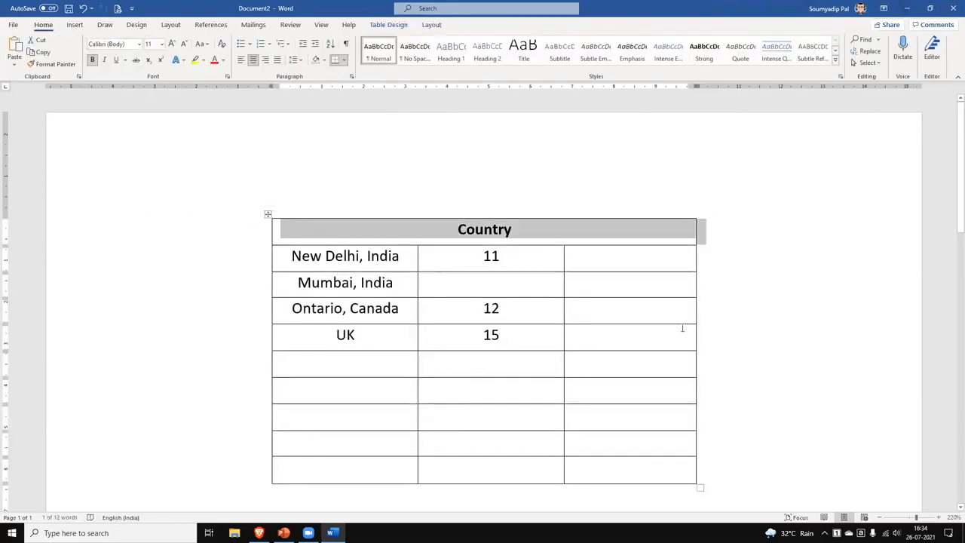
pyautogui.scroll(-3, 670, 323)
pyautogui.click(681, 319)
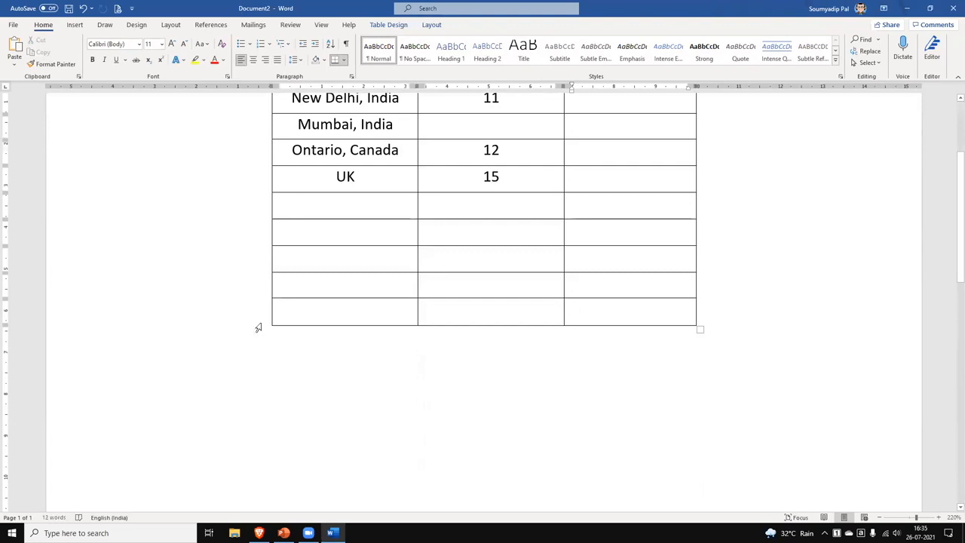
# Select the five empty bottom rows, put the cursor in the last row and show Table Layout.
pyautogui.moveTo(331, 310); pyautogui.dragTo(608, 330)
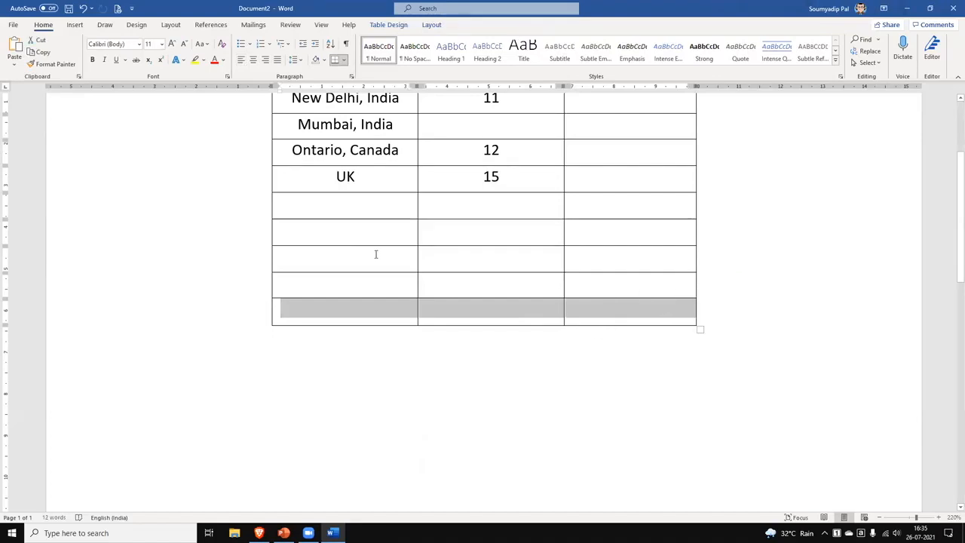
pyautogui.click(468, 309)
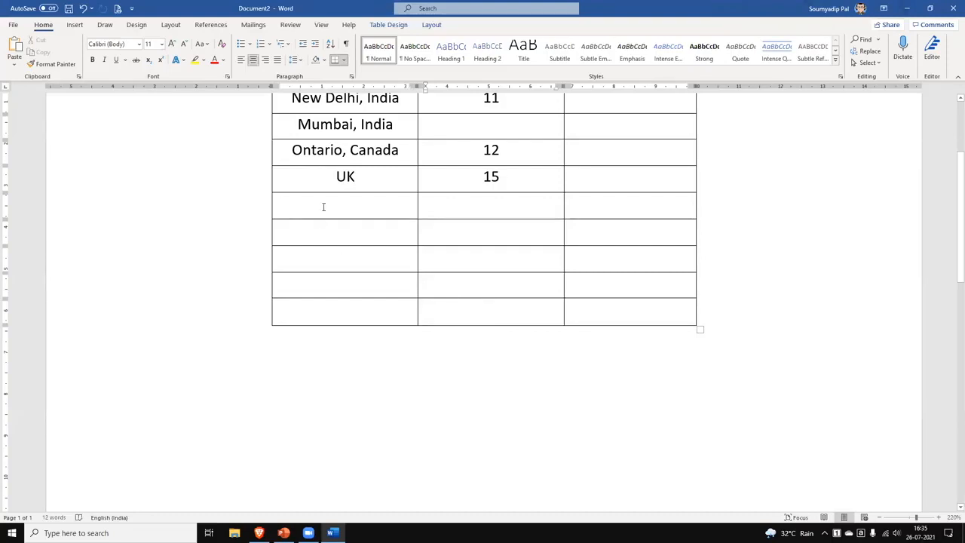
pyautogui.moveTo(332, 204); pyautogui.dragTo(617, 308)
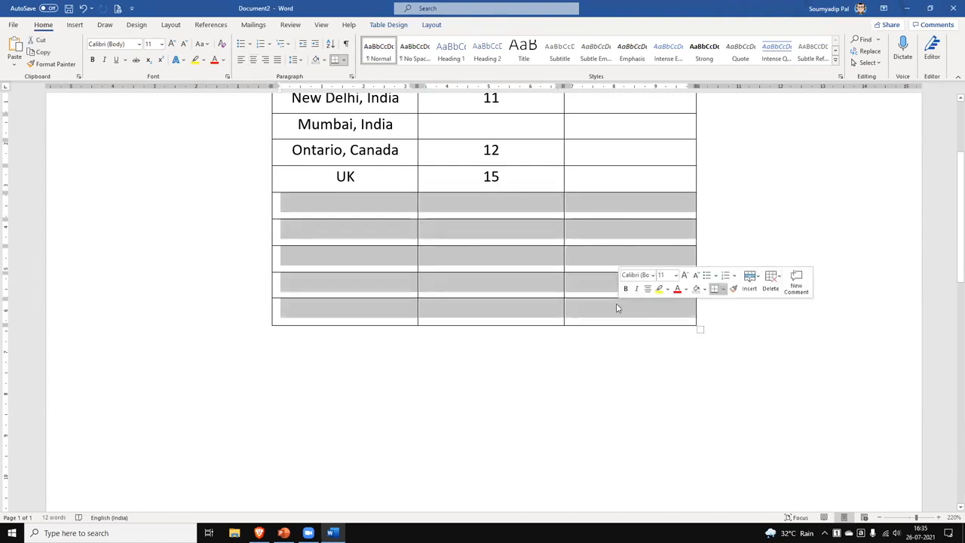
pyautogui.click(363, 314)
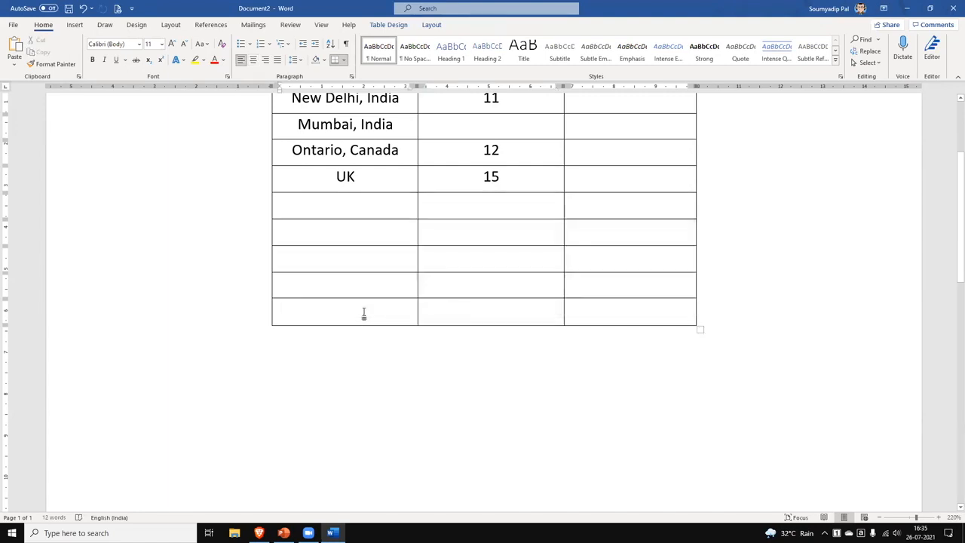
pyautogui.click(431, 25)
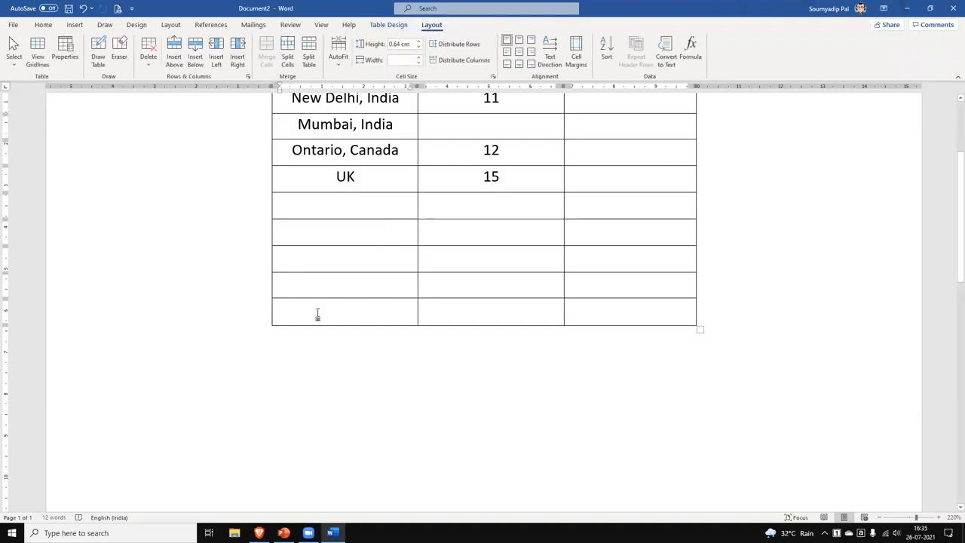
# Open Table Properties at the Row tab, showing row 10's 0.63 cm height.
pyautogui.scroll(3, 317, 315)
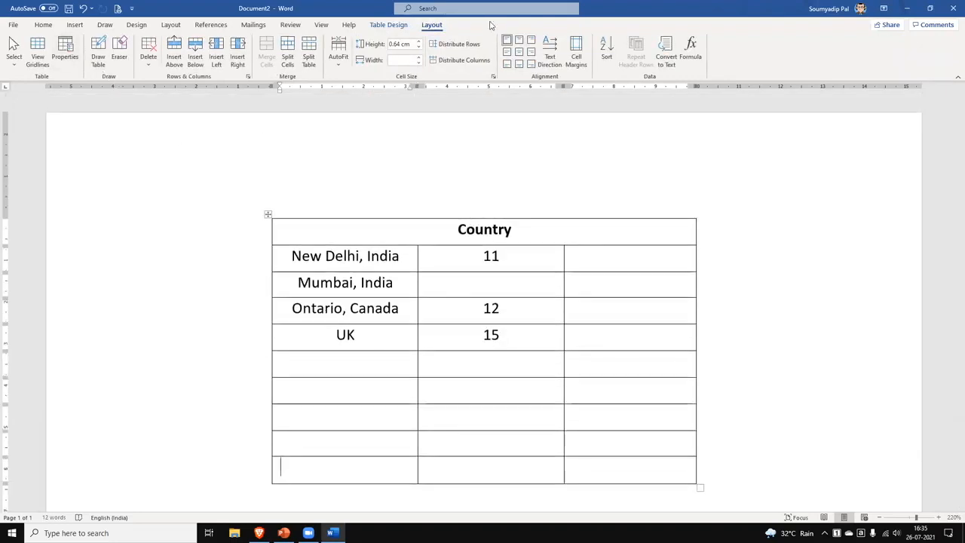
pyautogui.click(65, 54)
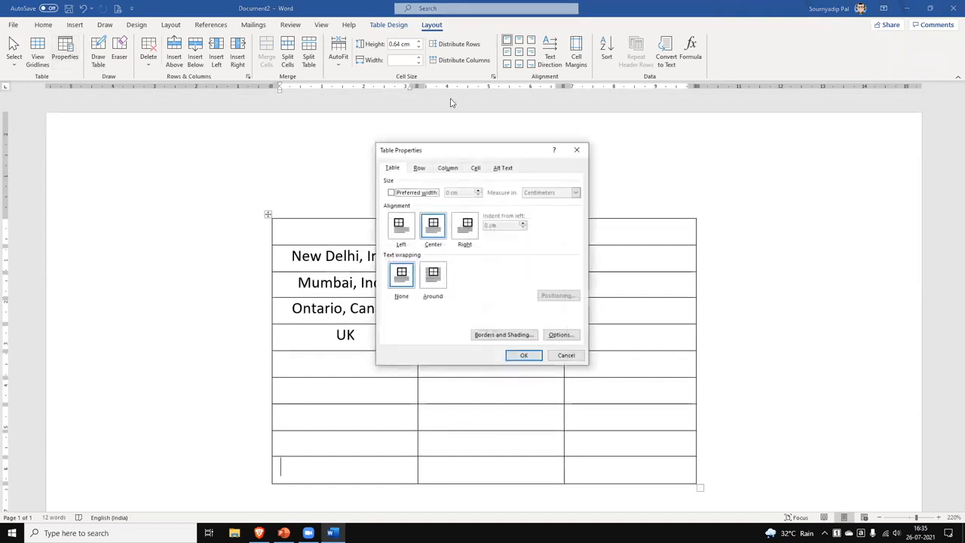
pyautogui.click(421, 168)
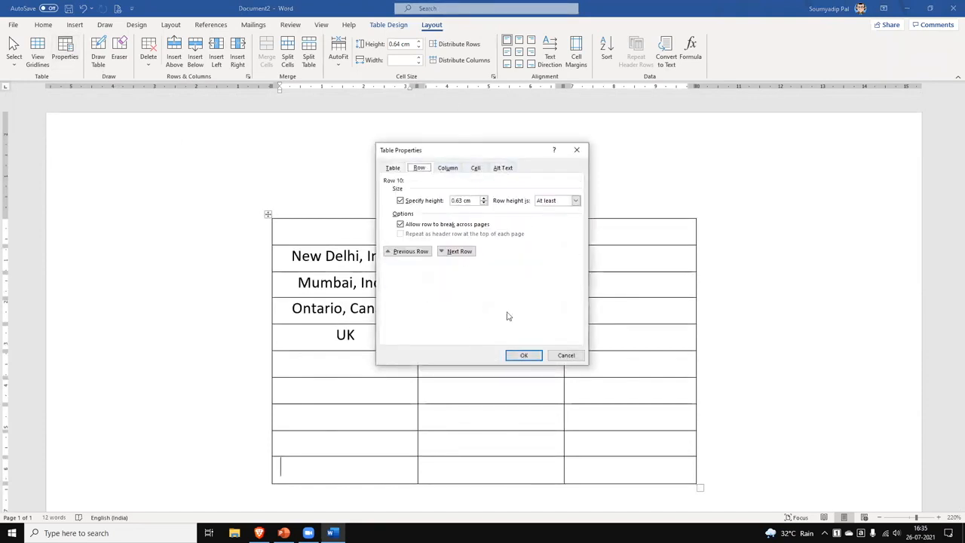
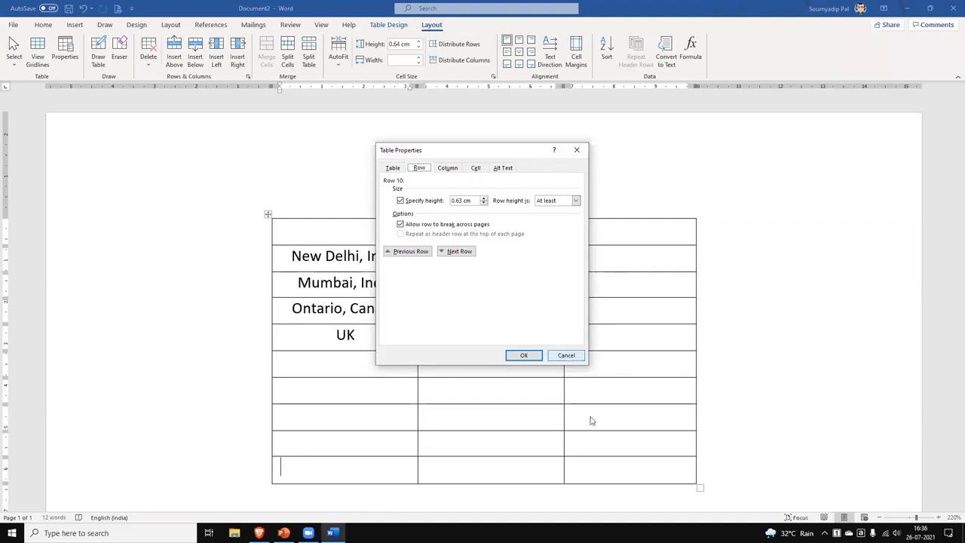
# Cancel Table Properties without changes and select the Country header text.
pyautogui.click(566, 355)
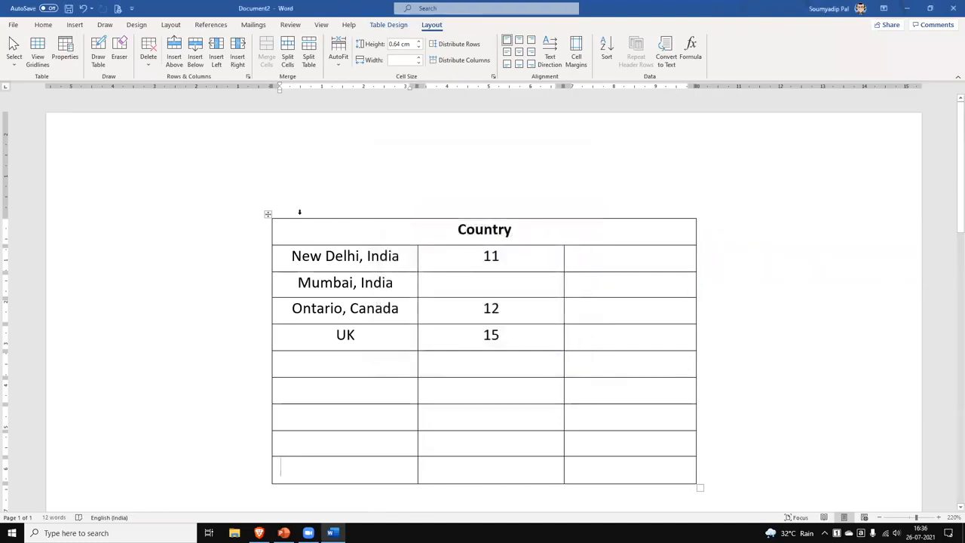
pyautogui.moveTo(387, 229); pyautogui.dragTo(644, 233)
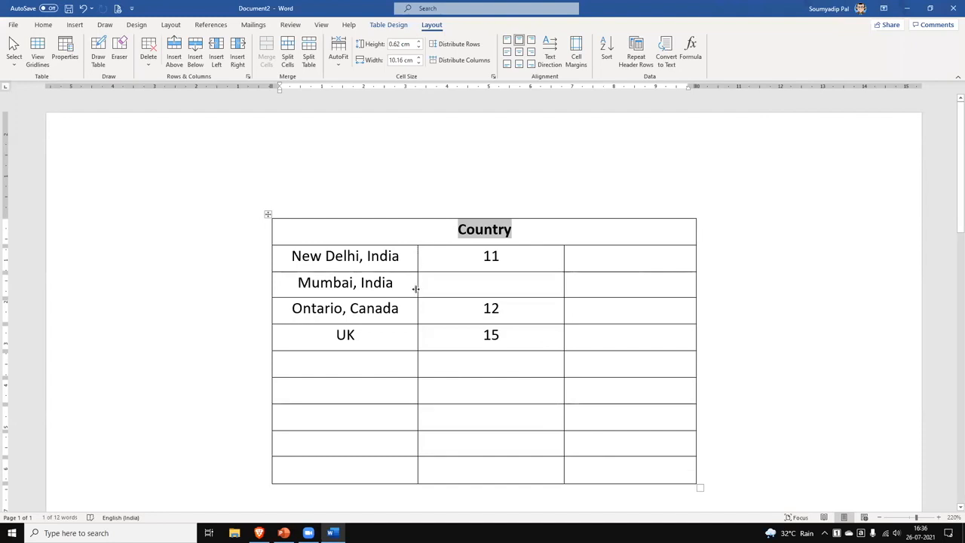
# Edit the UK entry to read 'London, United Kingdom'.
pyautogui.click(346, 335)
pyautogui.write('nited')
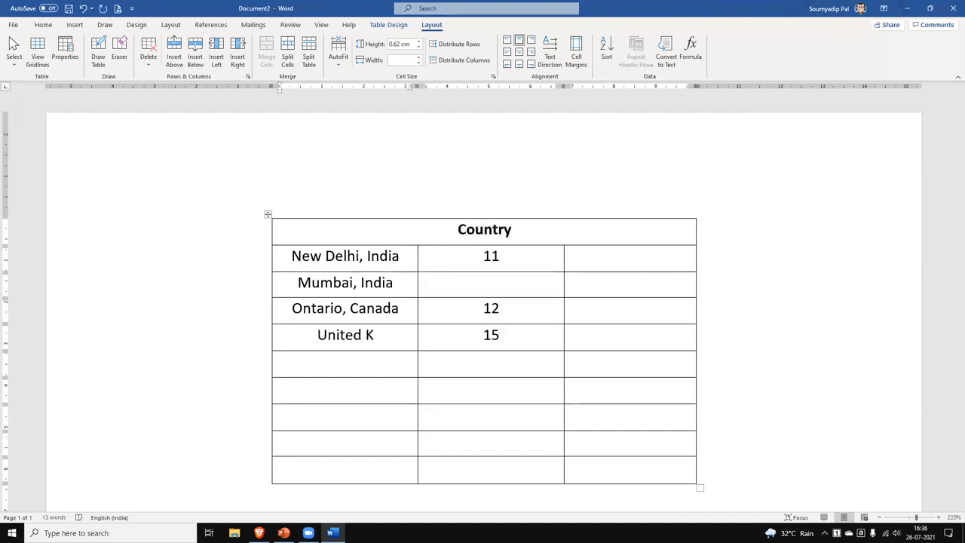
pyautogui.press('Right')
pyautogui.write('ingdom')
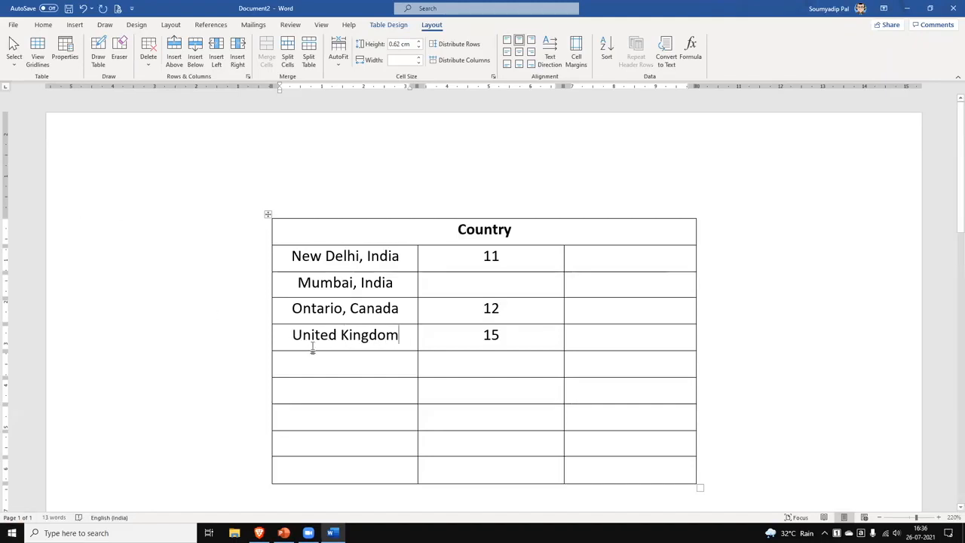
pyautogui.press('Home')
pyautogui.write('London')
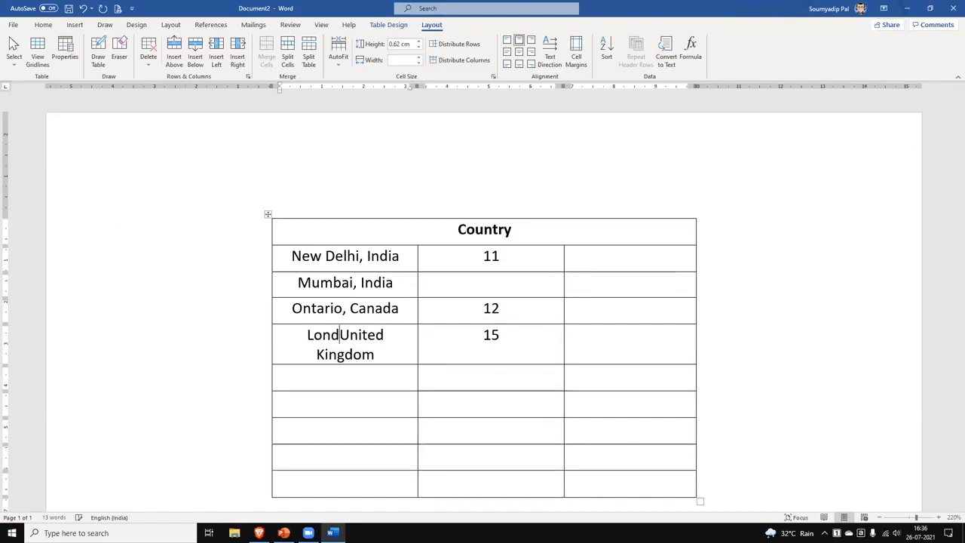
pyautogui.write(',')
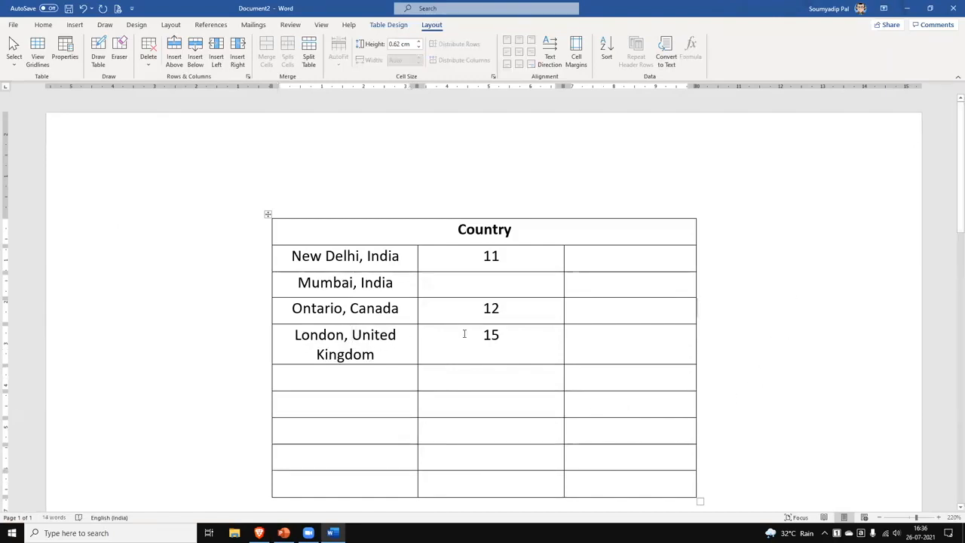
# Try vertically centring the 15 value, then undo it.
pyautogui.moveTo(504, 339); pyautogui.dragTo(630, 358)
pyautogui.click(794, 372)
pyautogui.moveTo(476, 335); pyautogui.dragTo(512, 339)
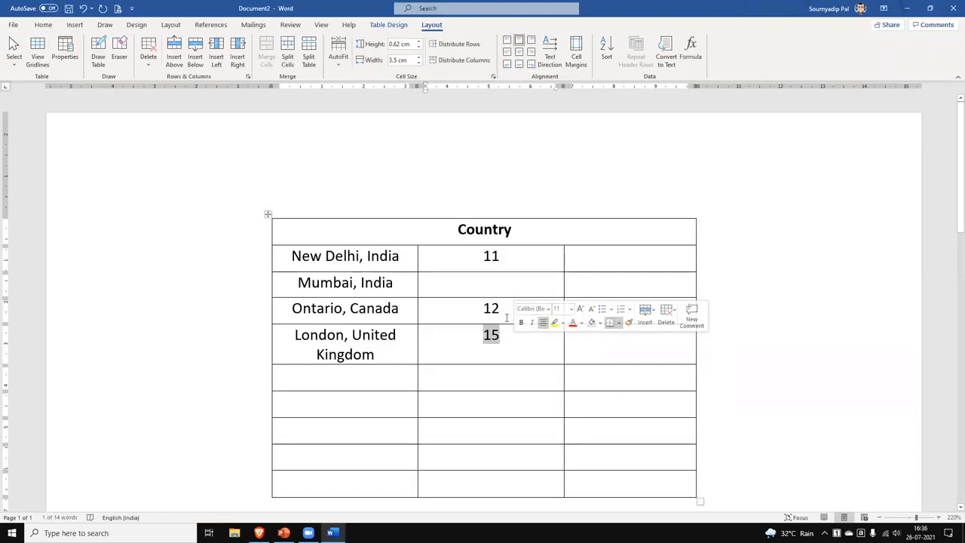
pyautogui.click(518, 52)
pyautogui.click(765, 360)
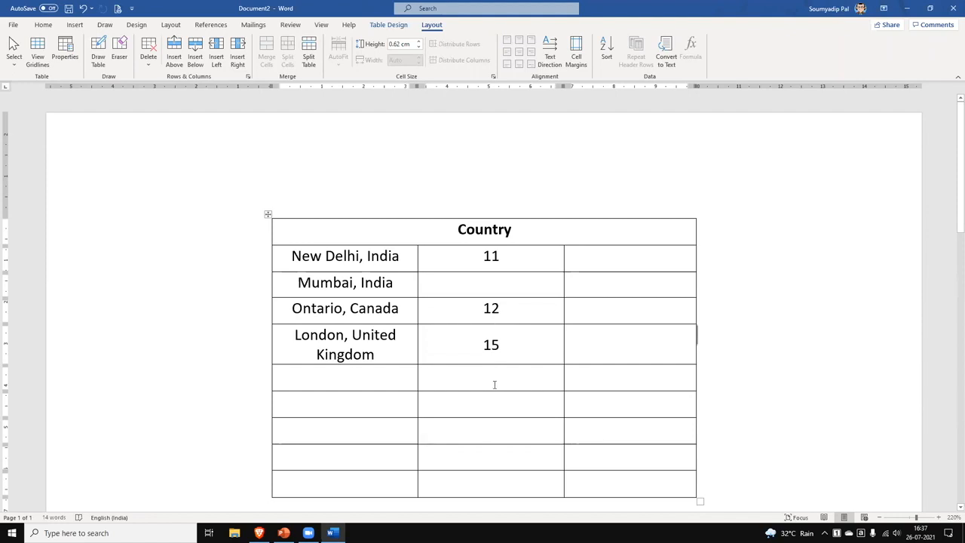
pyautogui.hotkey('ctrl', 'z')
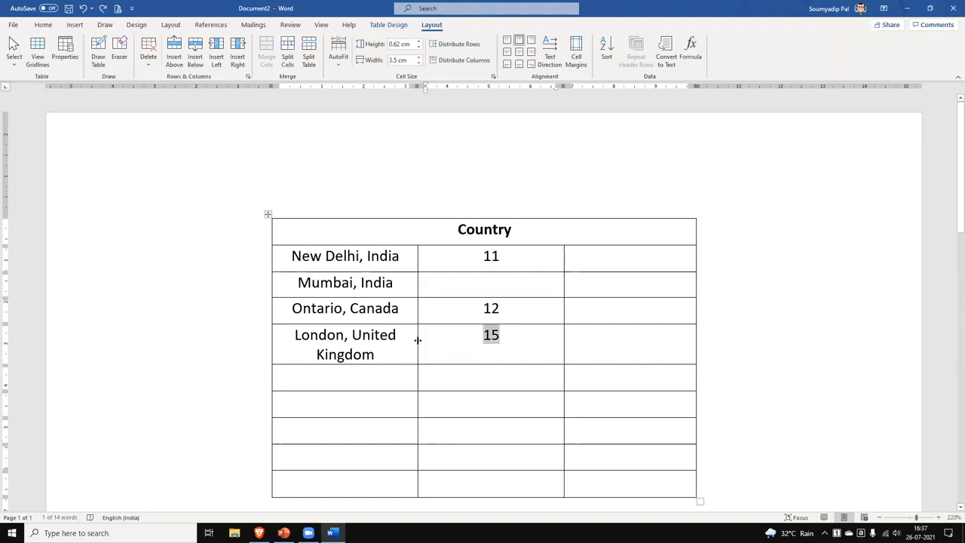
# Widen the first column so 'London, United Kingdom' fits, then widen the middle column.
pyautogui.moveTo(417, 341); pyautogui.dragTo(463, 342)
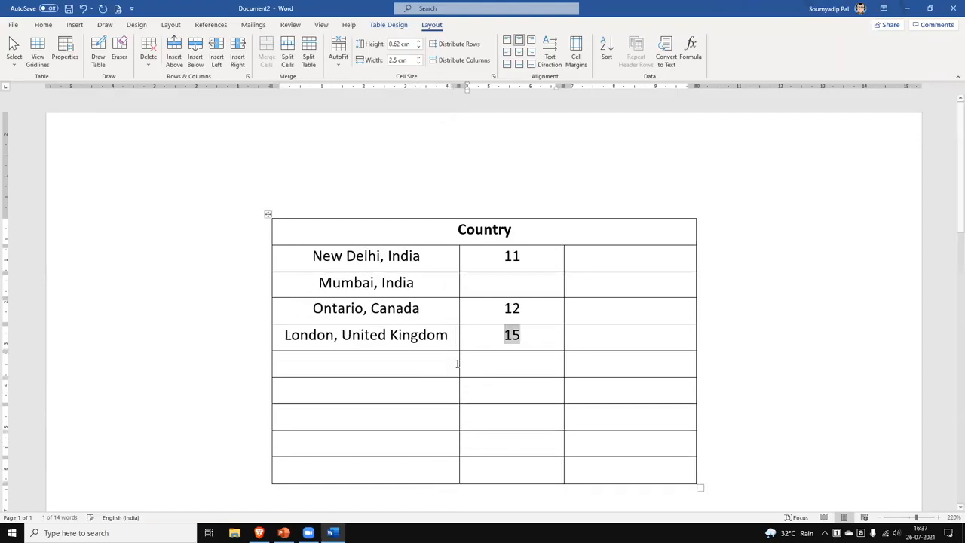
pyautogui.click(851, 449)
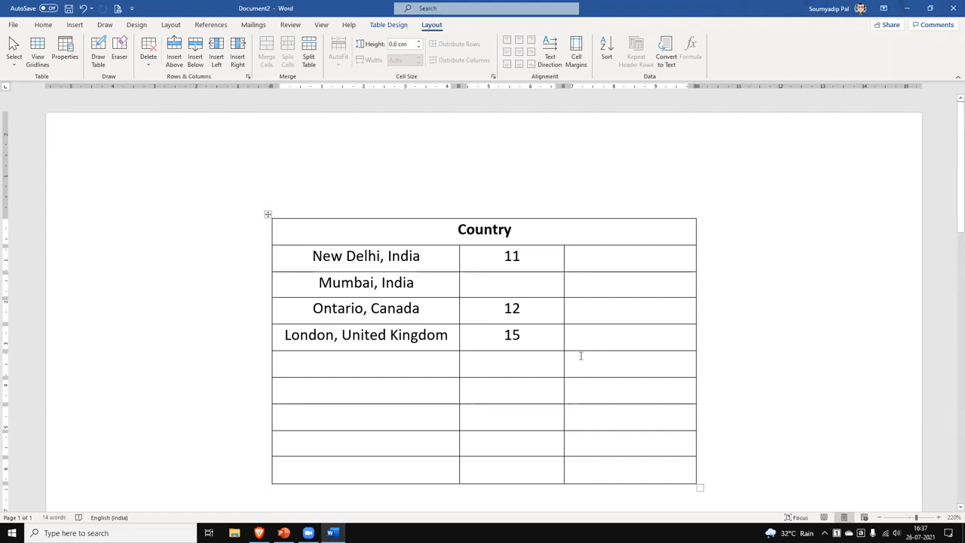
pyautogui.moveTo(564, 338); pyautogui.dragTo(593, 339)
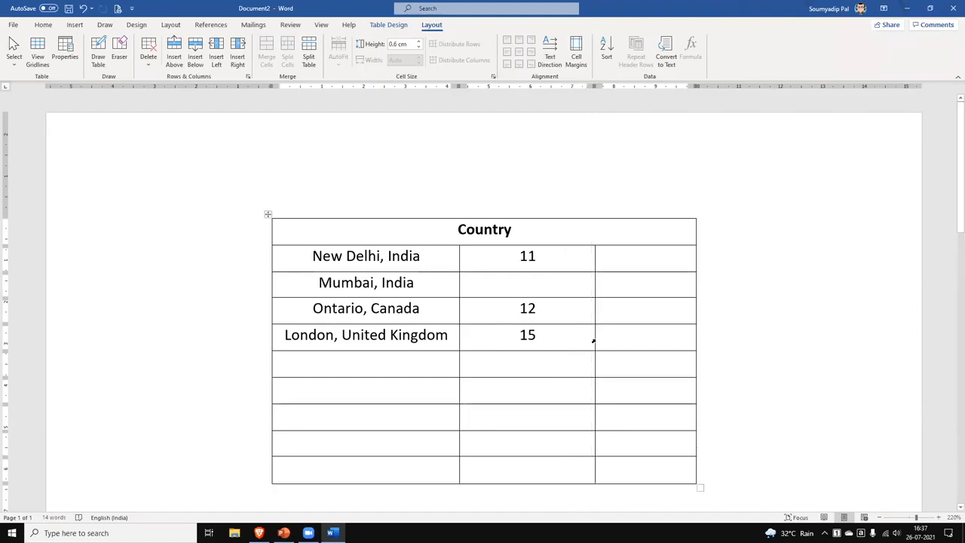
pyautogui.moveTo(595, 338)
pyautogui.mouseDown()
pyautogui.moveTo(615, 344)
pyautogui.moveTo(587, 339)
pyautogui.mouseUp()
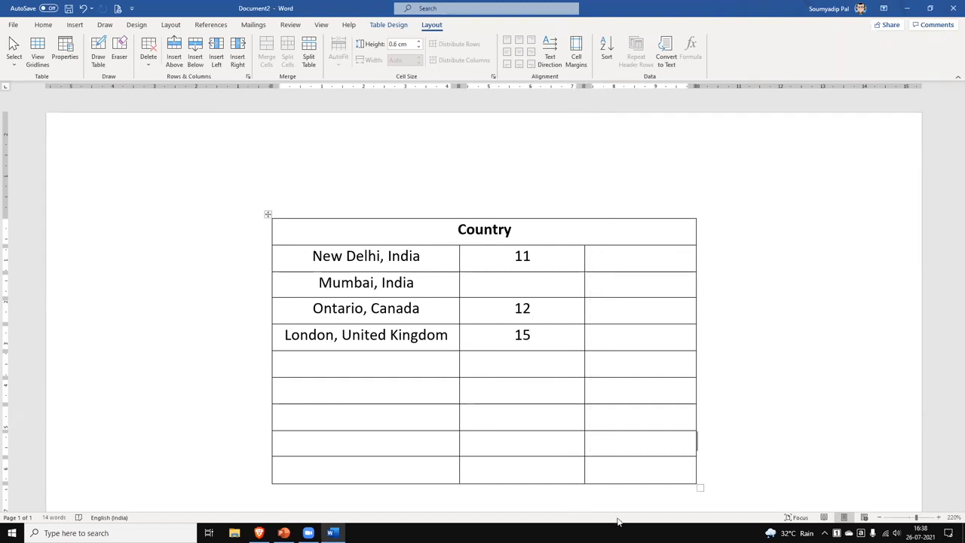
# Distribute the second and third columns to an equal 2.84 cm each.
pyautogui.click(509, 260)
pyautogui.moveTo(547, 276); pyautogui.dragTo(627, 465)
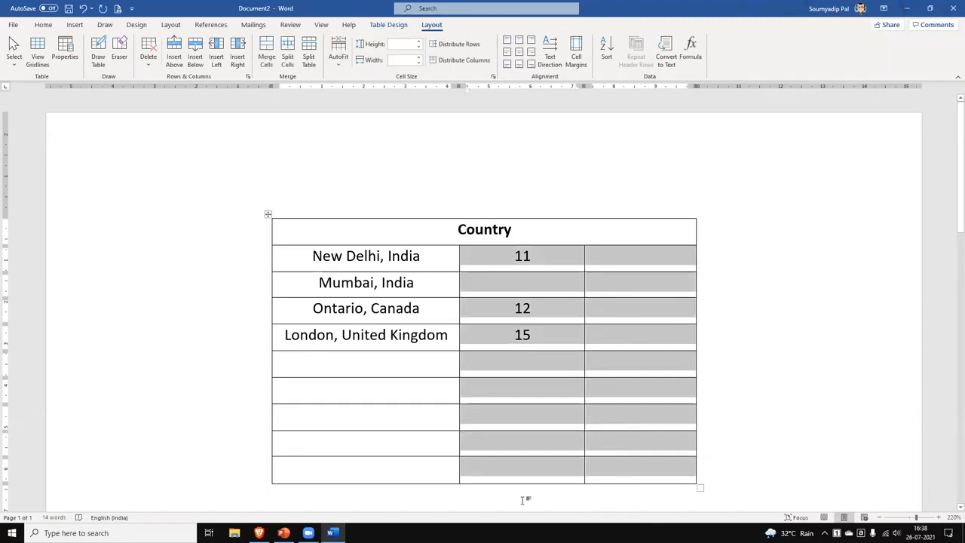
pyautogui.click(463, 62)
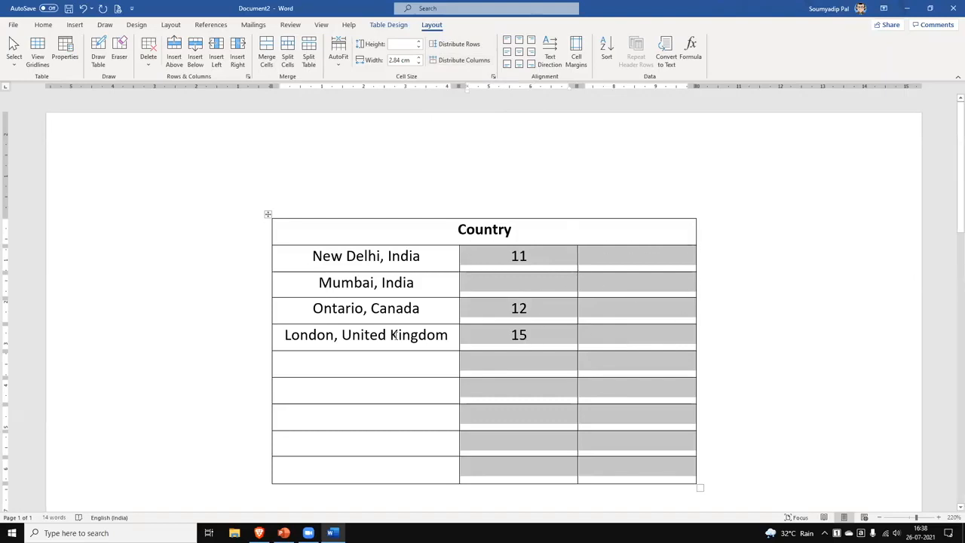
pyautogui.click(354, 384)
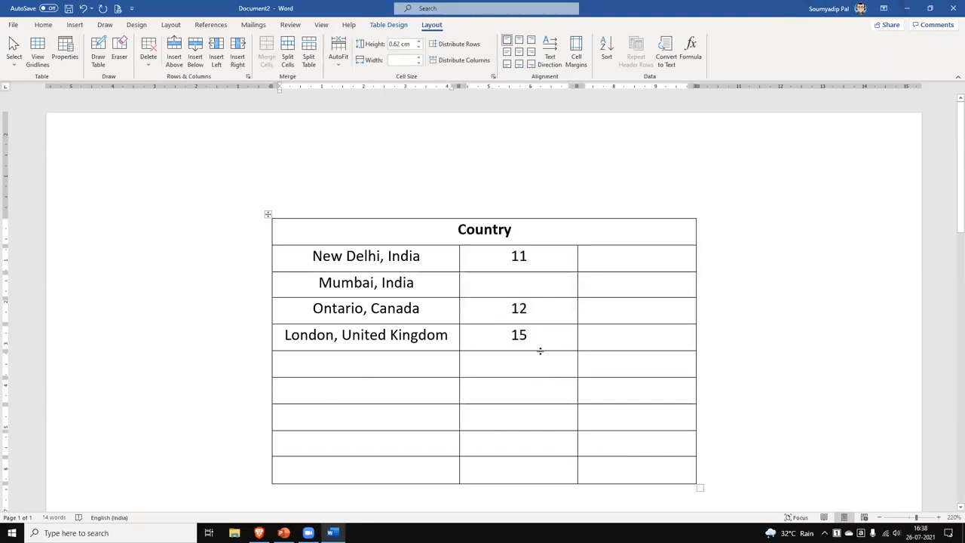
pyautogui.moveTo(577, 281); pyautogui.dragTo(647, 281)
pyautogui.moveTo(546, 256); pyautogui.dragTo(678, 471)
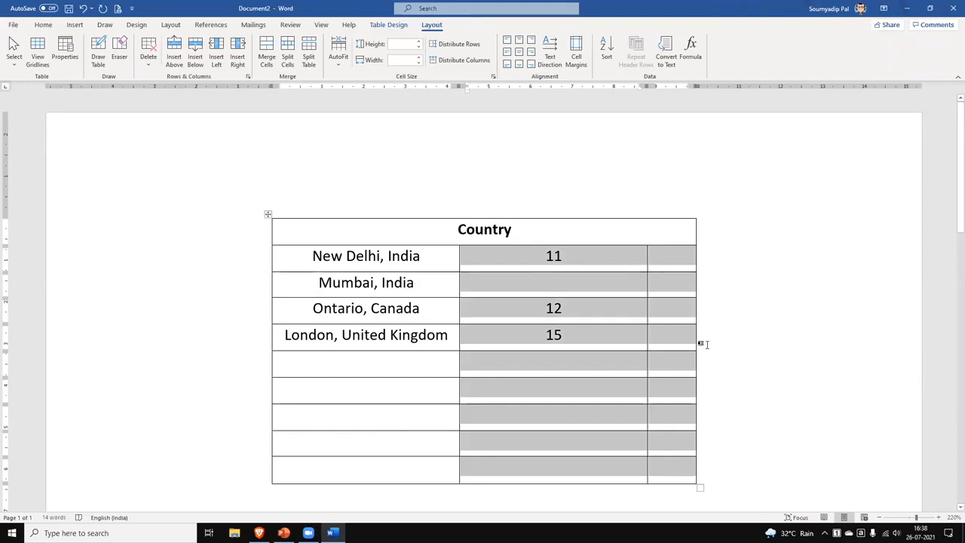
pyautogui.click(460, 60)
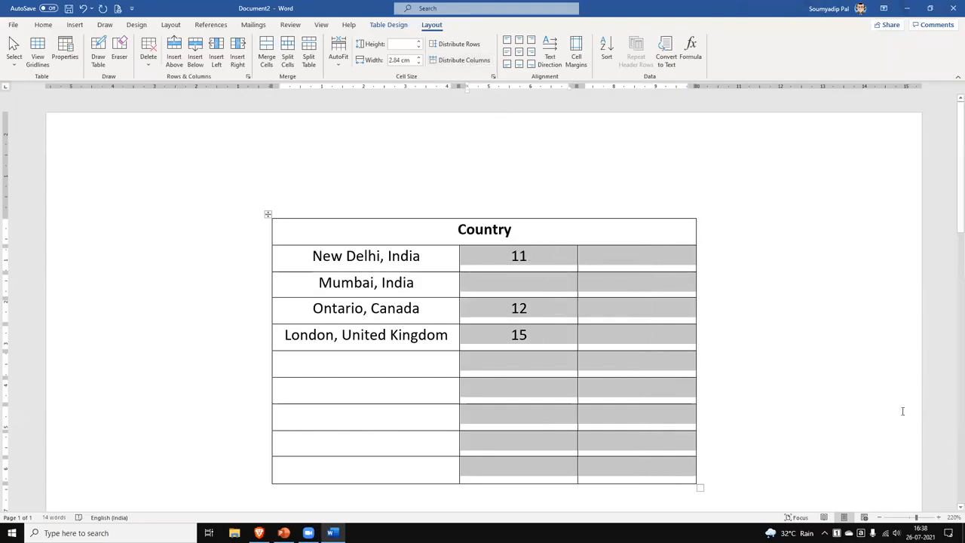
pyautogui.click(855, 405)
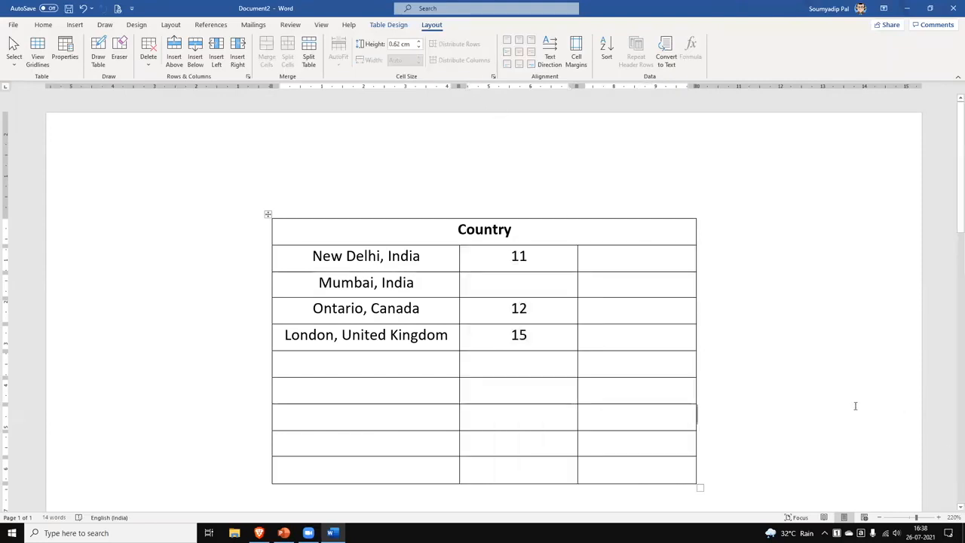
# Narrow the first column and distribute all body rows to equal height.
pyautogui.moveTo(456, 282); pyautogui.dragTo(399, 282)
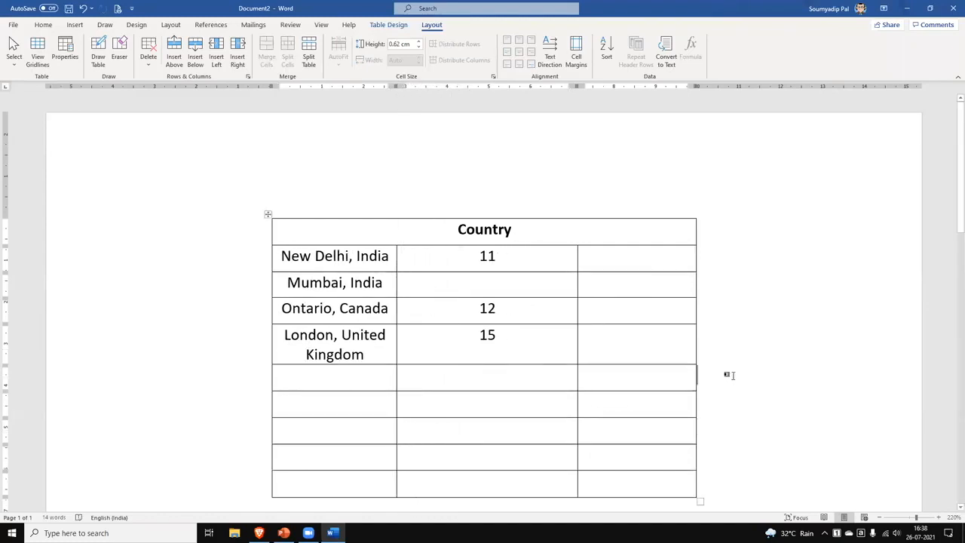
pyautogui.click(278, 257)
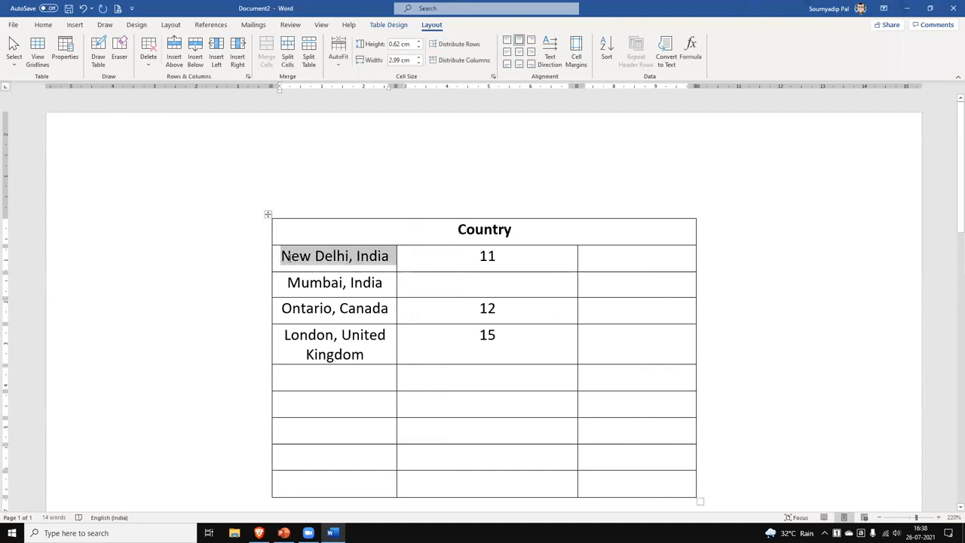
pyautogui.click(282, 257)
pyautogui.moveTo(282, 256); pyautogui.dragTo(648, 482)
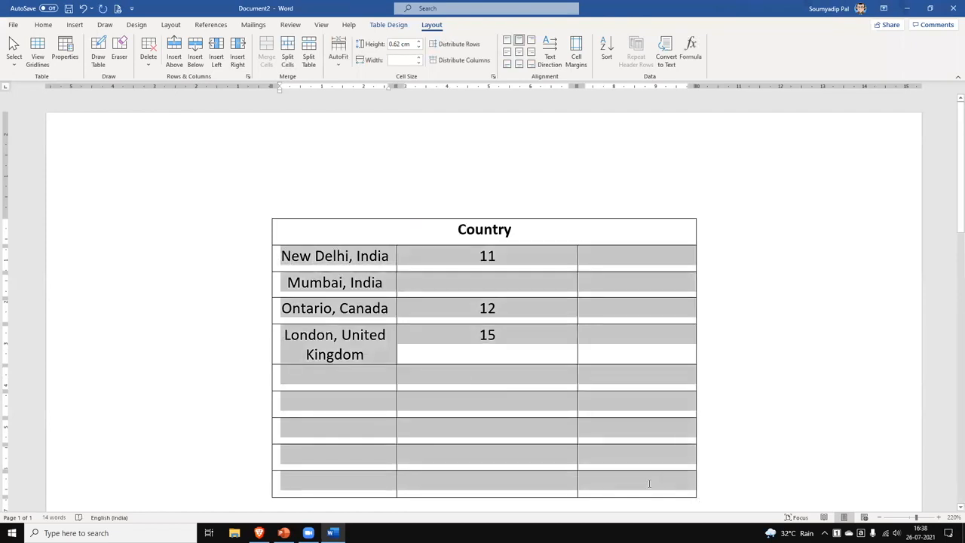
pyautogui.click(453, 44)
pyautogui.click(769, 450)
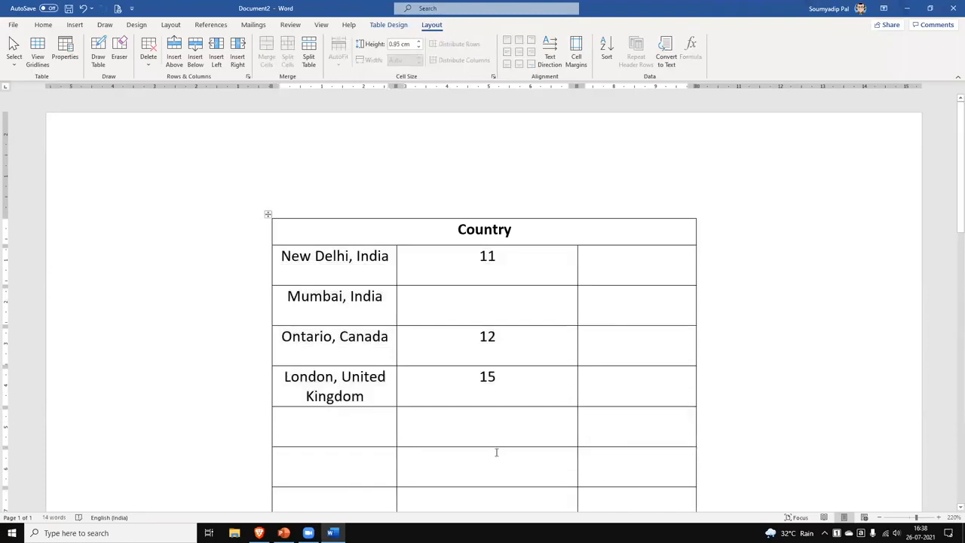
pyautogui.scroll(-3, 463, 424)
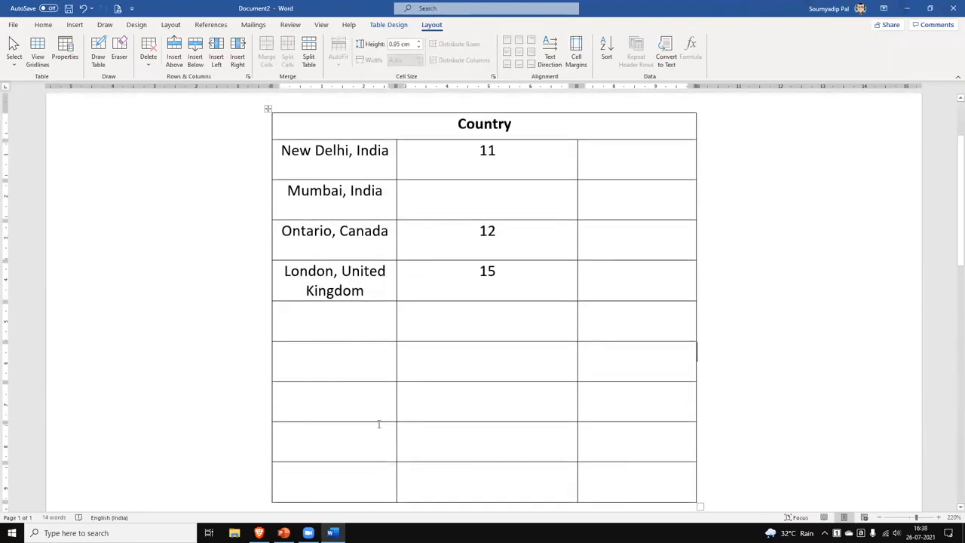
# Centre the body rows' text vertically in their cells.
pyautogui.moveTo(282, 151)
pyautogui.mouseDown()
pyautogui.moveTo(530, 280)
pyautogui.moveTo(624, 302)
pyautogui.moveTo(648, 483)
pyautogui.mouseUp()
pyautogui.click(519, 52)
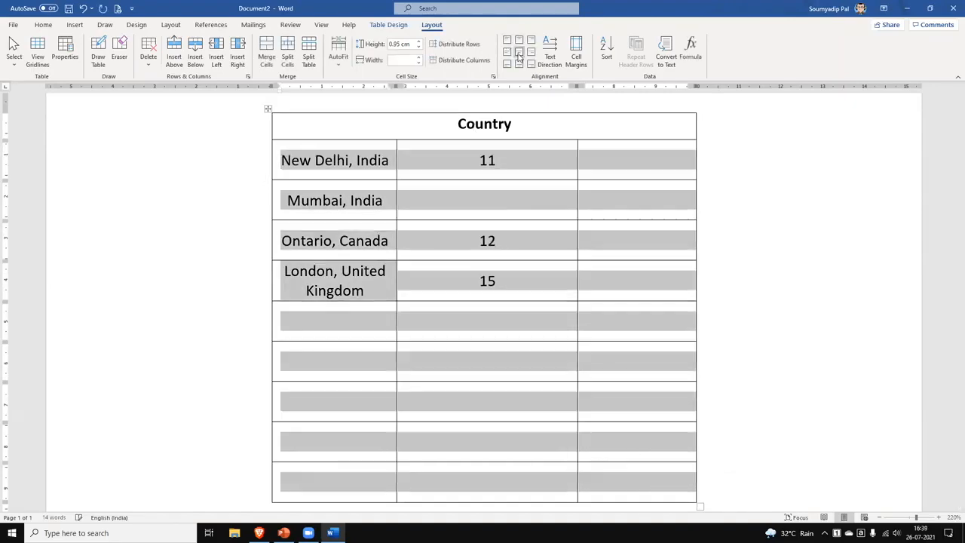
pyautogui.click(769, 374)
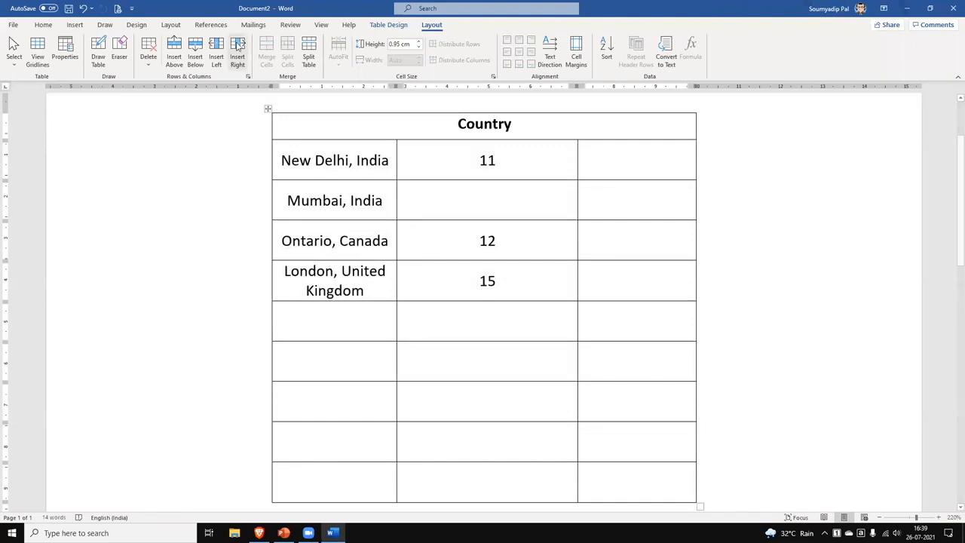
# Distribute the three columns to an equal 3.39 cm width.
pyautogui.moveTo(284, 159)
pyautogui.mouseDown()
pyautogui.moveTo(571, 389)
pyautogui.moveTo(641, 487)
pyautogui.mouseUp()
pyautogui.click(472, 65)
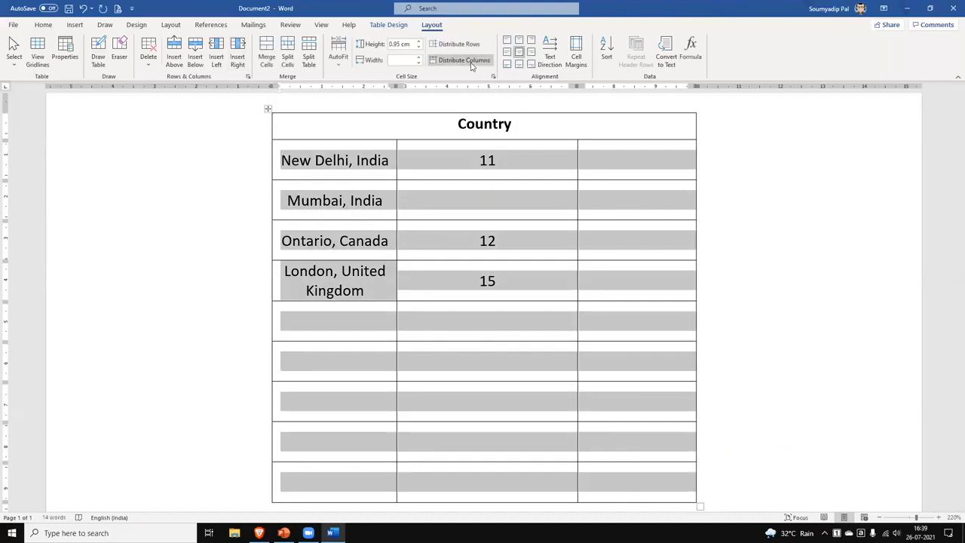
pyautogui.click(785, 393)
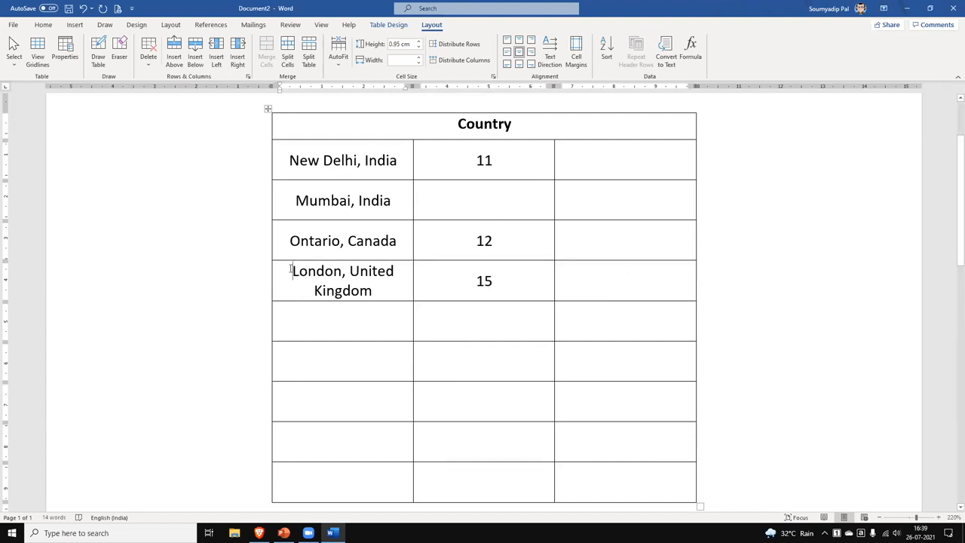
# Lower the left cell margin to 0.05 cm, reduce the right margin, and narrow the city column.
pyautogui.keyDown('shift'); pyautogui.click(378, 293); pyautogui.keyUp('shift')
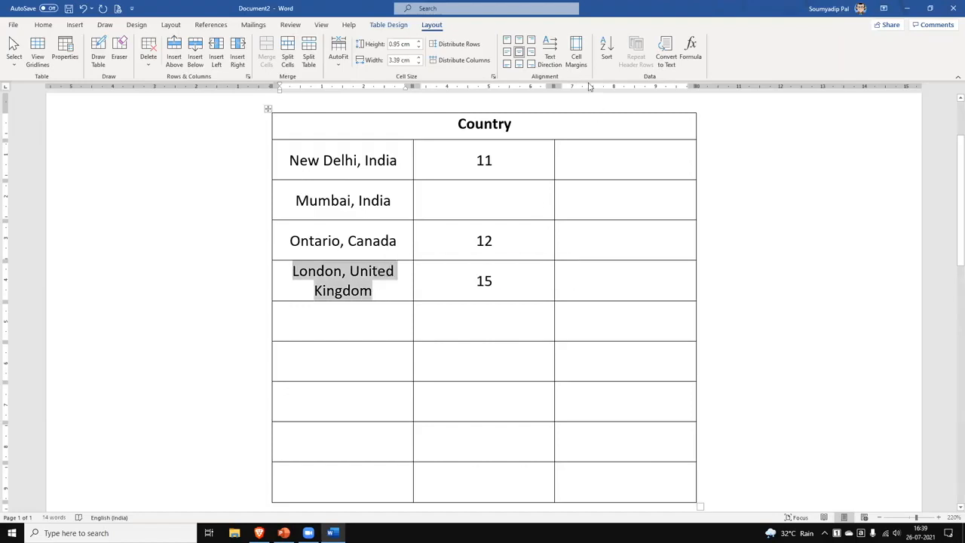
pyautogui.click(581, 58)
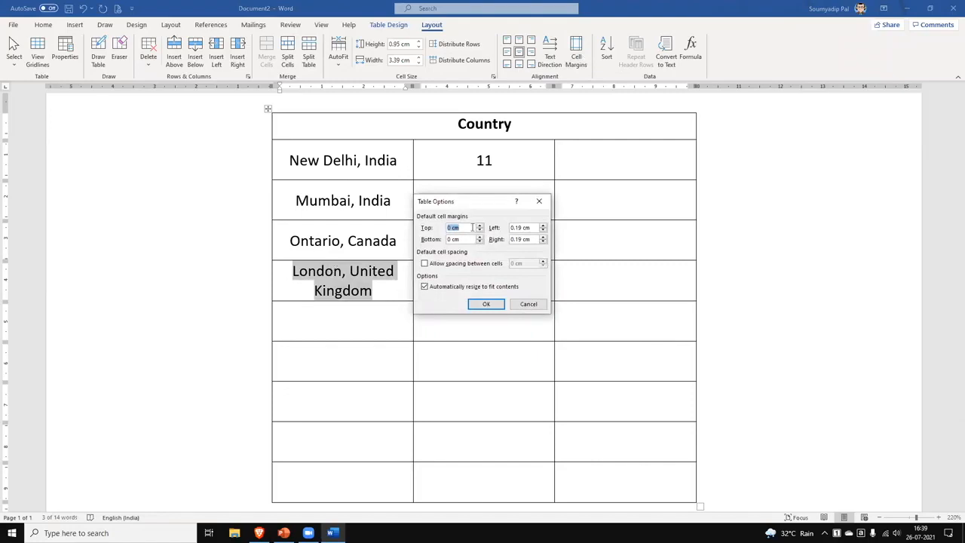
pyautogui.click(543, 230)
pyautogui.click(543, 230)
pyautogui.click(544, 231)
pyautogui.click(543, 241)
pyautogui.click(543, 241)
pyautogui.click(543, 241)
pyautogui.click(487, 304)
pyautogui.moveTo(408, 270); pyautogui.dragTo(386, 271)
pyautogui.click(403, 287)
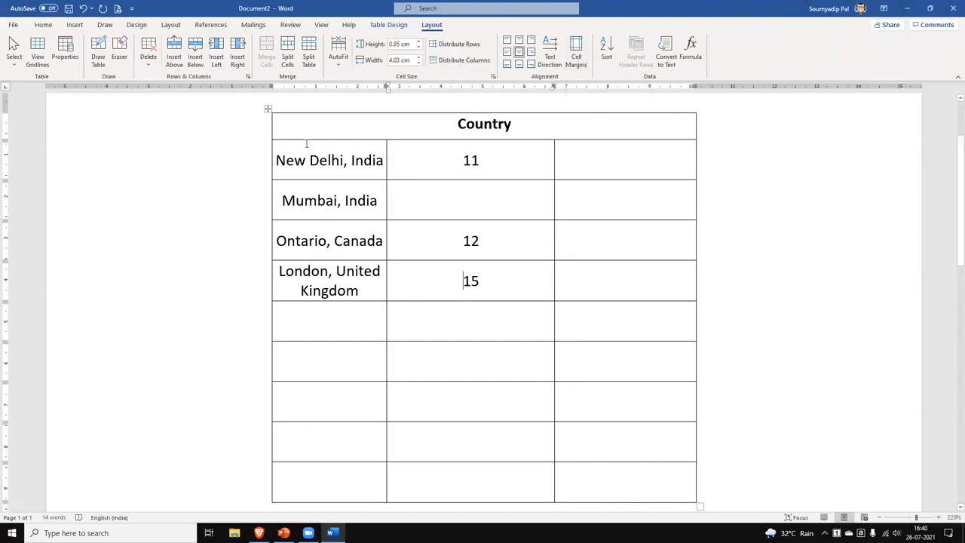
# Replace 'New Delhi, India' with January, undoing an accidental February in the 11 cell.
pyautogui.moveTo(290, 159); pyautogui.dragTo(381, 163)
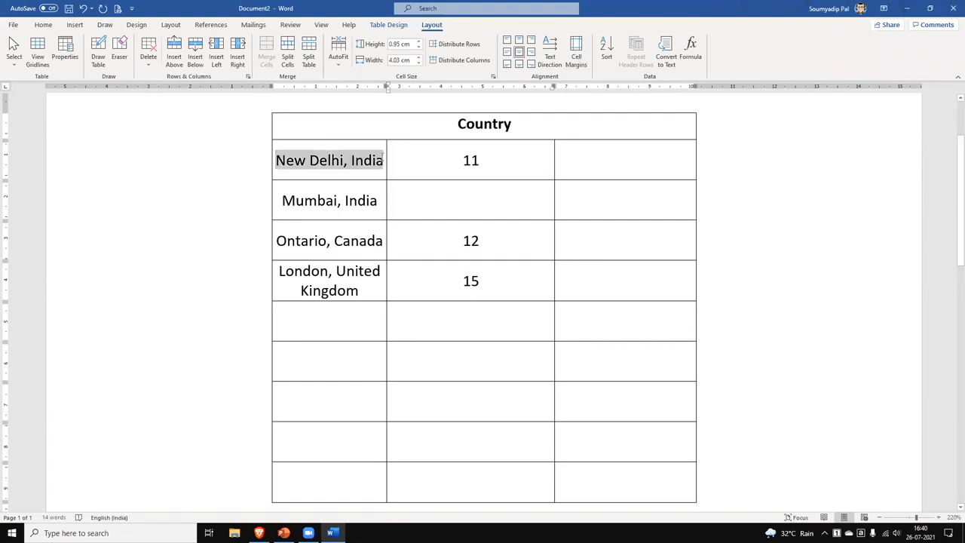
pyautogui.write('January')
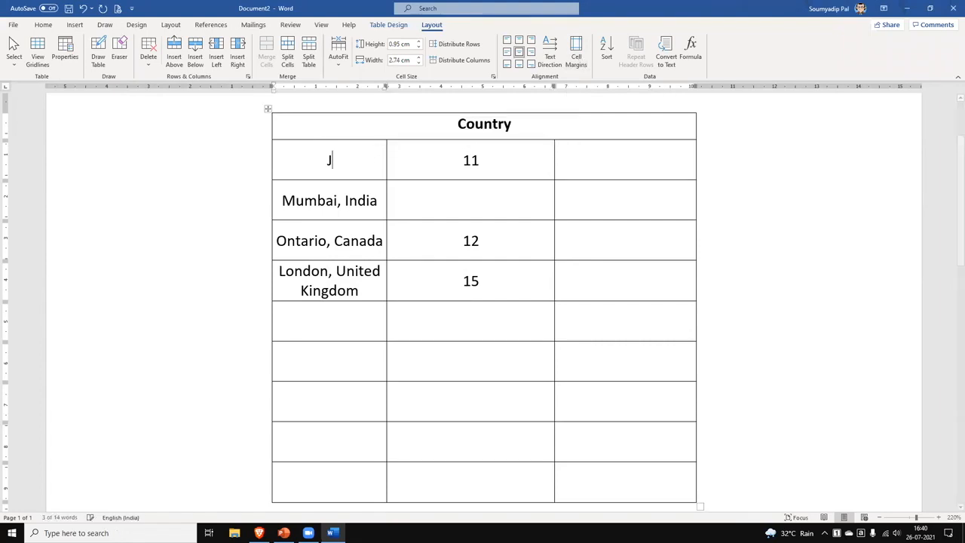
pyautogui.press('Tab')
pyautogui.write('February')
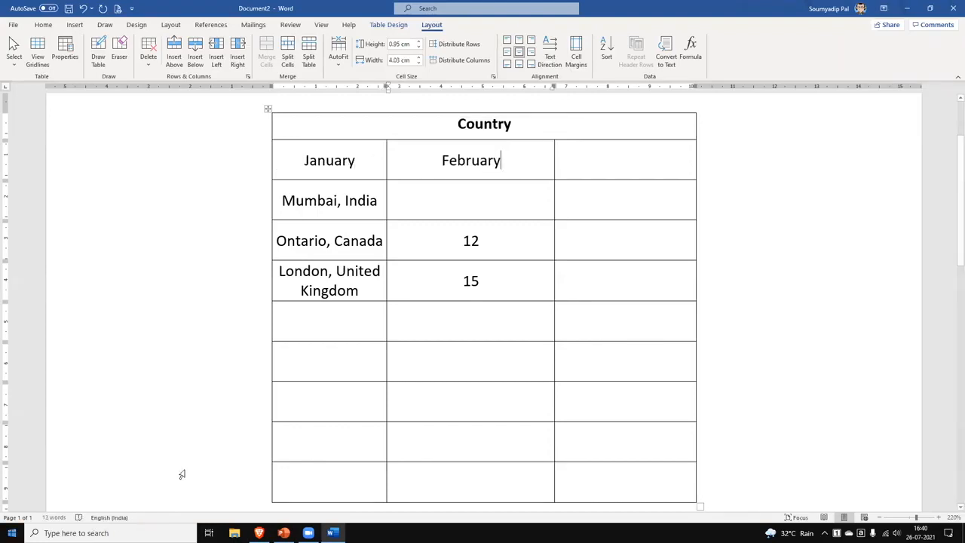
pyautogui.doubleClick(480, 160)
pyautogui.hotkey('ctrl', 'z')
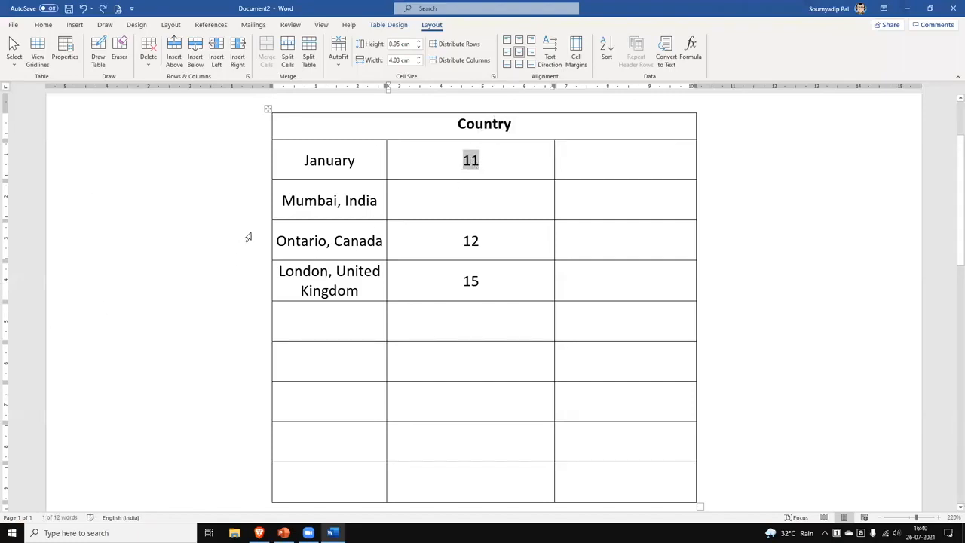
# Replace Mumbai, Ontario and London entries with February, March and April.
pyautogui.moveTo(284, 200); pyautogui.dragTo(380, 201)
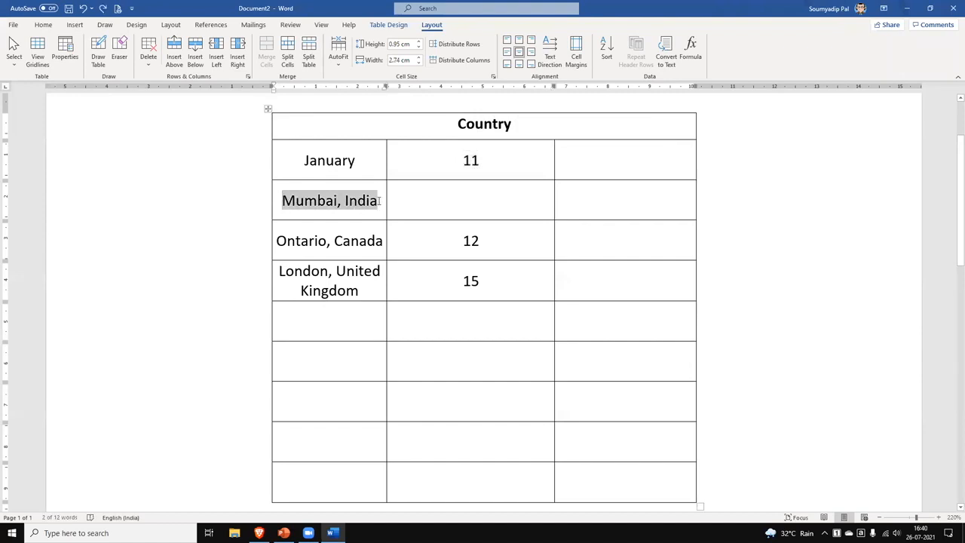
pyautogui.write('February')
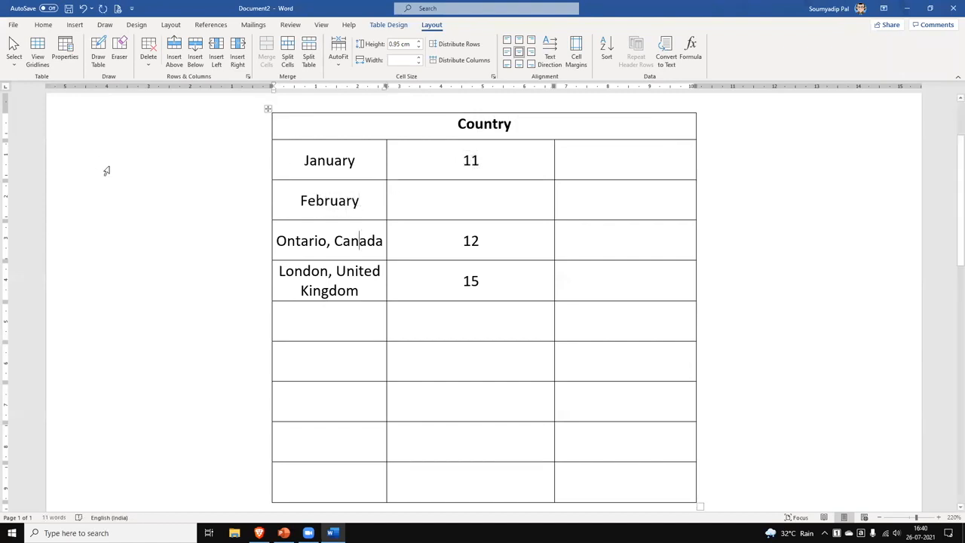
pyautogui.moveTo(277, 240); pyautogui.dragTo(384, 242)
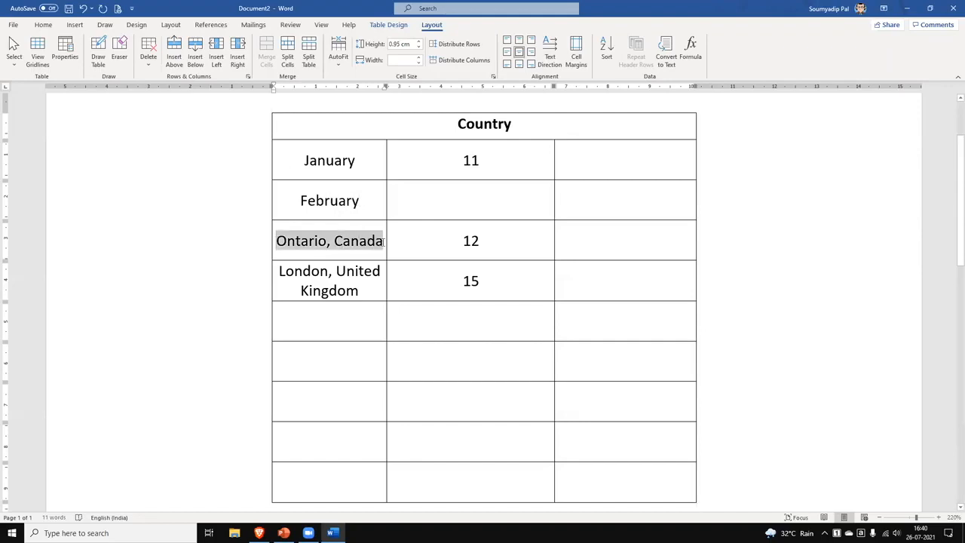
pyautogui.write('March')
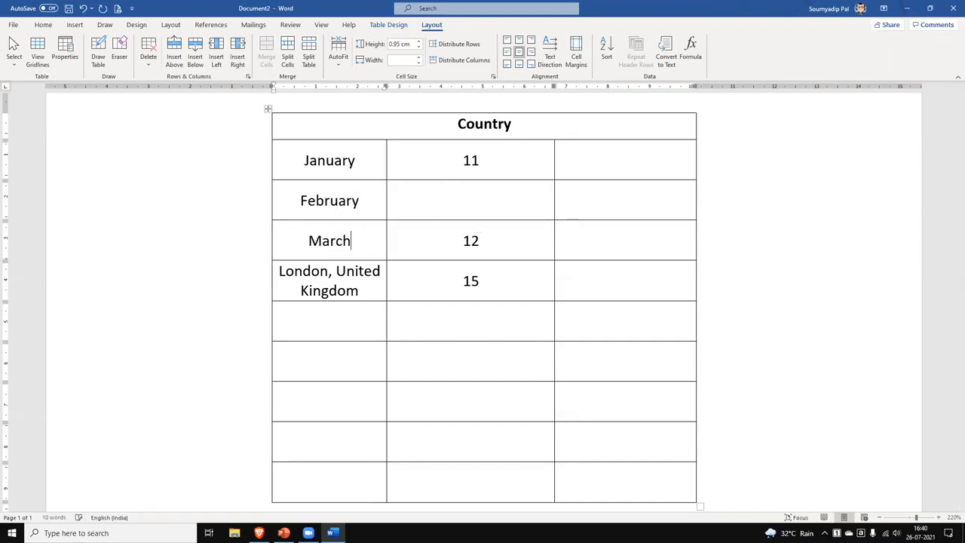
pyautogui.doubleClick(360, 291)
pyautogui.moveTo(256, 277); pyautogui.dragTo(252, 271)
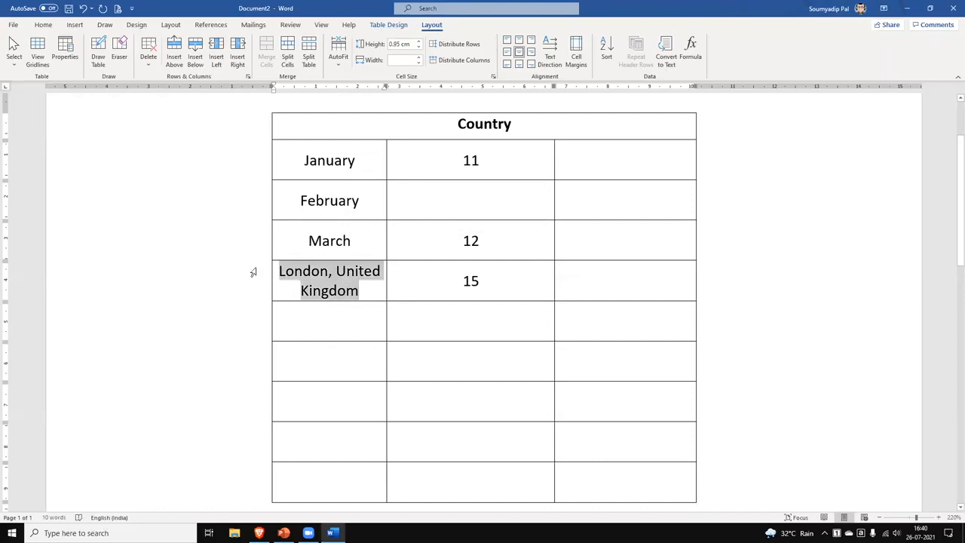
pyautogui.write('April')
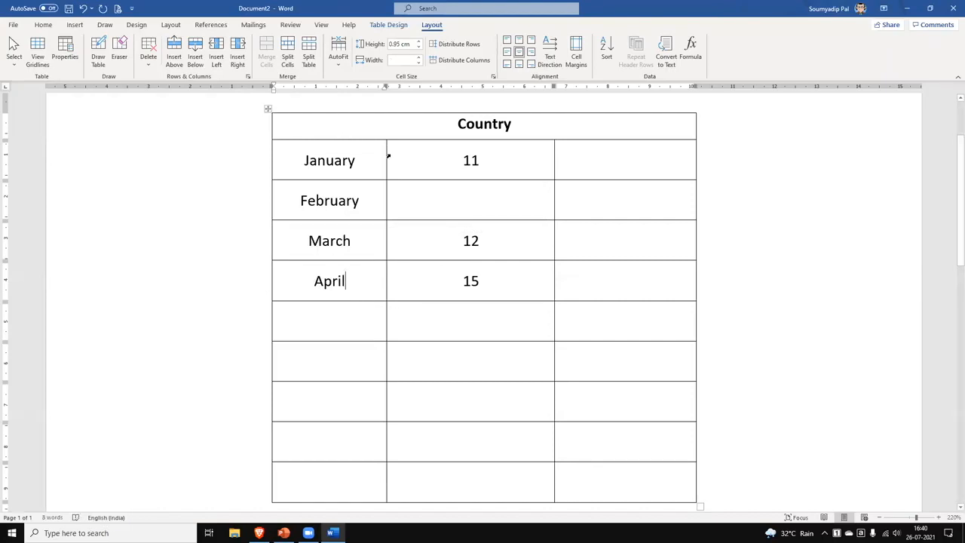
# Turn the month names bottom-to-top and narrow their column, widening the middle to 6.53 cm.
pyautogui.moveTo(386, 156); pyautogui.dragTo(334, 155)
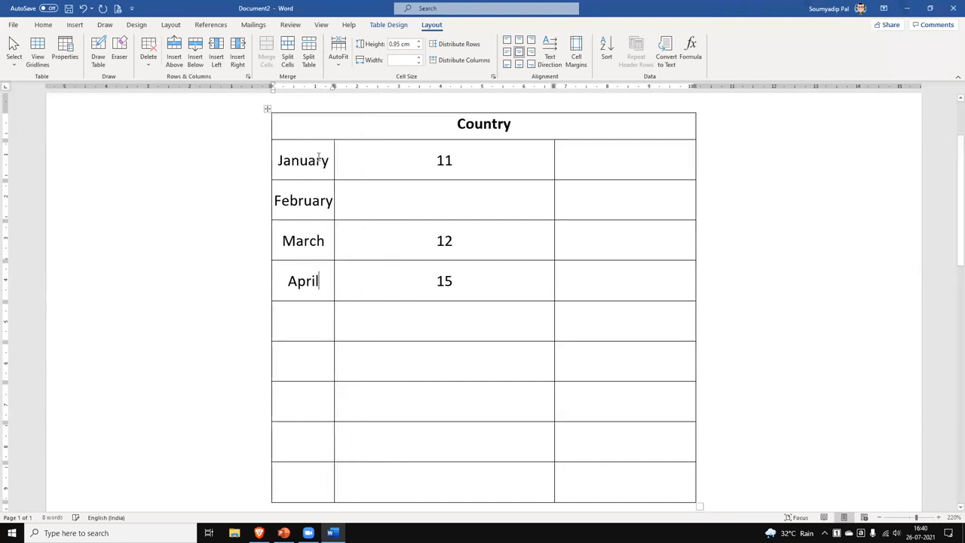
pyautogui.click(550, 52)
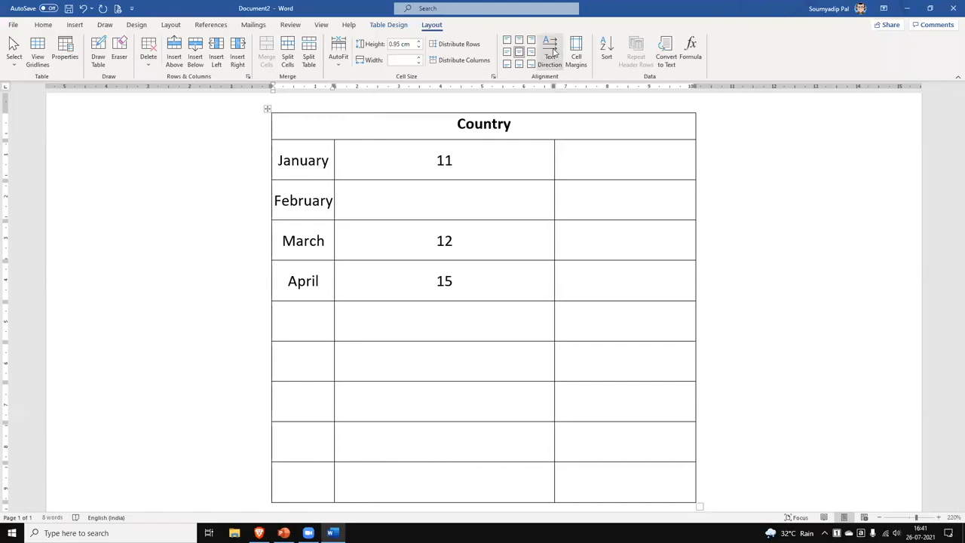
pyautogui.moveTo(281, 160); pyautogui.dragTo(339, 299)
pyautogui.click(289, 148)
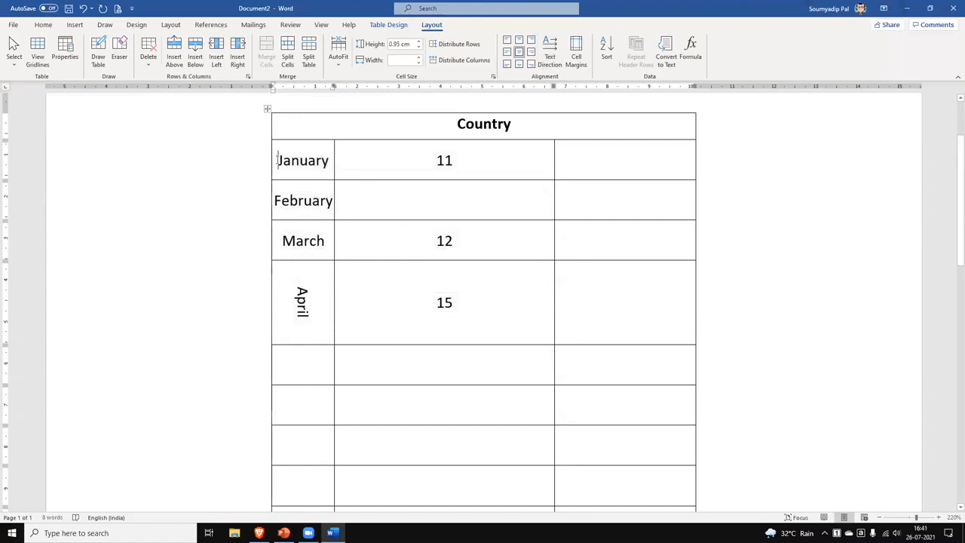
pyautogui.hotkey('shift', 'Down')
pyautogui.hotkey('shift', 'Down')
pyautogui.hotkey('shift', 'Down')
pyautogui.hotkey('shift', 'Down')
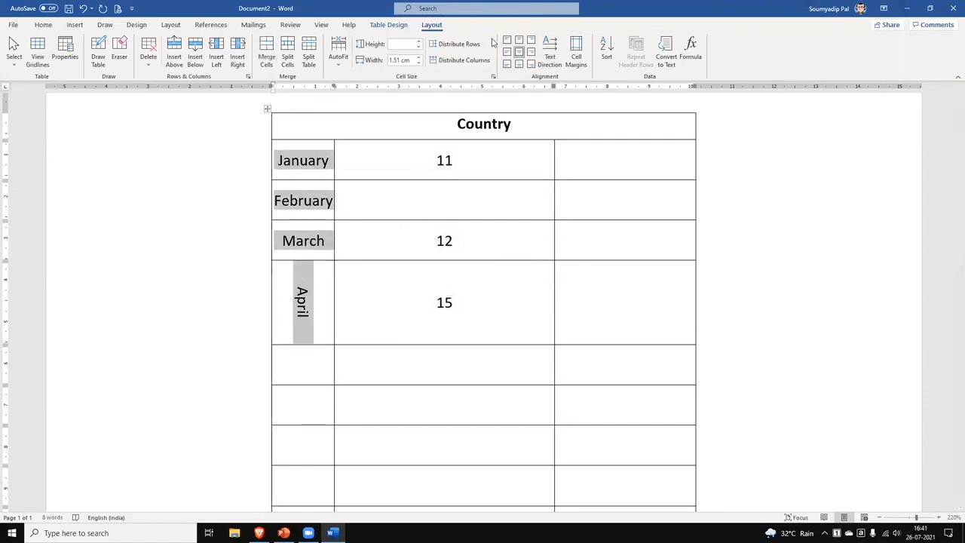
pyautogui.click(548, 53)
pyautogui.click(549, 52)
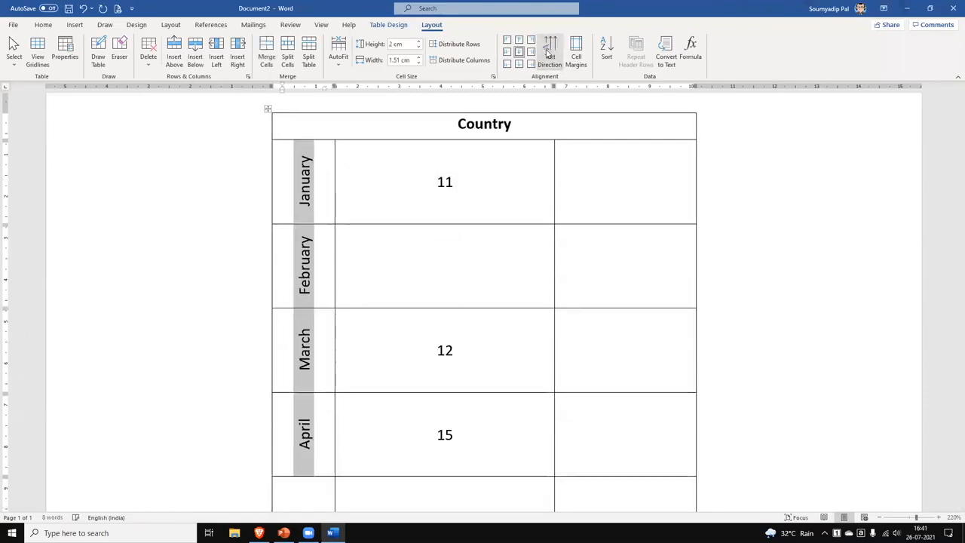
pyautogui.click(608, 310)
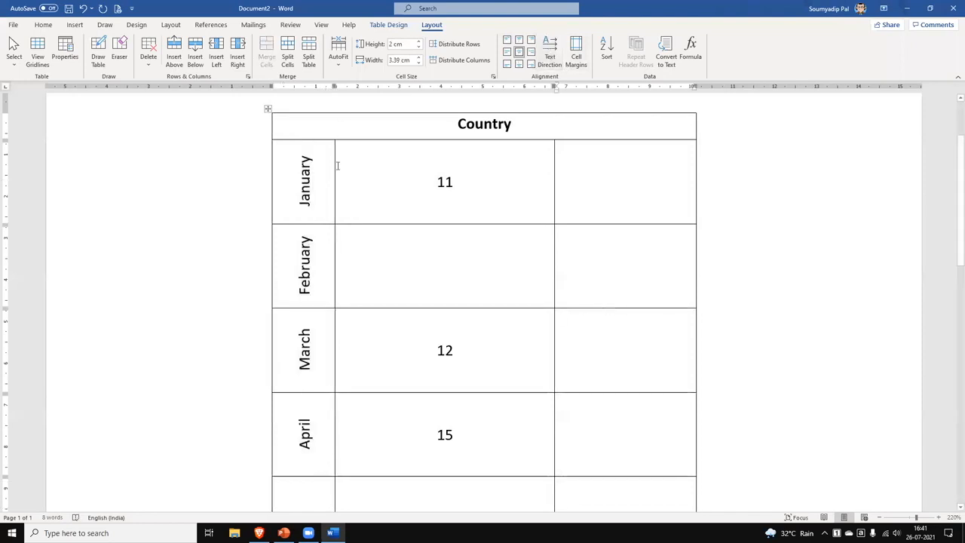
pyautogui.moveTo(335, 164); pyautogui.dragTo(288, 159)
pyautogui.click(521, 341)
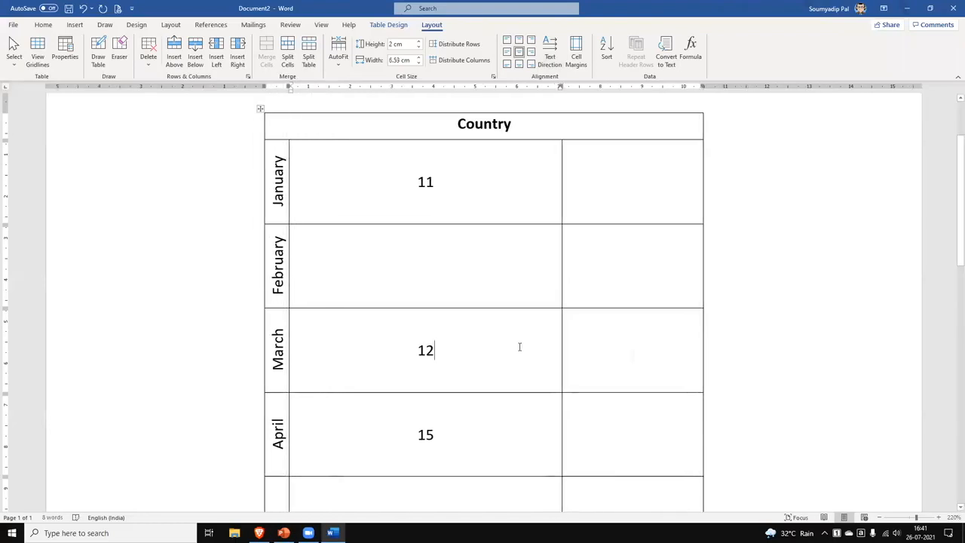
pyautogui.click(117, 9)
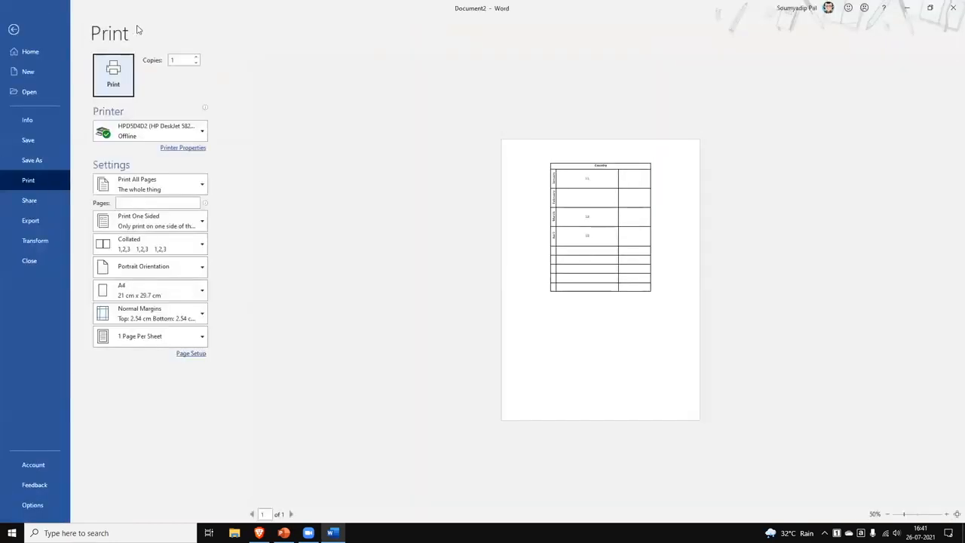
pyautogui.click(13, 30)
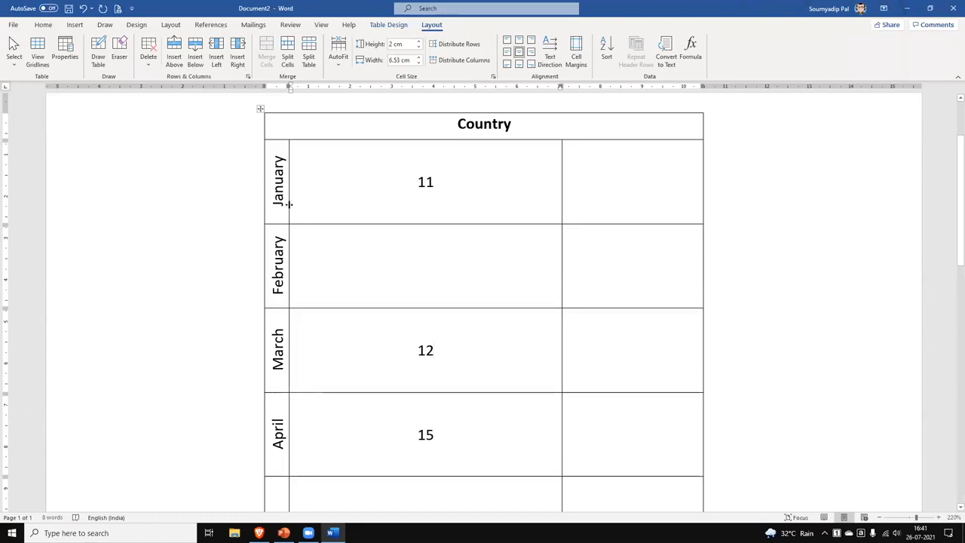
# Overwrite January with a person's full name and widen the first column to fit it.
pyautogui.moveTo(277, 206); pyautogui.dragTo(280, 153)
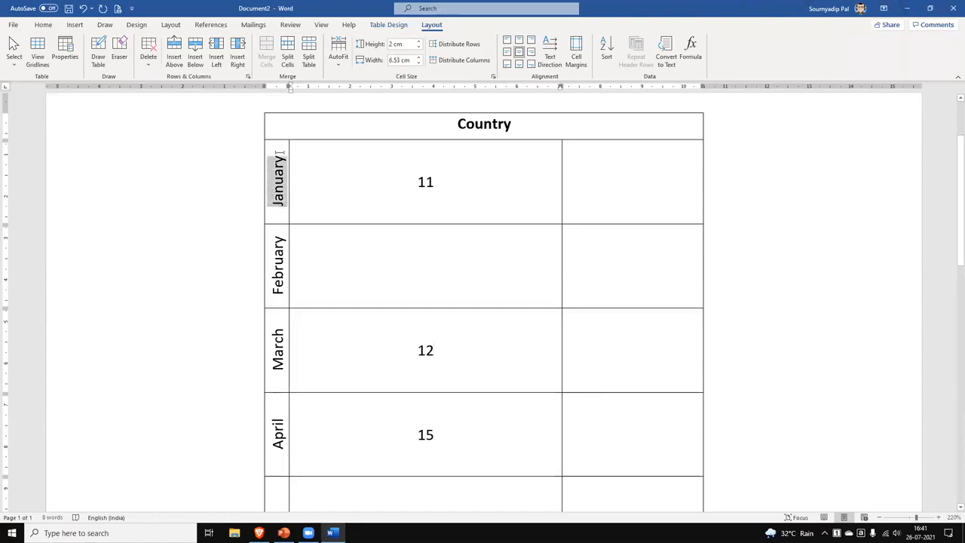
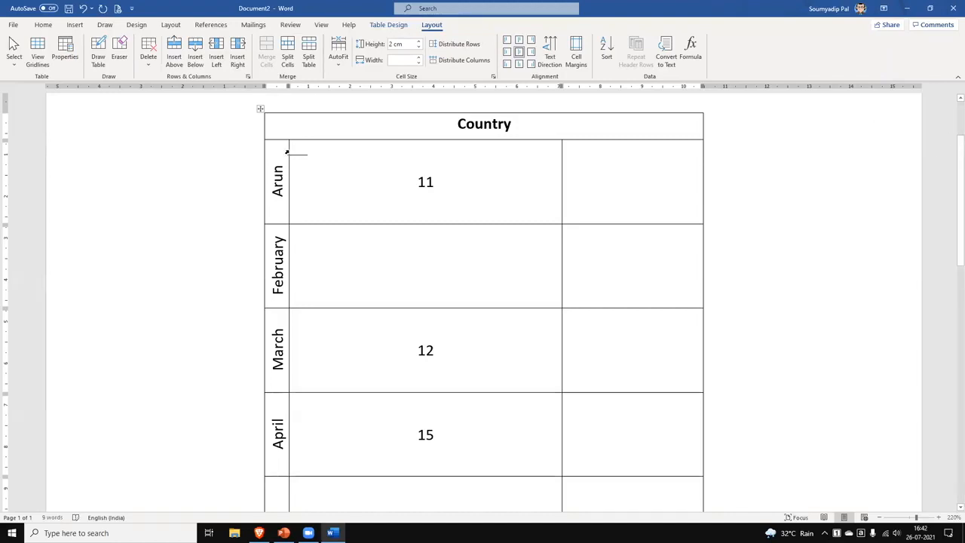
pyautogui.moveTo(288, 150); pyautogui.dragTo(315, 150)
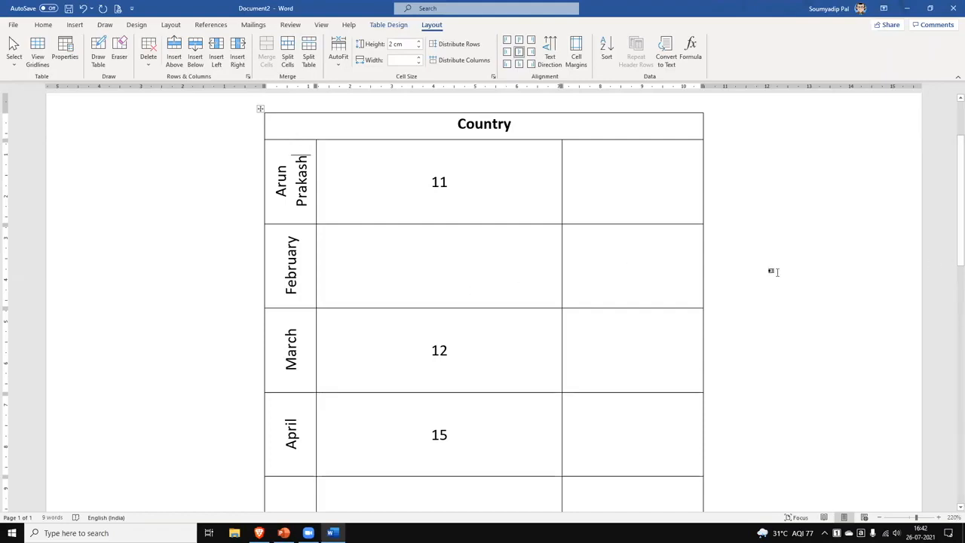
pyautogui.scroll(-3, 446, 460)
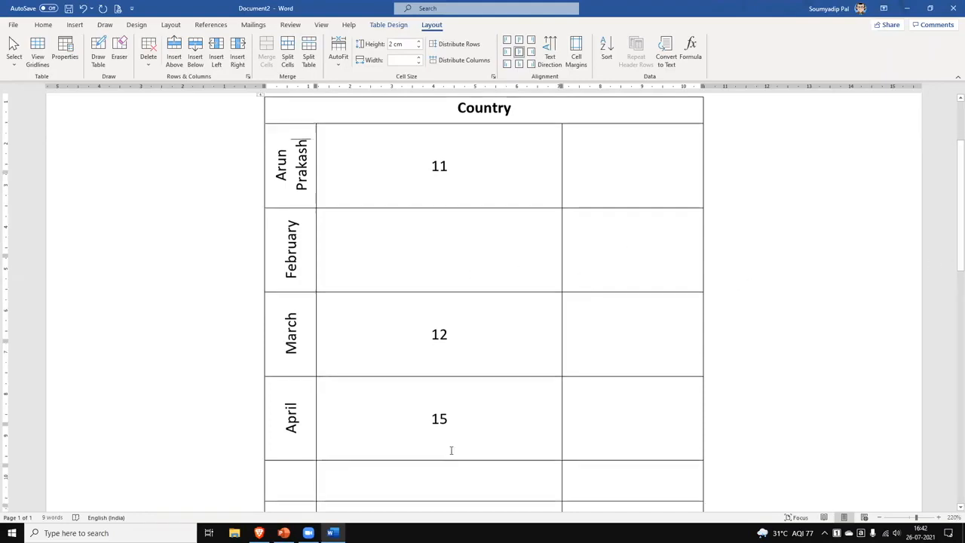
pyautogui.moveTo(441, 322); pyautogui.dragTo(626, 332)
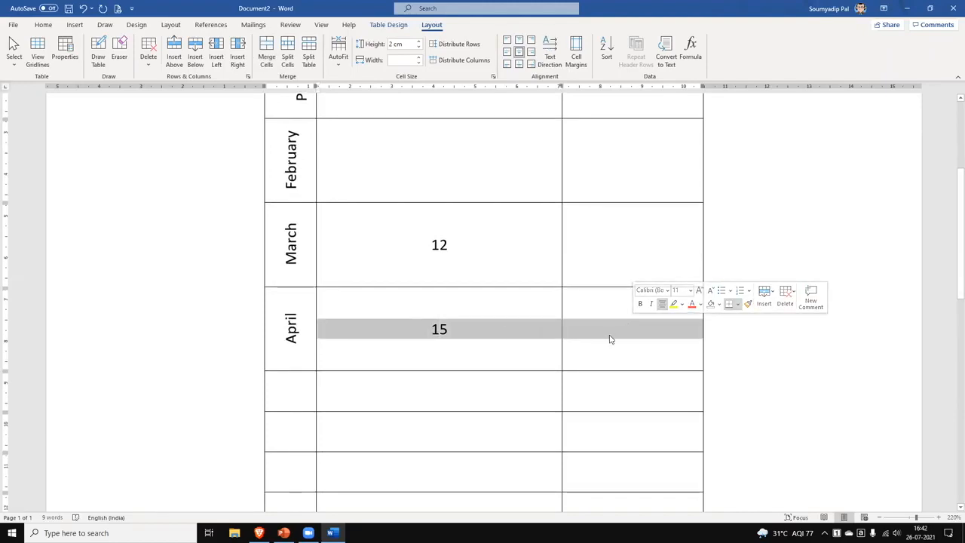
# Set the border pen to green, repaint the April row's edges and apply outside borders.
pyautogui.click(402, 25)
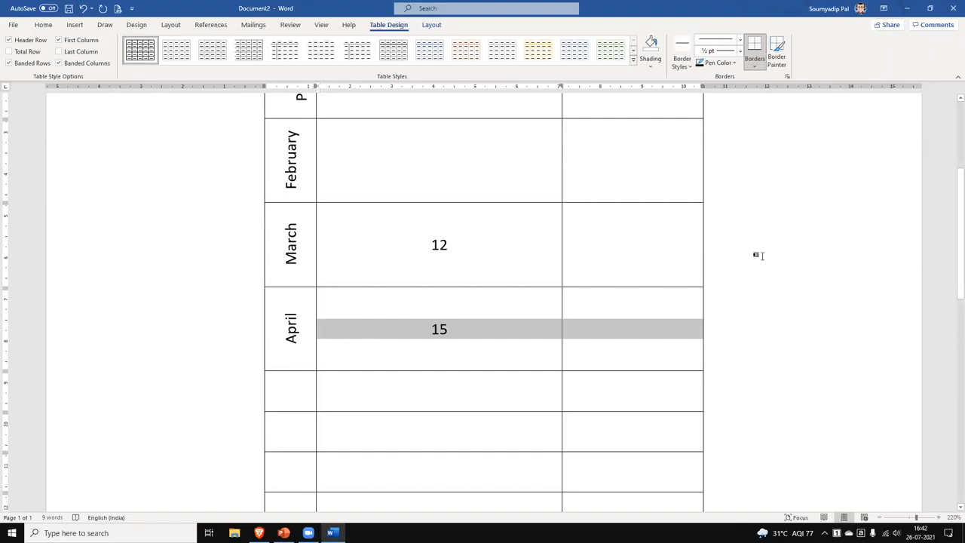
pyautogui.click(734, 67)
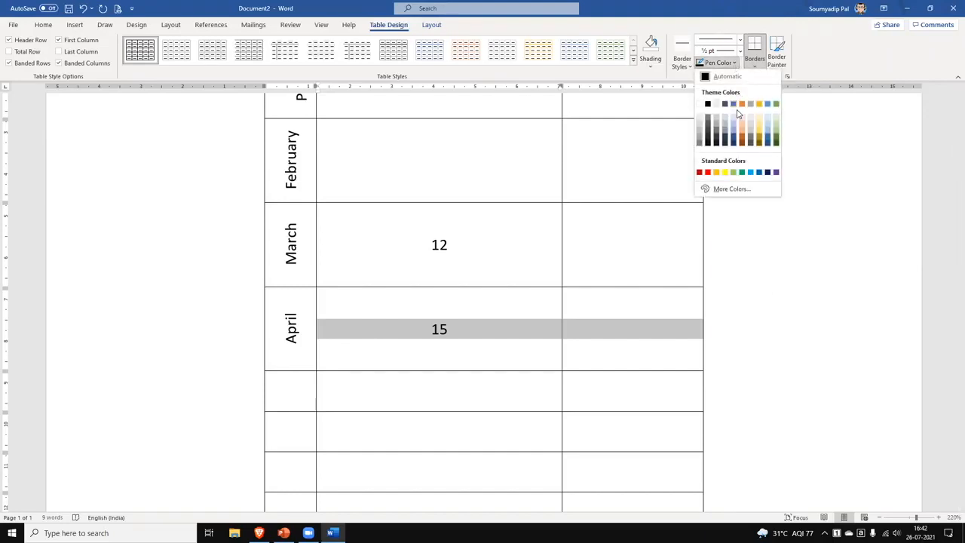
pyautogui.click(735, 173)
pyautogui.click(381, 286)
pyautogui.click(317, 303)
pyautogui.click(401, 370)
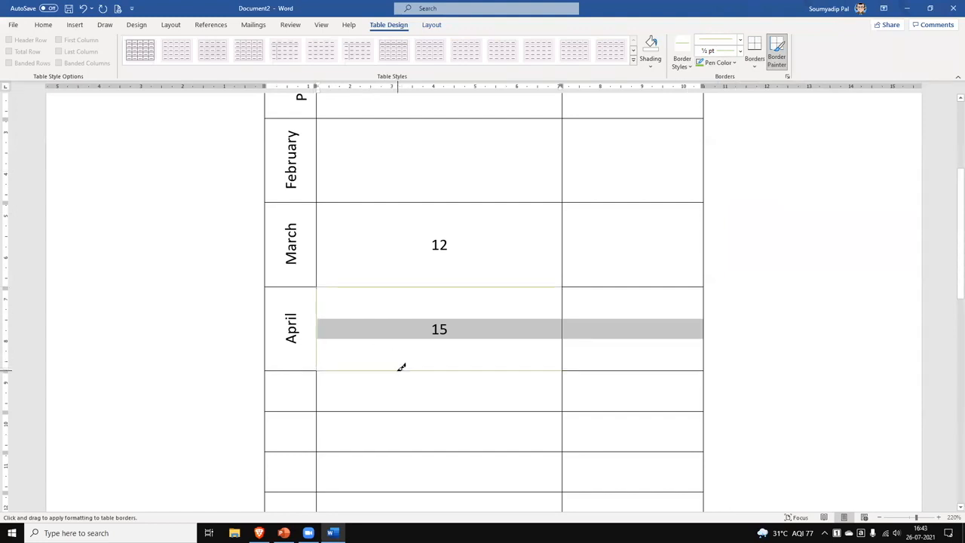
pyautogui.click(755, 66)
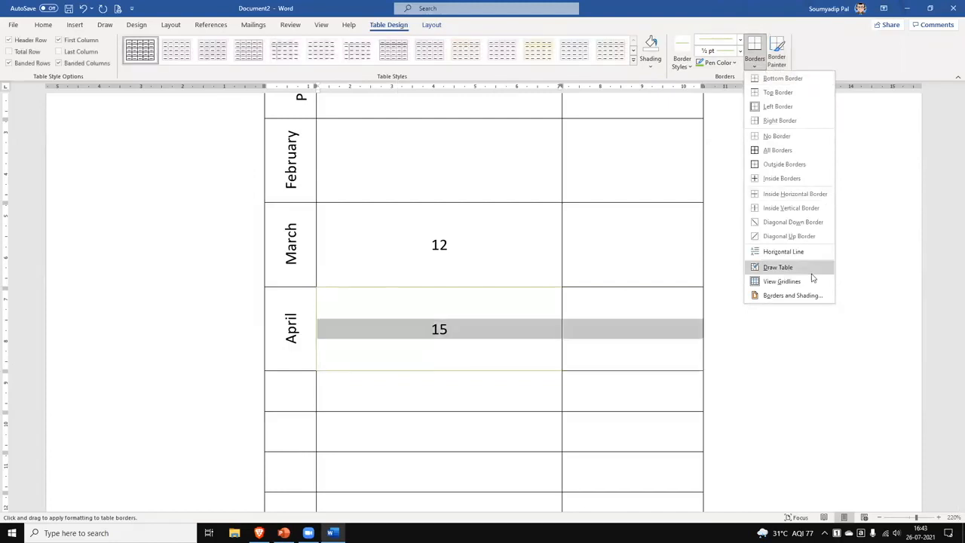
pyautogui.click(785, 165)
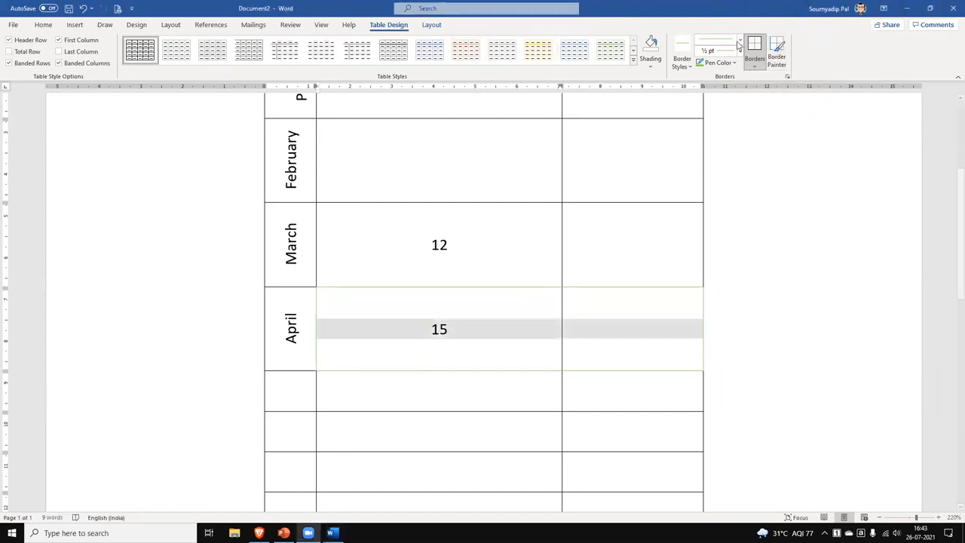
# Apply the thick green 3 pt line style as an outside border around the April row.
pyautogui.click(742, 41)
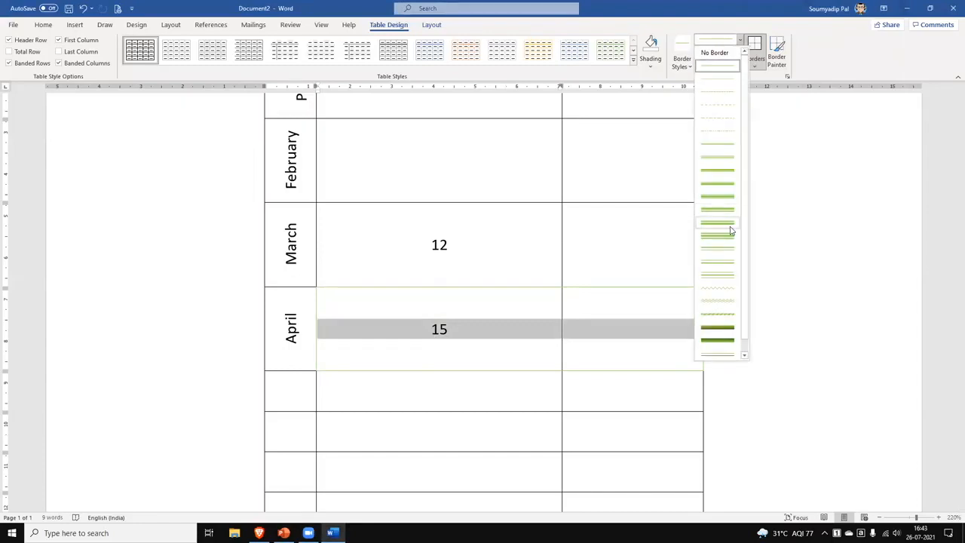
pyautogui.click(723, 330)
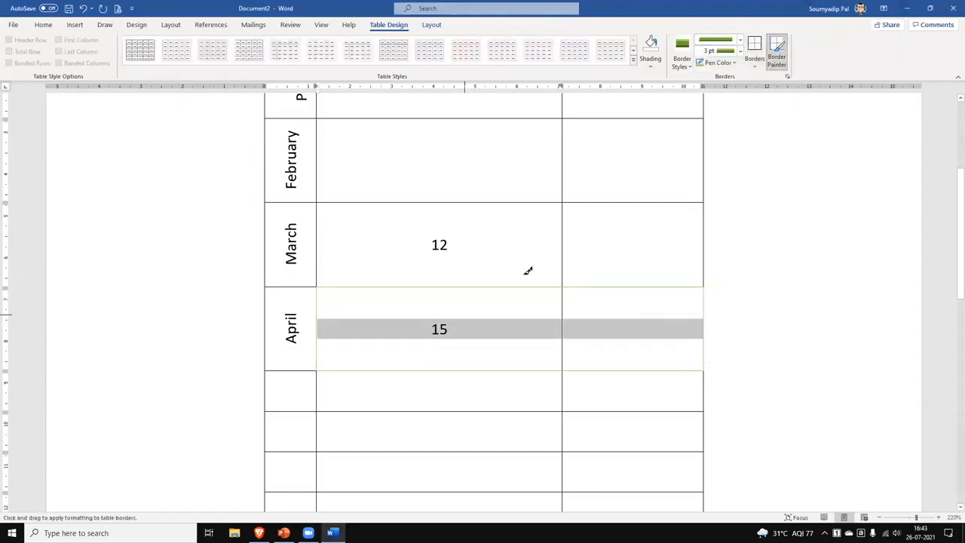
pyautogui.click(756, 66)
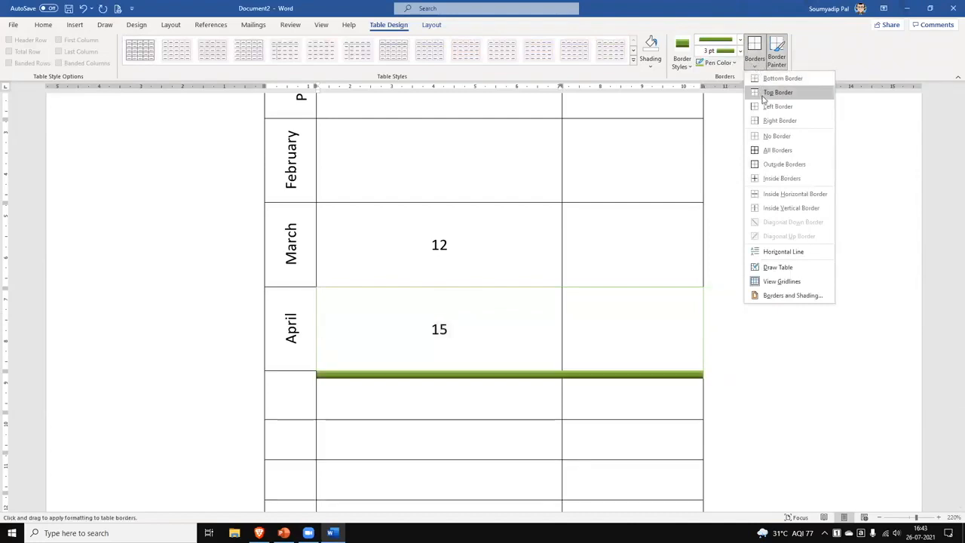
pyautogui.click(785, 164)
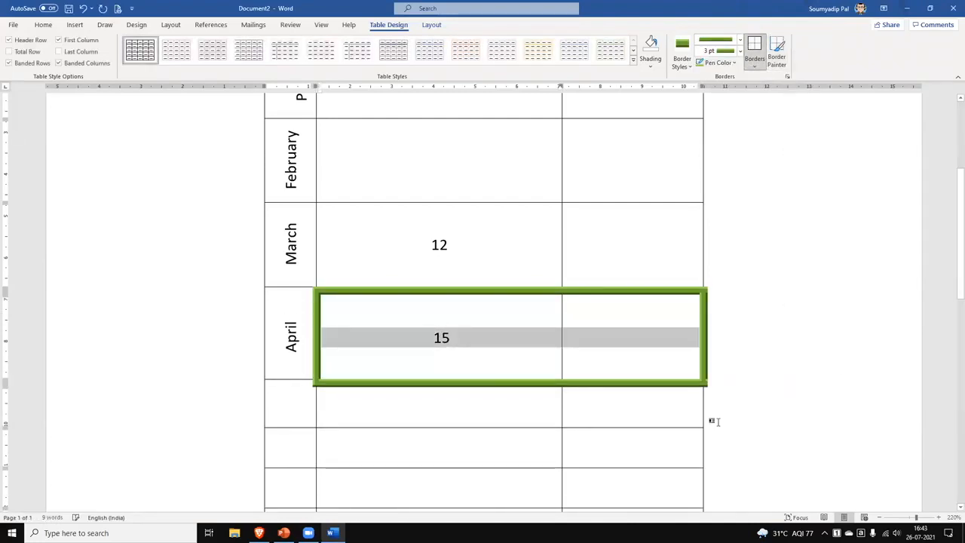
pyautogui.click(656, 401)
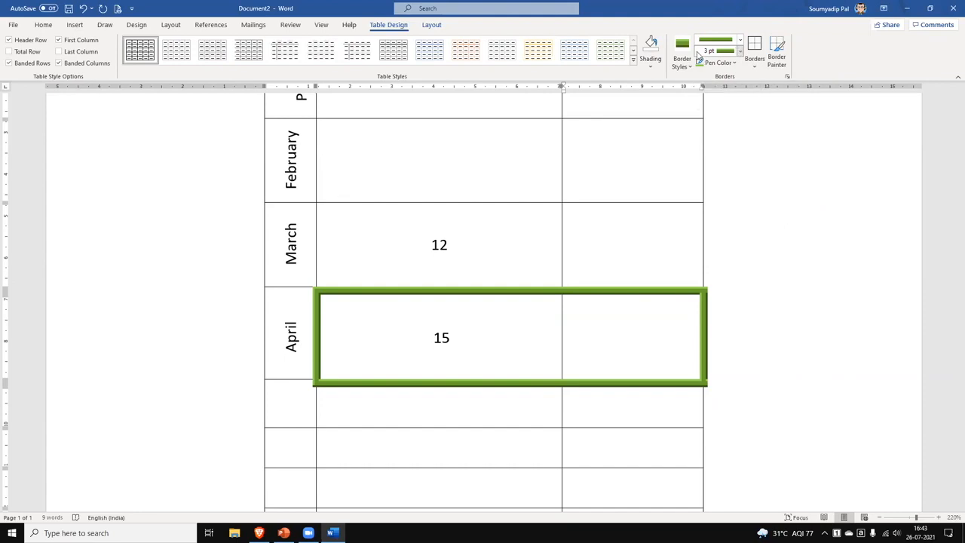
pyautogui.click(290, 25)
pyautogui.scroll(2, 470, 254)
# Select the February row's empty cells and give them a red ½ pt solid outside border.
pyautogui.moveTo(500, 215); pyautogui.dragTo(598, 214)
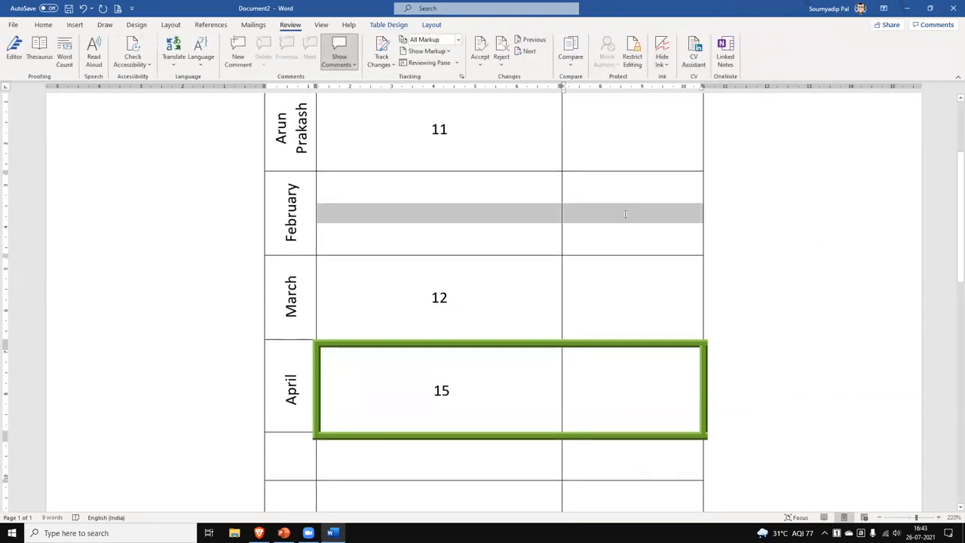
pyautogui.scroll(-3, 550, 81)
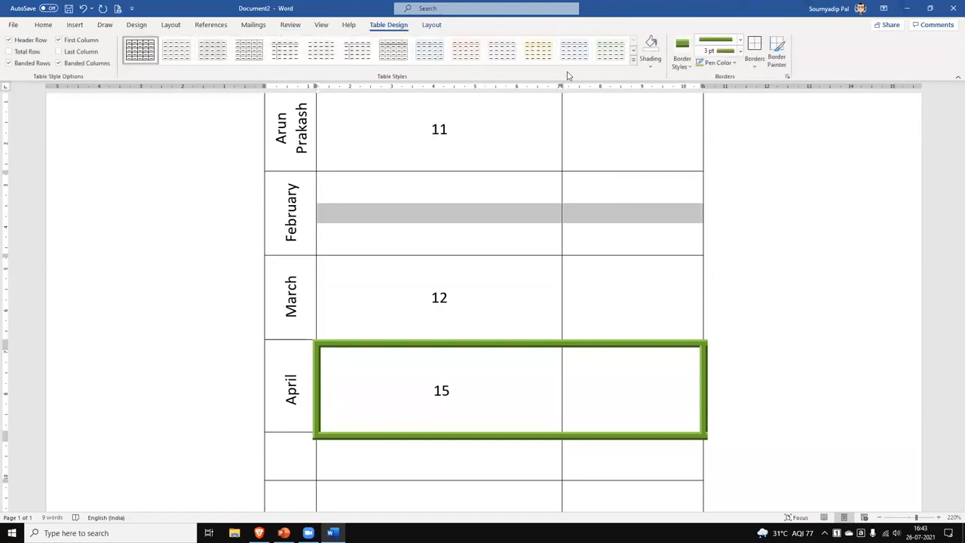
pyautogui.click(734, 63)
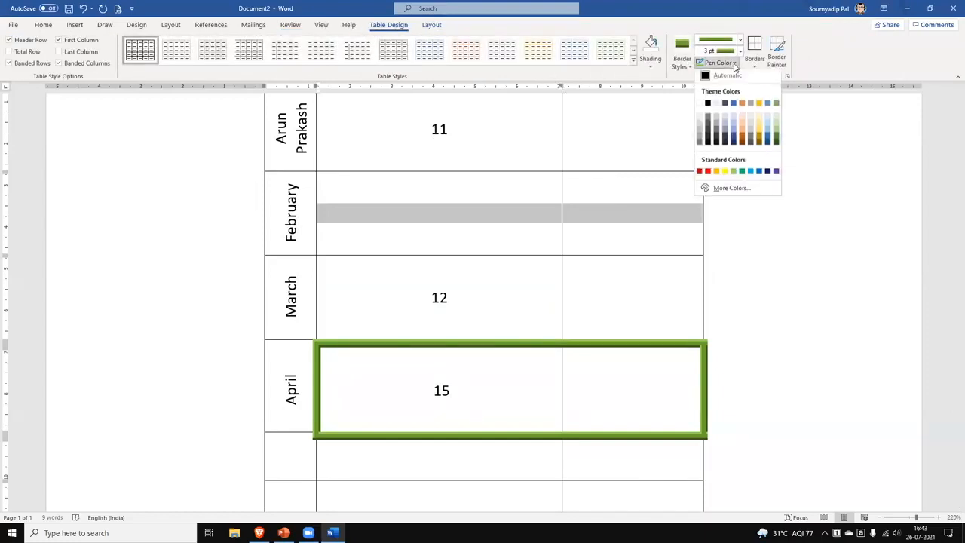
pyautogui.click(708, 172)
pyautogui.click(740, 39)
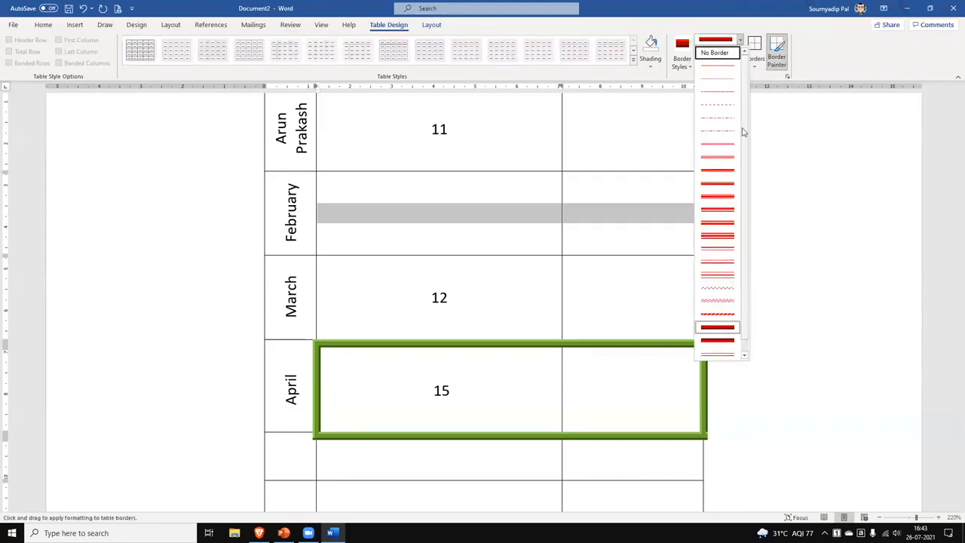
pyautogui.click(717, 143)
pyautogui.click(755, 66)
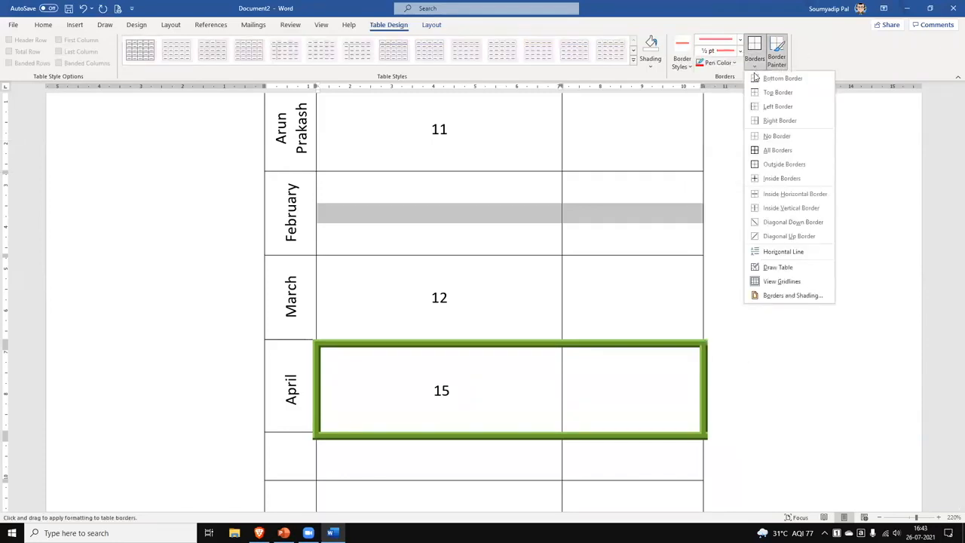
pyautogui.click(774, 164)
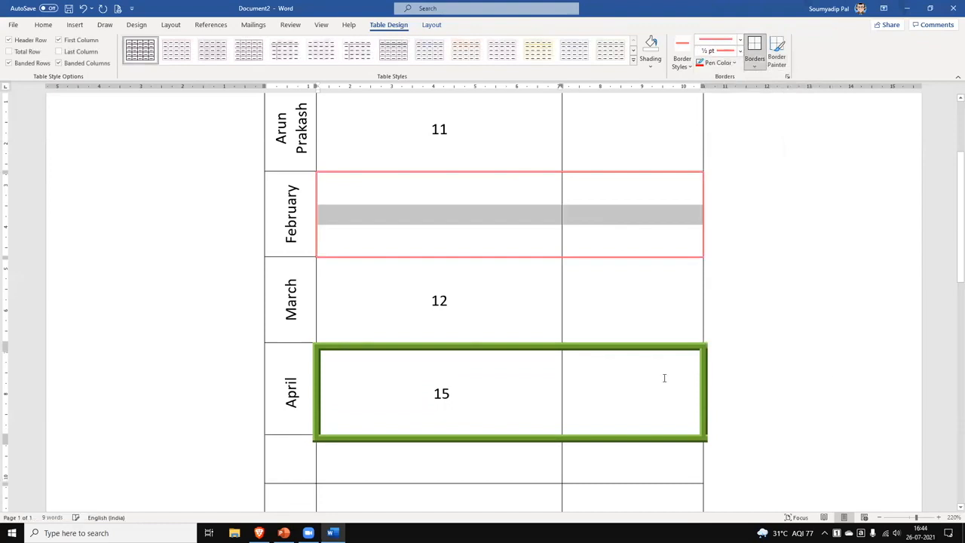
pyautogui.click(649, 313)
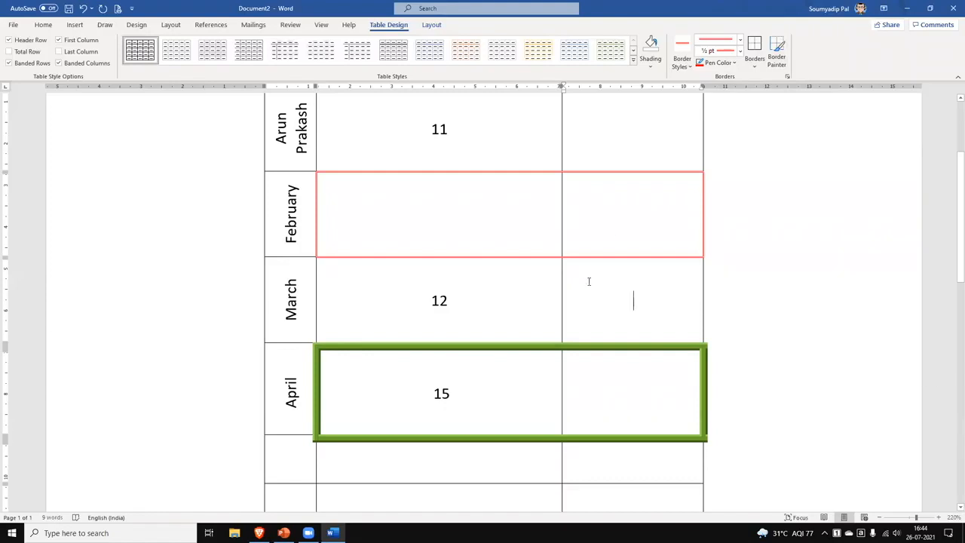
pyautogui.scroll(-5, 587, 283)
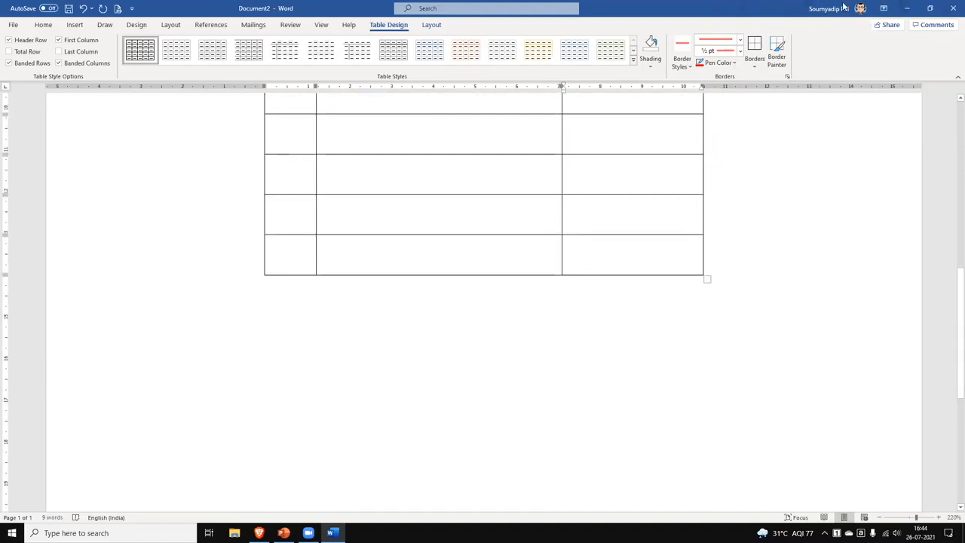
# Use Border Painter to paint the lower-right bottom border and several left and vertical borders red.
pyautogui.click(777, 54)
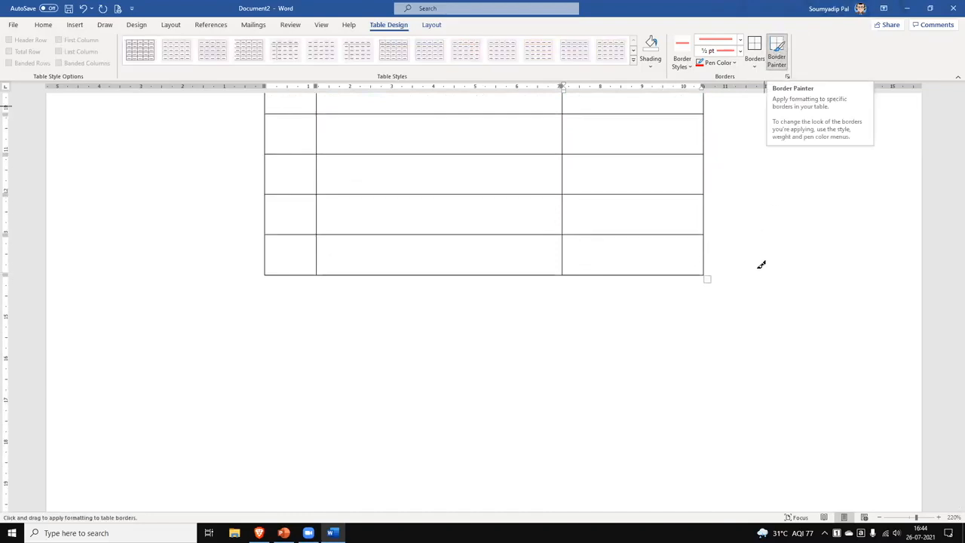
pyautogui.click(645, 274)
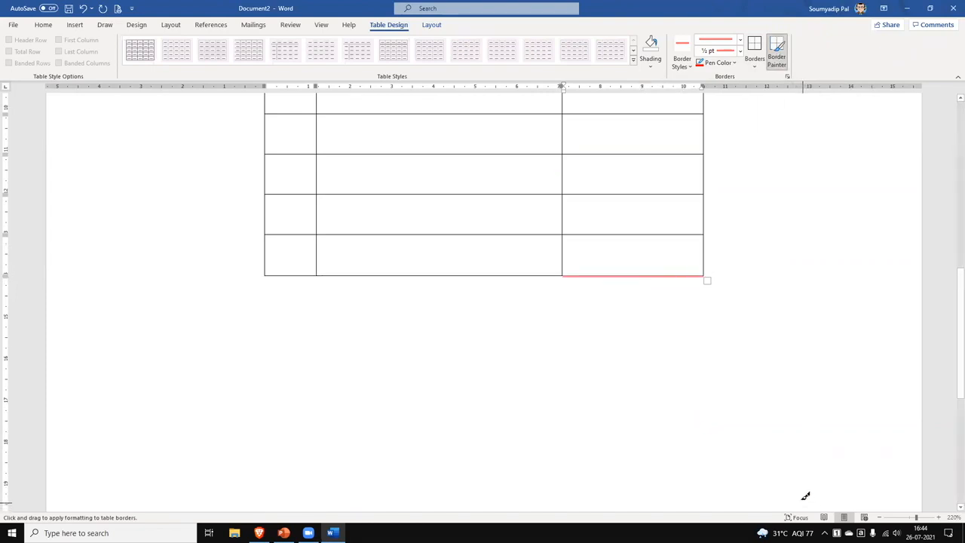
pyautogui.click(318, 215)
pyautogui.click(265, 255)
pyautogui.click(266, 170)
pyautogui.click(267, 137)
# Switch the border pen to white and hide the divider between April's two right cells.
pyautogui.scroll(5, 660, 243)
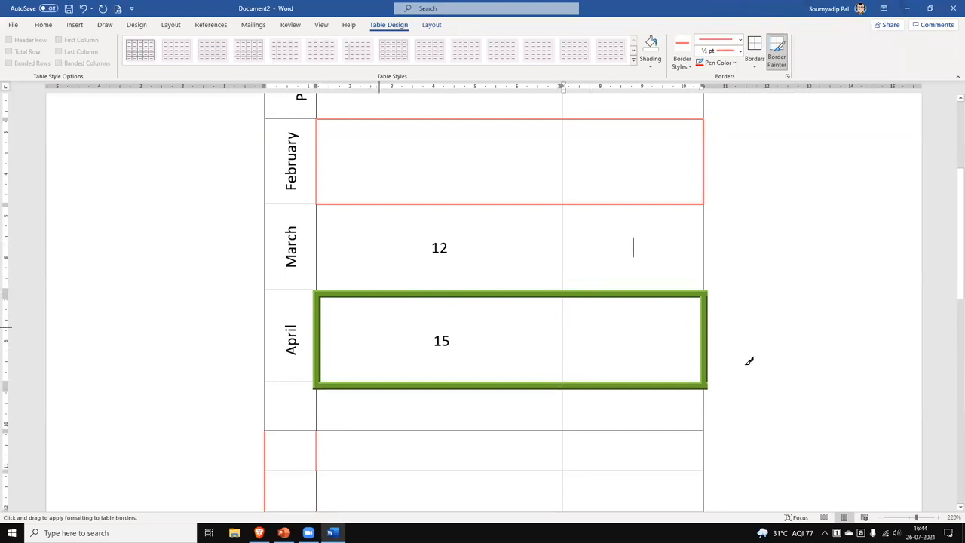
pyautogui.click(733, 62)
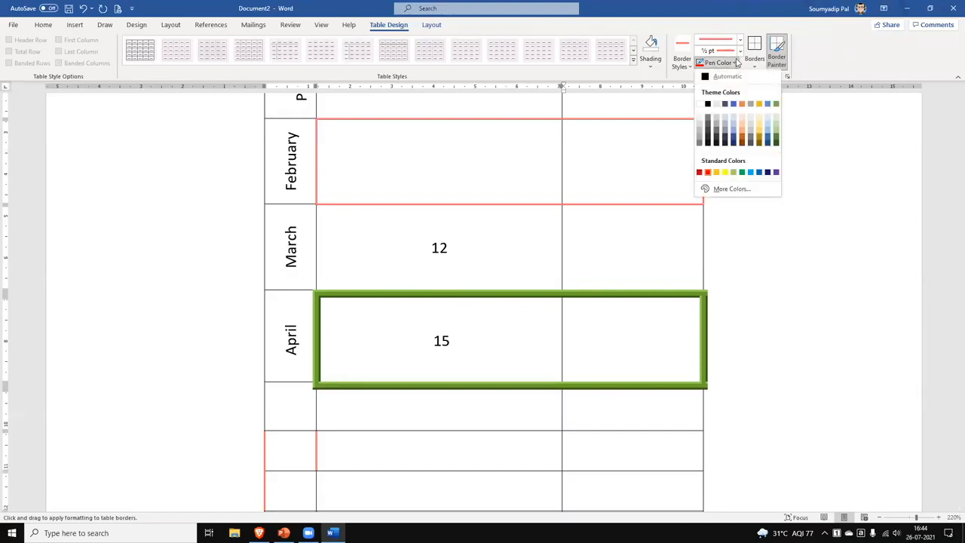
pyautogui.click(707, 104)
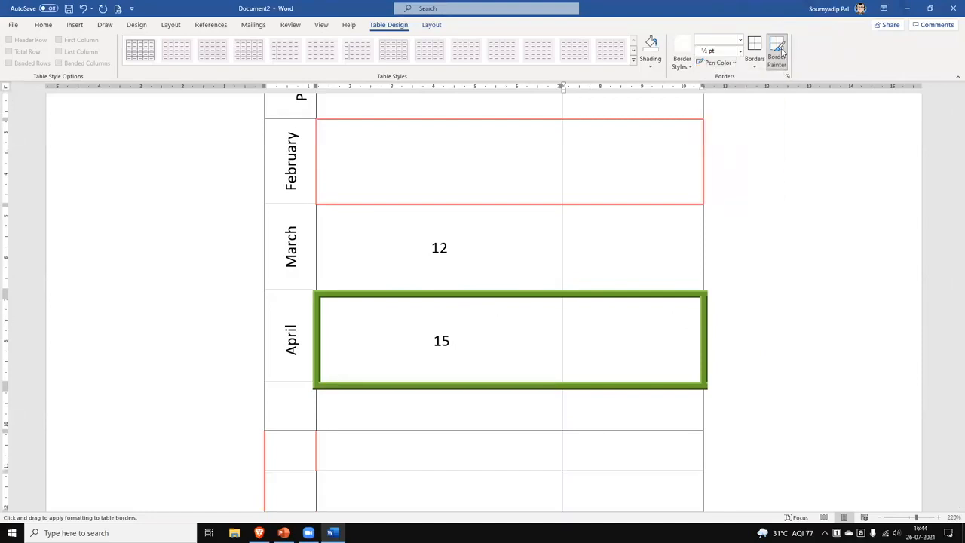
pyautogui.click(564, 341)
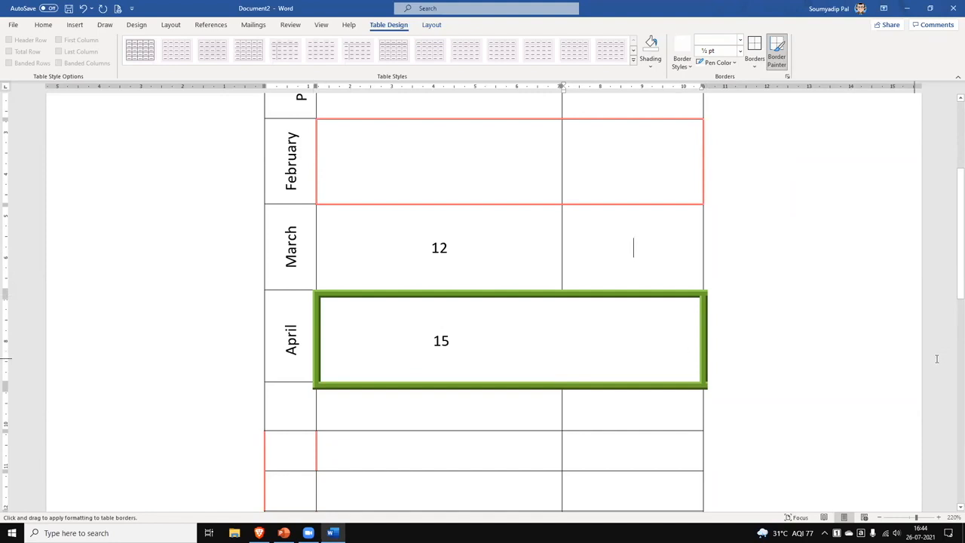
# Turn off Border Painter, scroll back to the Country header, and show the table Layout tab.
pyautogui.click(785, 66)
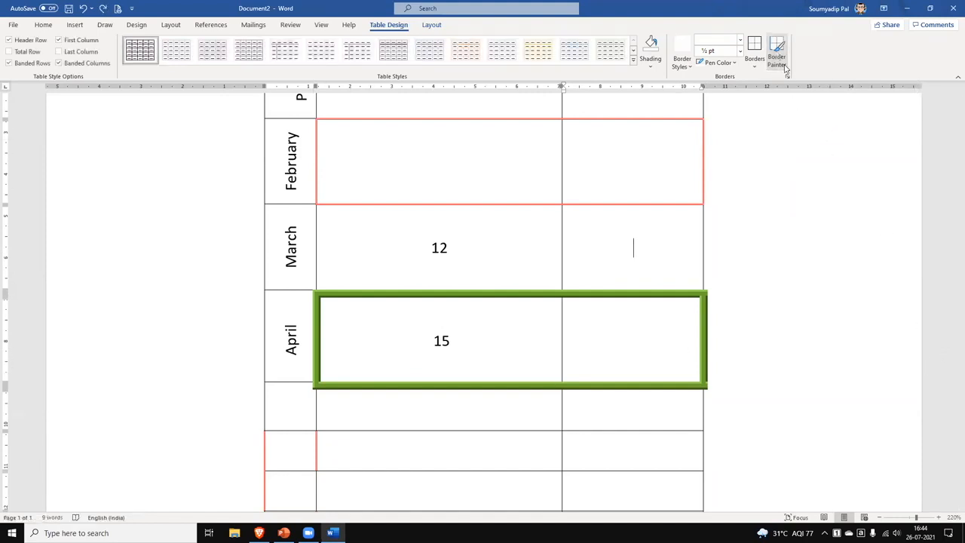
pyautogui.scroll(5, 744, 238)
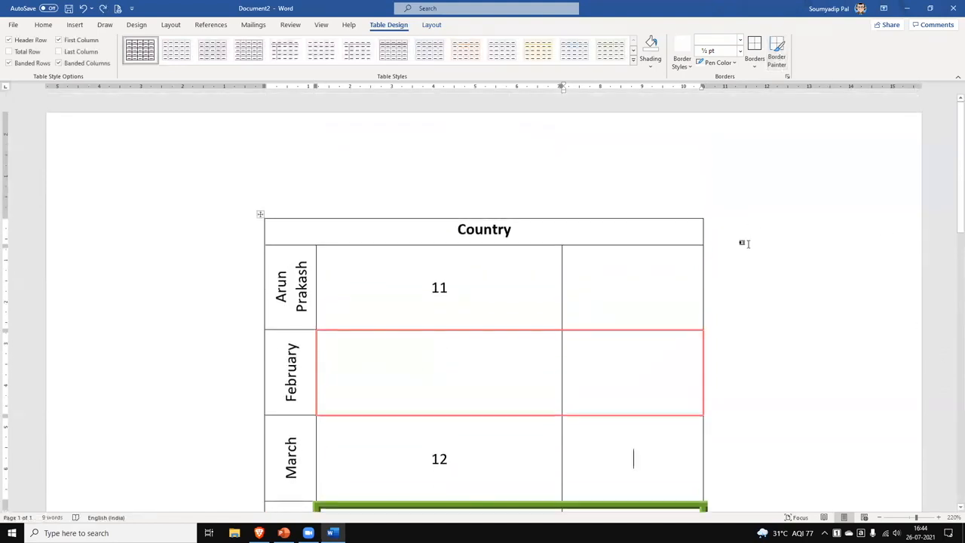
pyautogui.scroll(-3, 722, 321)
pyautogui.scroll(3, 723, 321)
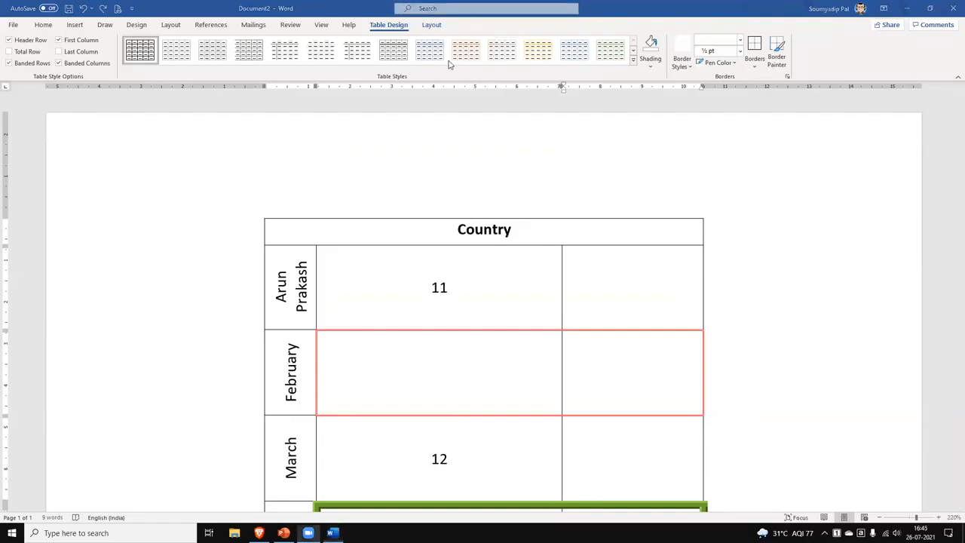
pyautogui.click(432, 25)
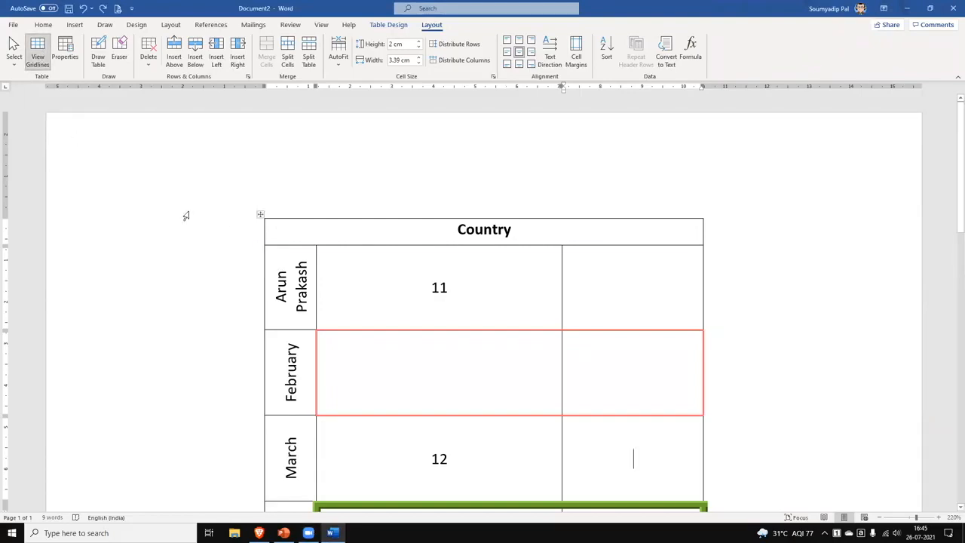
# Set the paper size to A4, then turn on View Gridlines for the table.
pyautogui.click(380, 285)
pyautogui.click(180, 25)
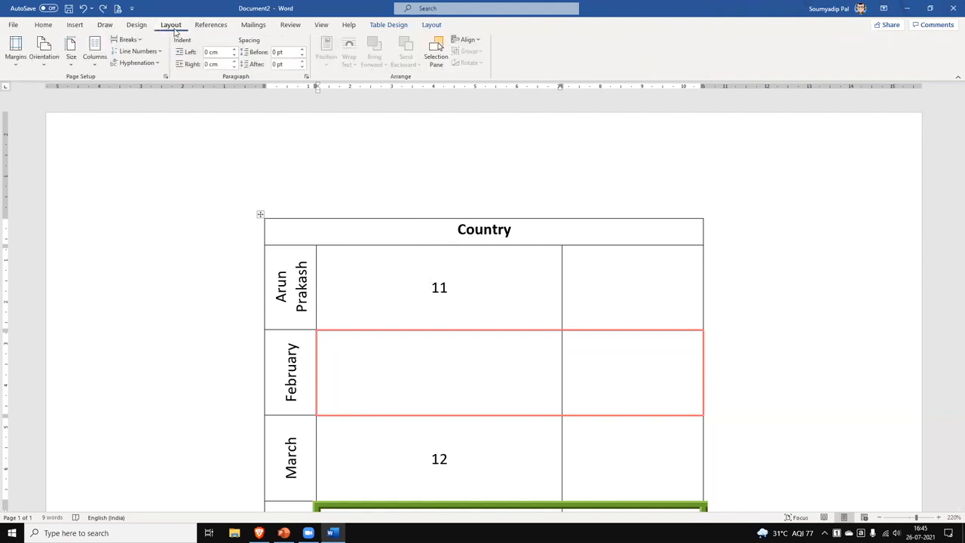
pyautogui.click(75, 66)
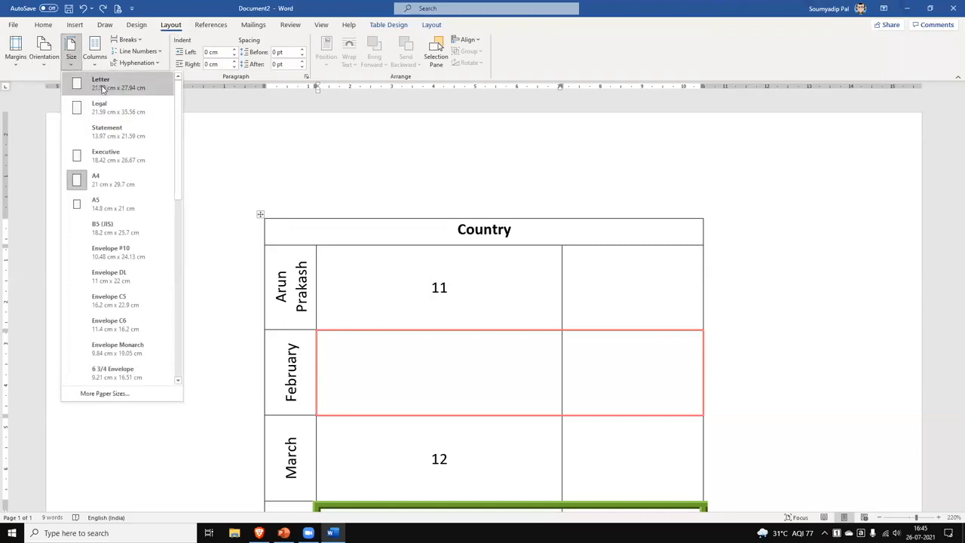
pyautogui.click(125, 187)
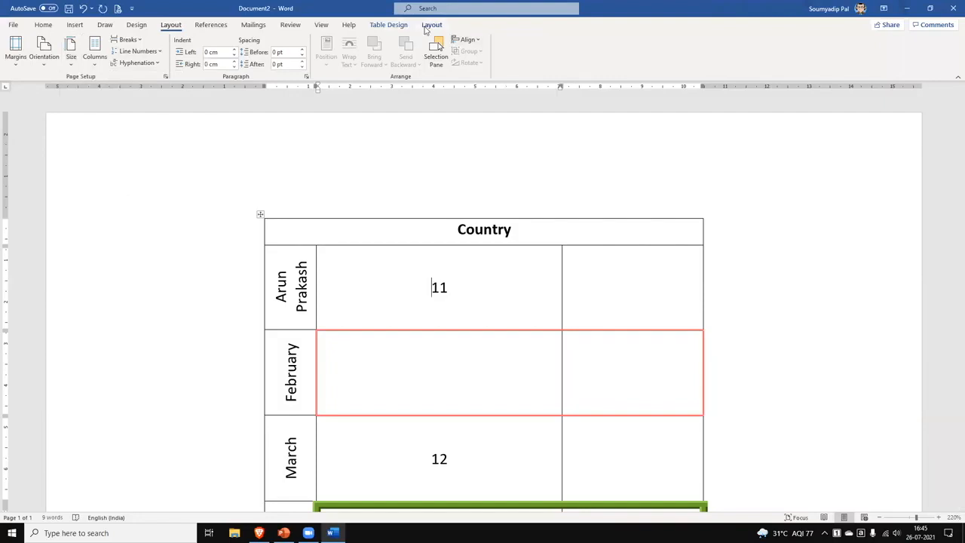
pyautogui.click(431, 25)
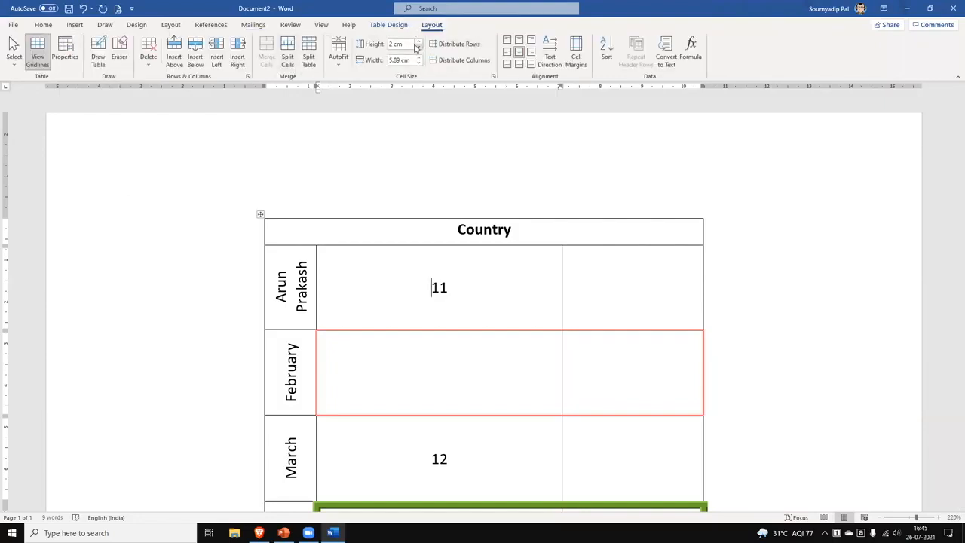
pyautogui.click(34, 51)
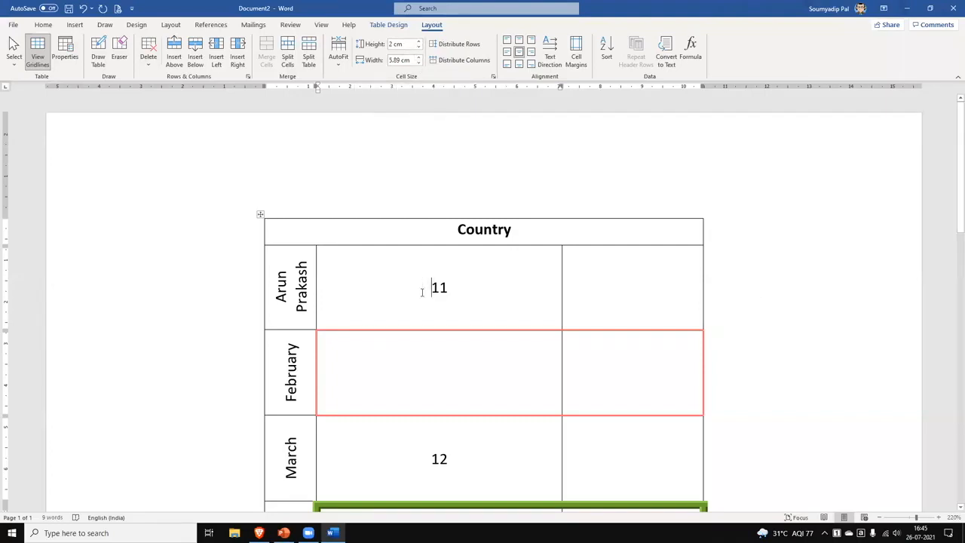
# Distribute the value columns from the 11 row downward to equal widths.
pyautogui.scroll(-2, 423, 291)
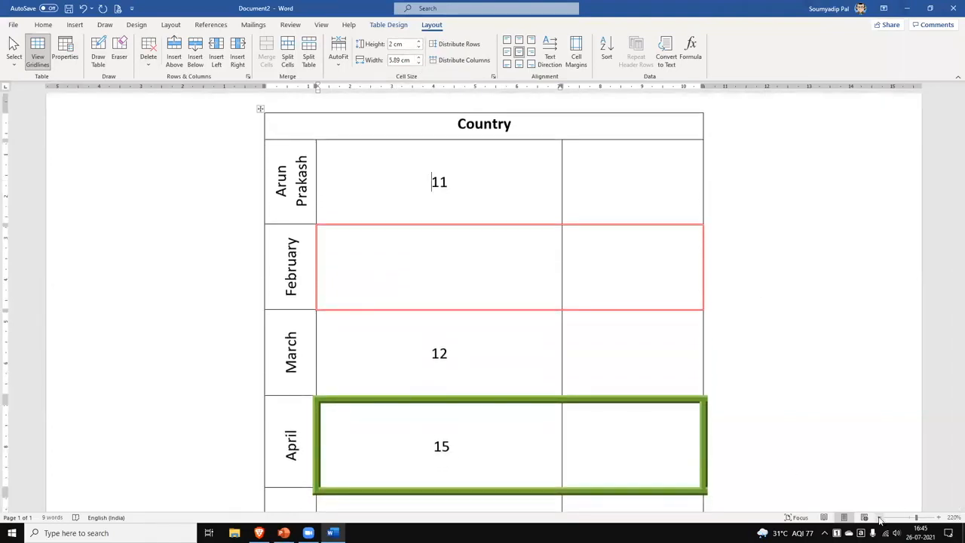
pyautogui.keyDown('ctrl'); pyautogui.scroll(-5, 435, 181); pyautogui.keyUp('ctrl')
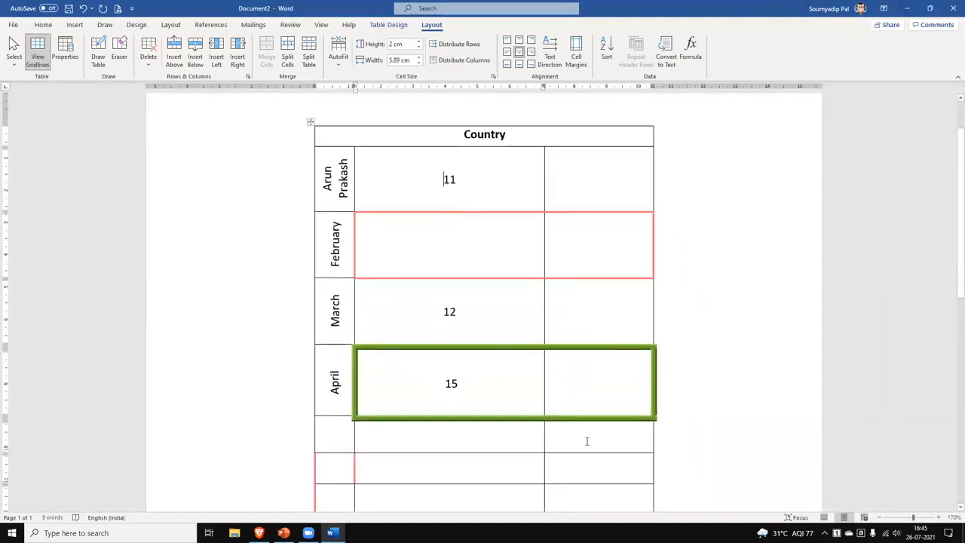
pyautogui.moveTo(413, 180); pyautogui.dragTo(608, 427)
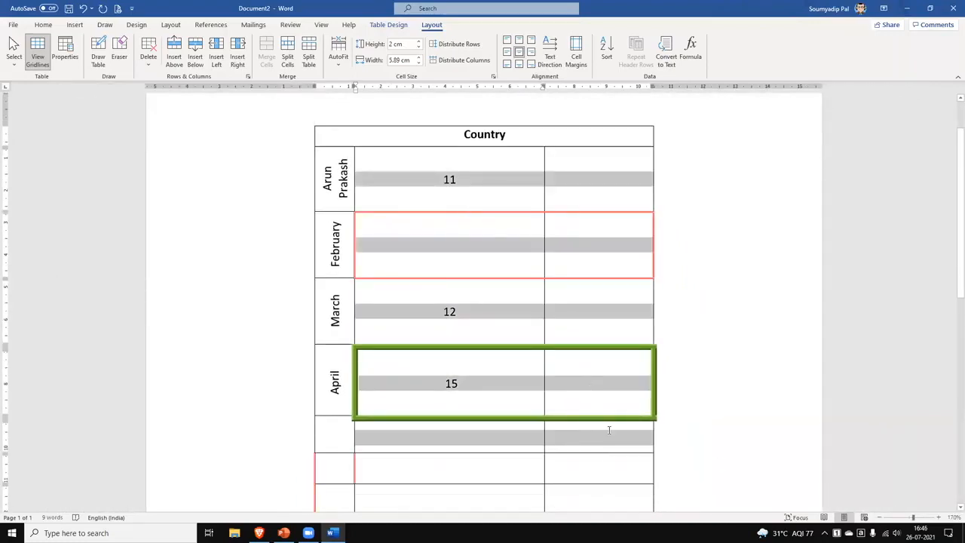
pyautogui.click(468, 59)
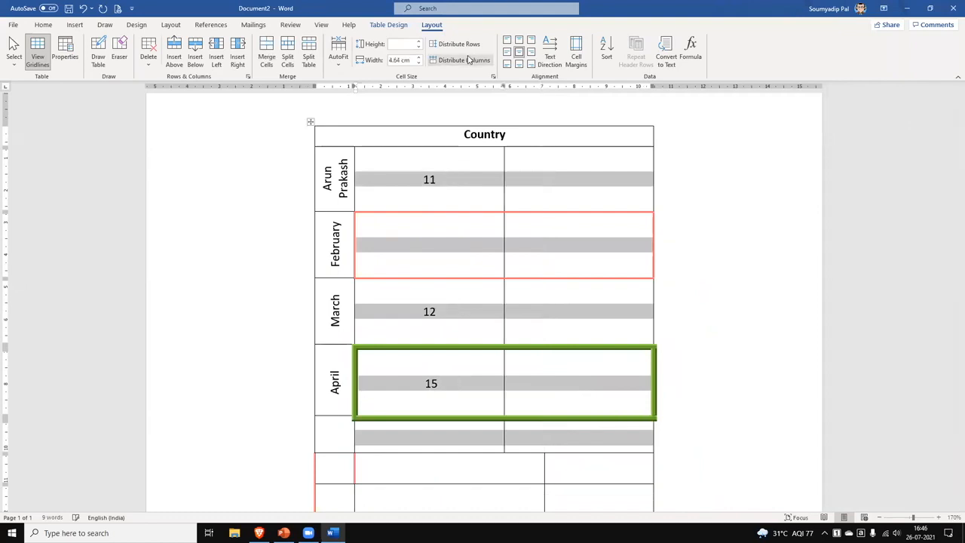
pyautogui.click(746, 389)
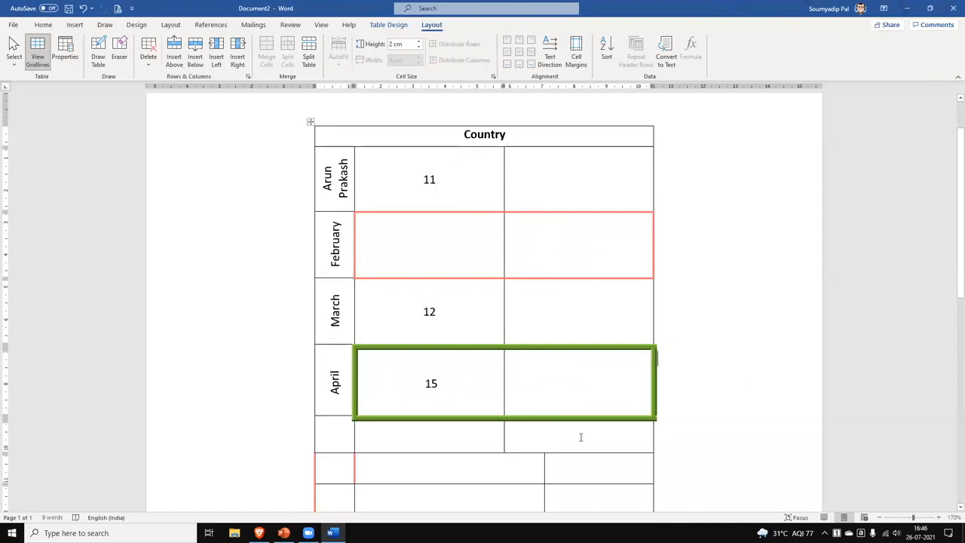
# Delete the empty rows below the April row.
pyautogui.scroll(-1, 581, 436)
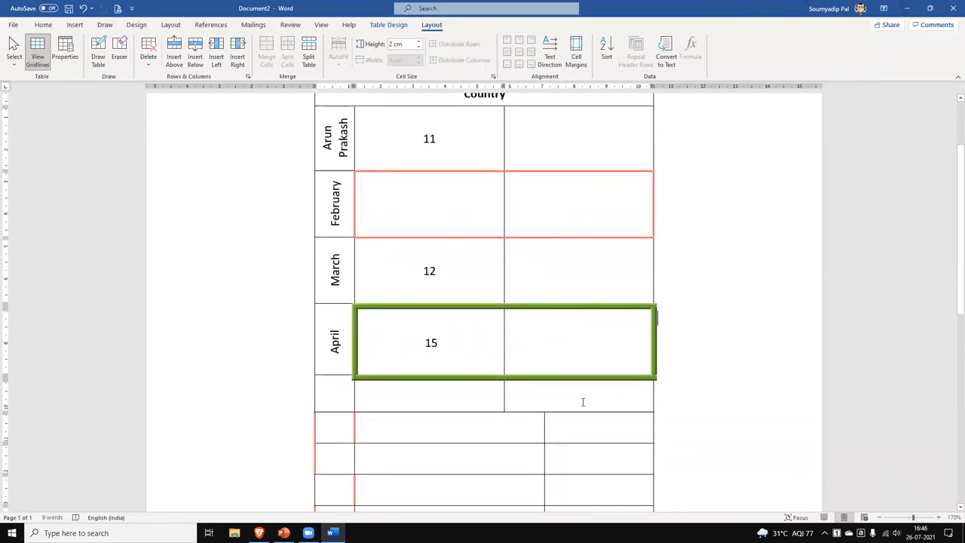
pyautogui.scroll(-3, 583, 402)
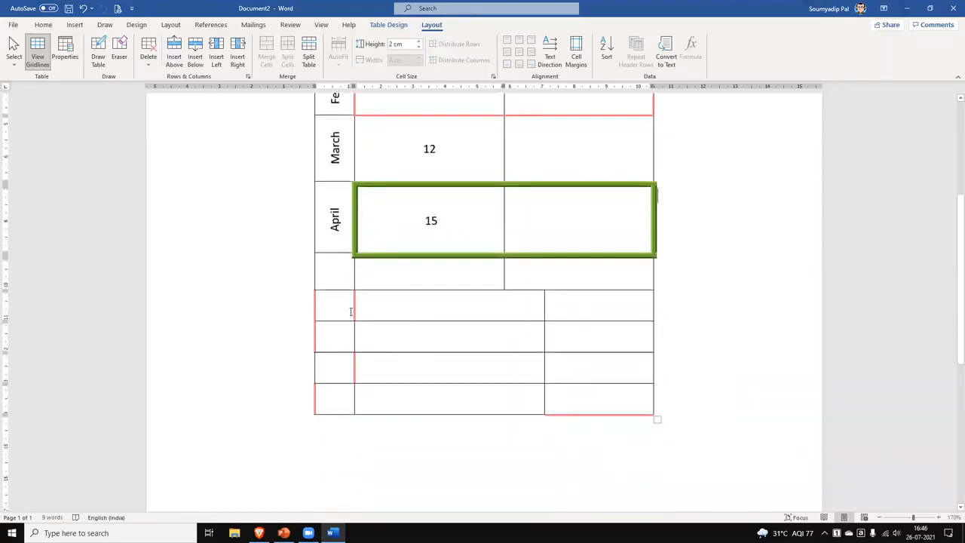
pyautogui.moveTo(303, 276); pyautogui.dragTo(305, 403)
pyautogui.rightClick(421, 279)
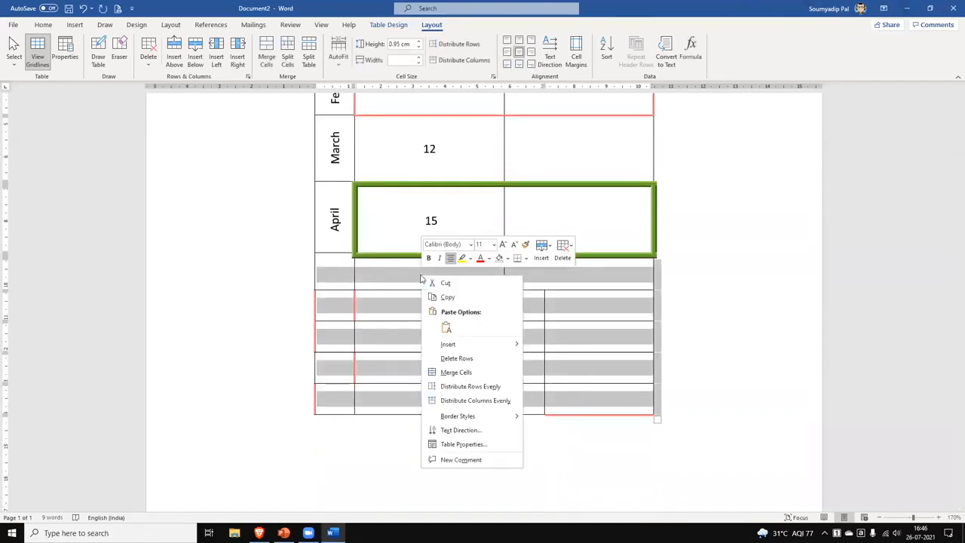
pyautogui.click(467, 359)
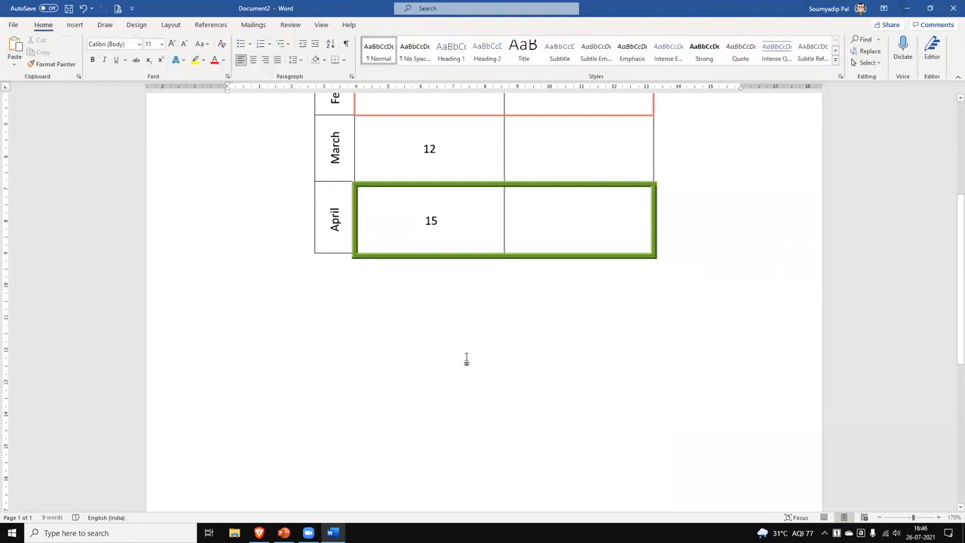
pyautogui.scroll(5, 465, 358)
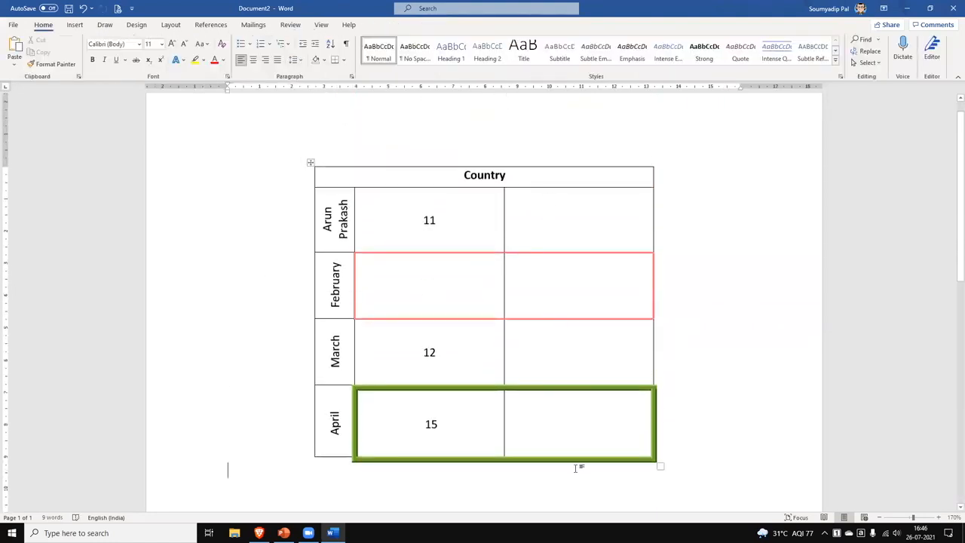
pyautogui.click(574, 288)
pyautogui.rightClick(573, 288)
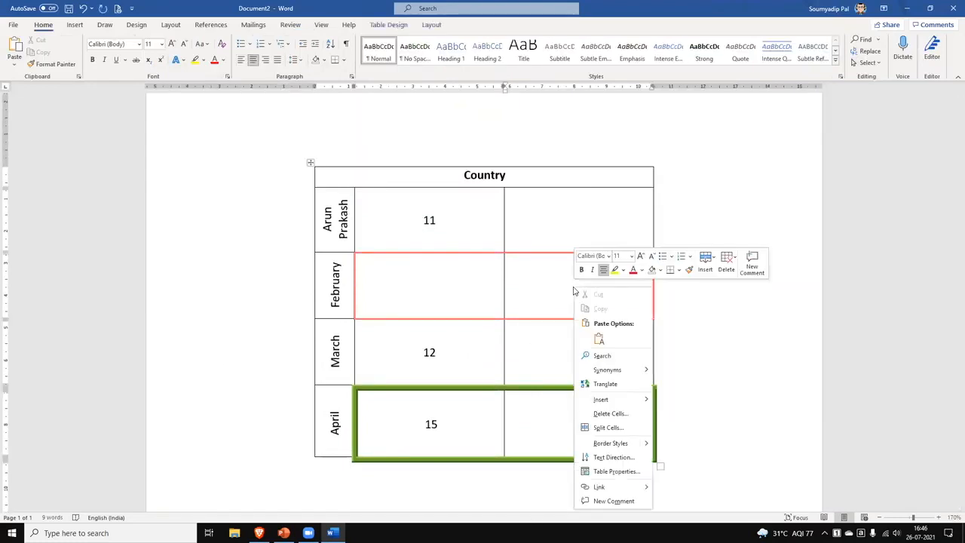
pyautogui.click(611, 413)
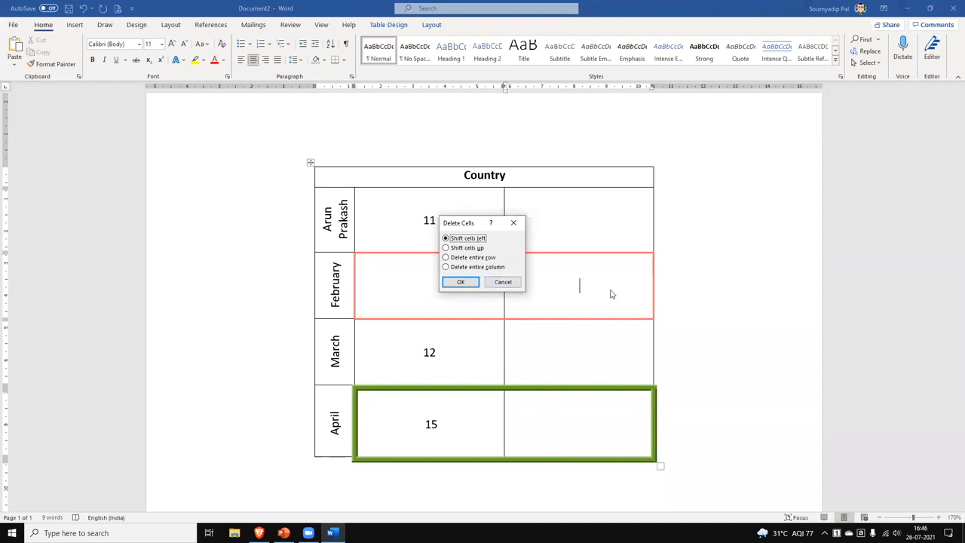
pyautogui.click(482, 267)
pyautogui.click(471, 240)
pyautogui.click(470, 249)
pyautogui.moveTo(470, 225); pyautogui.dragTo(269, 193)
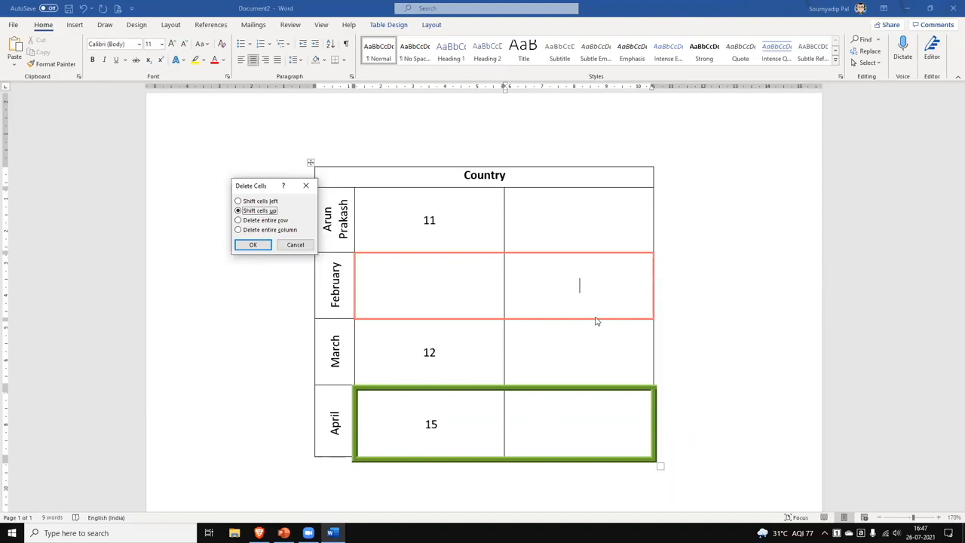
pyautogui.click(283, 234)
pyautogui.click(256, 246)
pyautogui.click(698, 262)
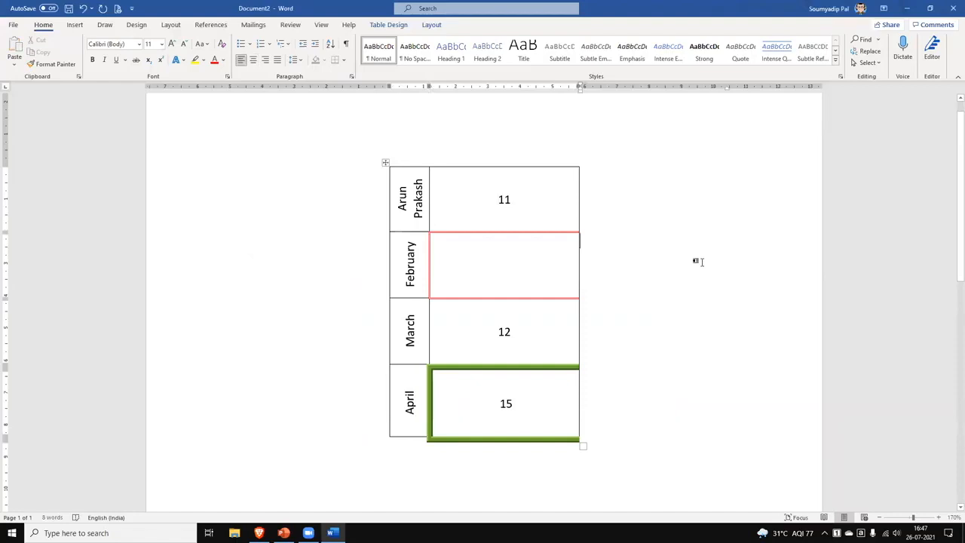
pyautogui.hotkey('ctrl', 'z')
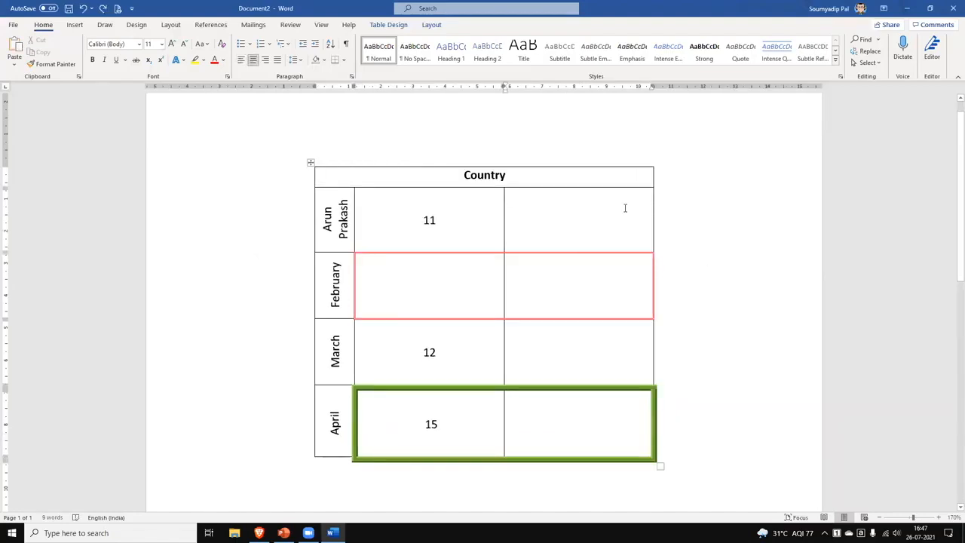
# Split the Country header cell into two, then undo the split with Ctrl+Z.
pyautogui.click(545, 177)
pyautogui.rightClick(539, 175)
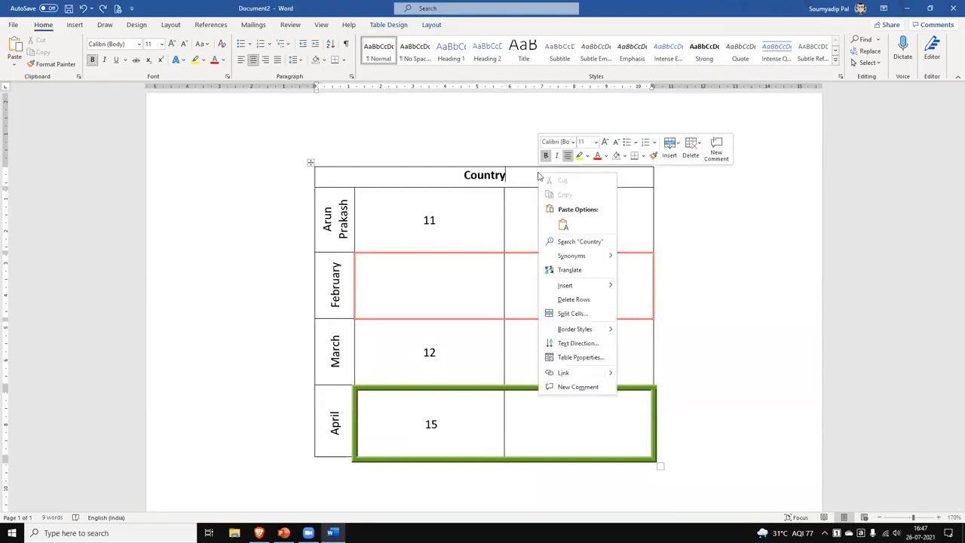
pyautogui.click(581, 313)
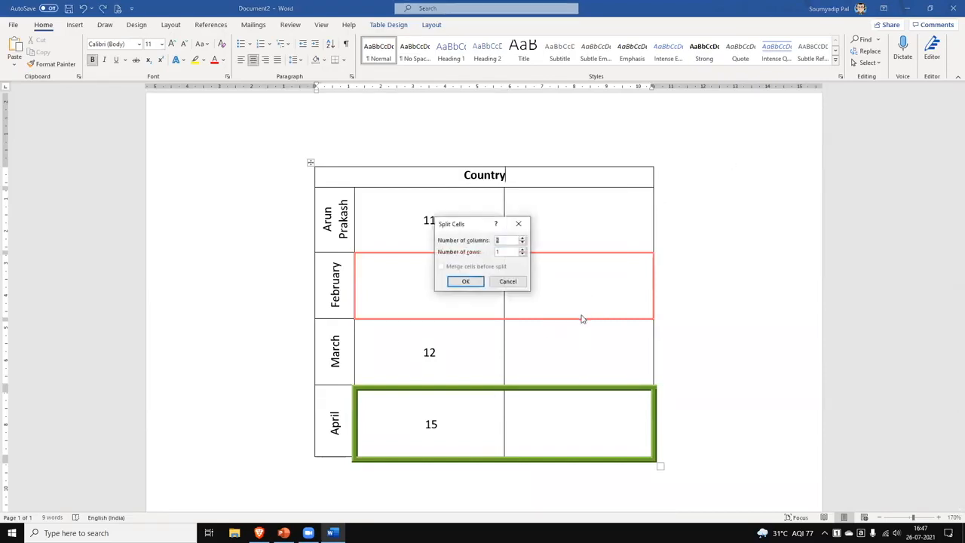
pyautogui.click(466, 282)
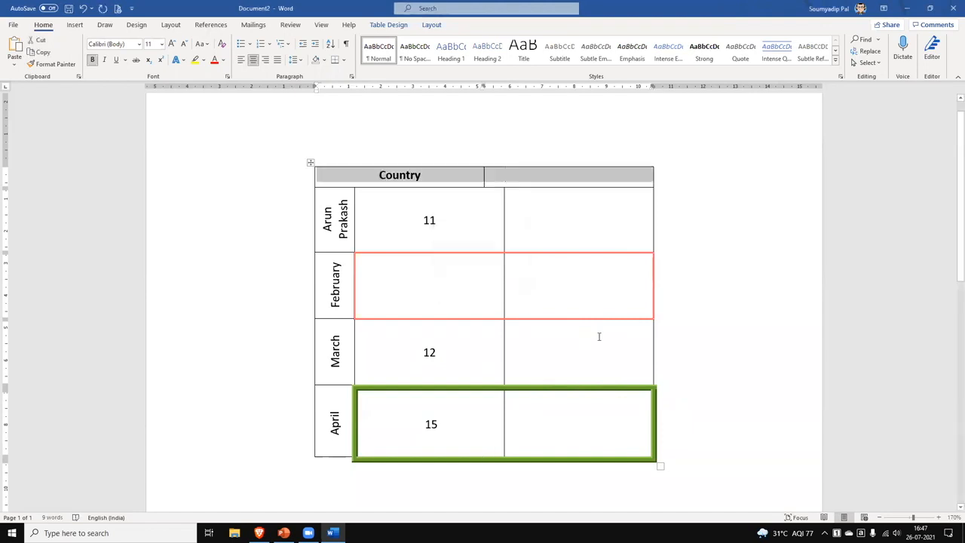
pyautogui.hotkey('ctrl', 'z')
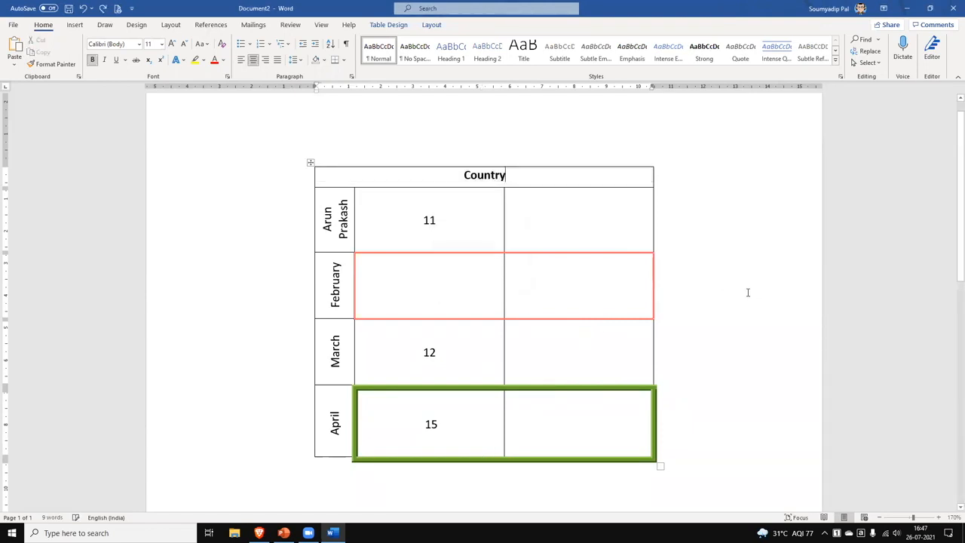
# Select the Country header text and view the Table Design and Layout options.
pyautogui.moveTo(341, 174); pyautogui.dragTo(621, 177)
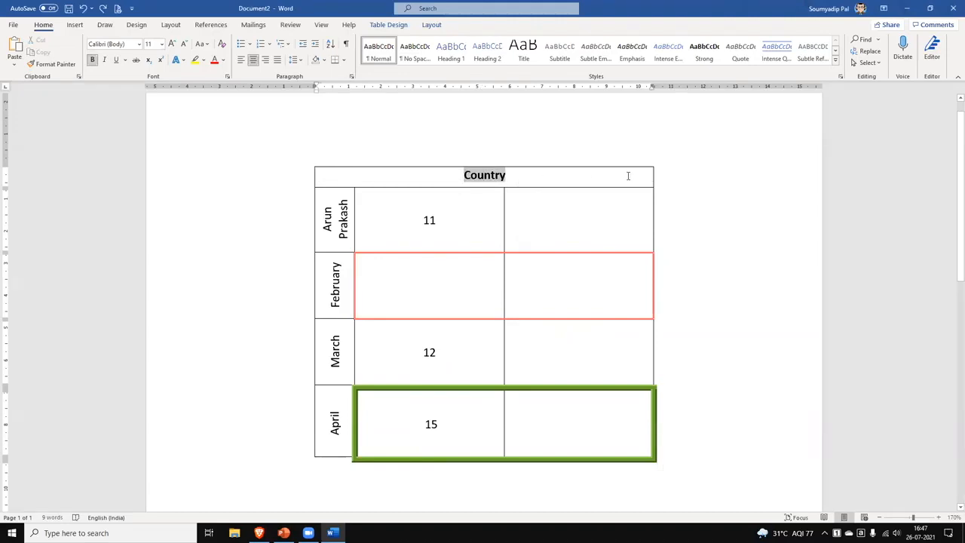
pyautogui.click(390, 25)
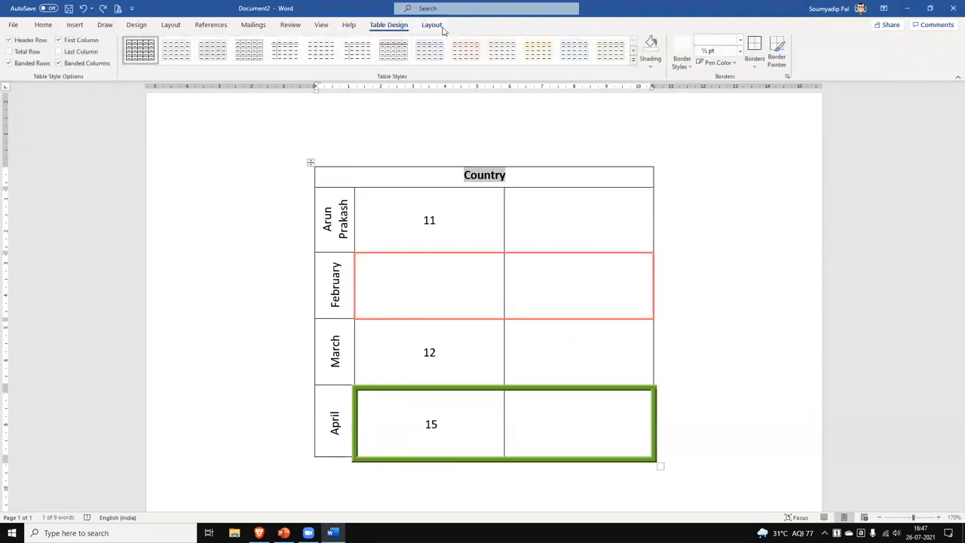
pyautogui.click(433, 25)
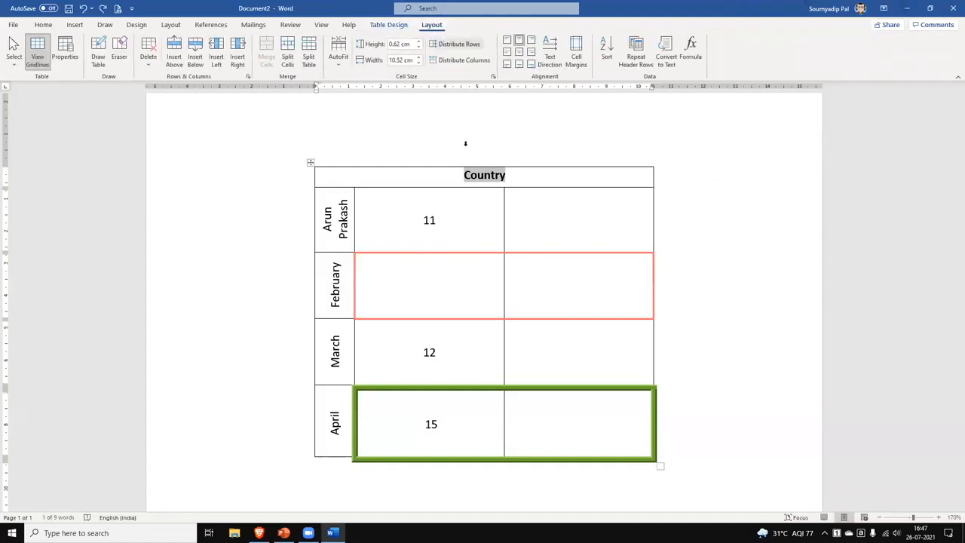
pyautogui.click(598, 311)
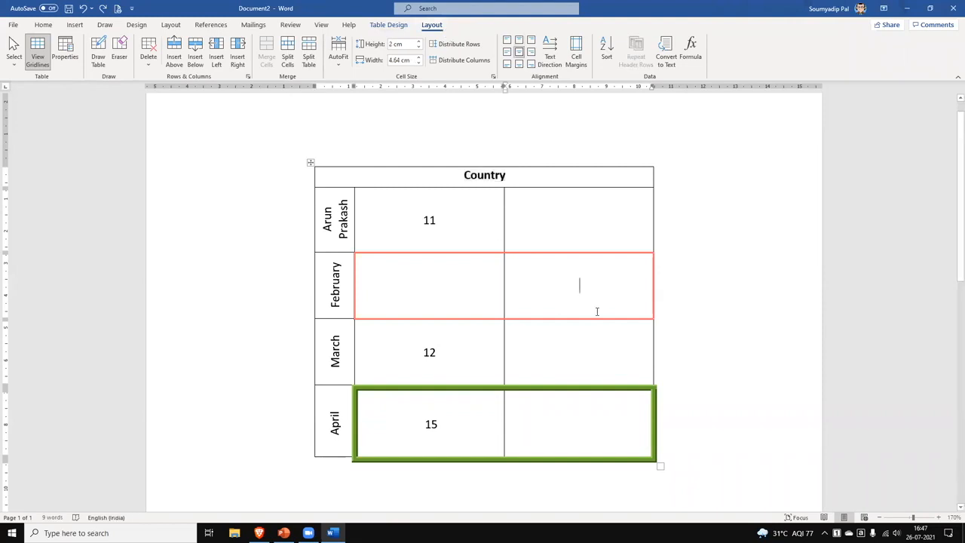
# Select the table from the Country header down to the April row.
pyautogui.moveTo(422, 181)
pyautogui.mouseDown()
pyautogui.moveTo(438, 193)
pyautogui.moveTo(537, 442)
pyautogui.mouseUp()
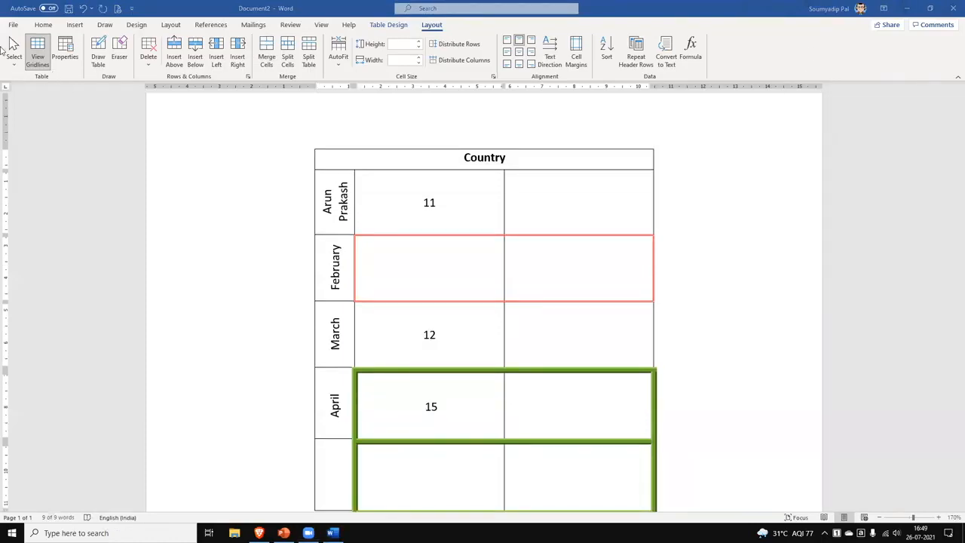
pyautogui.click(14, 65)
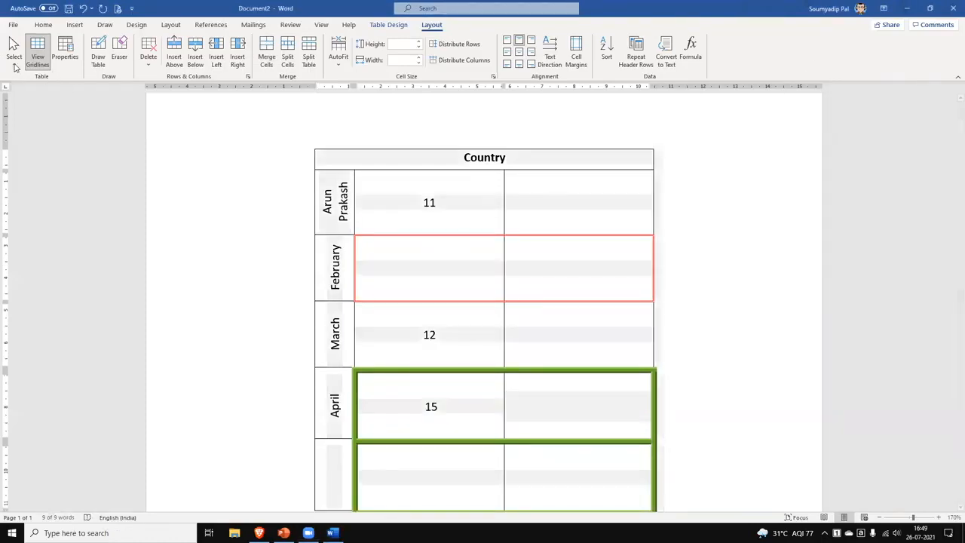
pyautogui.click(424, 202)
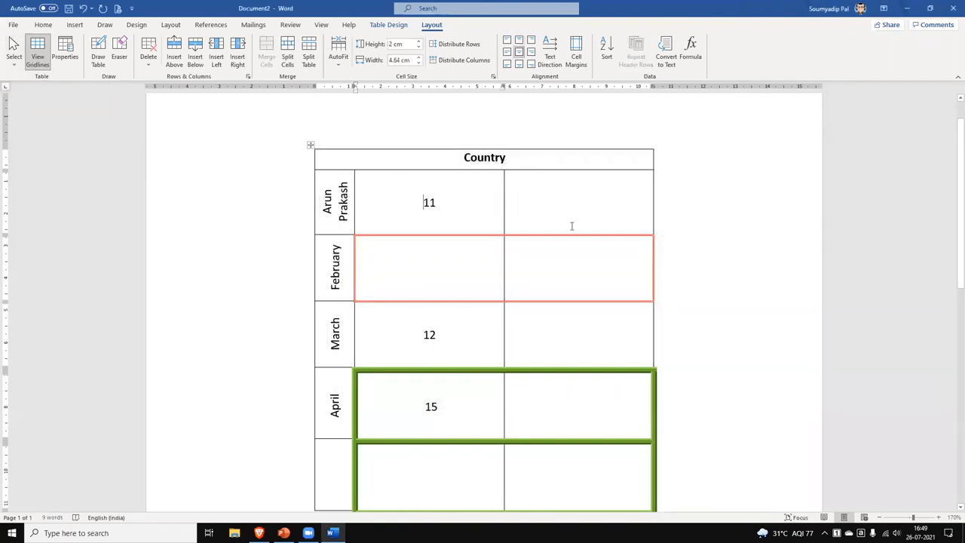
pyautogui.moveTo(422, 201); pyautogui.dragTo(459, 200)
pyautogui.click(444, 204)
pyautogui.click(13, 55)
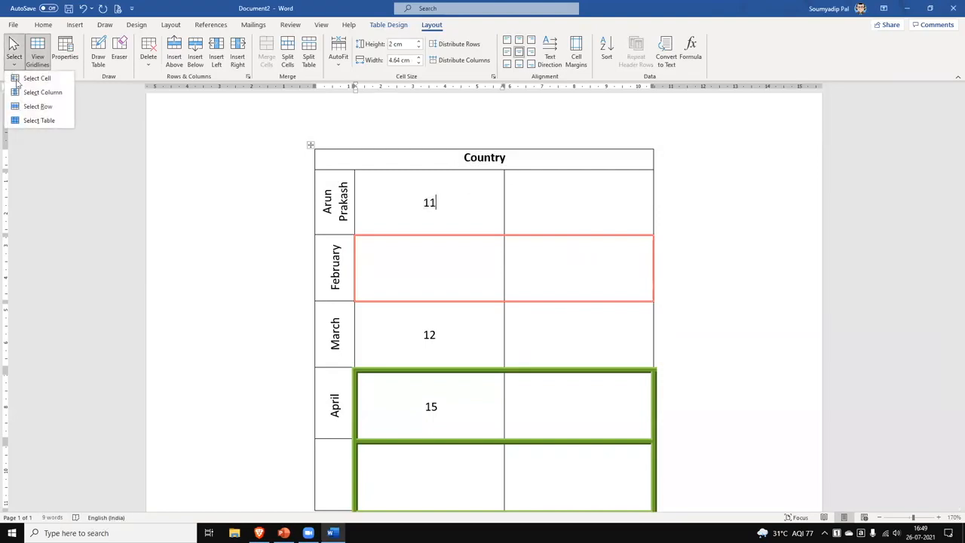
pyautogui.click(19, 79)
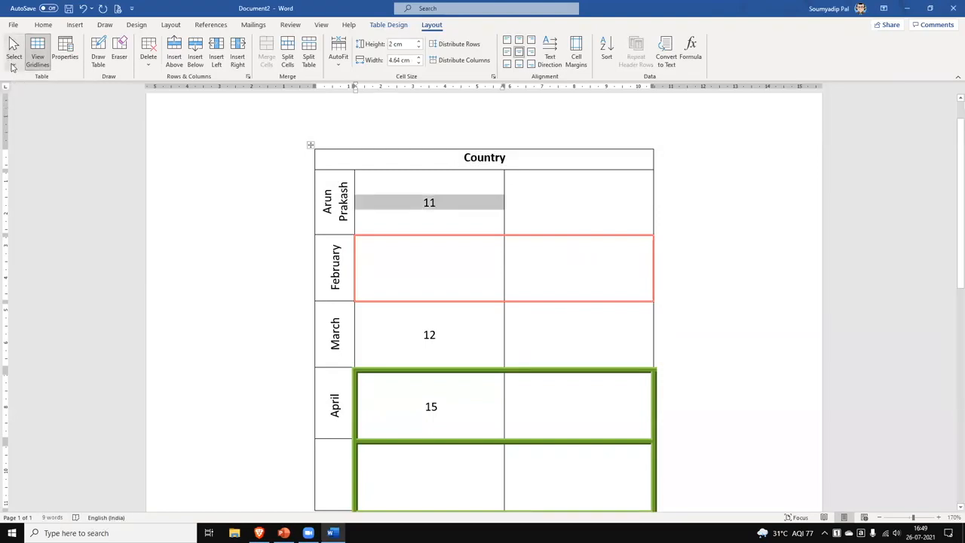
pyautogui.click(13, 54)
pyautogui.click(24, 91)
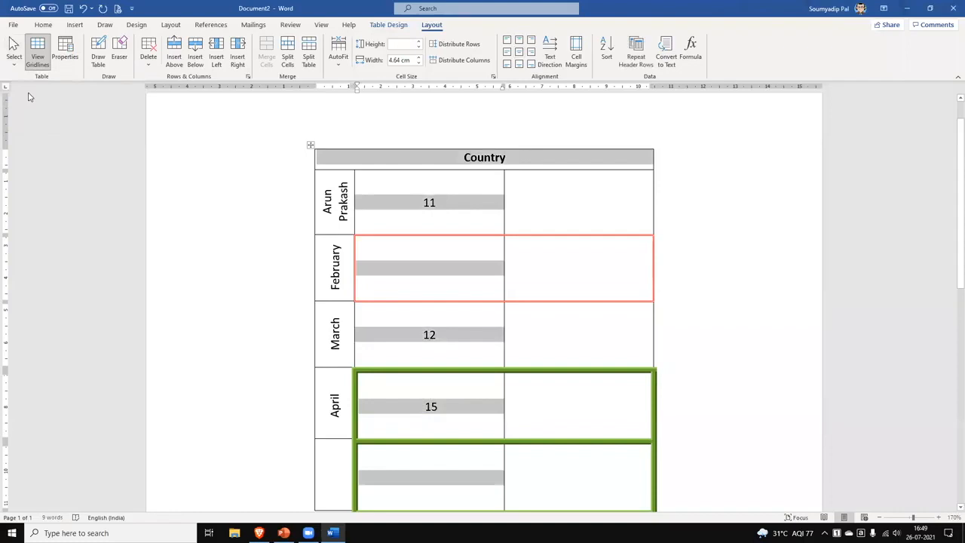
pyautogui.click(411, 265)
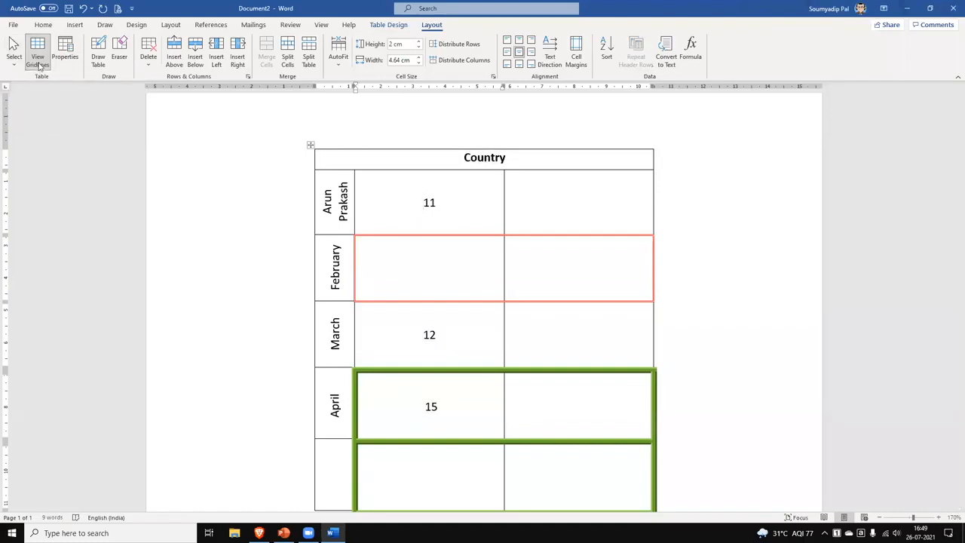
pyautogui.click(15, 62)
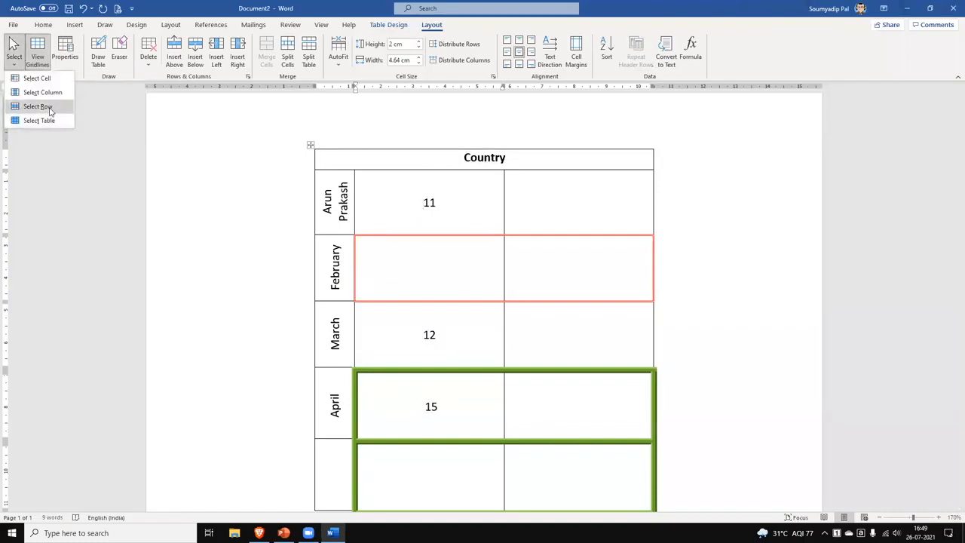
pyautogui.click(38, 107)
pyautogui.click(13, 54)
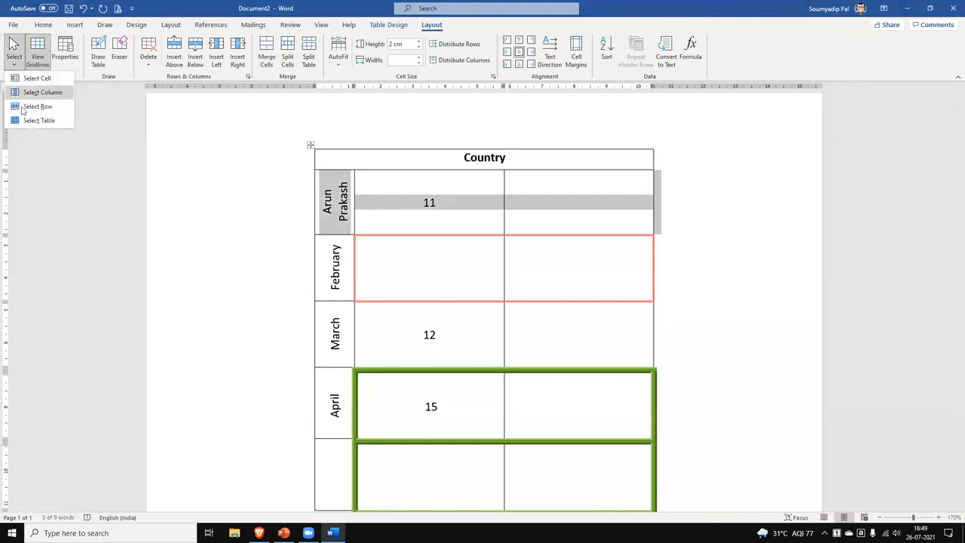
pyautogui.click(34, 121)
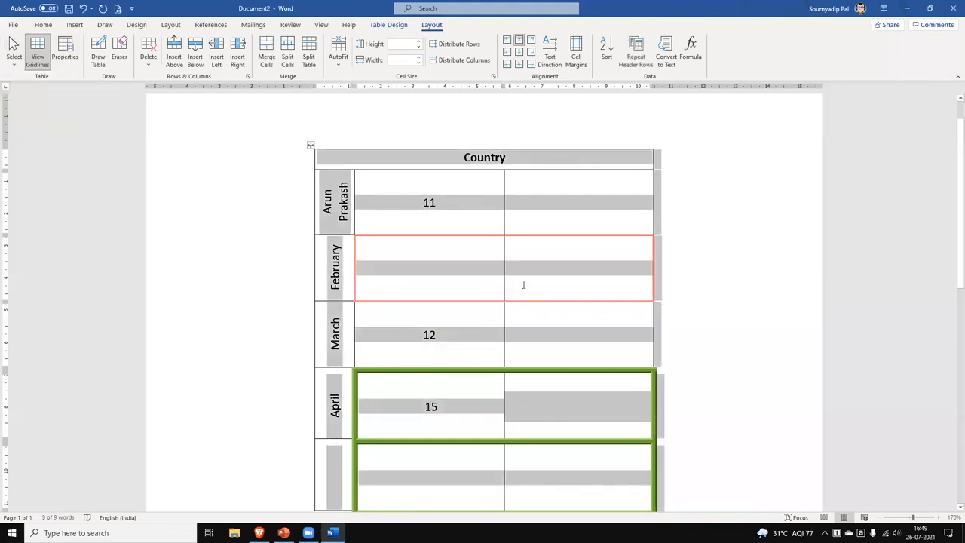
pyautogui.click(467, 203)
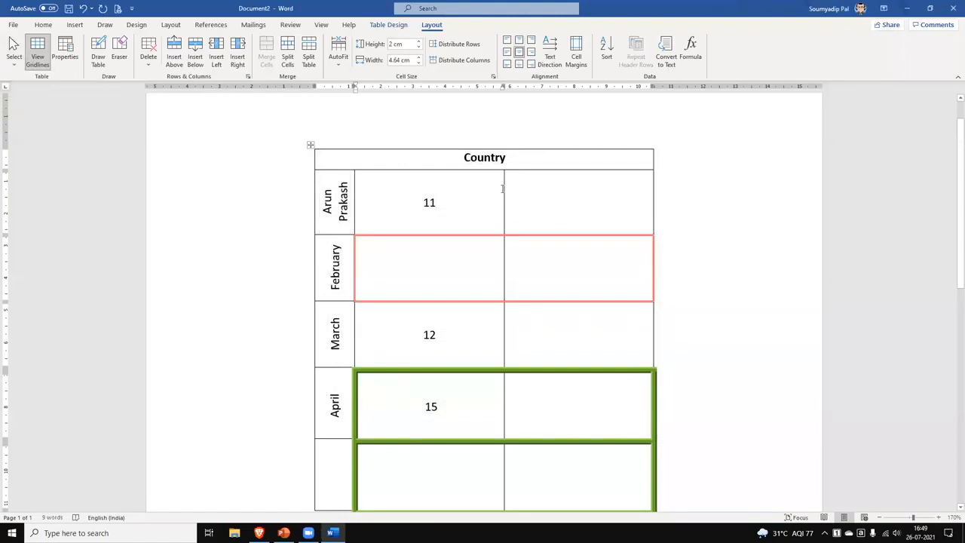
# Erase the dividers beside the name, February and March rows to merge them into one cell holding 12.
pyautogui.click(119, 51)
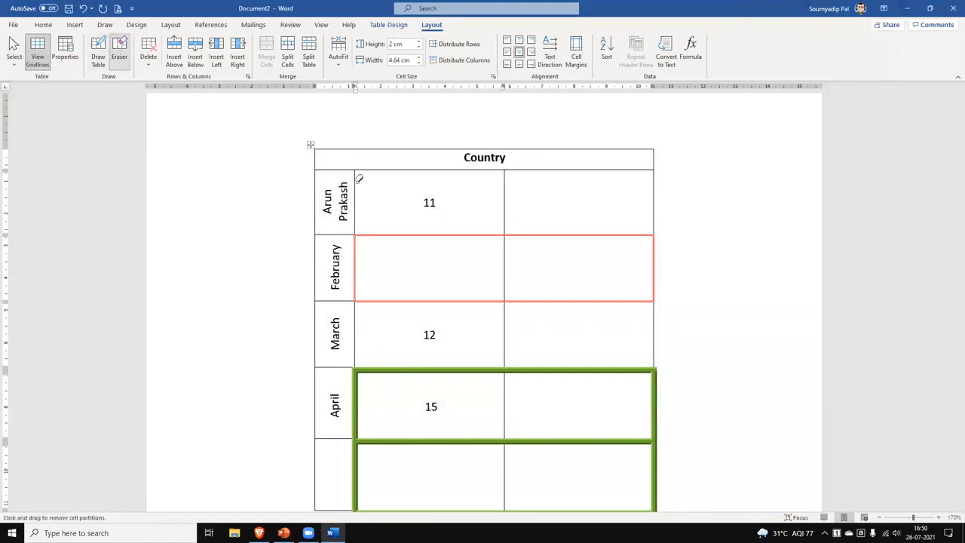
pyautogui.click(503, 194)
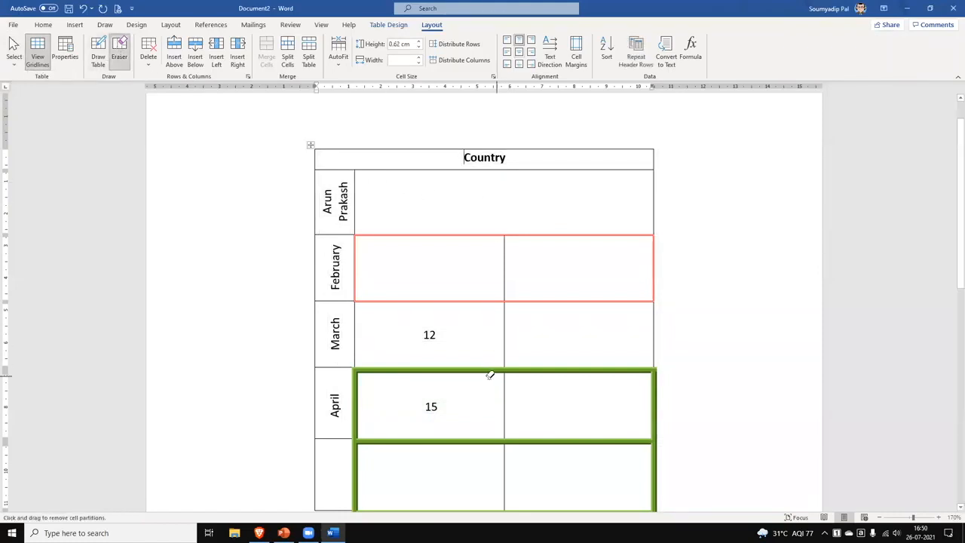
pyautogui.click(504, 275)
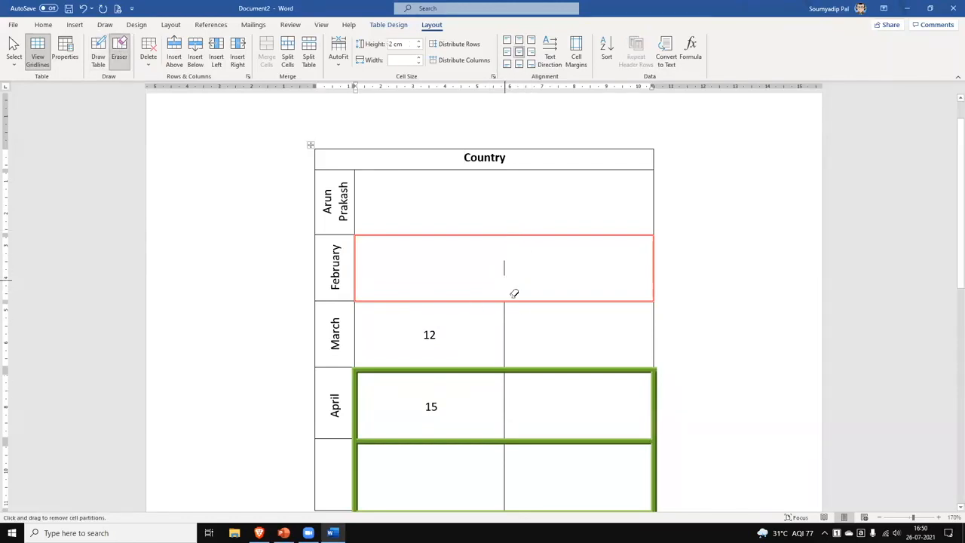
pyautogui.click(505, 333)
pyautogui.click(655, 262)
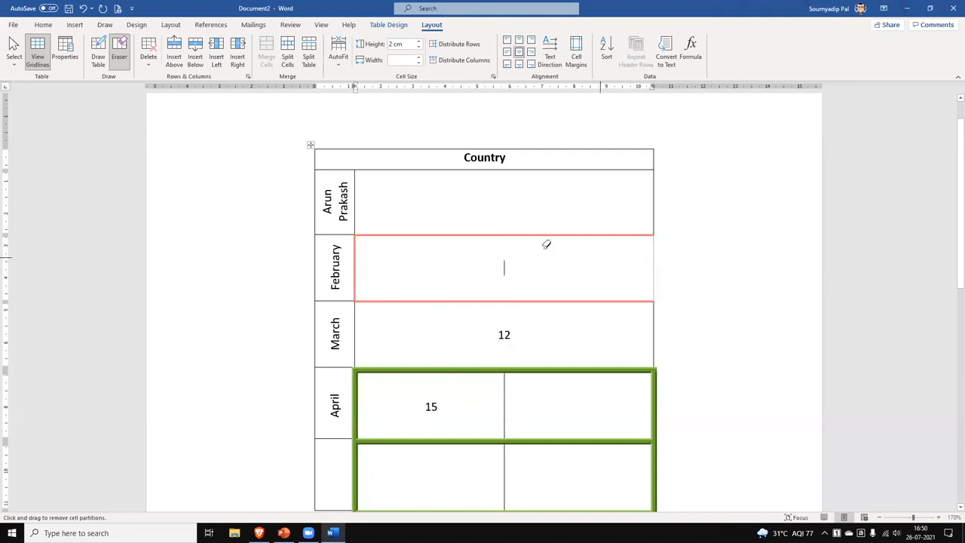
pyautogui.click(434, 231)
pyautogui.click(564, 299)
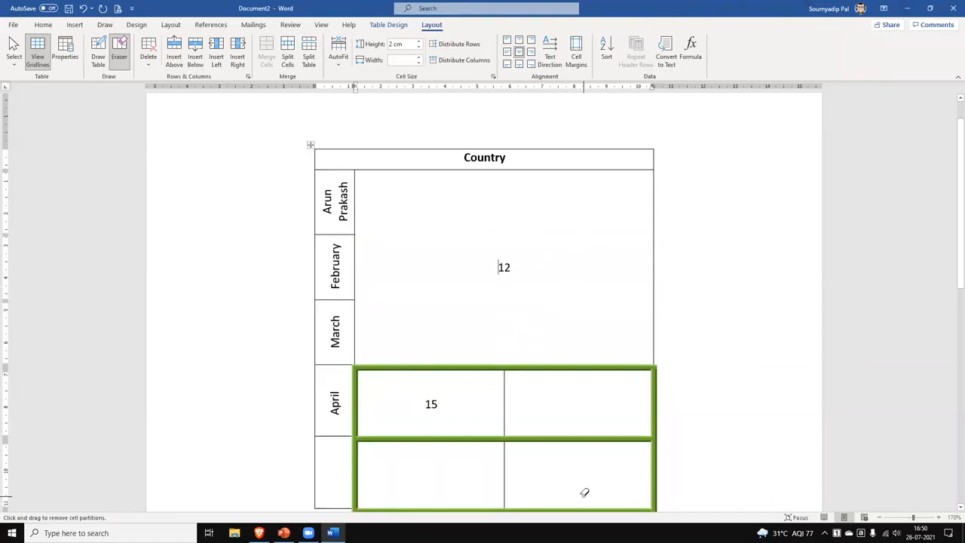
pyautogui.click(123, 55)
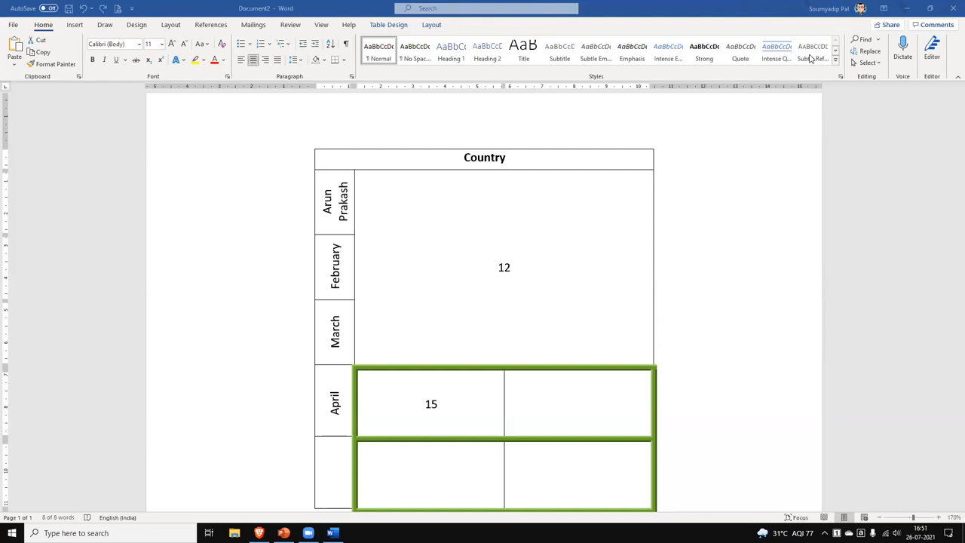
pyautogui.click(405, 259)
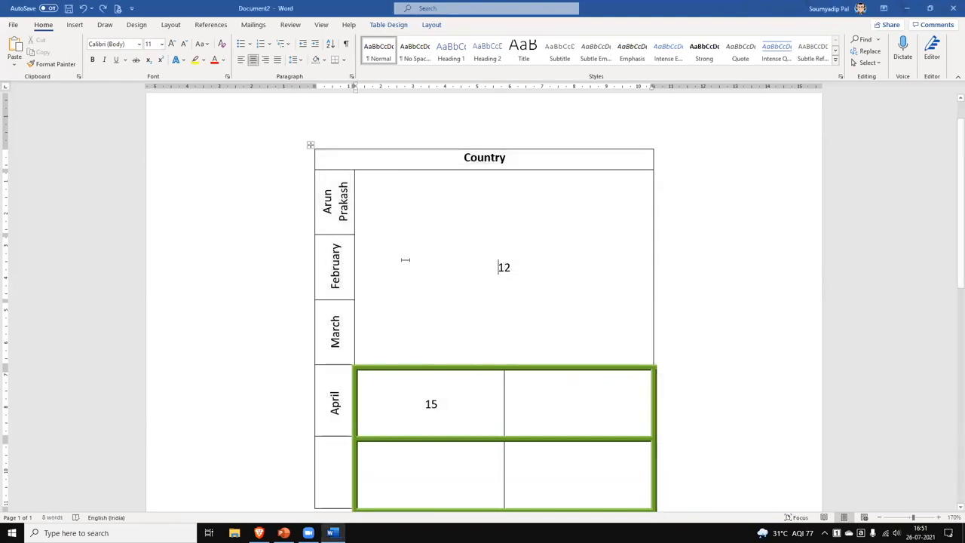
pyautogui.click(311, 145)
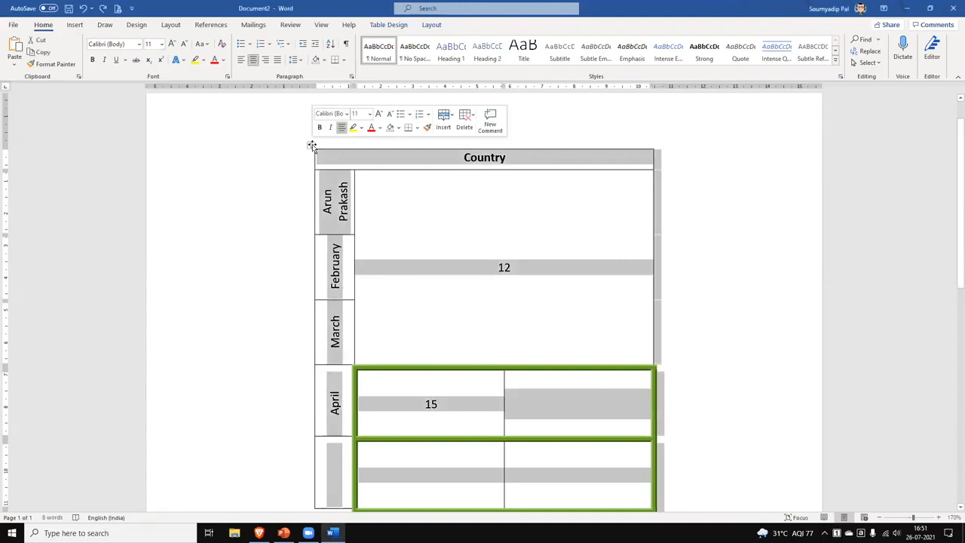
pyautogui.click(432, 26)
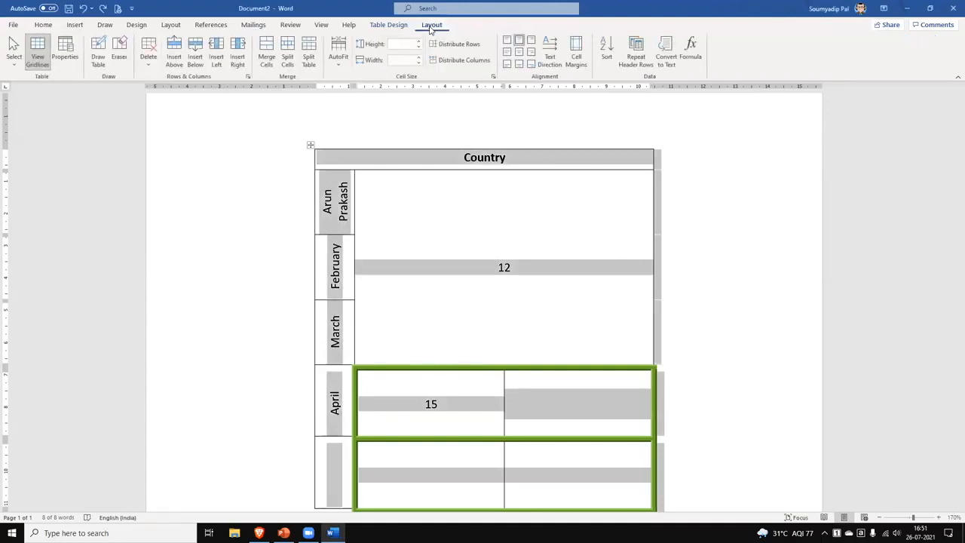
pyautogui.click(668, 52)
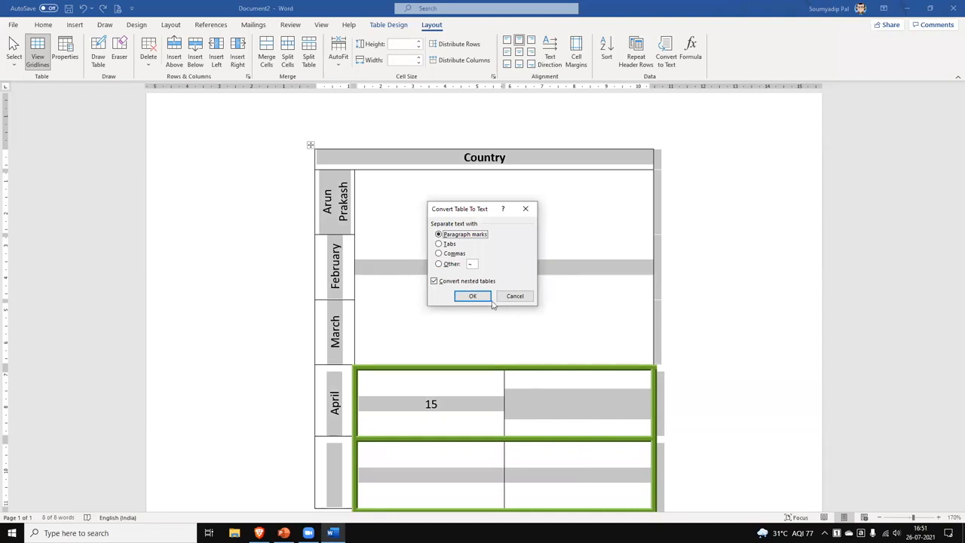
pyautogui.click(484, 297)
pyautogui.click(562, 368)
pyautogui.scroll(-3, 660, 414)
pyautogui.scroll(3, 658, 414)
pyautogui.scroll(1, 658, 414)
pyautogui.moveTo(539, 416); pyautogui.dragTo(384, 176)
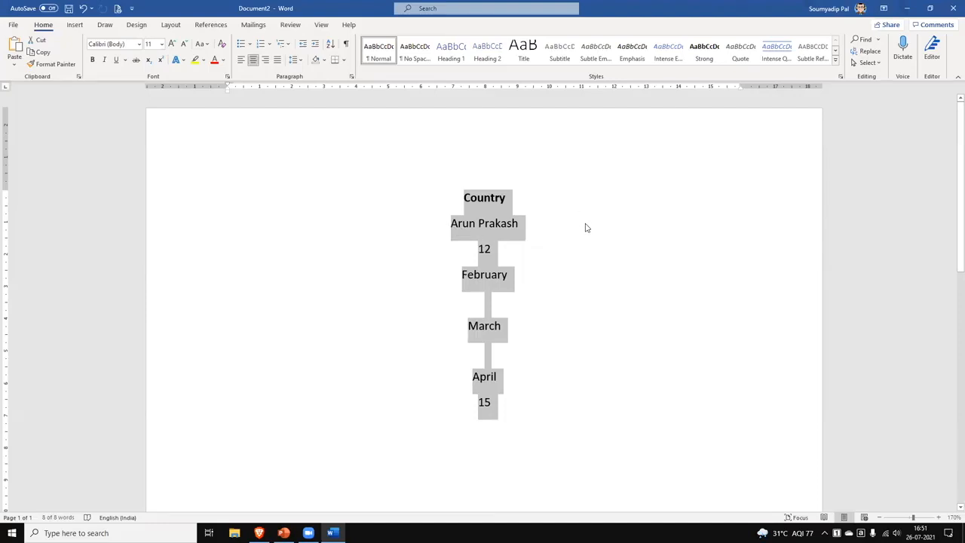
pyautogui.hotkey('ctrl', 'z')
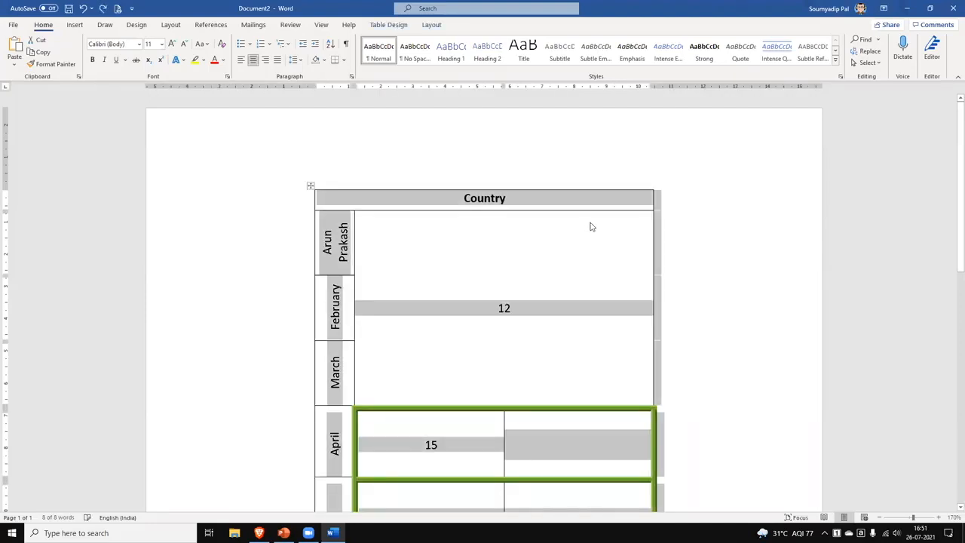
pyautogui.click(432, 24)
pyautogui.click(663, 53)
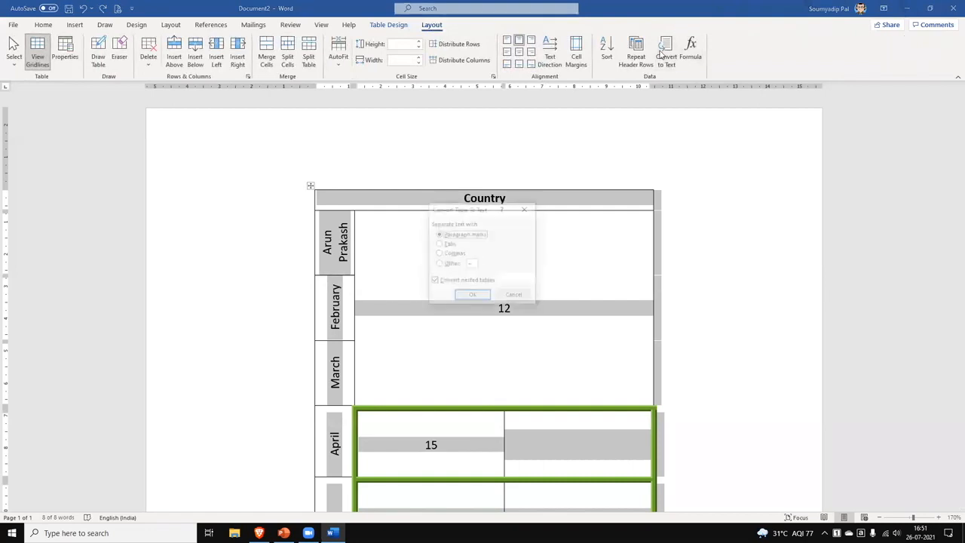
pyautogui.click(452, 254)
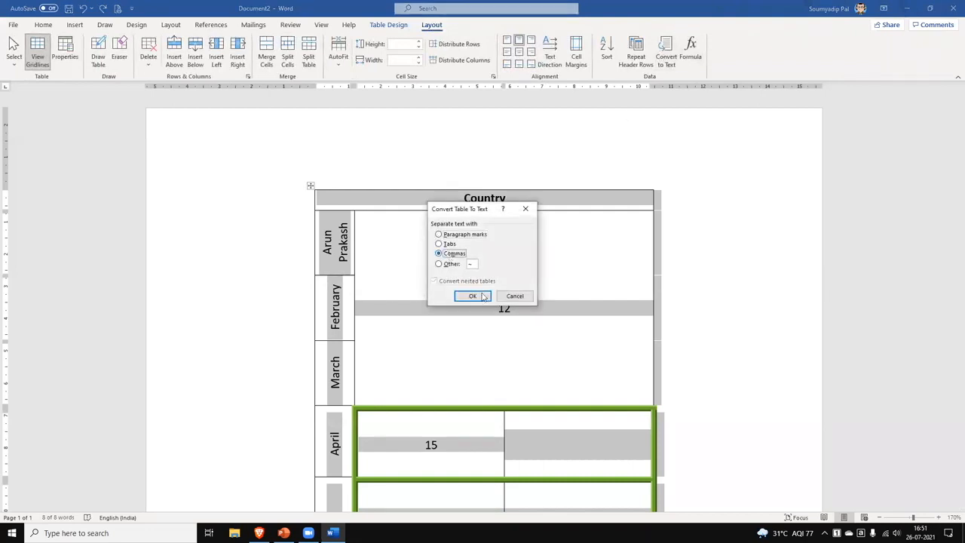
pyautogui.click(484, 298)
pyautogui.click(384, 321)
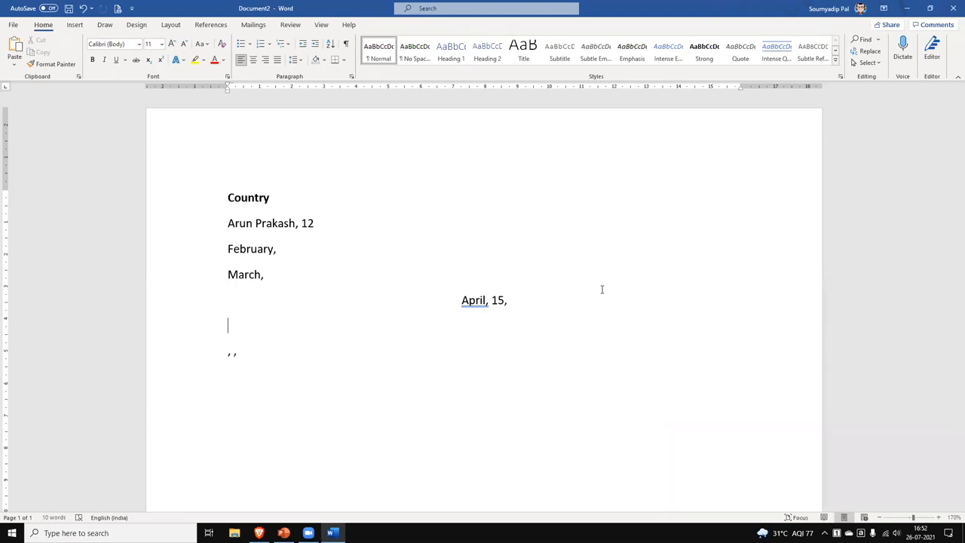
pyautogui.hotkey('ctrl', 'z')
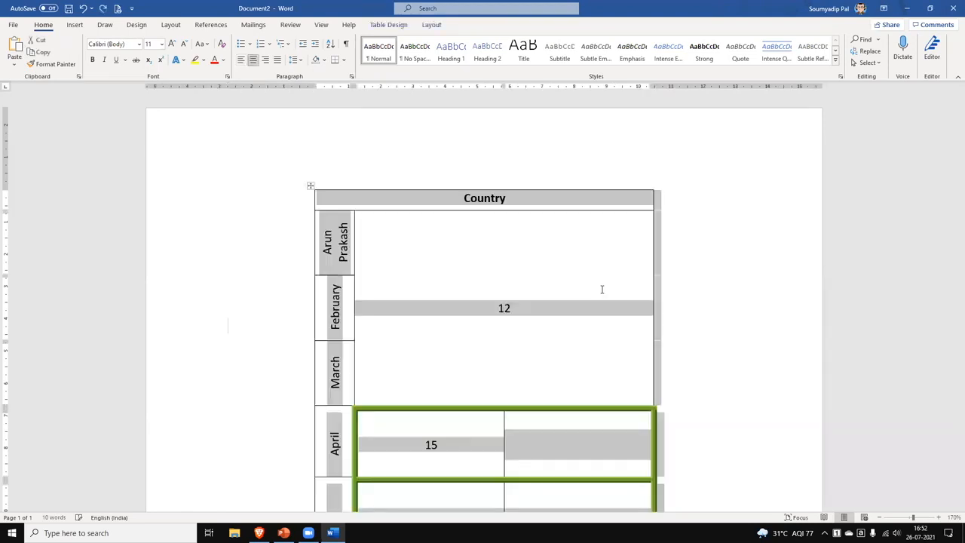
# Split the empty cell beside 15 in the April row into 3 columns.
pyautogui.click(549, 439)
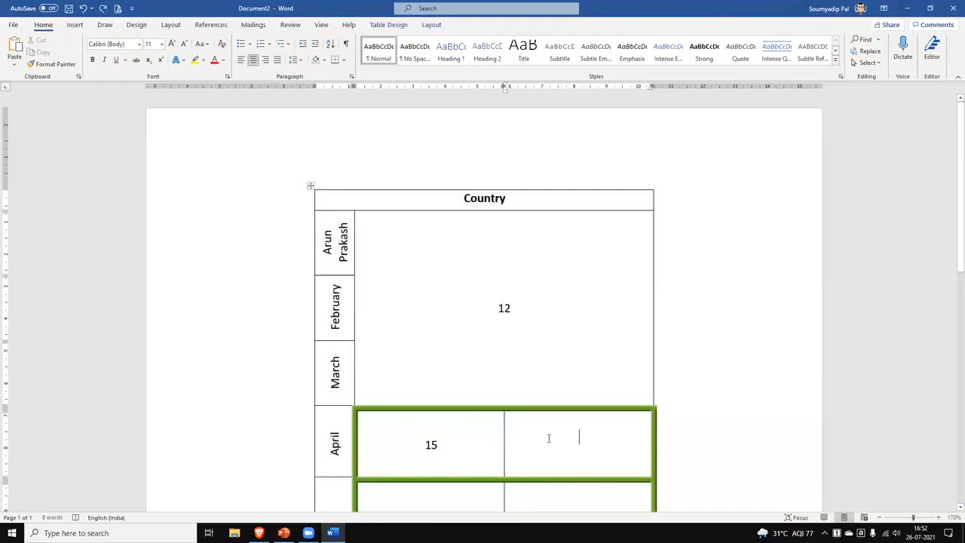
pyautogui.rightClick(549, 438)
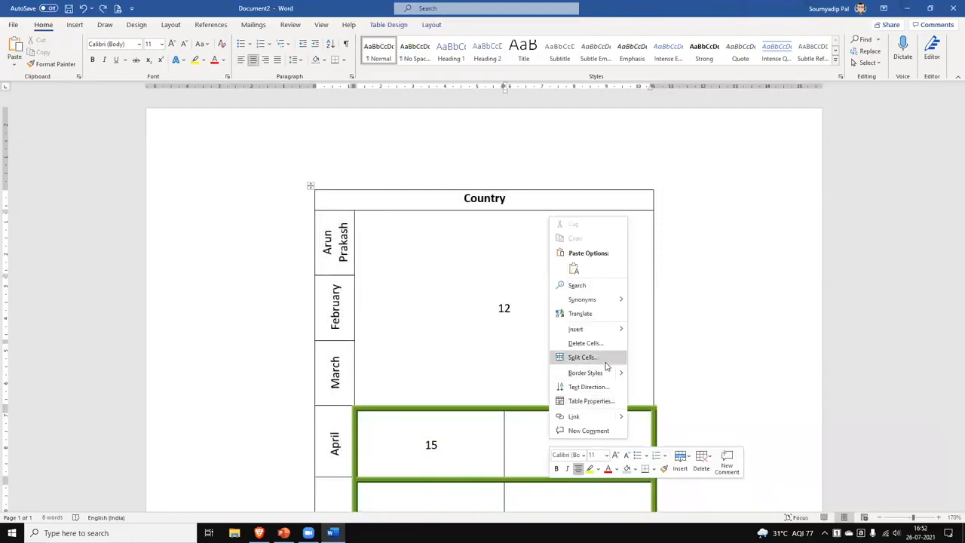
pyautogui.click(580, 357)
pyautogui.click(522, 238)
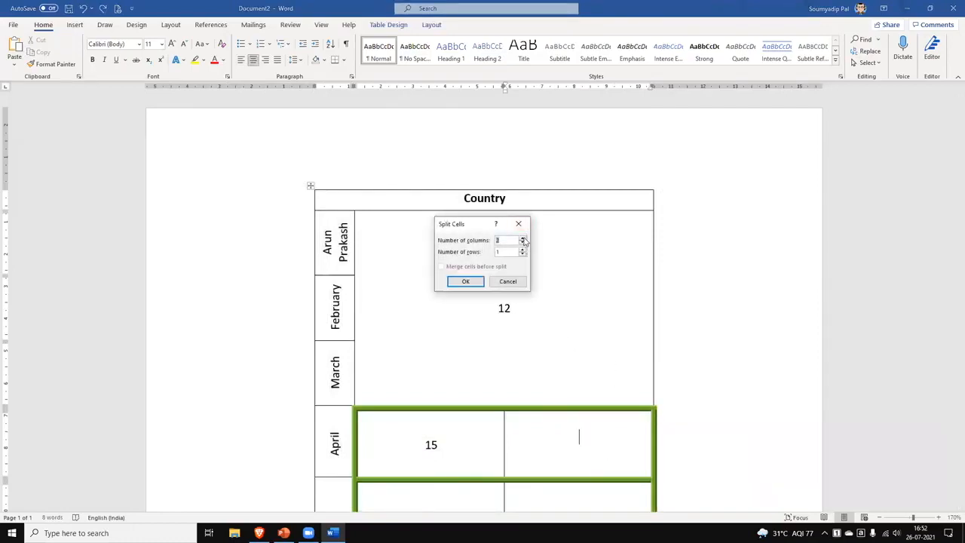
pyautogui.click(465, 281)
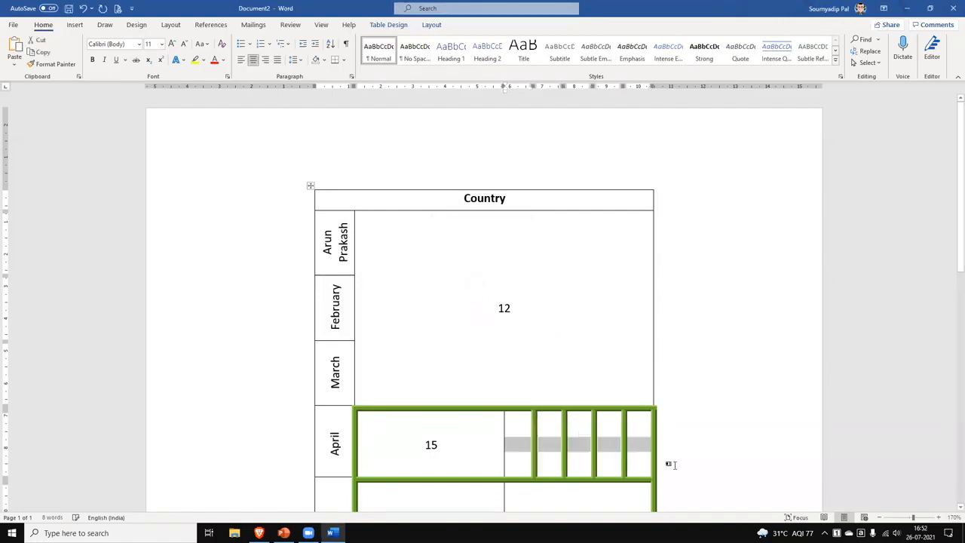
pyautogui.click(639, 448)
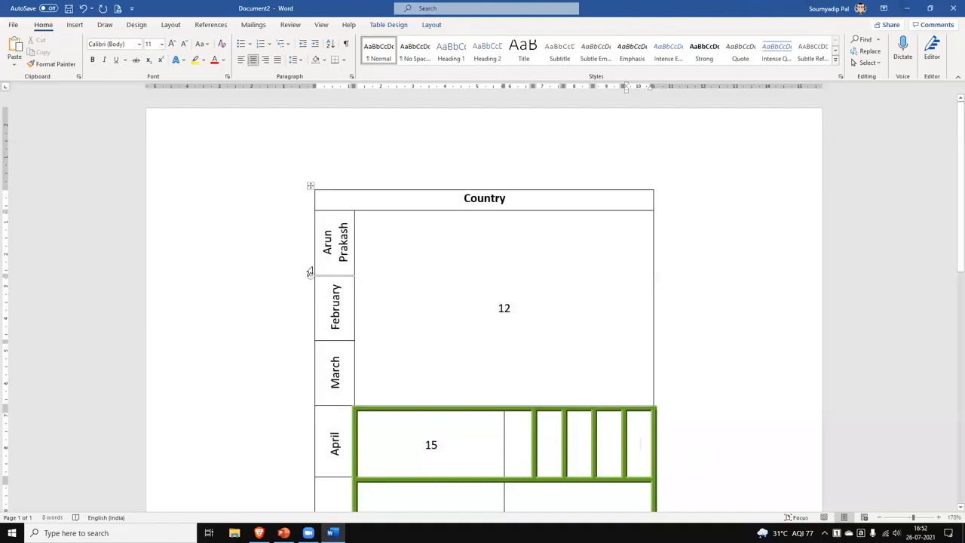
# Widen the month column and narrow the 15 cell and the next April cell.
pyautogui.moveTo(315, 264); pyautogui.dragTo(217, 256)
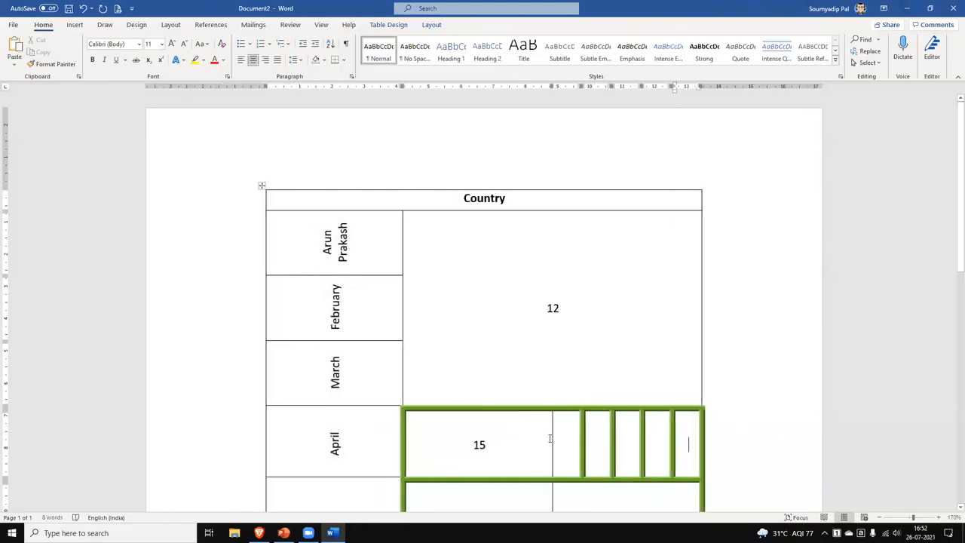
pyautogui.moveTo(552, 436); pyautogui.dragTo(484, 430)
pyautogui.moveTo(582, 430); pyautogui.dragTo(525, 430)
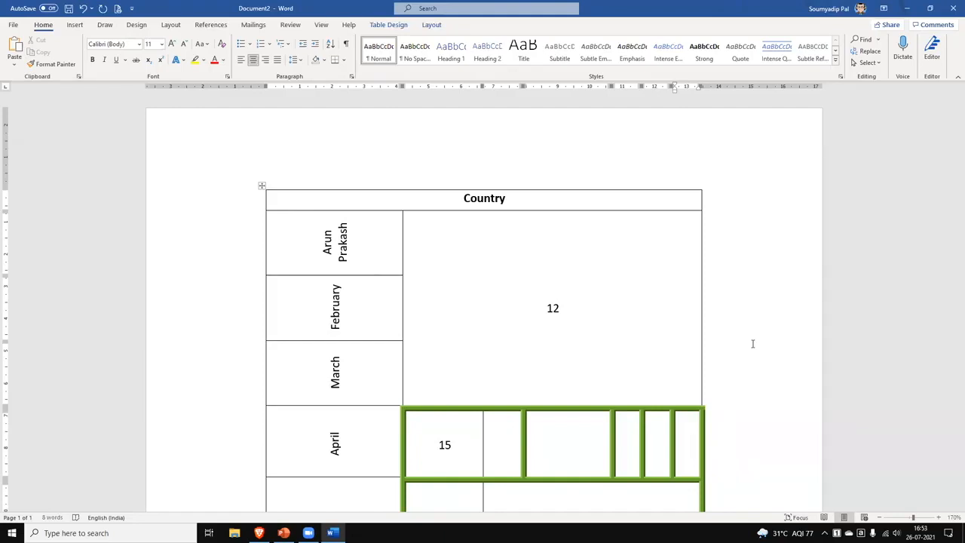
# AutoFit the table to the window, then drag its corner handle to shrink it compactly.
pyautogui.click(432, 25)
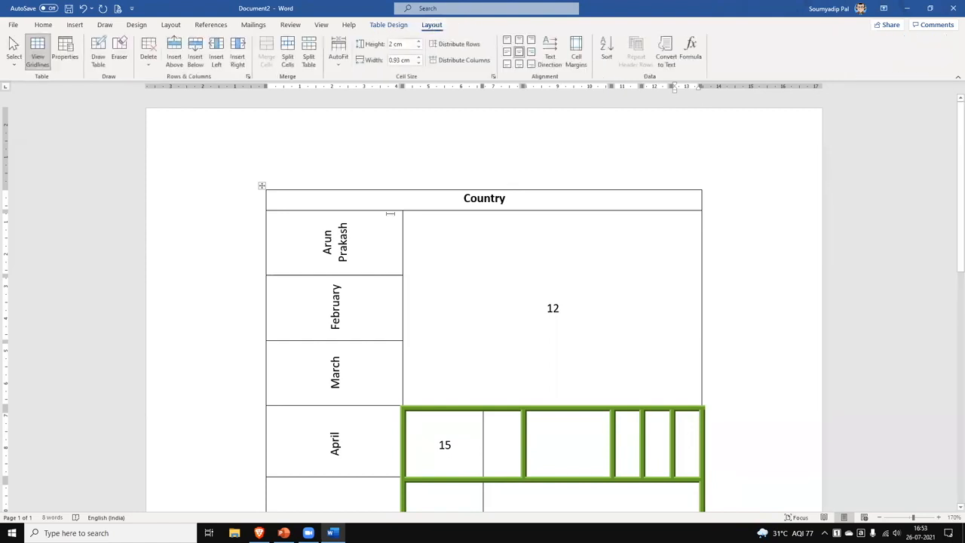
pyautogui.click(341, 68)
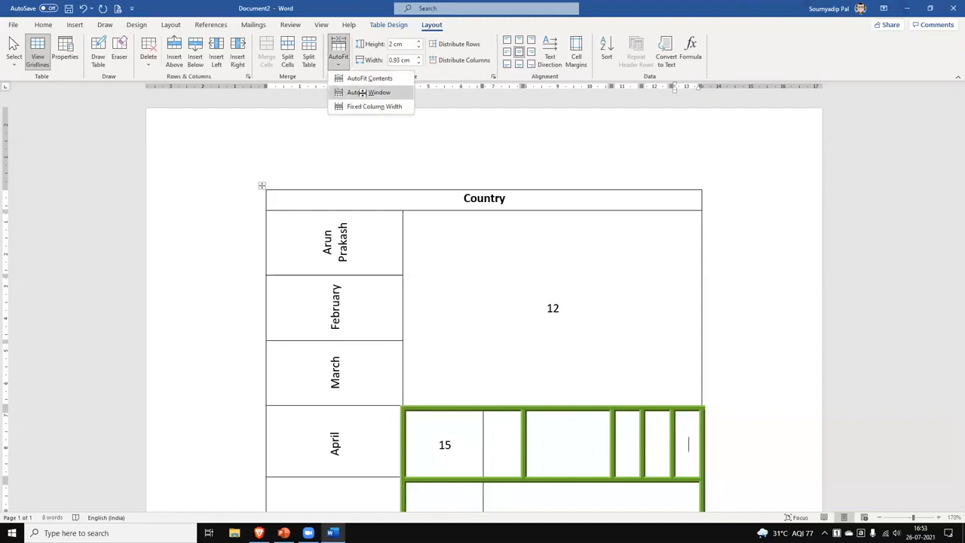
pyautogui.click(359, 93)
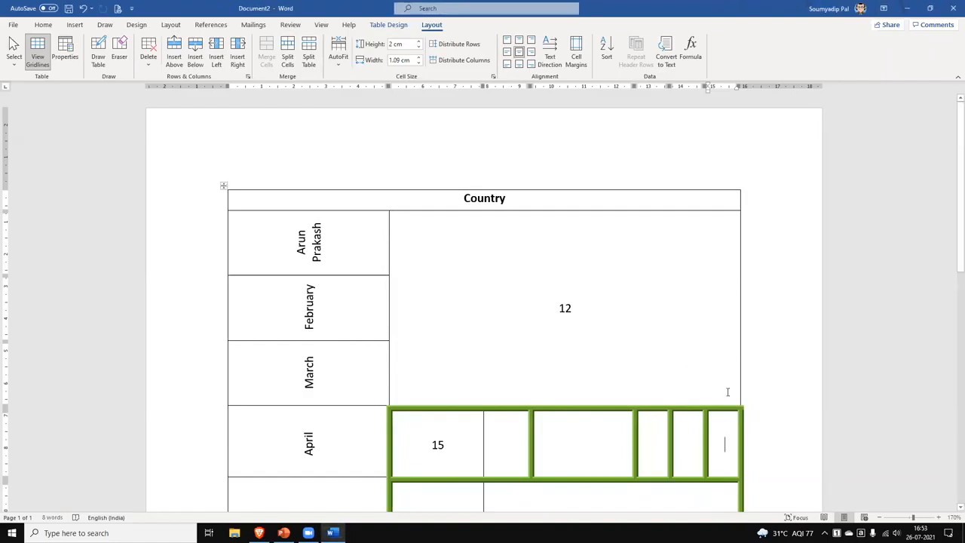
pyautogui.scroll(-3, 747, 323)
pyautogui.moveTo(746, 314); pyautogui.dragTo(454, 246)
pyautogui.scroll(3, 591, 319)
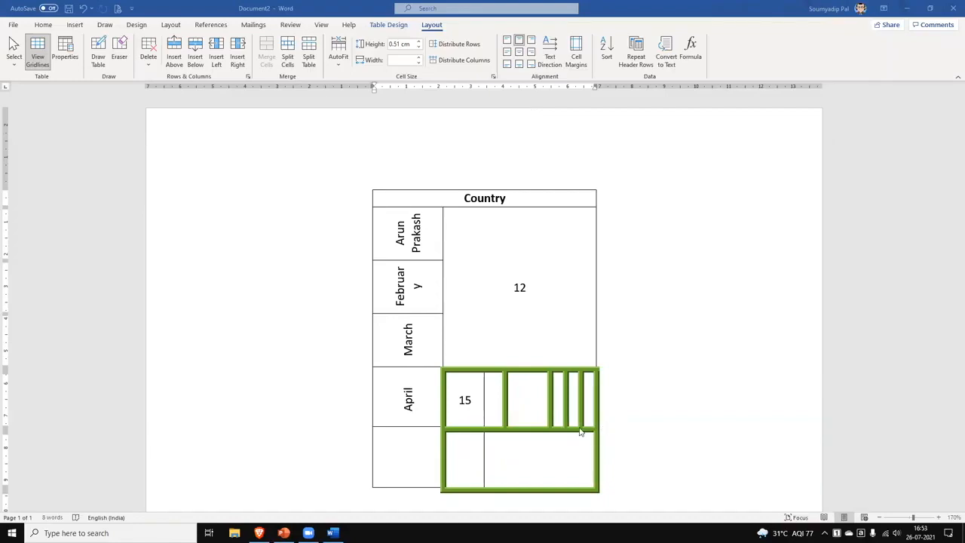
# Open Page Borders from the Design tab and cancel it, leaving the table unchanged.
pyautogui.doubleClick(466, 403)
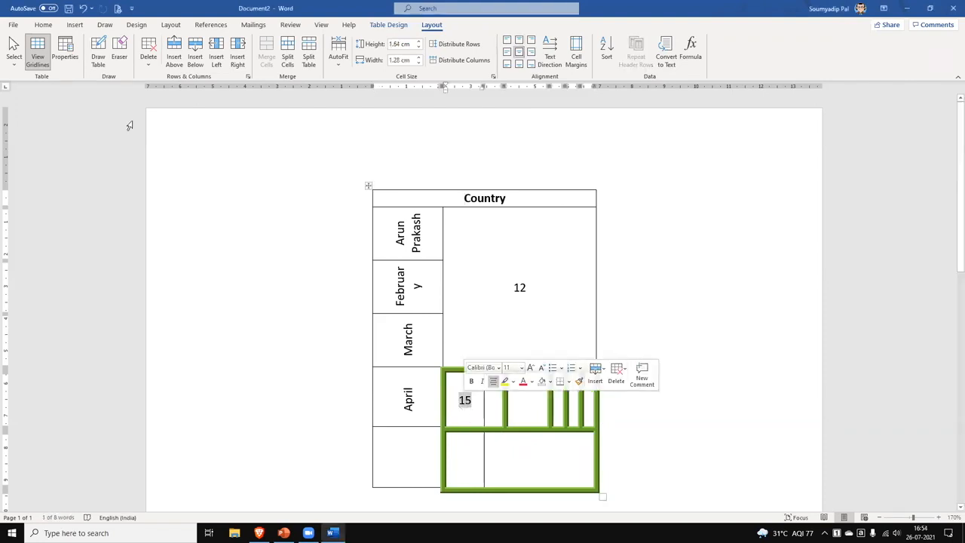
pyautogui.click(43, 25)
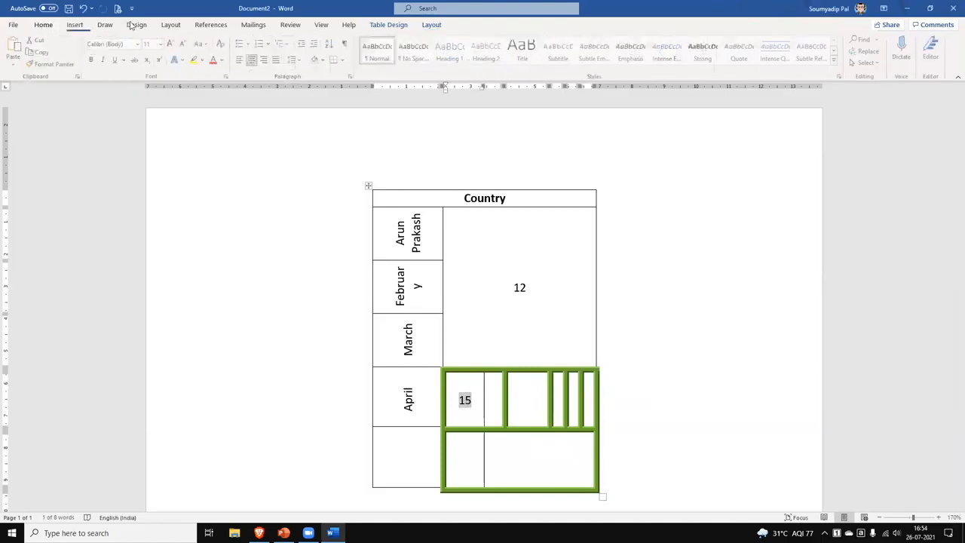
pyautogui.click(136, 24)
pyautogui.click(876, 59)
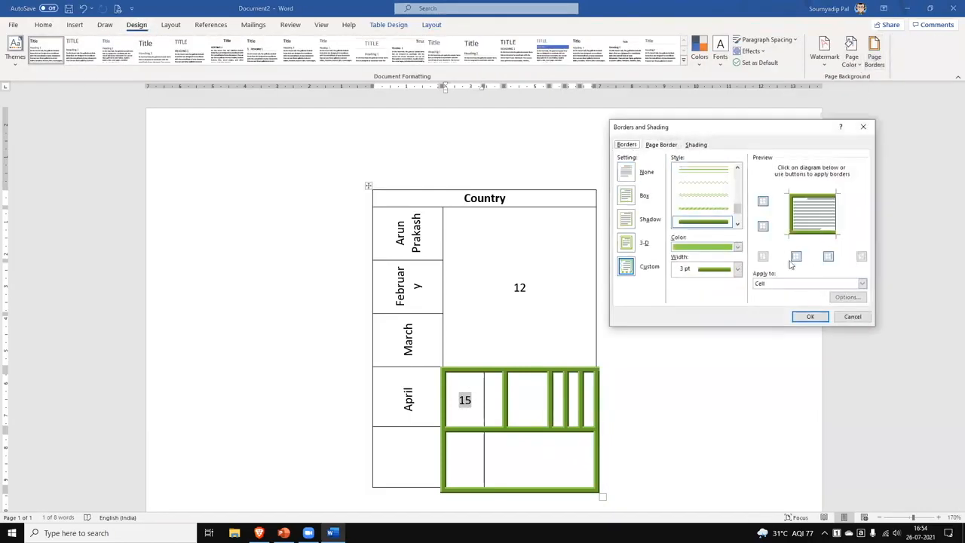
pyautogui.click(853, 317)
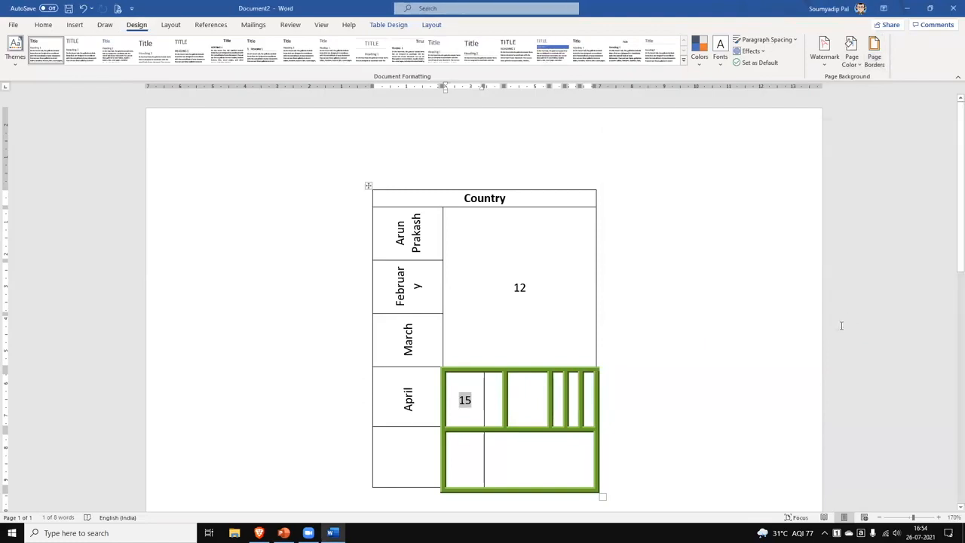
pyautogui.click(539, 457)
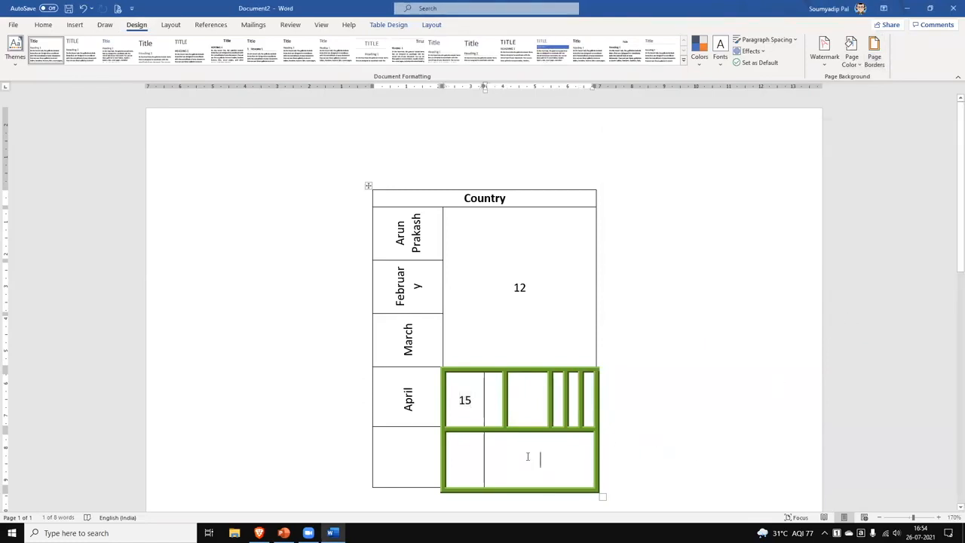
pyautogui.click(75, 25)
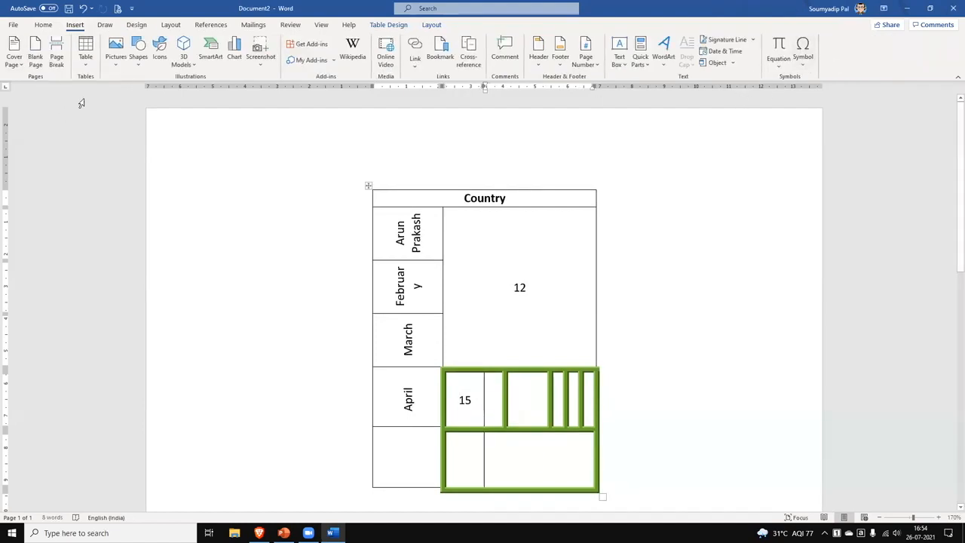
# Draw a blue rounded rectangle, about 0.81 × 1.78 cm, in the bottom-right cell and nudge it up.
pyautogui.click(133, 69)
pyautogui.click(141, 163)
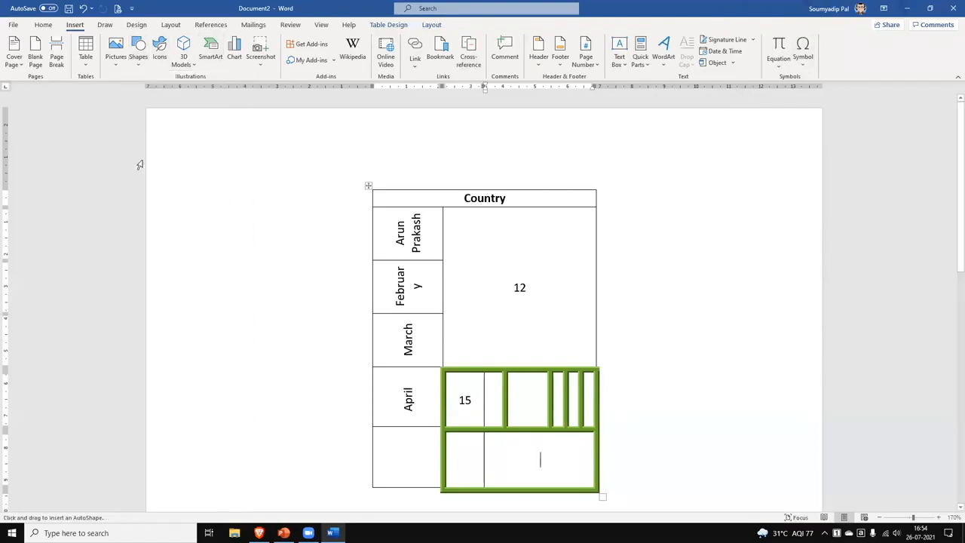
pyautogui.moveTo(511, 449); pyautogui.dragTo(569, 479)
pyautogui.click(696, 461)
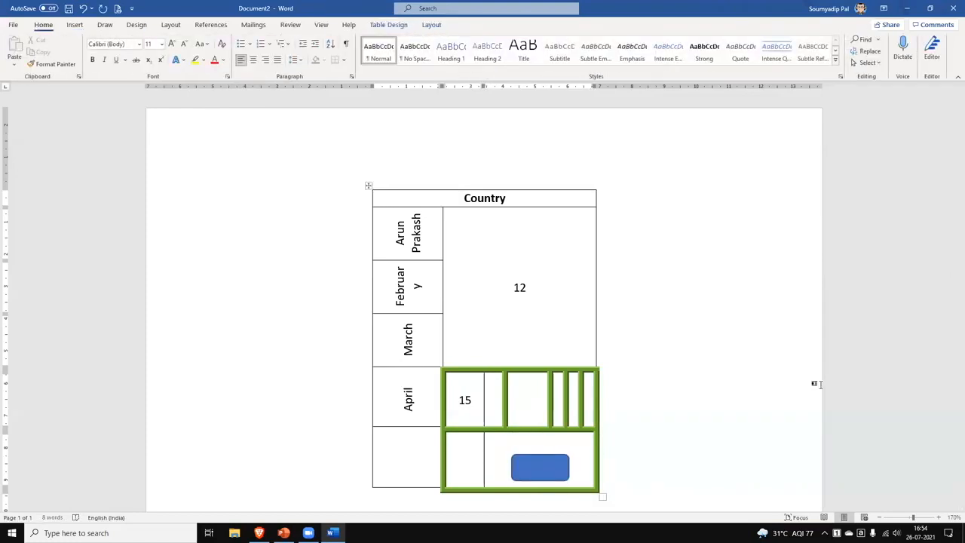
pyautogui.moveTo(539, 468); pyautogui.dragTo(539, 461)
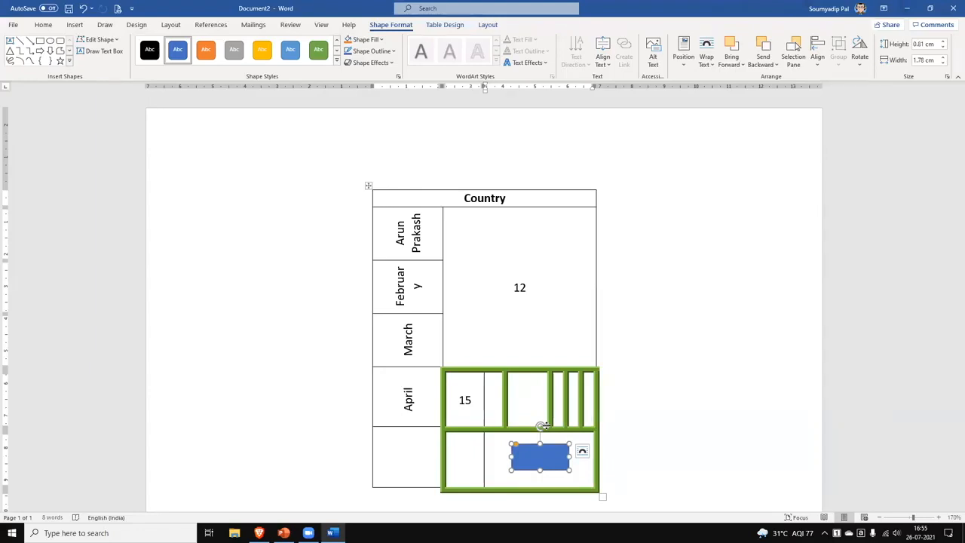
pyautogui.scroll(-5, 762, 273)
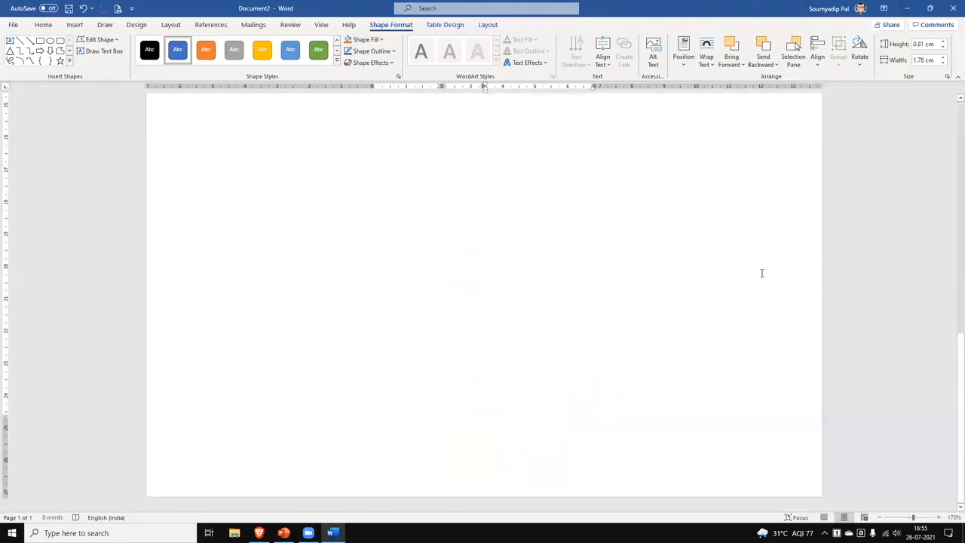
pyautogui.scroll(5, 762, 273)
pyautogui.scroll(1, 762, 273)
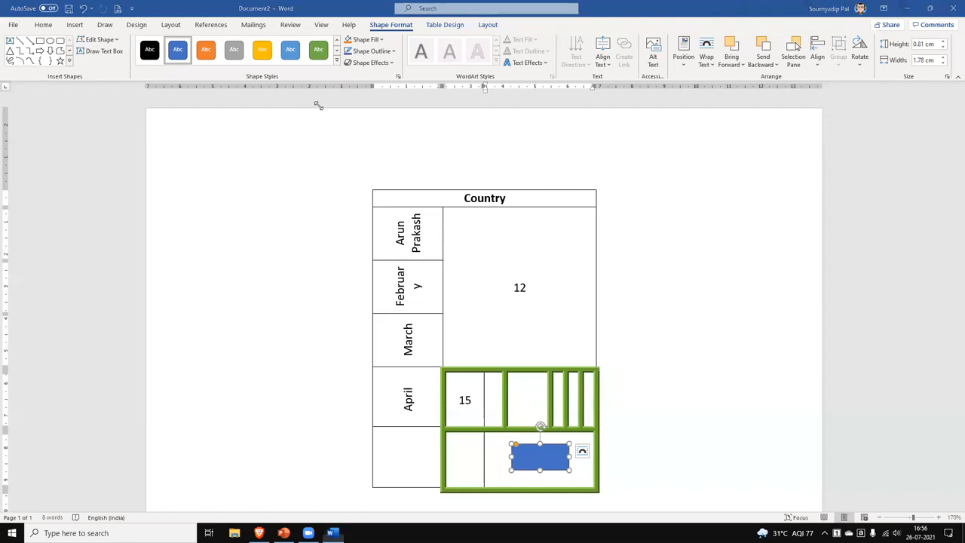
pyautogui.click(358, 203)
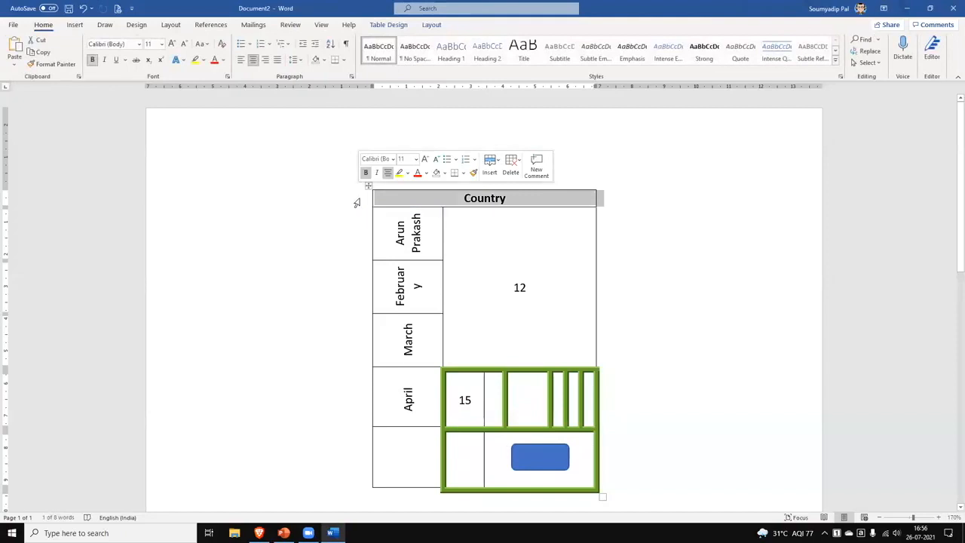
# Undo the Country entry so the table's top row is empty again.
pyautogui.click(372, 200)
pyautogui.click(358, 203)
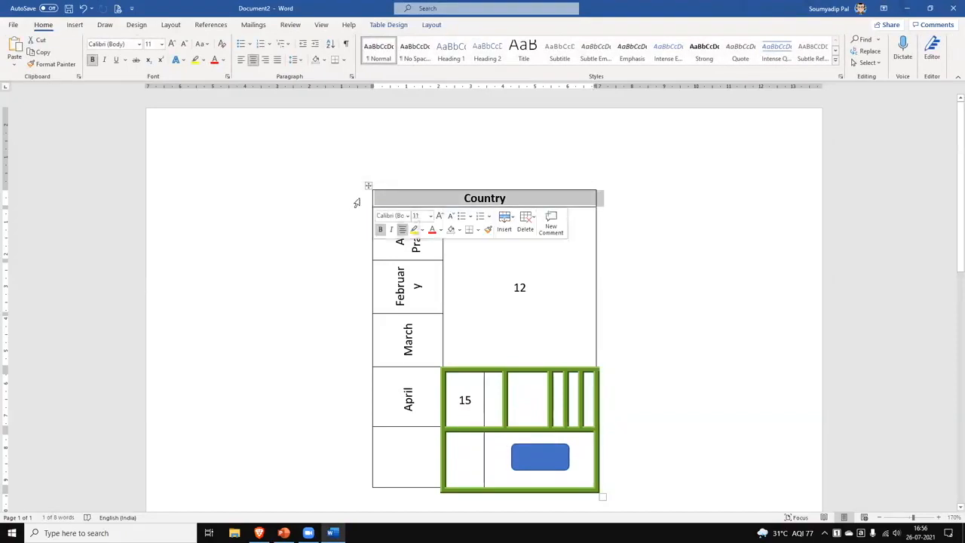
pyautogui.click(368, 185)
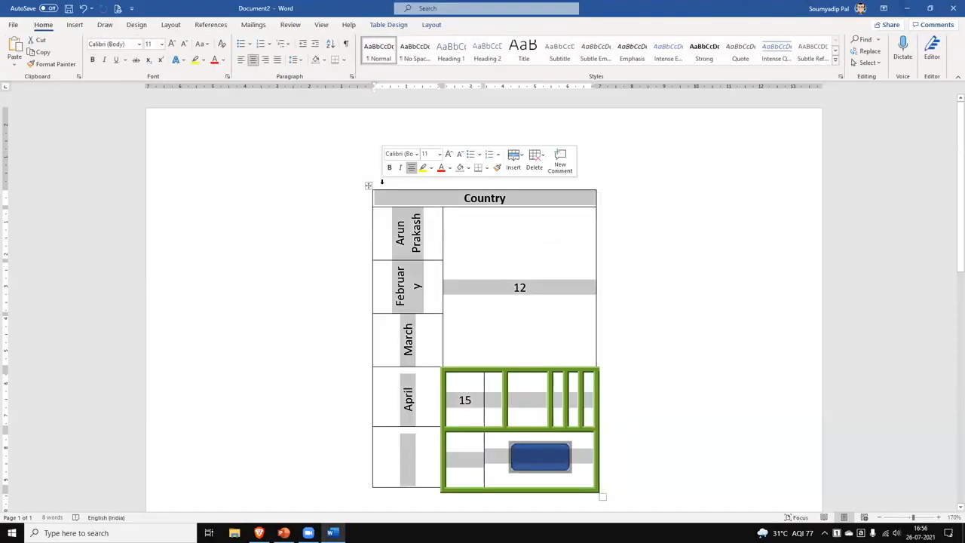
pyautogui.hotkey('ctrl', 'z')
pyautogui.click(389, 175)
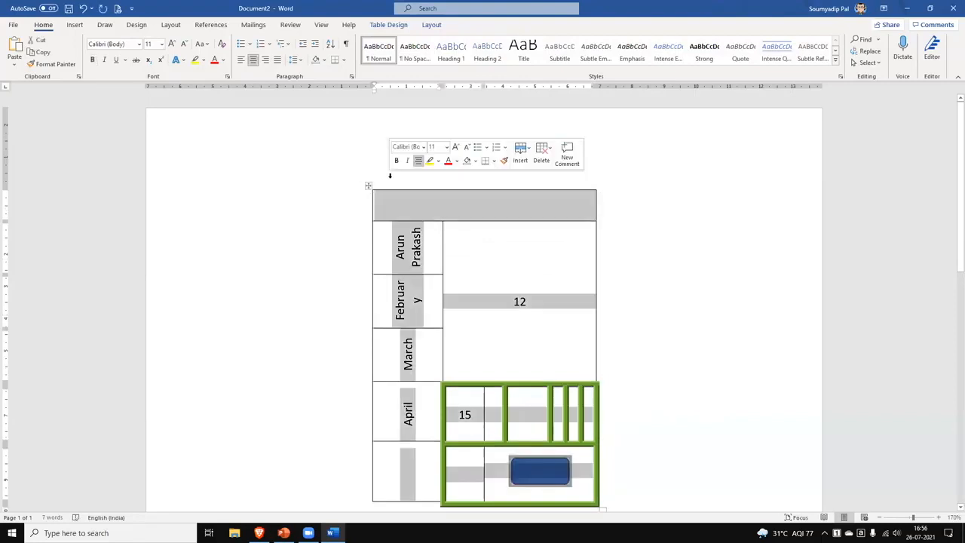
pyautogui.click(340, 218)
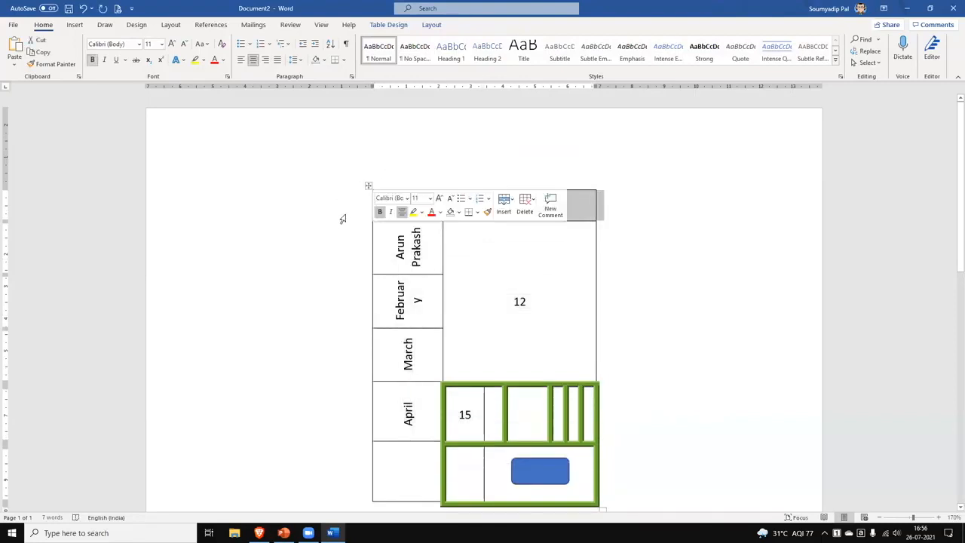
pyautogui.doubleClick(431, 177)
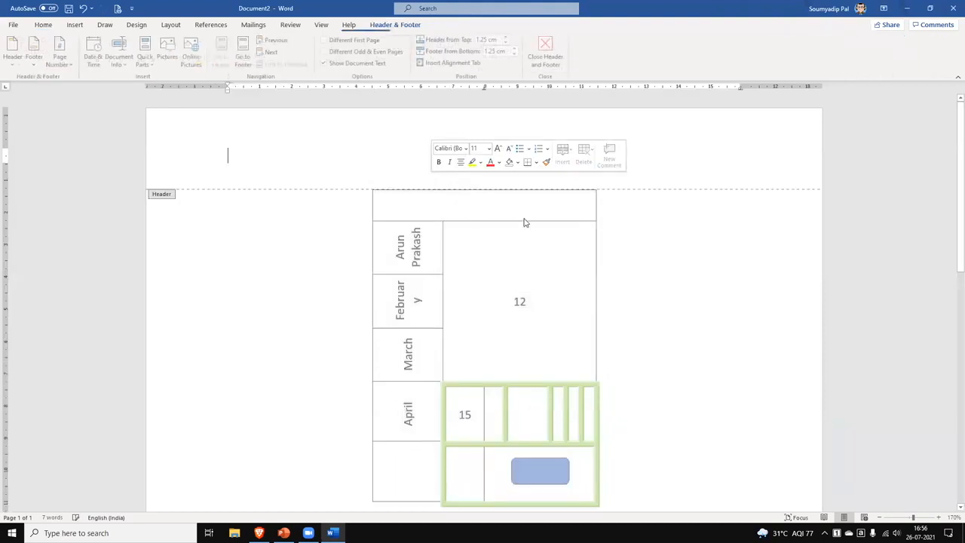
pyautogui.doubleClick(362, 203)
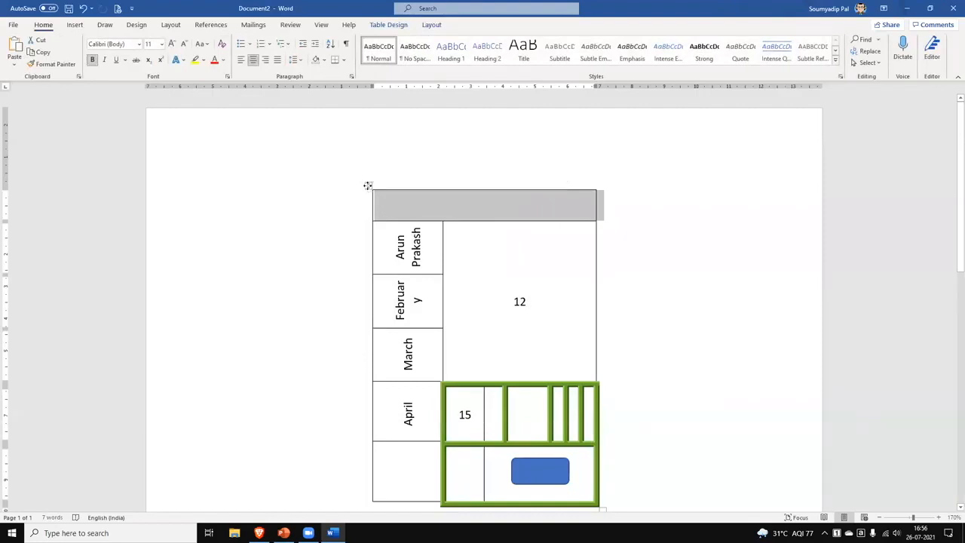
# Add a 'Table 1' caption line above the table.
pyautogui.click(369, 215)
pyautogui.press('Return')
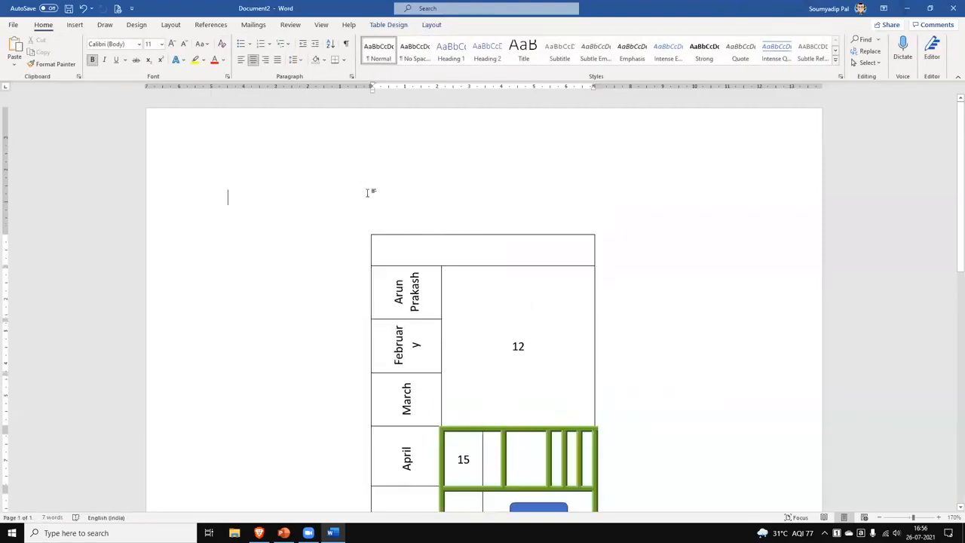
pyautogui.write('Fi')
pyautogui.press('BackSpace')
pyautogui.press('BackSpace')
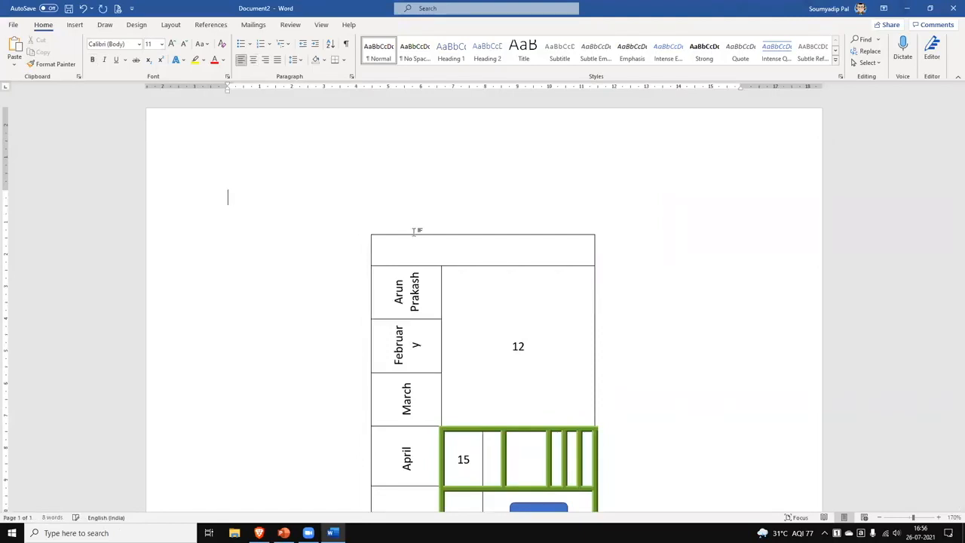
pyautogui.write('Table 1')
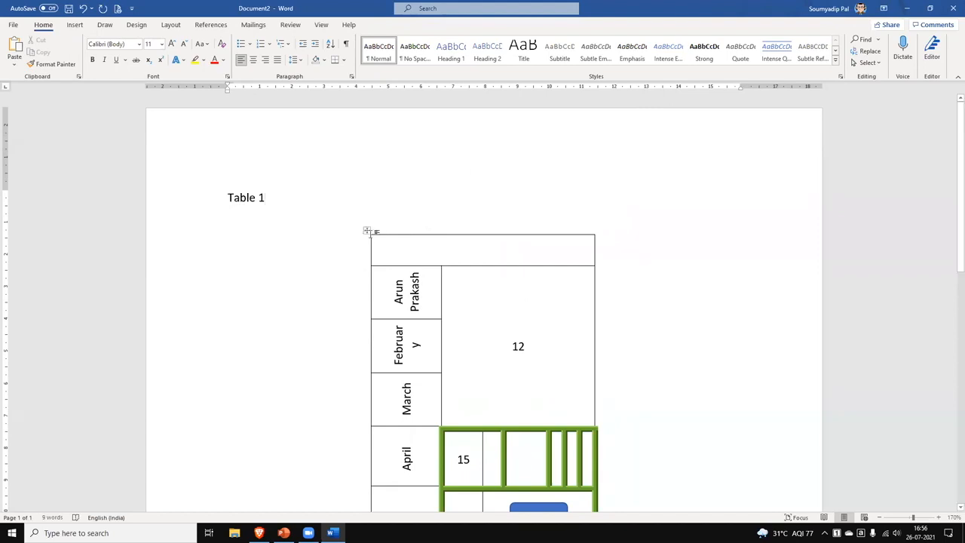
pyautogui.moveTo(366, 233); pyautogui.dragTo(360, 251)
pyautogui.click(291, 199)
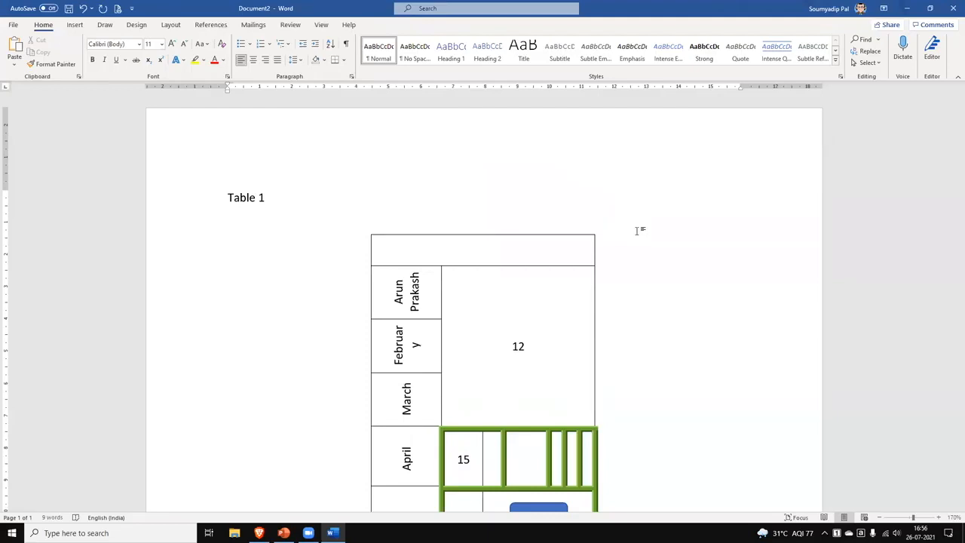
pyautogui.doubleClick(528, 347)
# Make the 12 a bulleted item with Ctrl+Shift+L, ending the list on the next line.
pyautogui.hotkey('ctrl', 'shift', 'l')
pyautogui.click(568, 339)
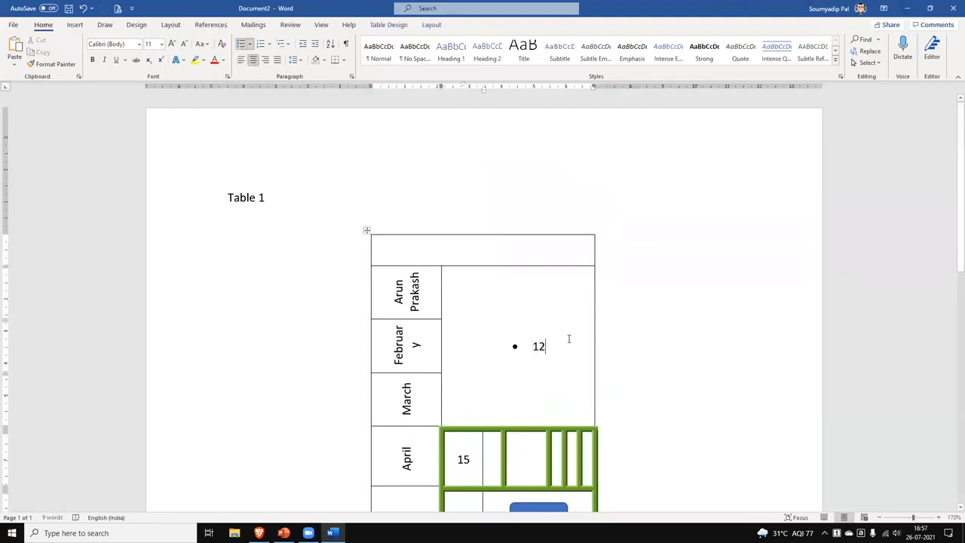
pyautogui.press('Return')
pyautogui.press('BackSpace')
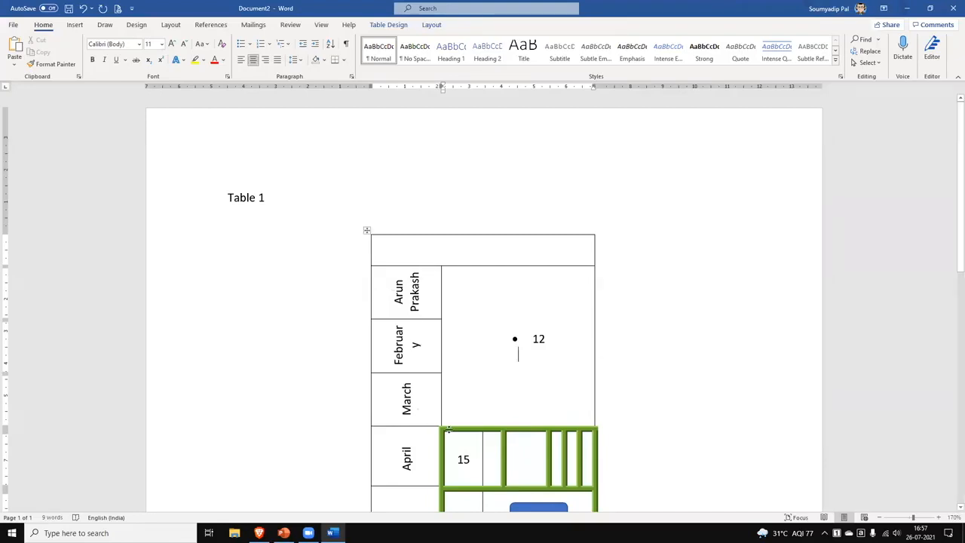
pyautogui.scroll(-3, 518, 352)
pyautogui.moveTo(415, 187); pyautogui.dragTo(395, 151)
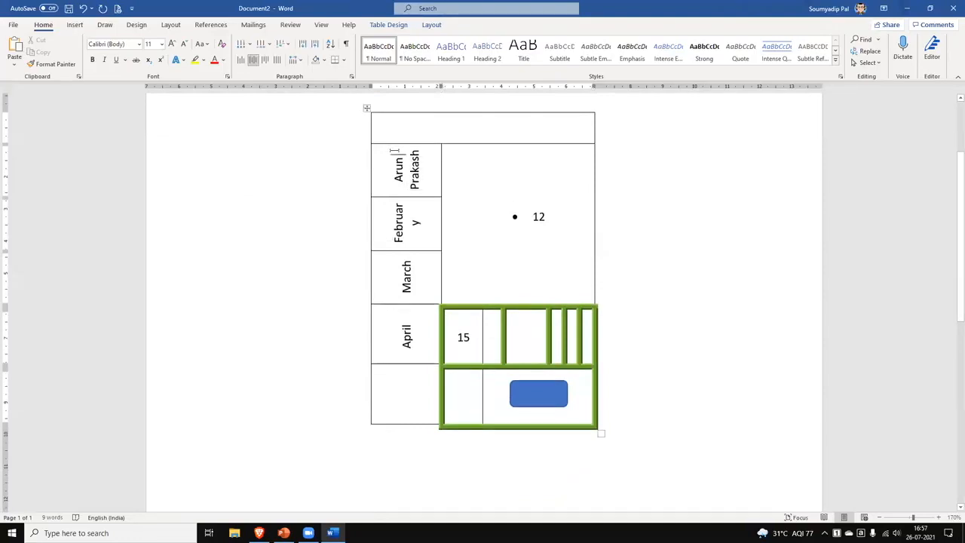
pyautogui.tripleClick(394, 151)
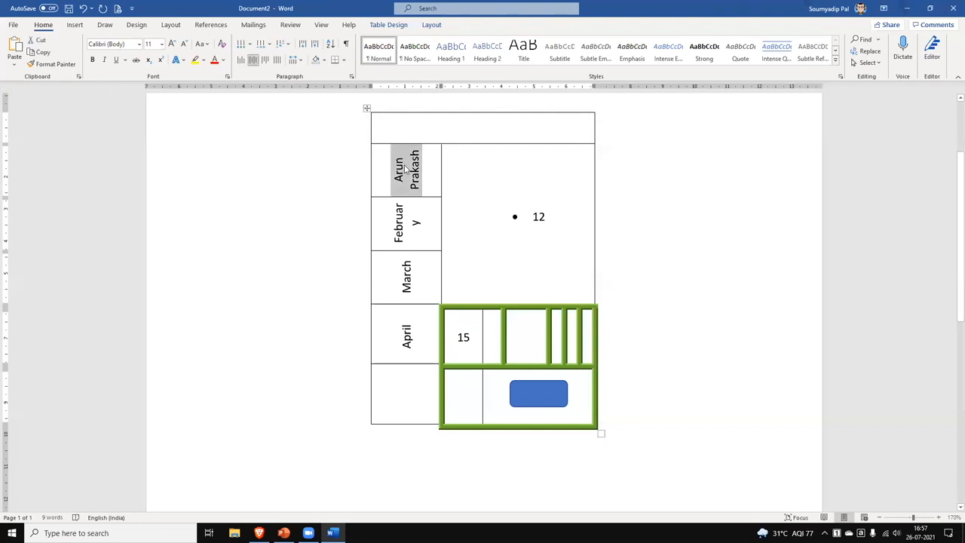
pyautogui.click(389, 26)
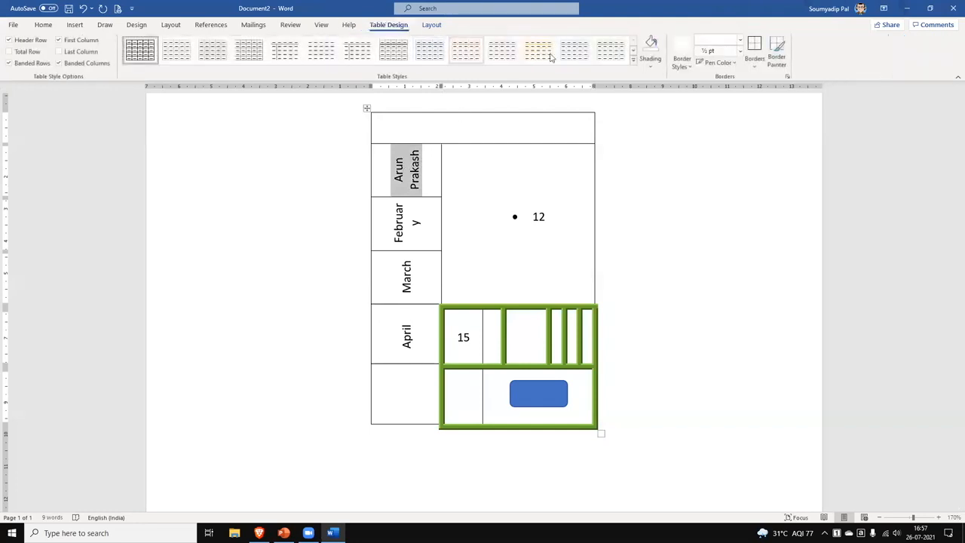
pyautogui.click(432, 25)
pyautogui.click(549, 48)
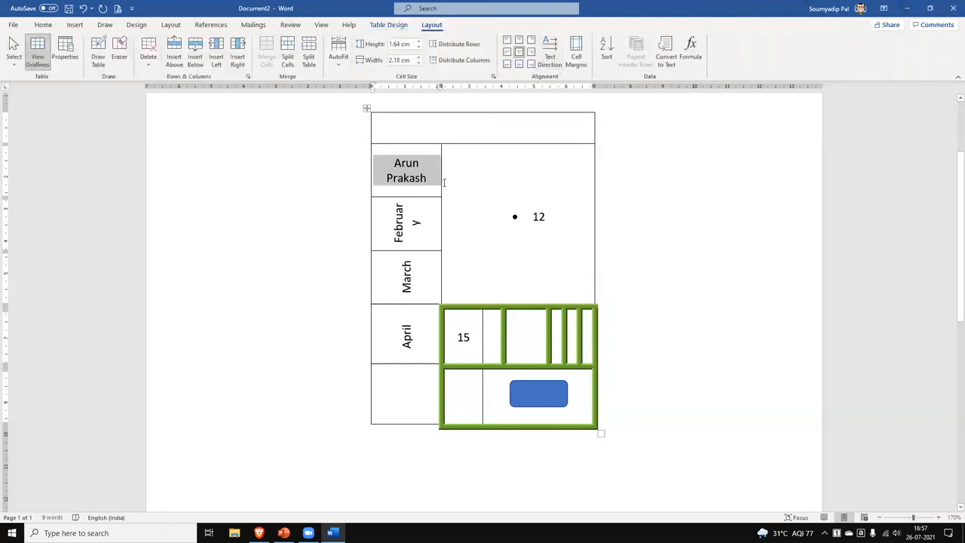
pyautogui.rightClick(409, 165)
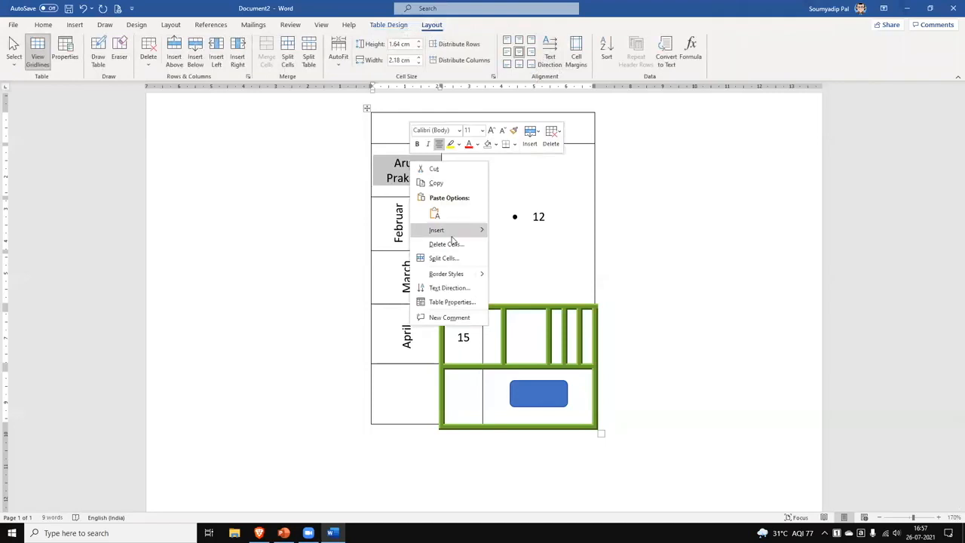
pyautogui.click(443, 259)
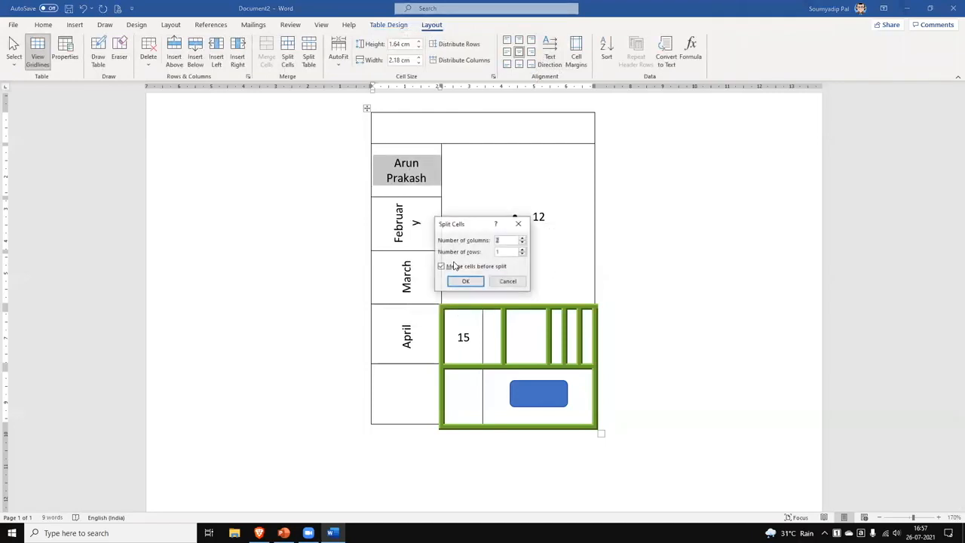
pyautogui.click(522, 243)
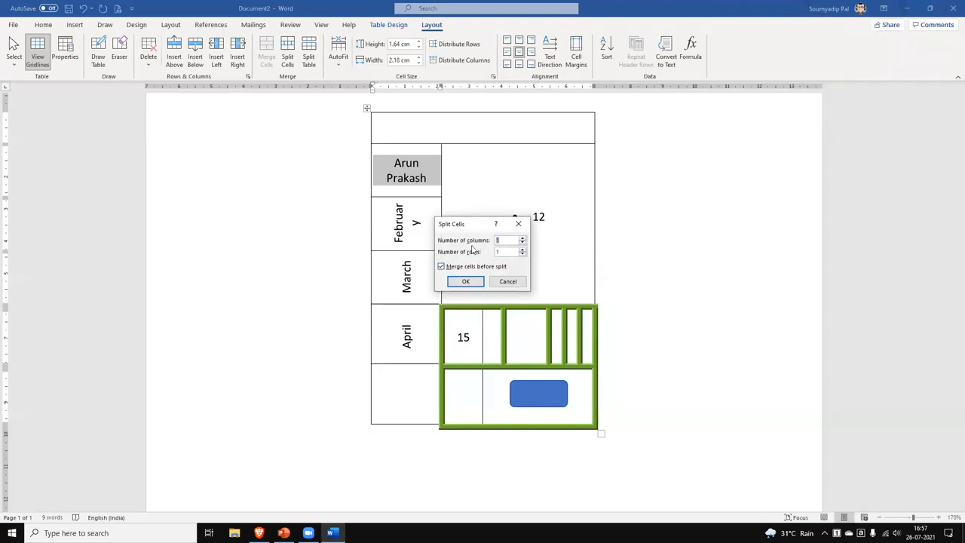
pyautogui.click(522, 251)
pyautogui.click(466, 281)
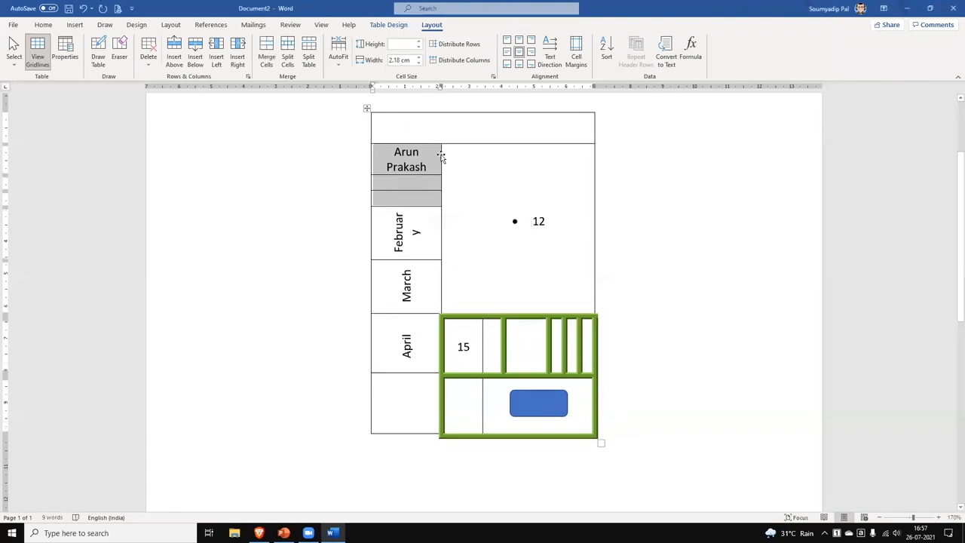
pyautogui.moveTo(442, 158); pyautogui.dragTo(436, 166)
pyautogui.click(485, 177)
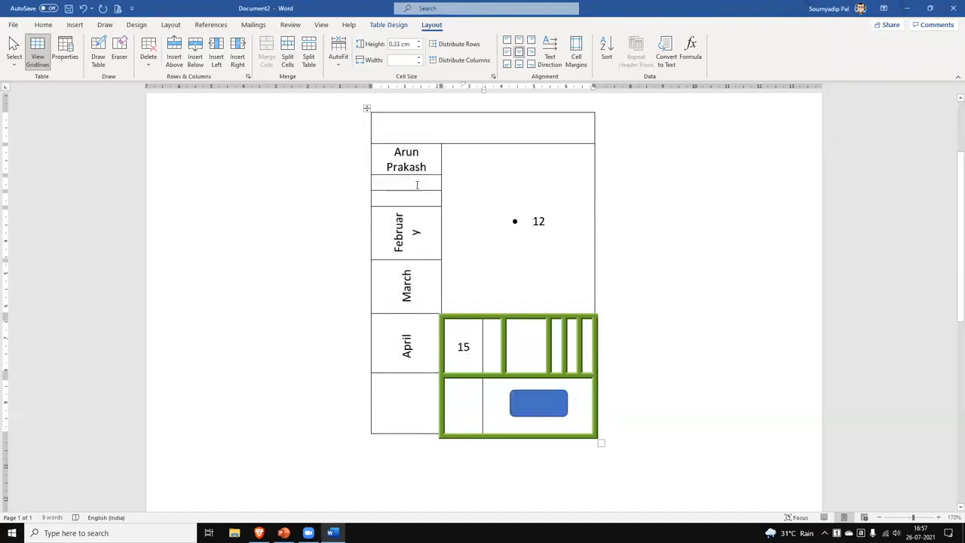
pyautogui.moveTo(385, 154); pyautogui.dragTo(404, 198)
pyautogui.click(408, 151)
pyautogui.moveTo(399, 167); pyautogui.dragTo(431, 346)
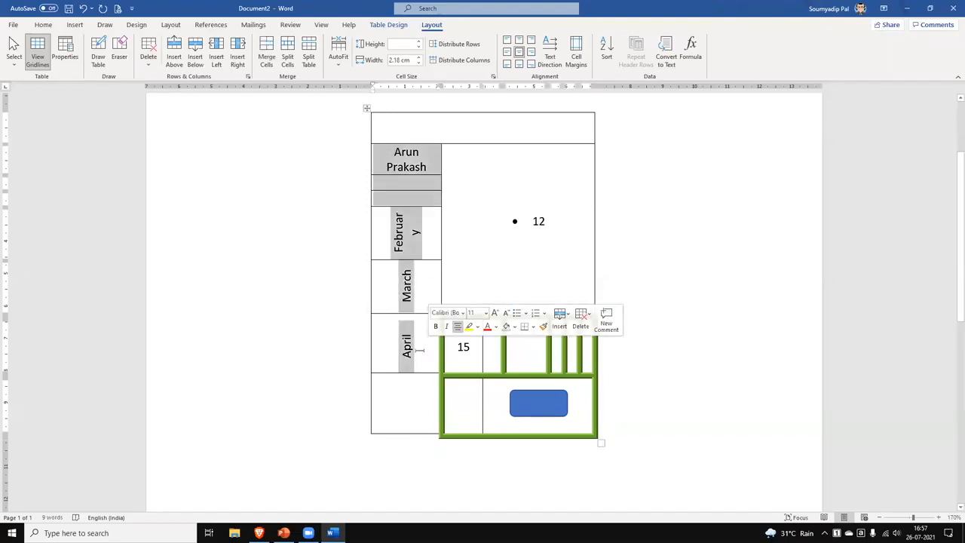
# AutoFit the table to its contents and type a run of 1s beside 15.
pyautogui.click(340, 66)
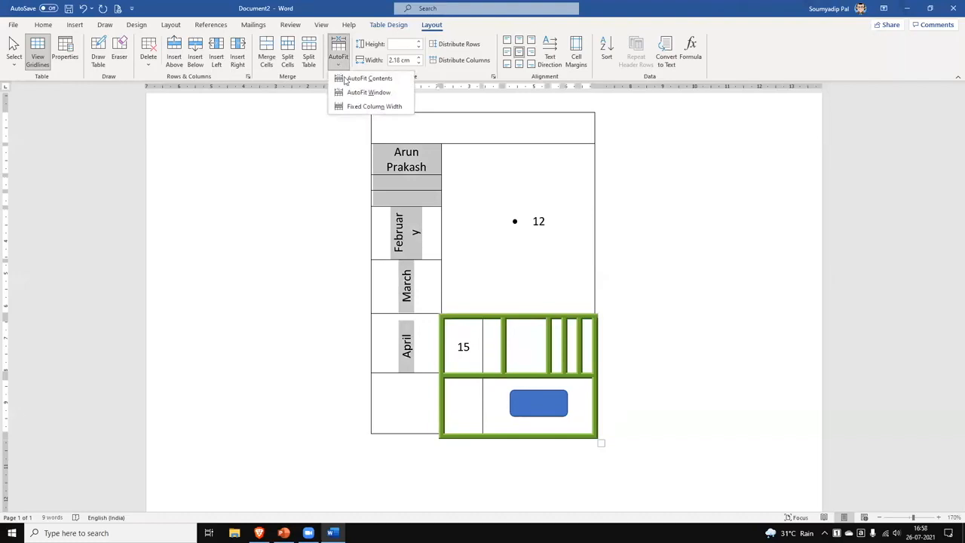
pyautogui.click(347, 80)
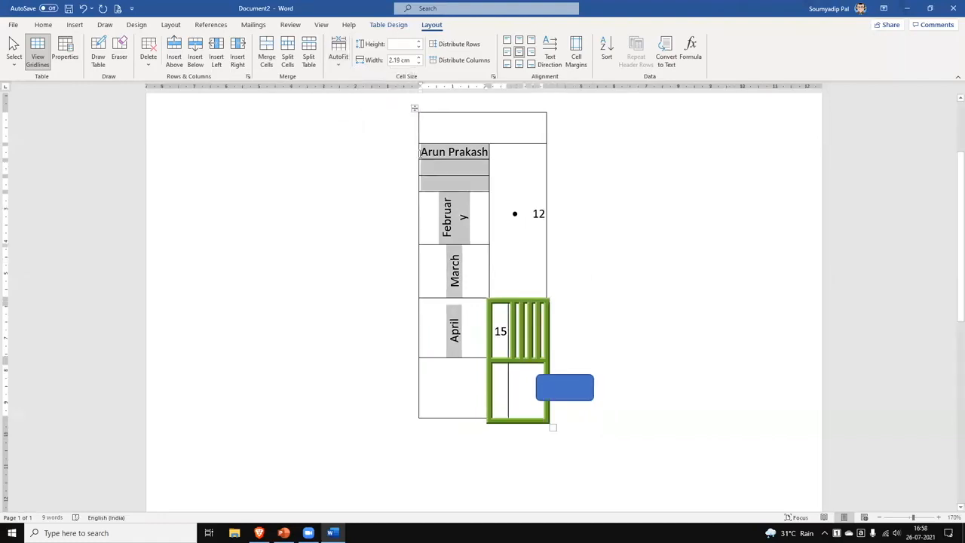
pyautogui.click(506, 338)
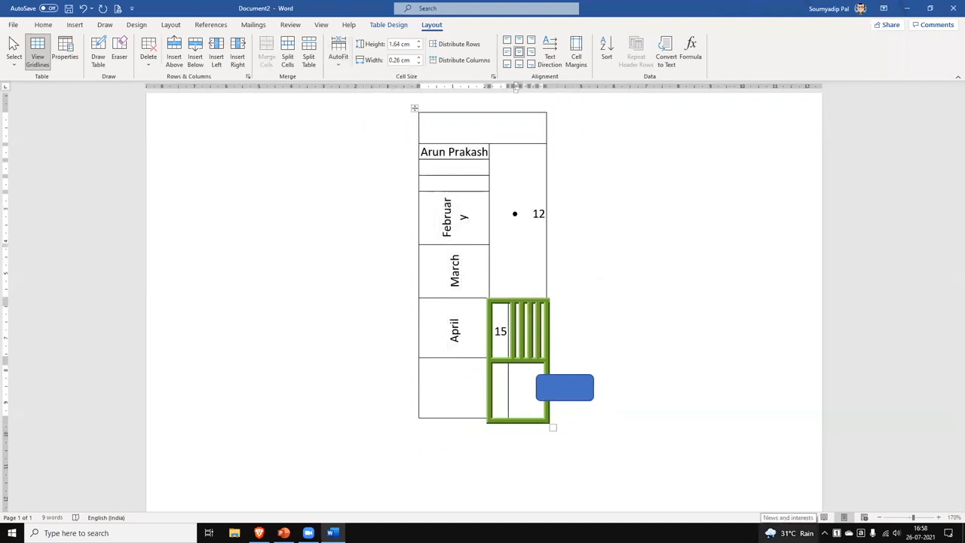
pyautogui.write('111111111111111')
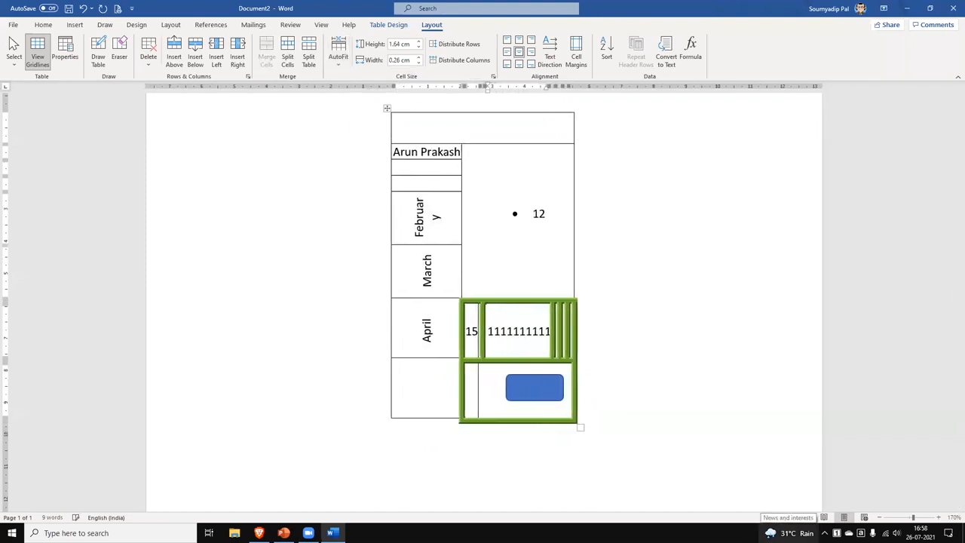
pyautogui.write('111111111')
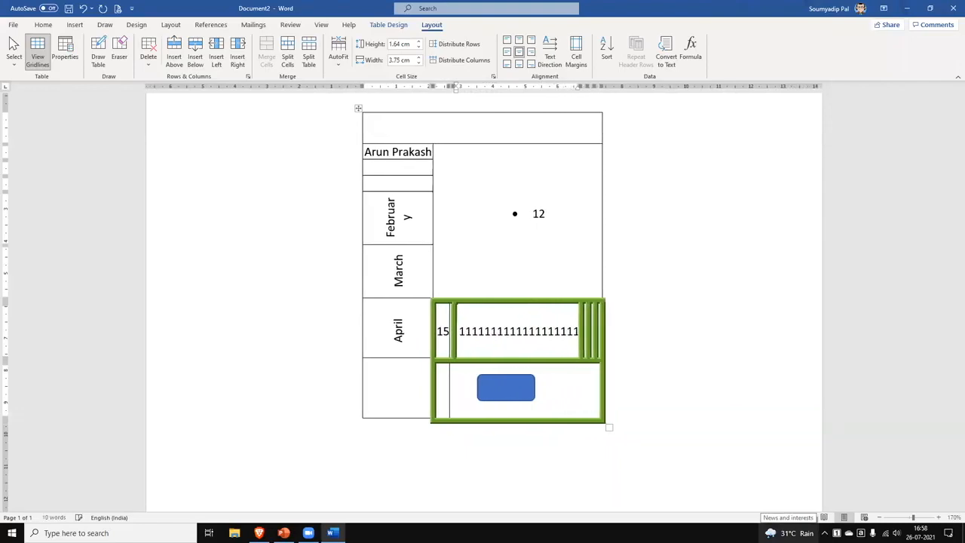
pyautogui.press('BackSpace')
pyautogui.press('BackSpace')
pyautogui.press('BackSpace')
pyautogui.press('BackSpace')
pyautogui.press('BackSpace')
pyautogui.press('BackSpace')
pyautogui.press('BackSpace')
pyautogui.press('BackSpace')
pyautogui.press('BackSpace')
pyautogui.press('BackSpace')
pyautogui.press('BackSpace')
pyautogui.press('BackSpace')
pyautogui.press('BackSpace')
pyautogui.press('BackSpace')
pyautogui.press('BackSpace')
pyautogui.press('BackSpace')
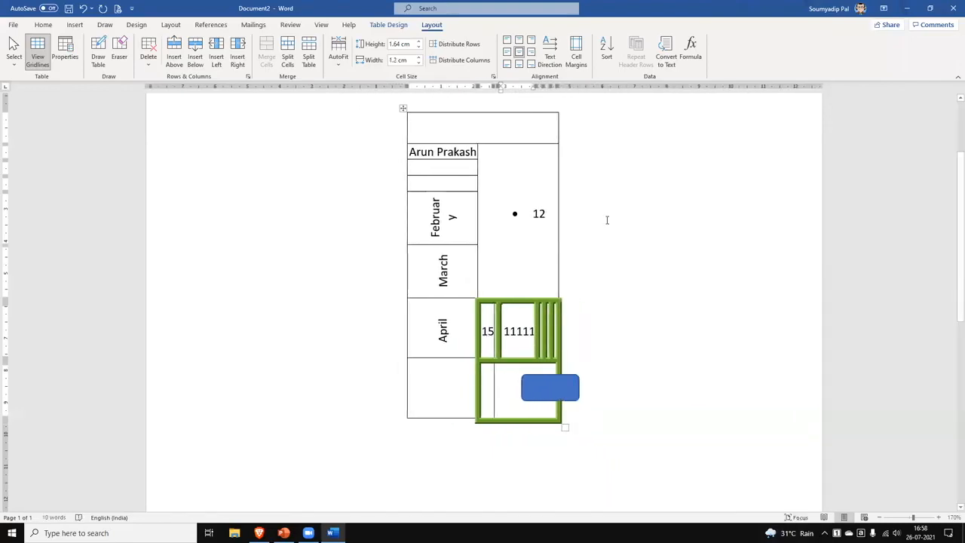
# AutoFit the table to the window, fix column widths, and extend the 1s into a long wrapping run.
pyautogui.click(338, 57)
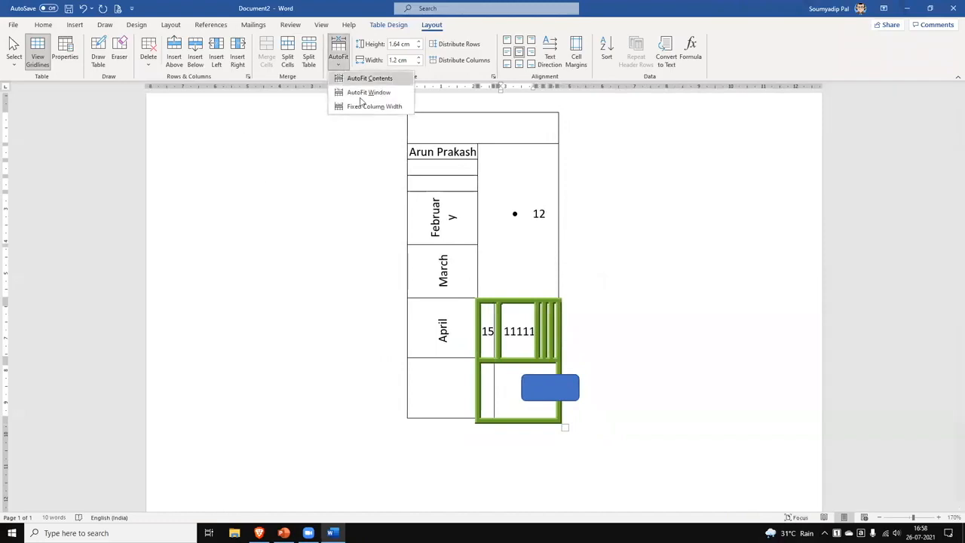
pyautogui.click(363, 92)
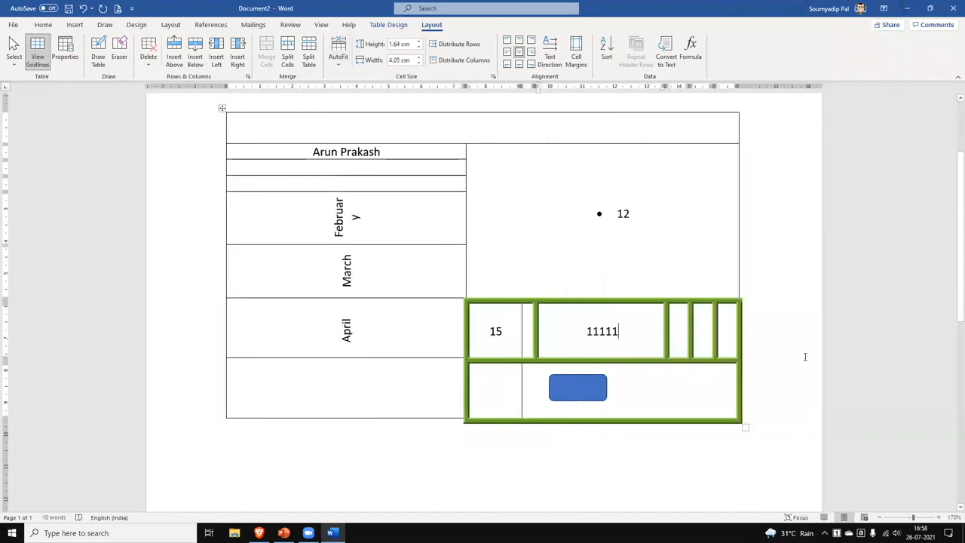
pyautogui.click(339, 57)
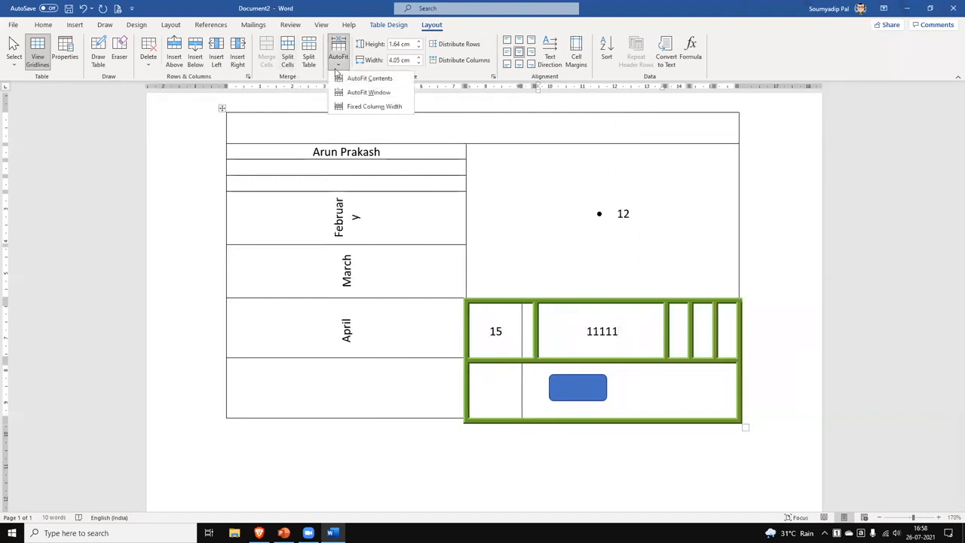
pyautogui.click(366, 106)
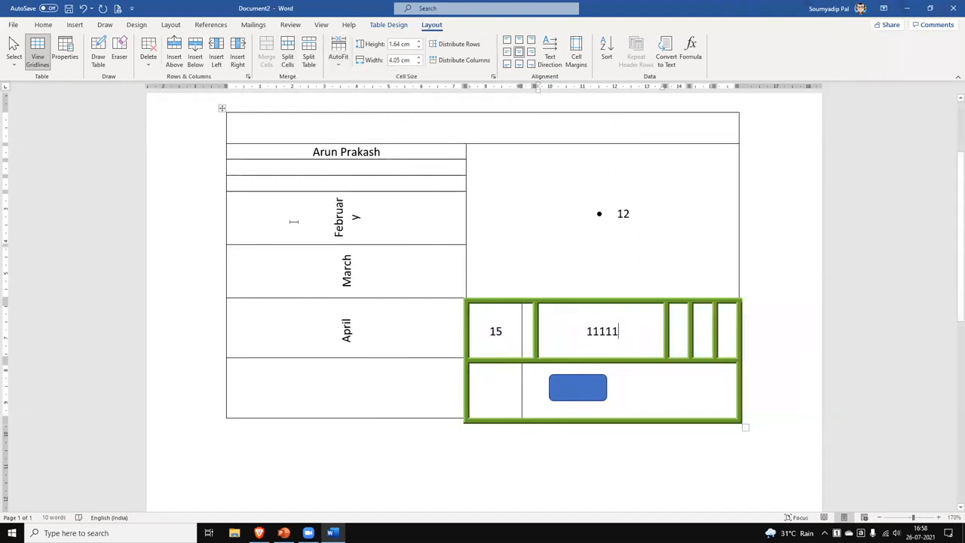
pyautogui.click(634, 336)
pyautogui.write('111111111111')
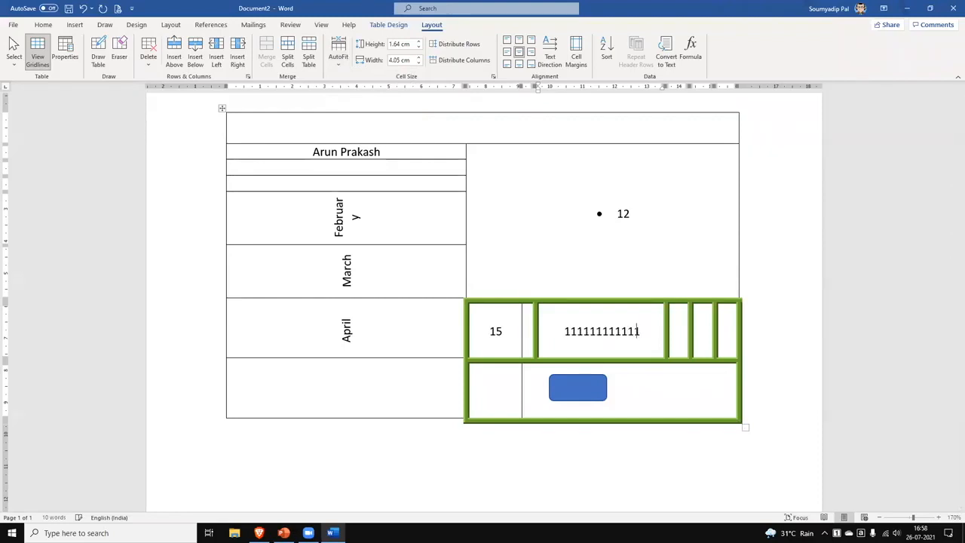
pyautogui.write('1111111111111111111111111111111111111111111111111111111111')
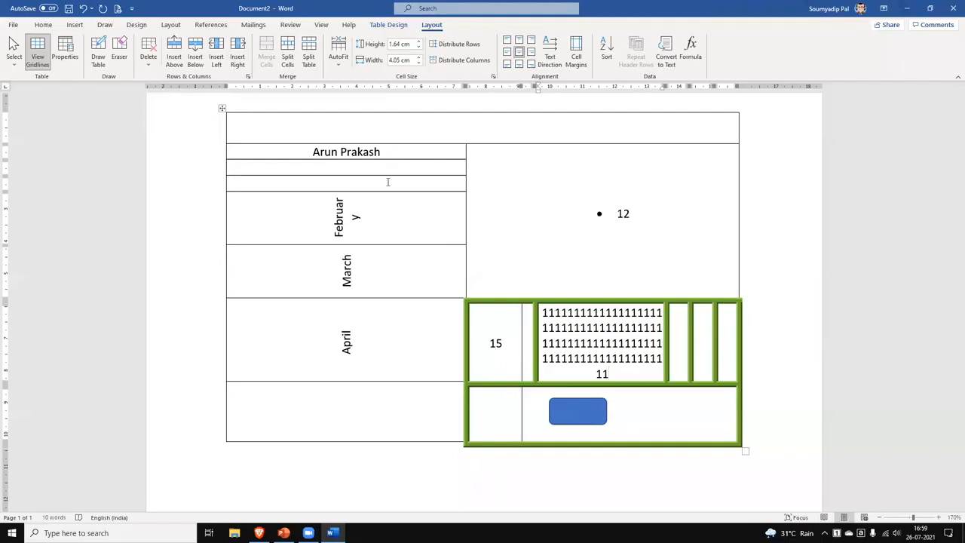
# Create a blank document filled with =rand() sample paragraphs, adding an empty line after the first.
pyautogui.click(13, 24)
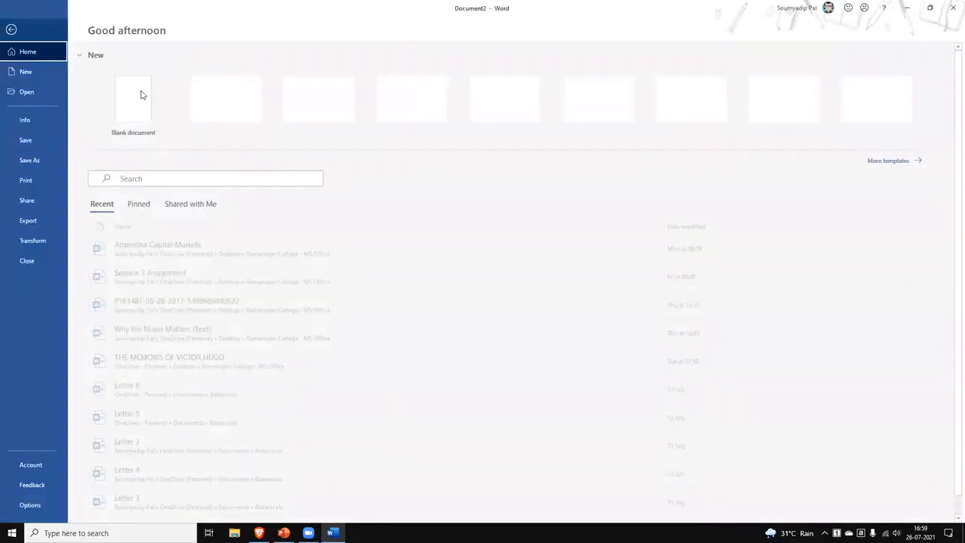
pyautogui.click(139, 98)
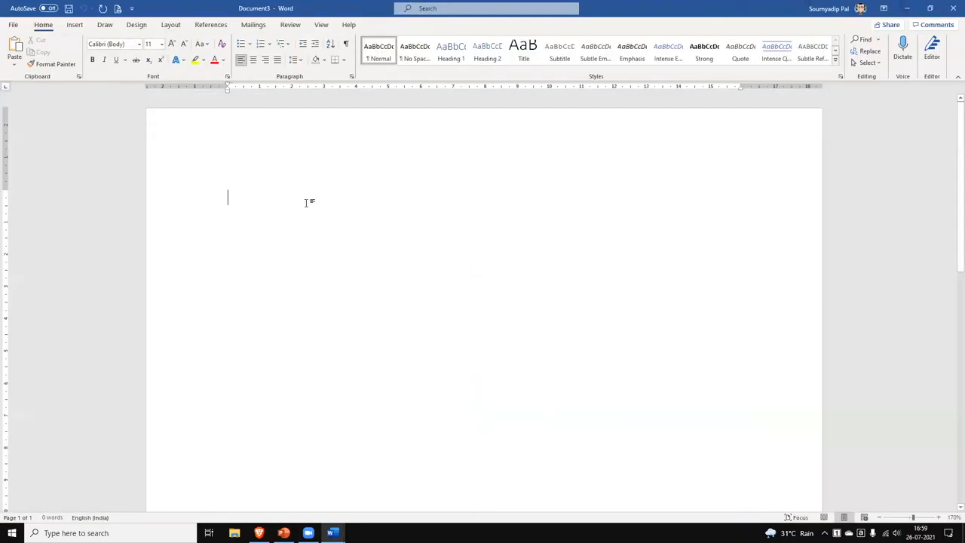
pyautogui.write('=')
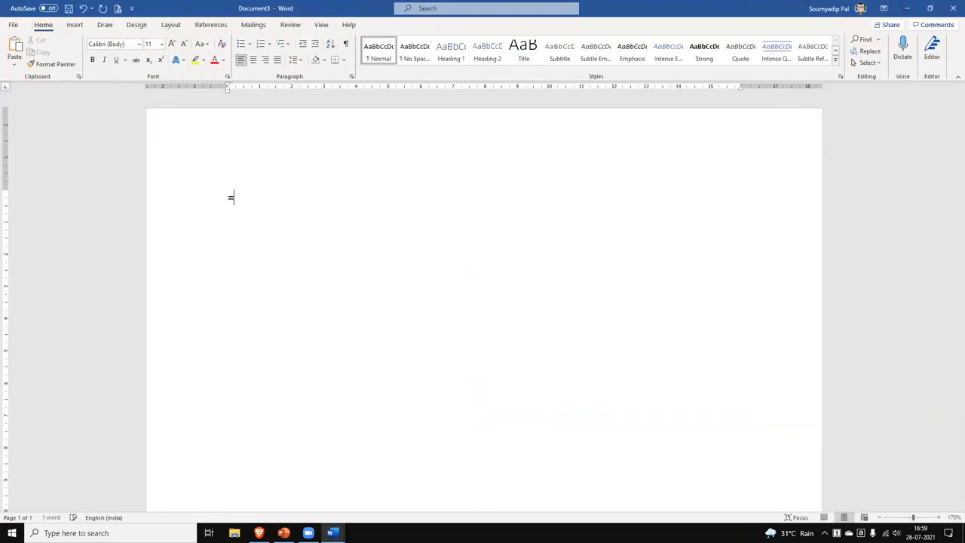
pyautogui.write('rand()')
pyautogui.press('Return')
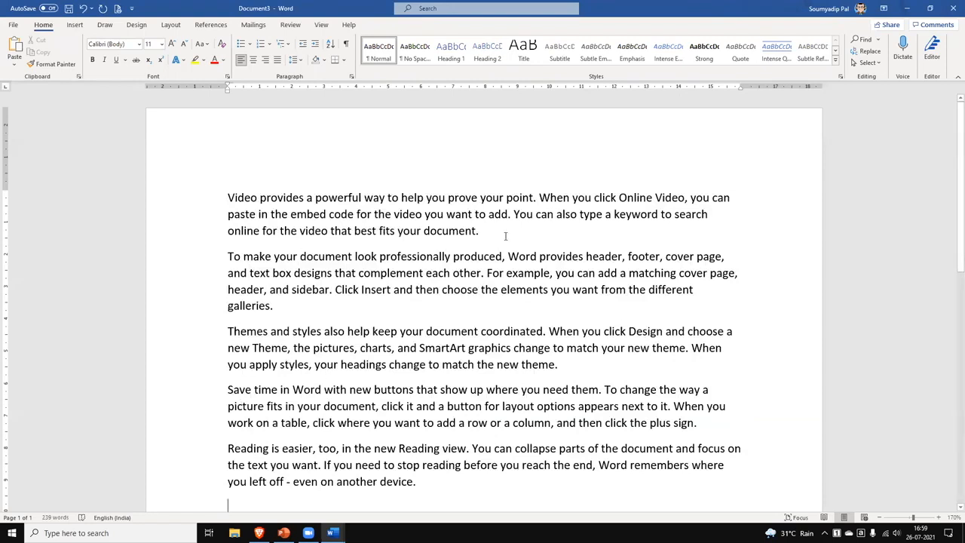
pyautogui.press('Return')
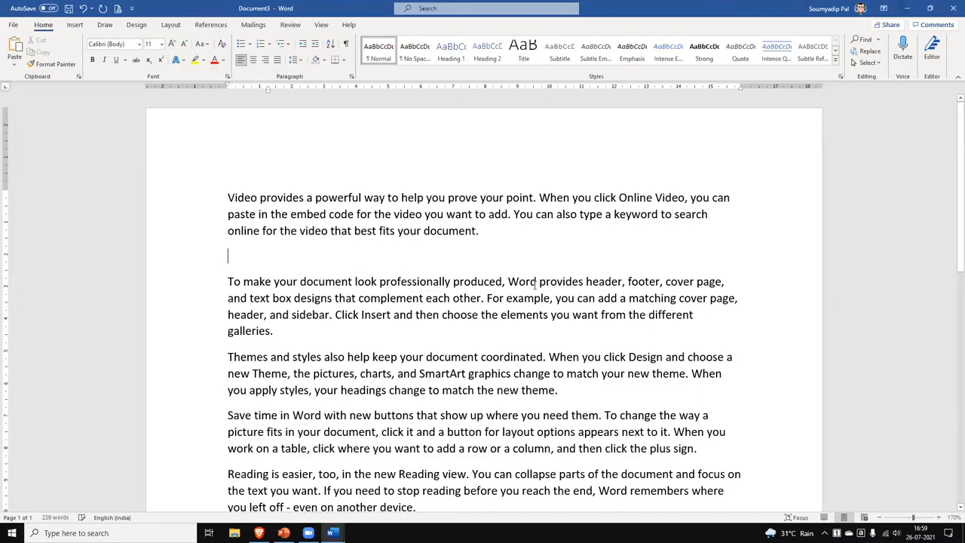
# Insert a two-column, three-row table on that empty line.
pyautogui.click(83, 27)
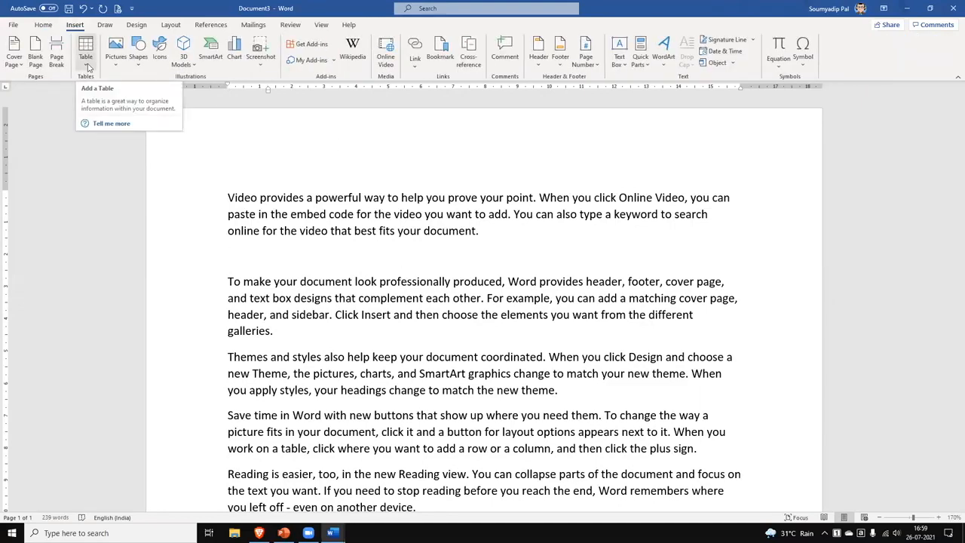
pyautogui.click(87, 49)
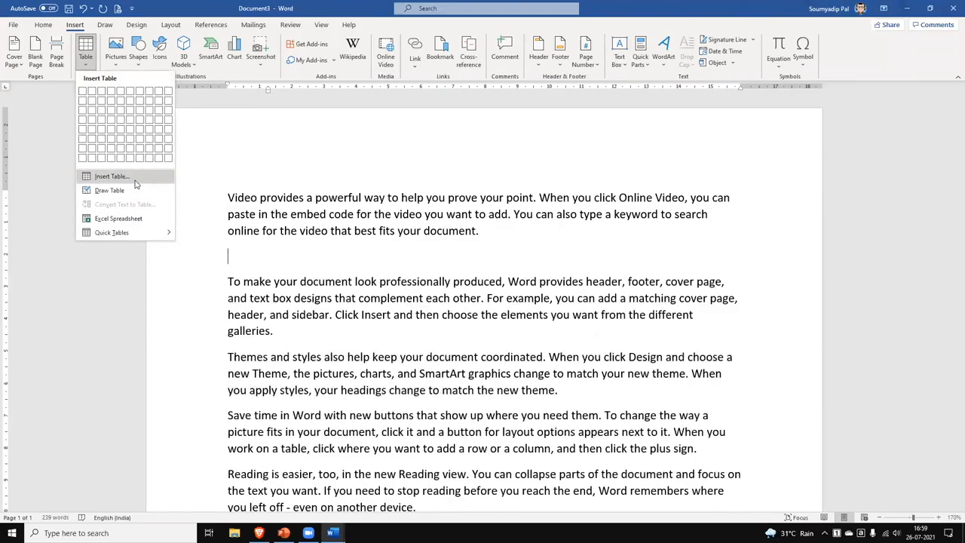
pyautogui.click(93, 110)
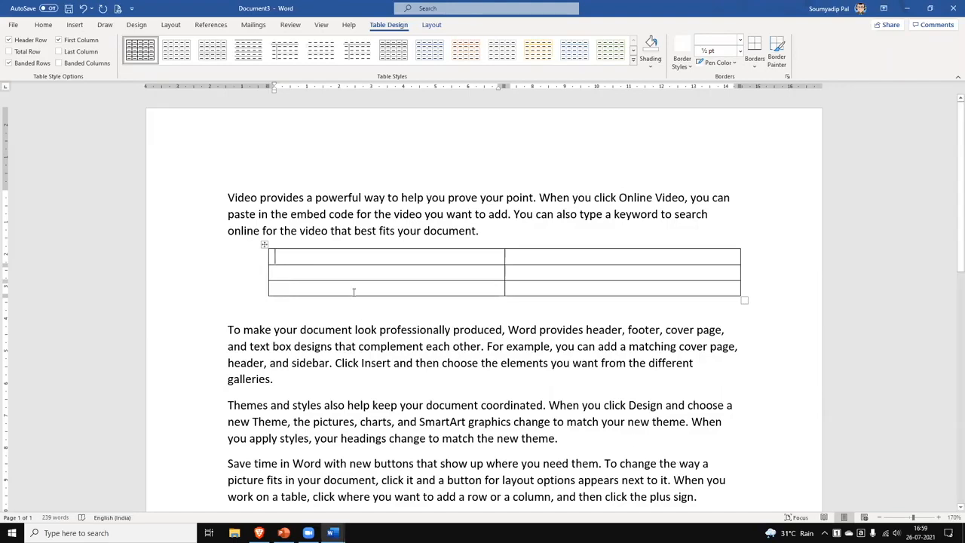
# Back in Document2, merge the two narrow empty cells right of the 1s into one.
pyautogui.moveTo(333, 533)
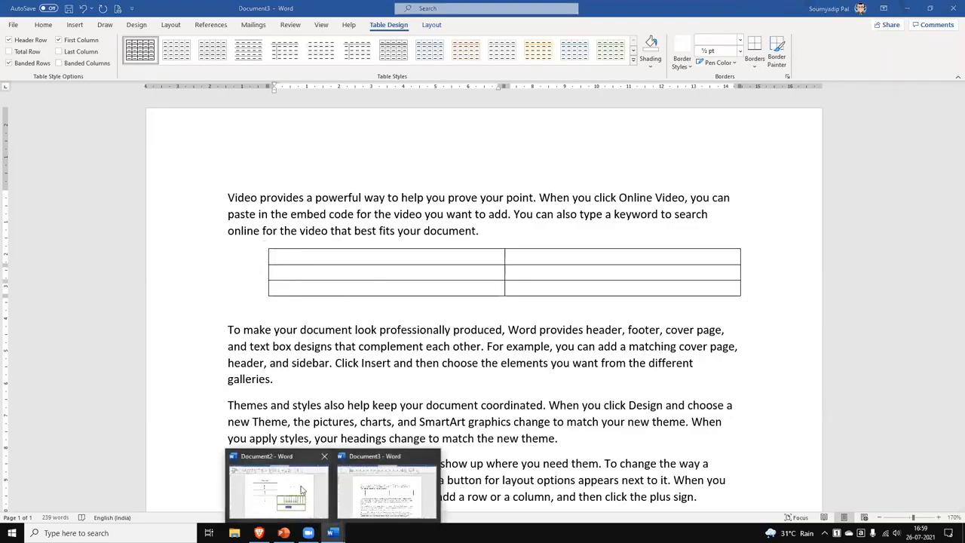
pyautogui.click(285, 489)
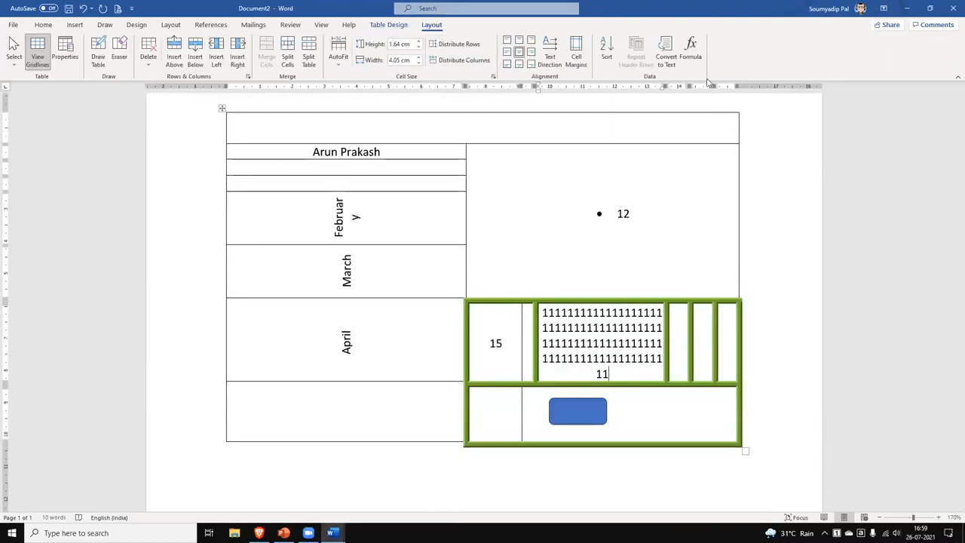
pyautogui.click(679, 338)
pyautogui.moveTo(705, 332); pyautogui.dragTo(684, 343)
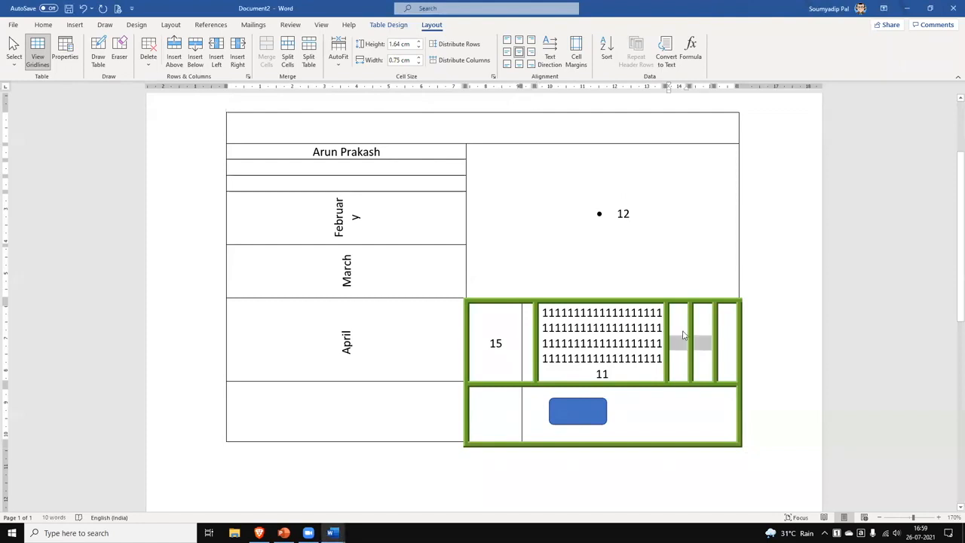
pyautogui.rightClick(684, 344)
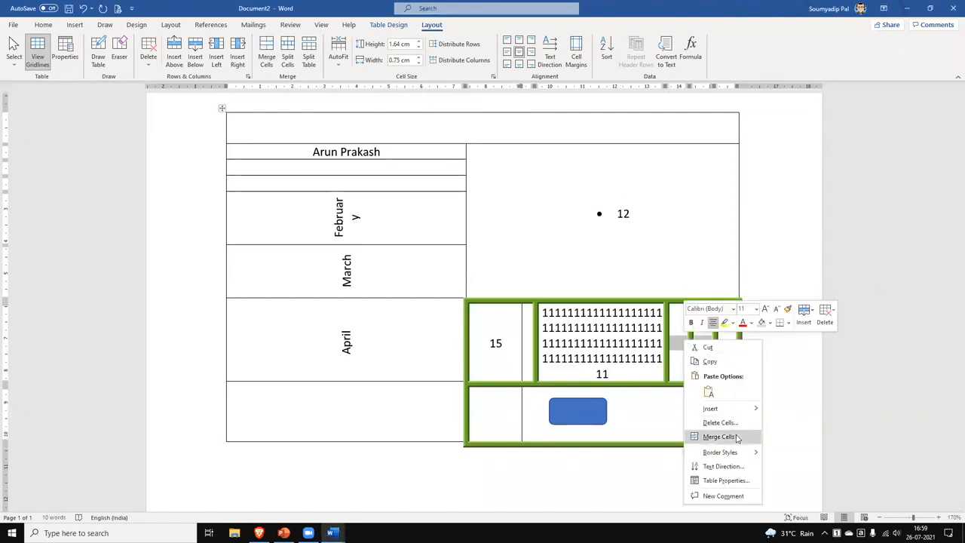
pyautogui.click(736, 438)
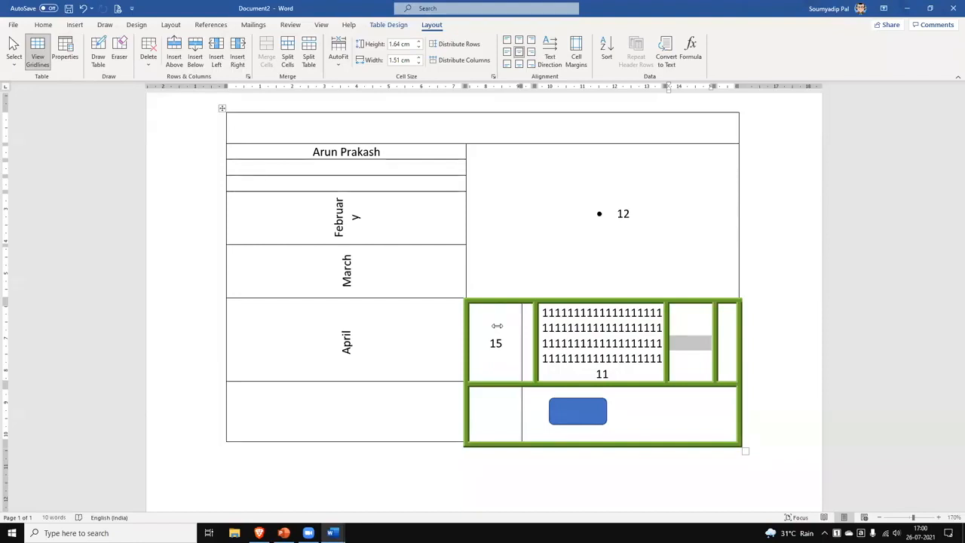
# Type 'As' on the line below the table, then open and cancel its Paragraph settings.
pyautogui.click(533, 458)
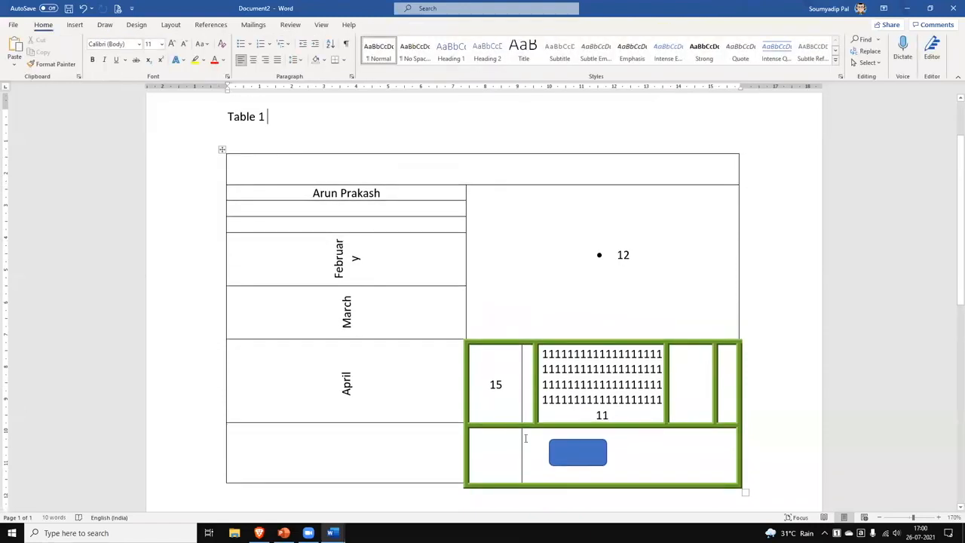
pyautogui.scroll(-5, 530, 417)
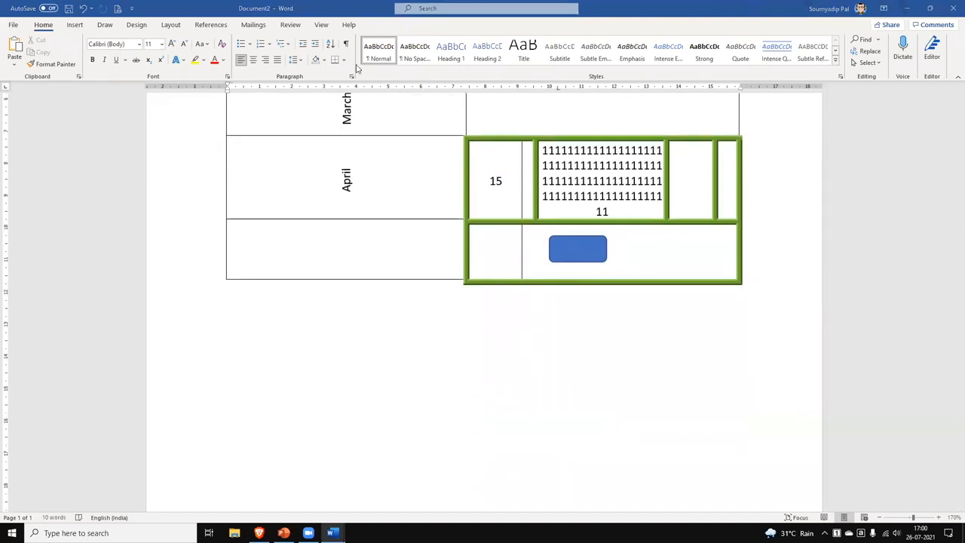
pyautogui.click(505, 313)
pyautogui.write('As')
pyautogui.moveTo(502, 323); pyautogui.dragTo(431, 310)
pyautogui.click(352, 76)
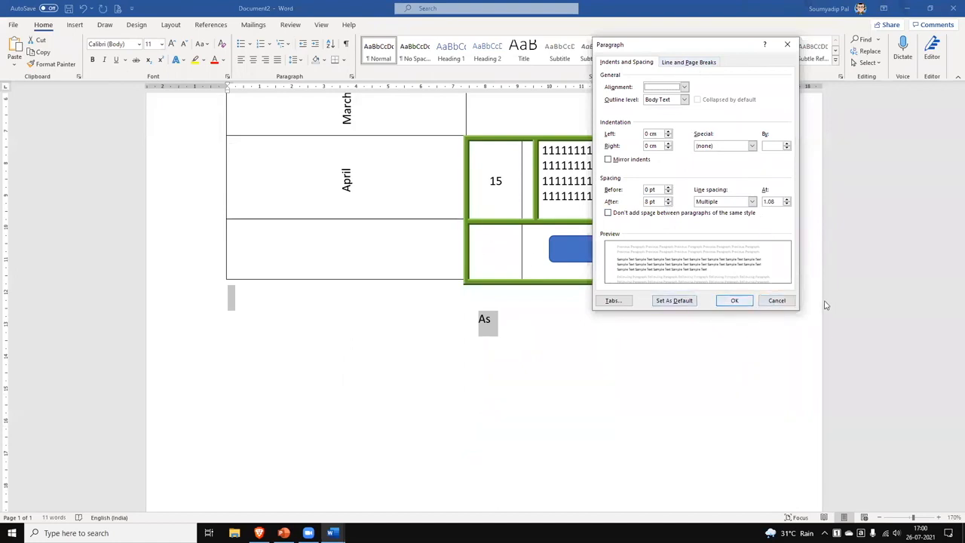
pyautogui.click(783, 302)
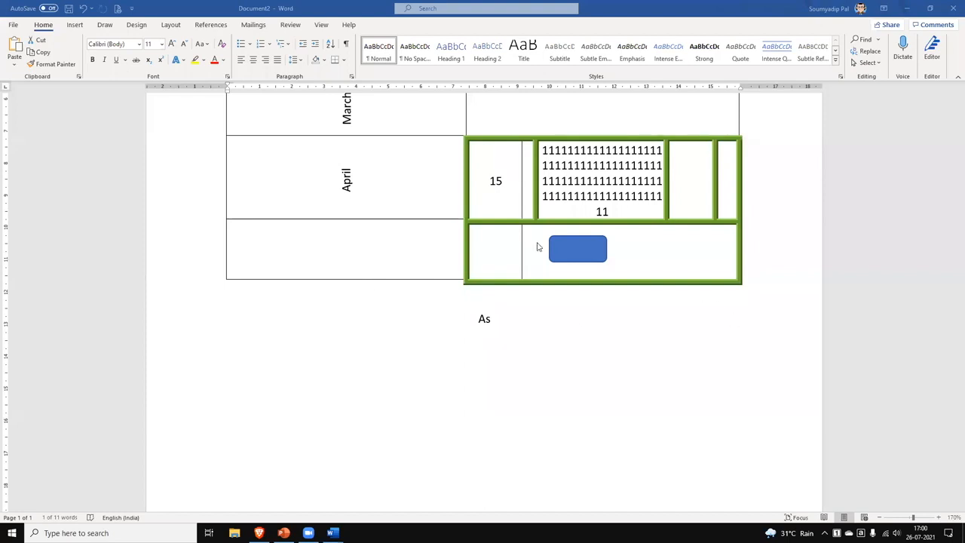
# Label the blue shape 'Text' and delete the stray word As below the table.
pyautogui.click(578, 252)
pyautogui.click(577, 252)
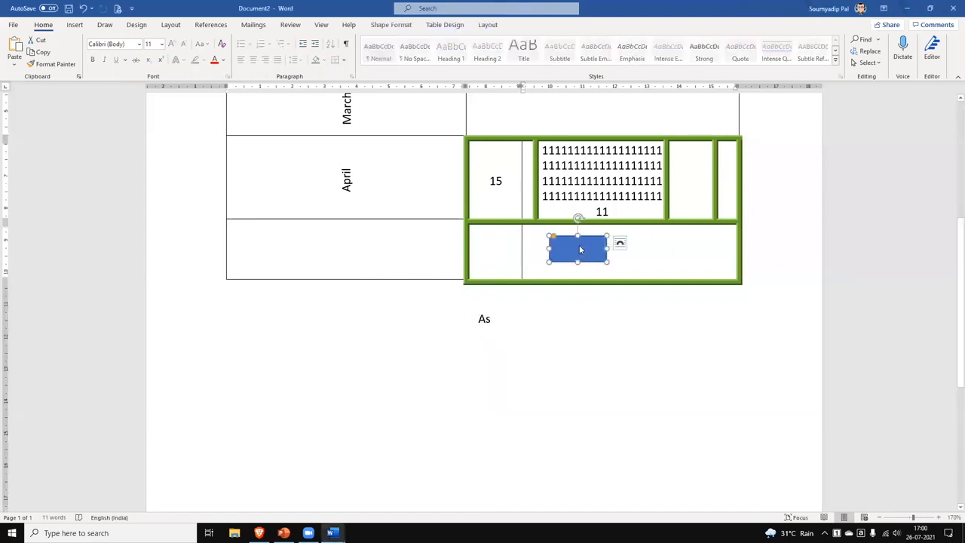
pyautogui.rightClick(579, 248)
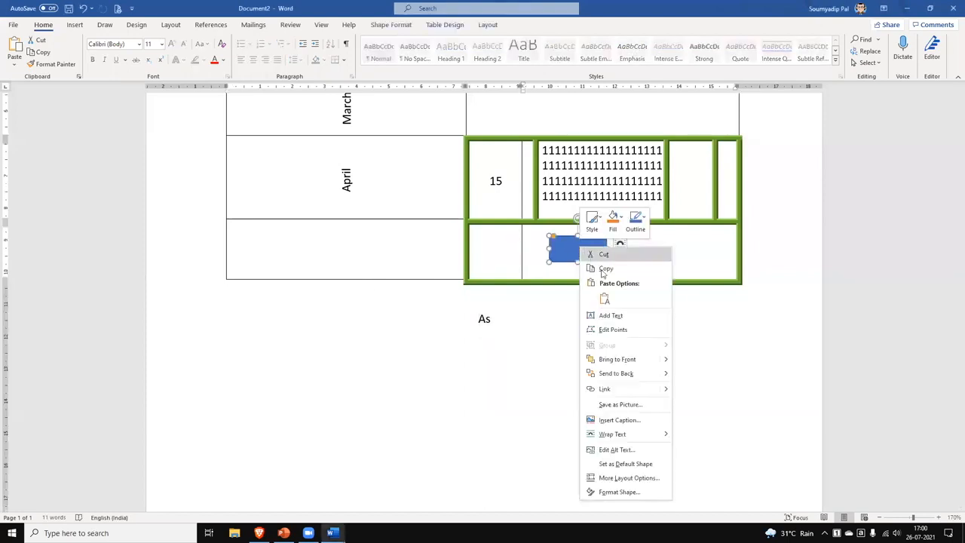
pyautogui.click(623, 316)
pyautogui.write('Text')
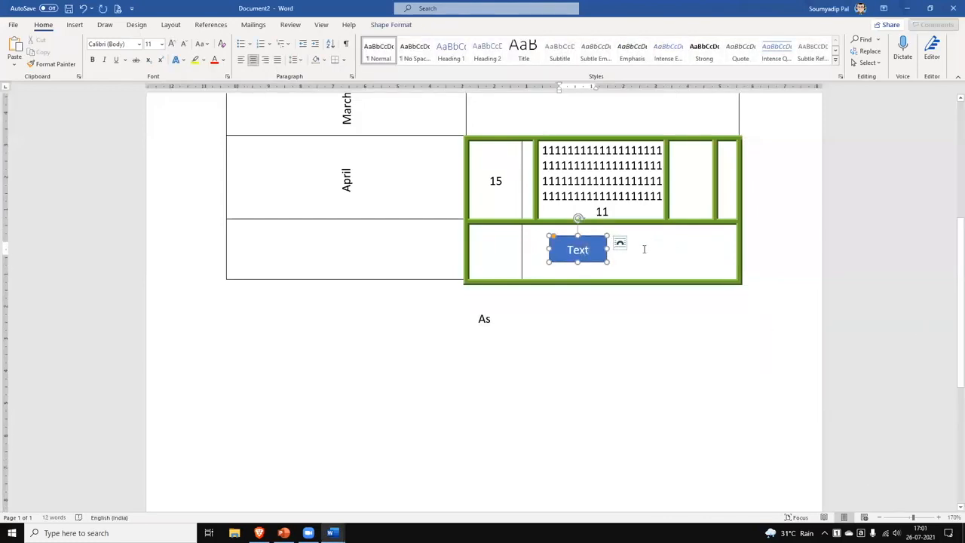
pyautogui.click(604, 257)
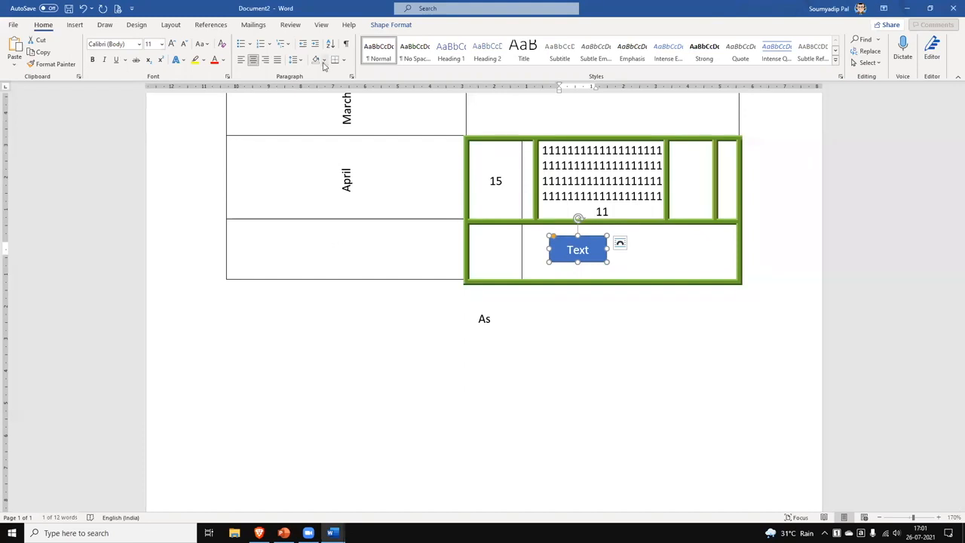
pyautogui.click(512, 319)
pyautogui.press('BackSpace')
pyautogui.press('BackSpace')
pyautogui.press('BackSpace')
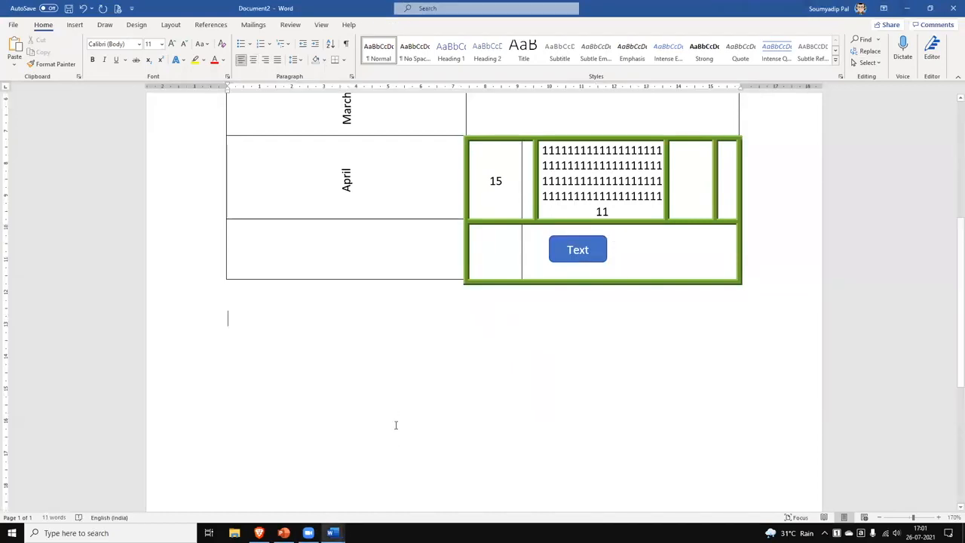
pyautogui.click(75, 24)
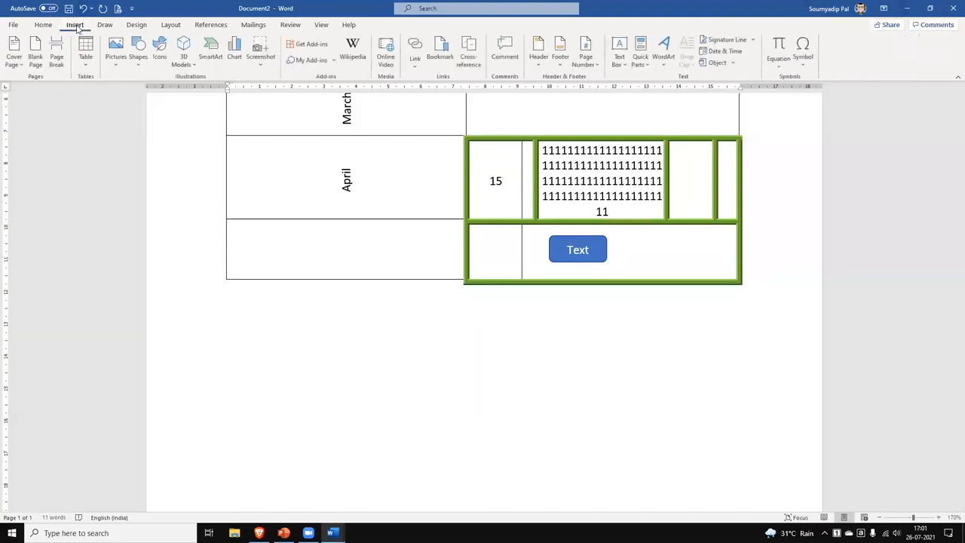
pyautogui.click(140, 63)
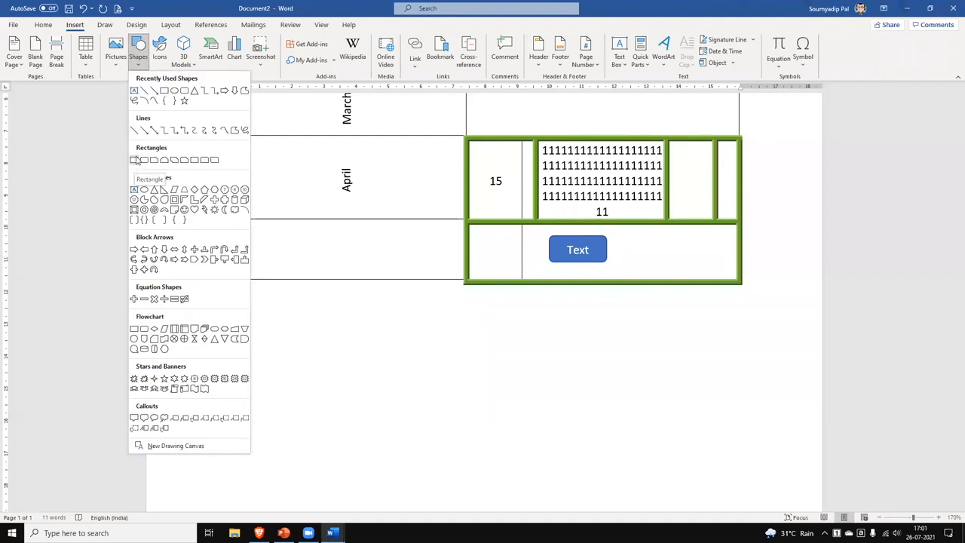
pyautogui.click(178, 92)
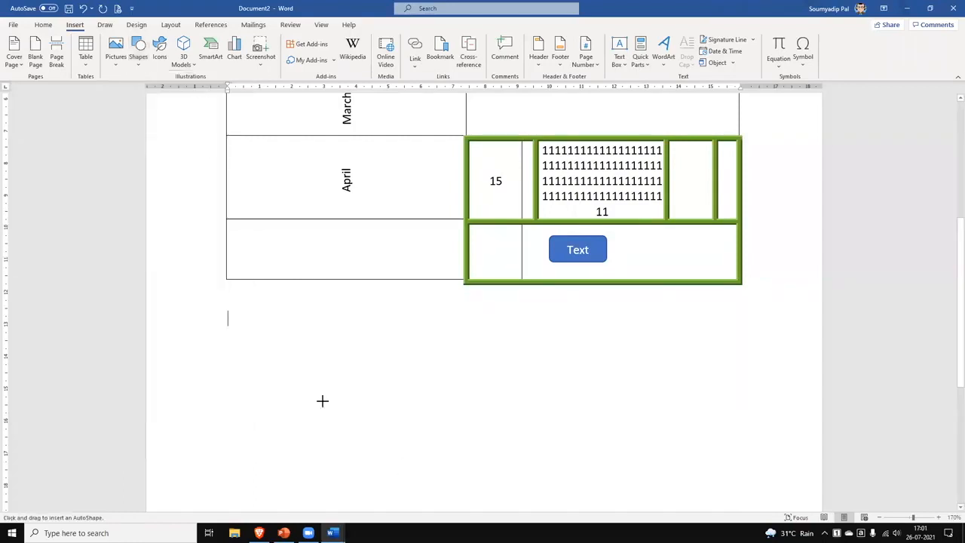
pyautogui.moveTo(246, 345); pyautogui.dragTo(295, 372)
pyautogui.moveTo(358, 388); pyautogui.dragTo(394, 392)
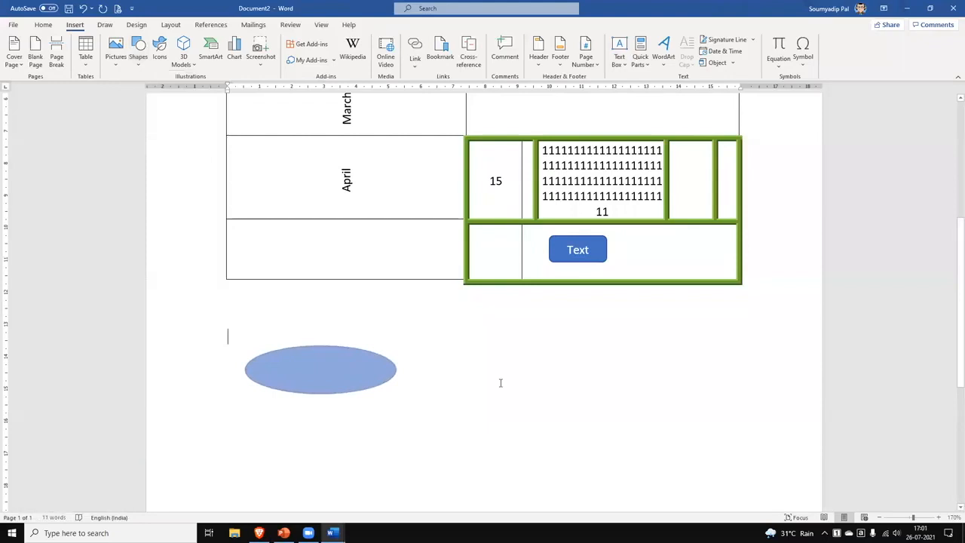
pyautogui.click(346, 366)
pyautogui.click(50, 41)
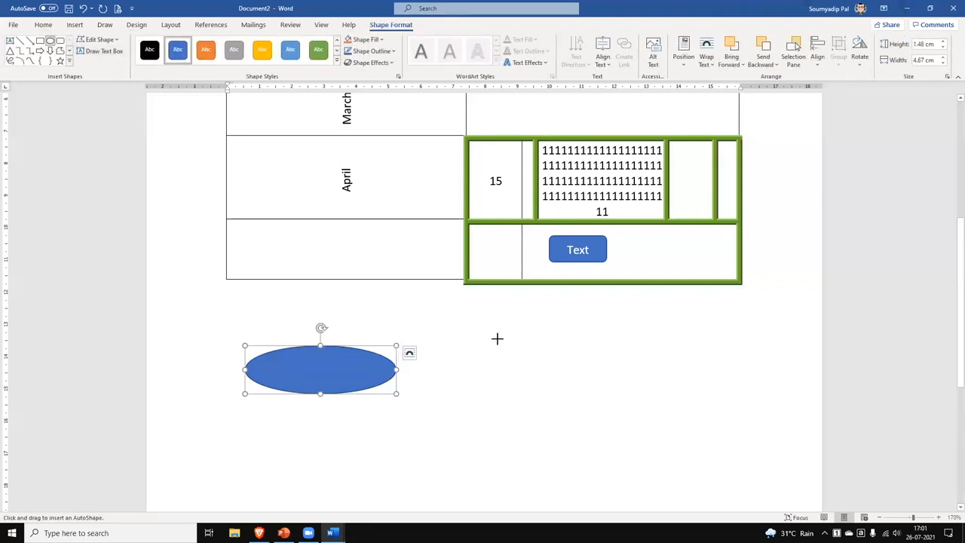
pyautogui.moveTo(548, 350)
pyautogui.mouseDown()
pyautogui.moveTo(590, 402)
pyautogui.moveTo(661, 457)
pyautogui.moveTo(668, 476)
pyautogui.moveTo(652, 496)
pyautogui.moveTo(661, 472)
pyautogui.mouseUp()
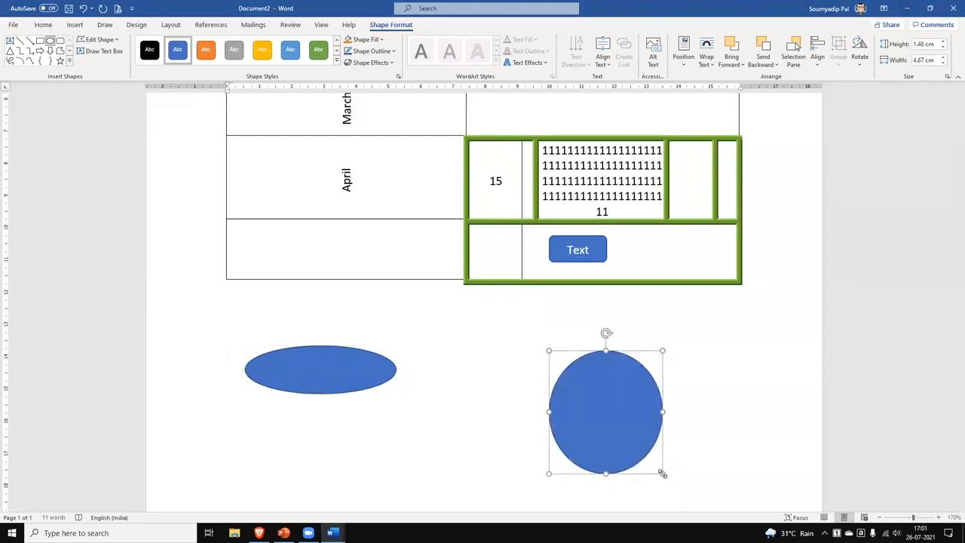
pyautogui.press('Delete')
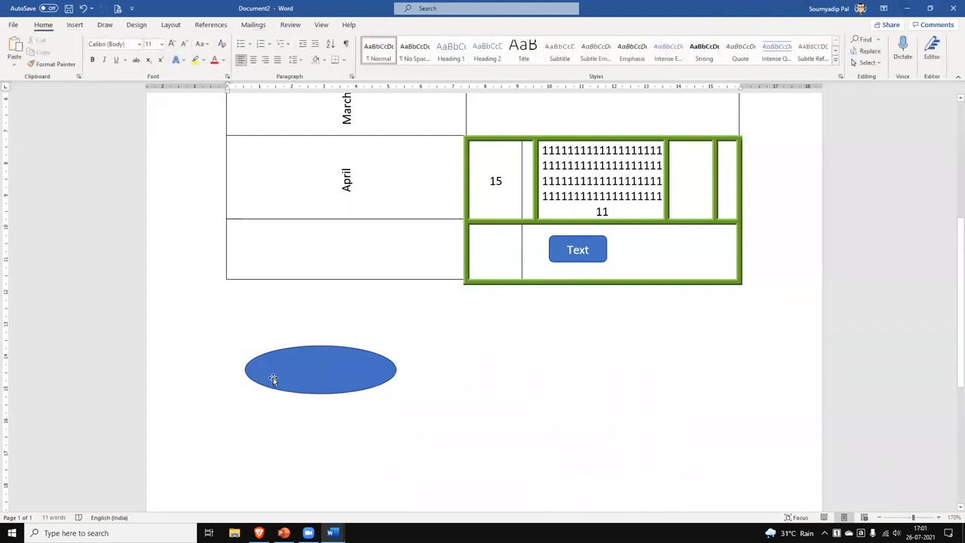
pyautogui.click(310, 383)
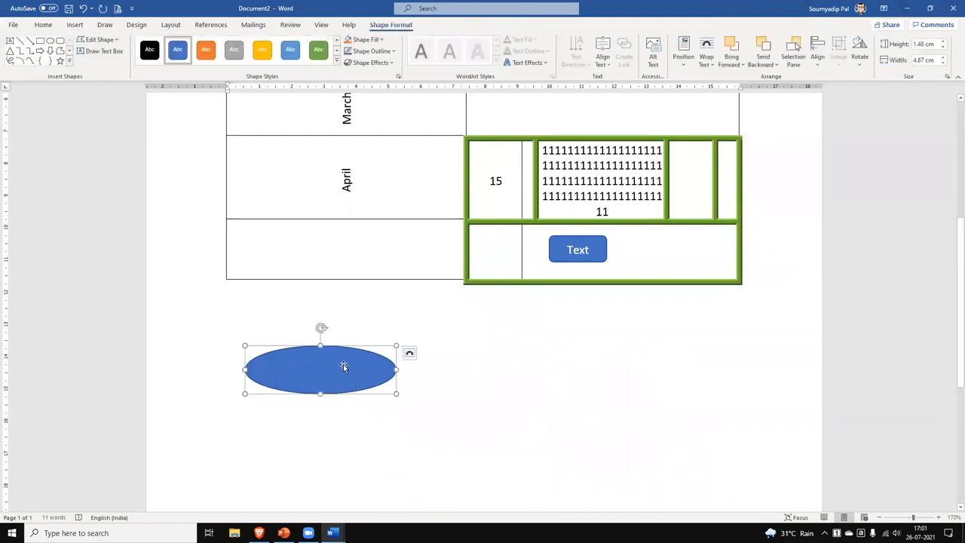
pyautogui.press('Delete')
pyautogui.click(75, 25)
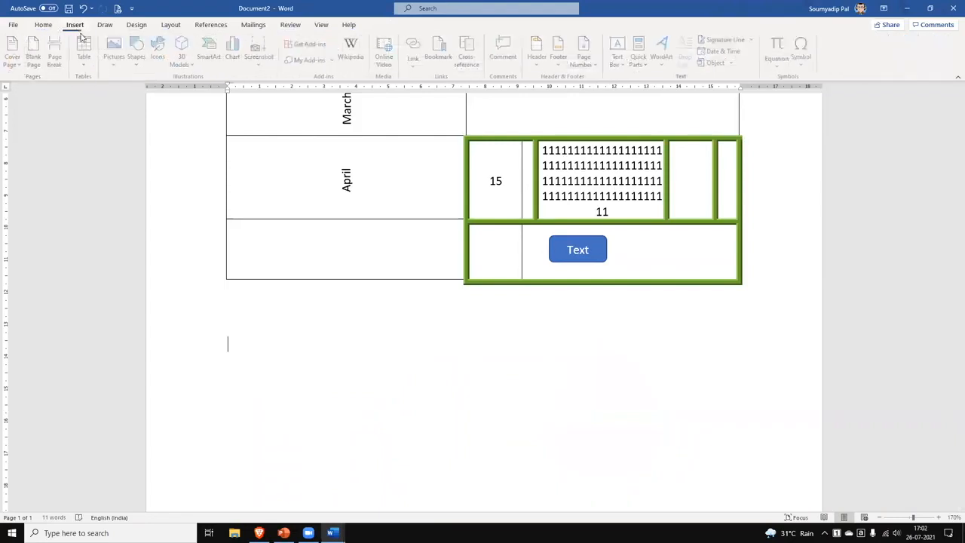
# Draw a blue circle about 4.85 cm across below the table.
pyautogui.click(138, 57)
pyautogui.click(179, 97)
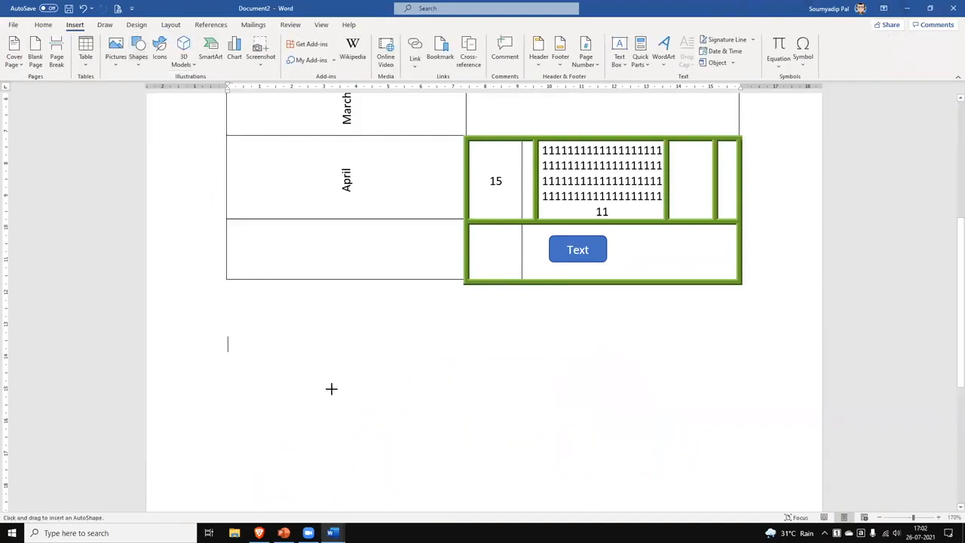
pyautogui.moveTo(293, 333)
pyautogui.mouseDown()
pyautogui.moveTo(326, 379)
pyautogui.moveTo(470, 500)
pyautogui.moveTo(405, 431)
pyautogui.moveTo(407, 451)
pyautogui.moveTo(347, 467)
pyautogui.moveTo(350, 484)
pyautogui.moveTo(375, 448)
pyautogui.moveTo(446, 476)
pyautogui.moveTo(448, 489)
pyautogui.mouseUp()
pyautogui.moveTo(427, 452); pyautogui.dragTo(451, 443)
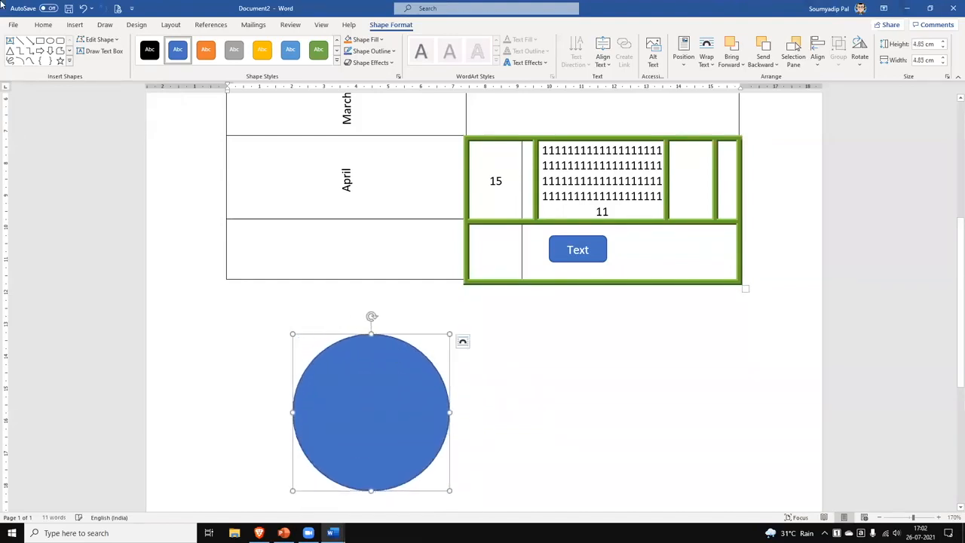
# Draw a matching blue 4.85 cm square to the right of the circle.
pyautogui.click(49, 50)
pyautogui.moveTo(544, 334); pyautogui.dragTo(701, 460)
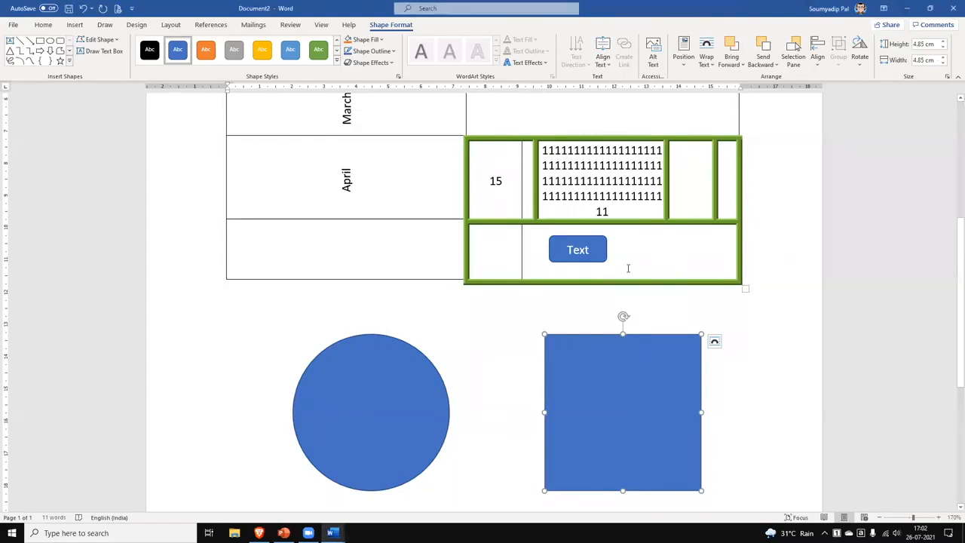
pyautogui.scroll(4, 544, 182)
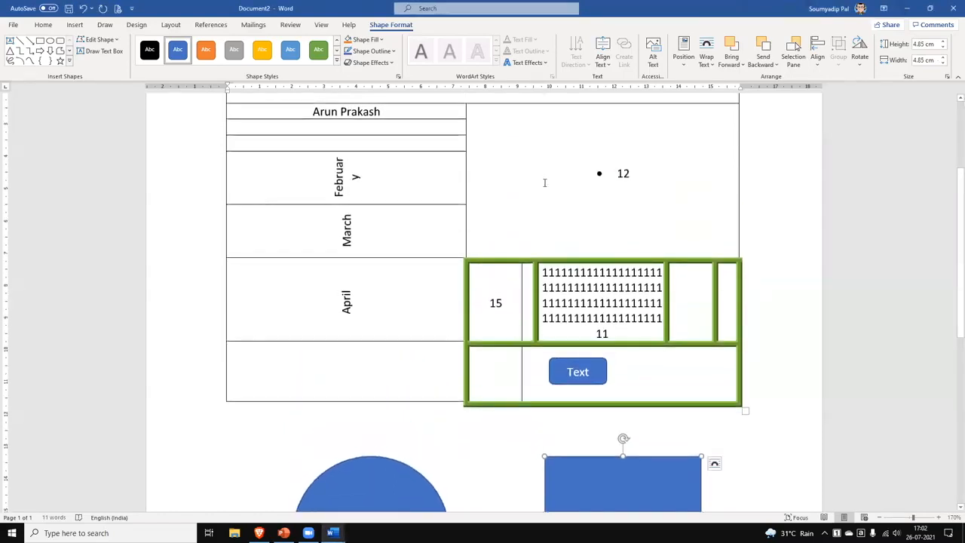
# Distribute the left-column rows from the name cell to the bottom row to an equal 2.37 cm height.
pyautogui.click(625, 265)
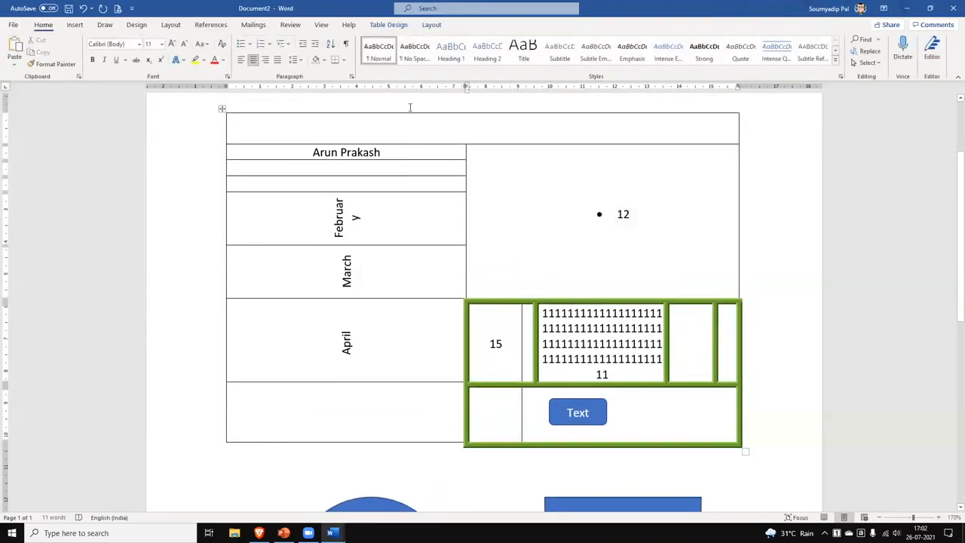
pyautogui.click(309, 153)
pyautogui.moveTo(310, 152); pyautogui.dragTo(390, 404)
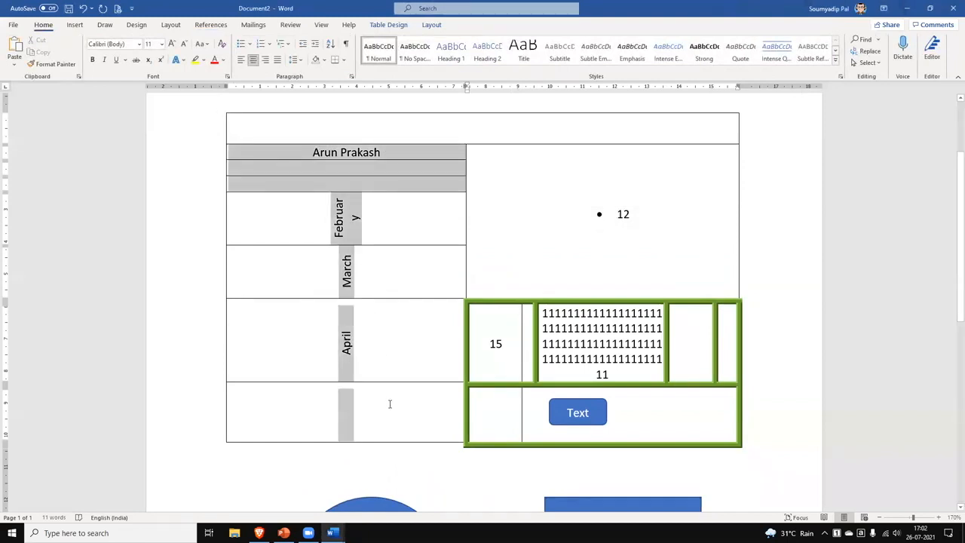
pyautogui.click(433, 25)
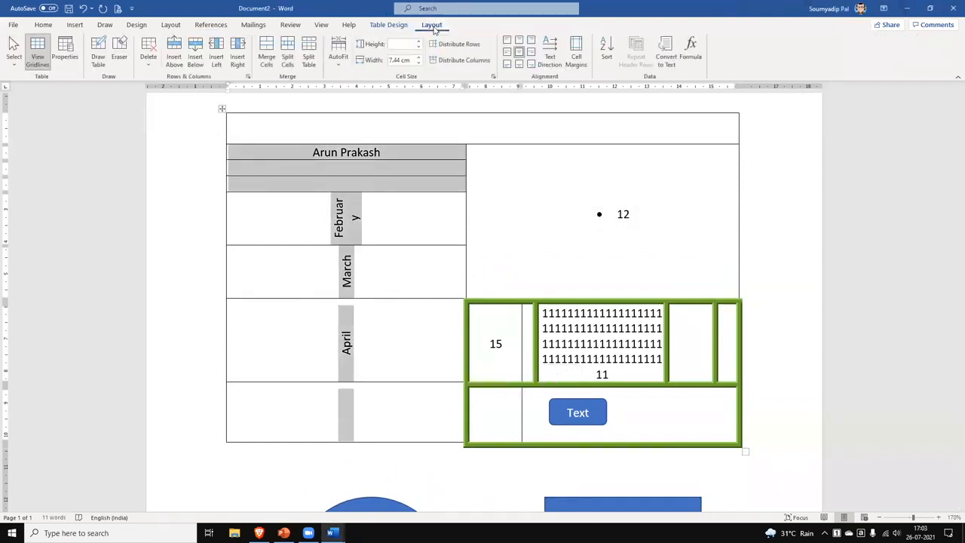
pyautogui.click(458, 50)
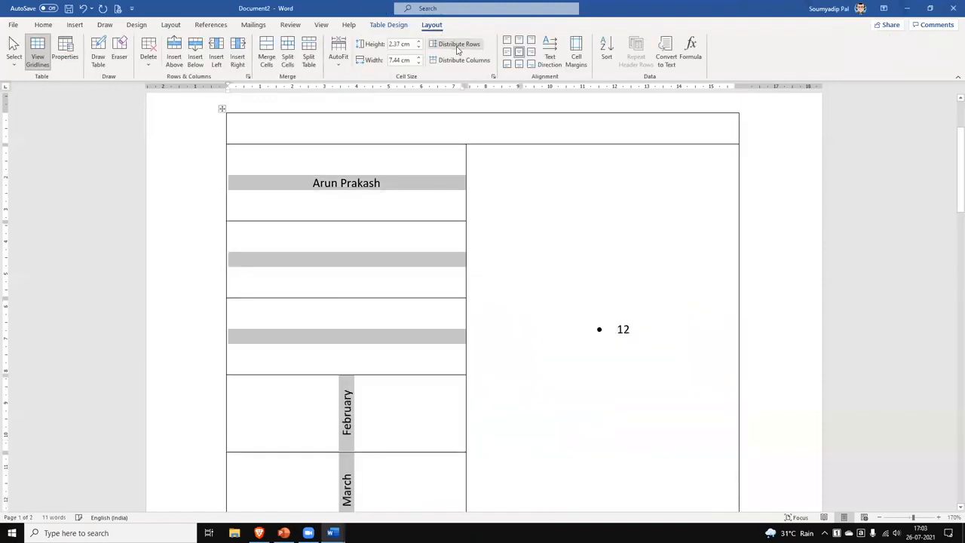
pyautogui.click(386, 246)
pyautogui.scroll(-3, 400, 360)
pyautogui.scroll(-2, 400, 358)
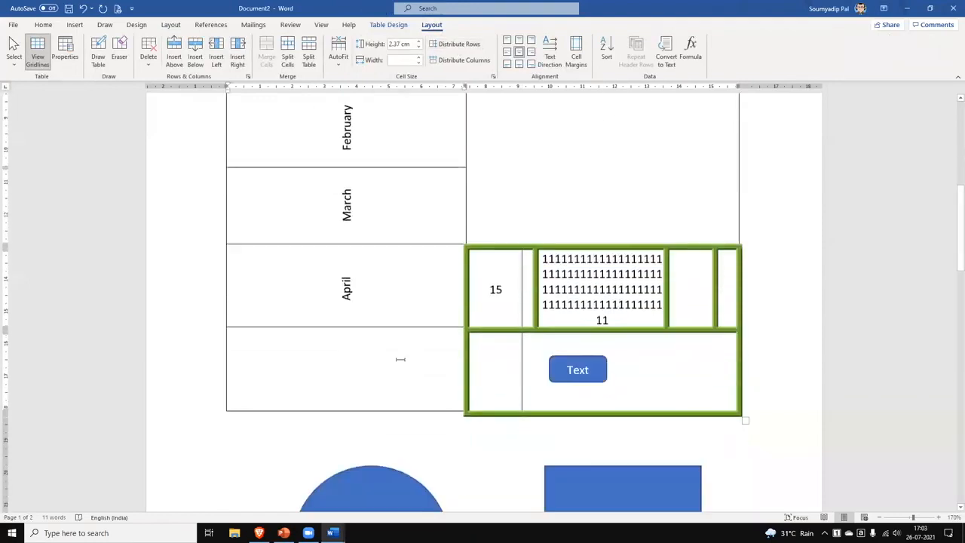
pyautogui.scroll(5, 401, 357)
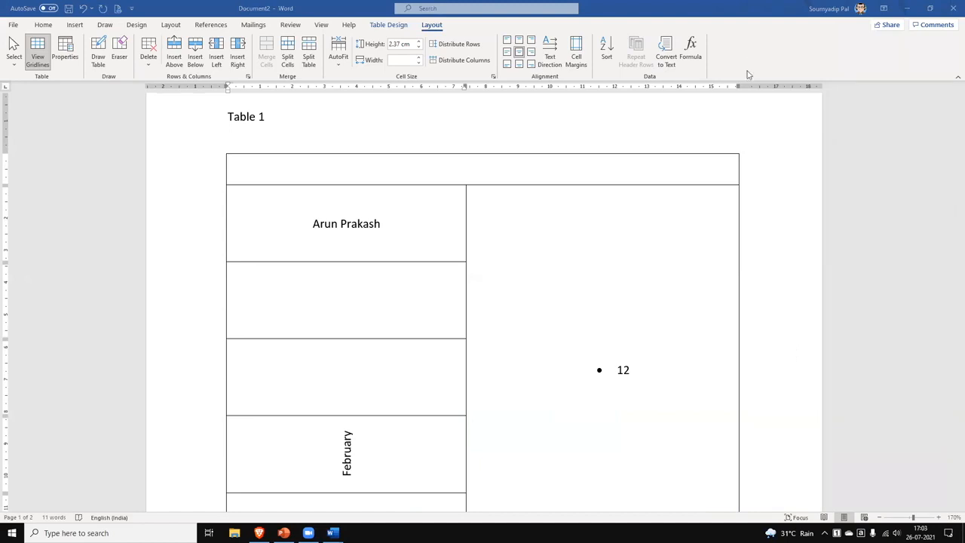
# Toggle gridlines, then apply No Border to the whole table so its contents appear unframed.
pyautogui.click(46, 61)
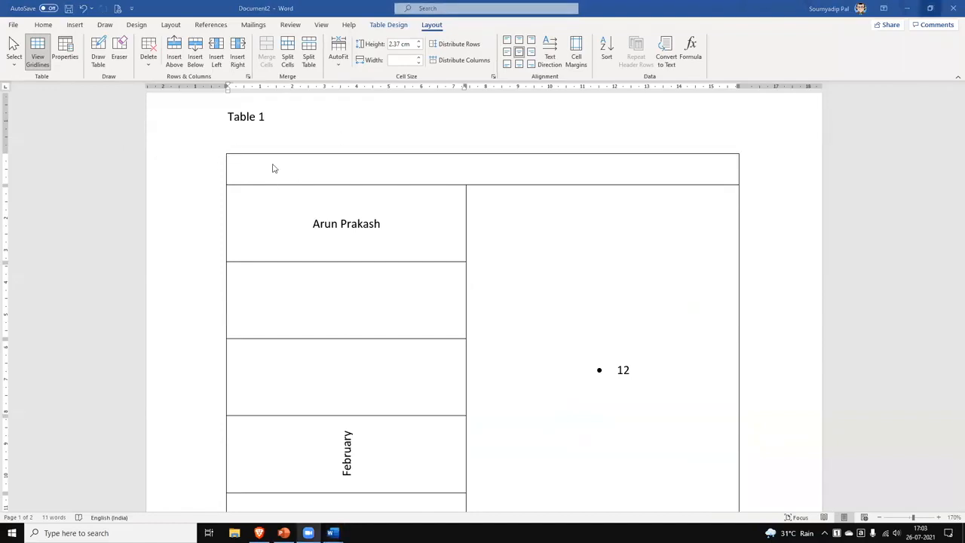
pyautogui.click(223, 150)
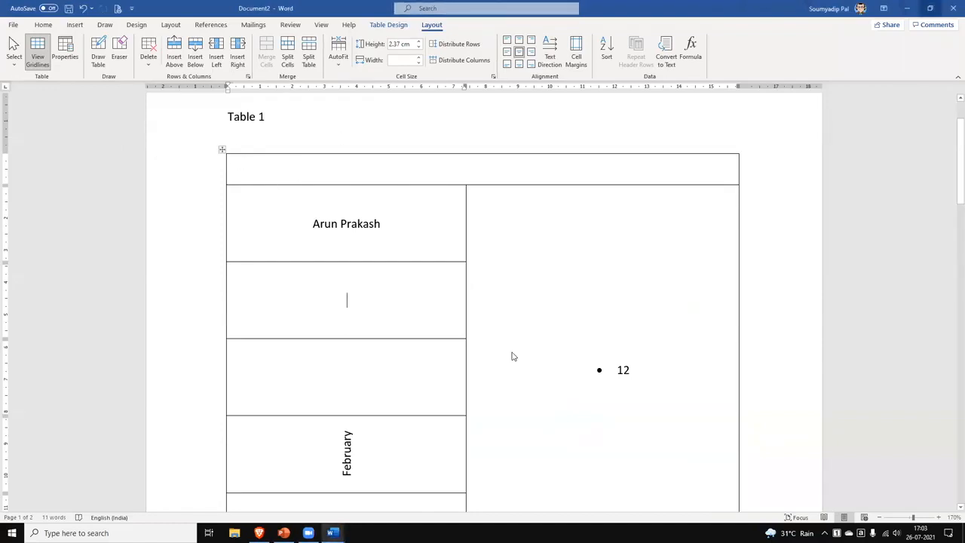
pyautogui.click(394, 25)
pyautogui.scroll(1, 729, 121)
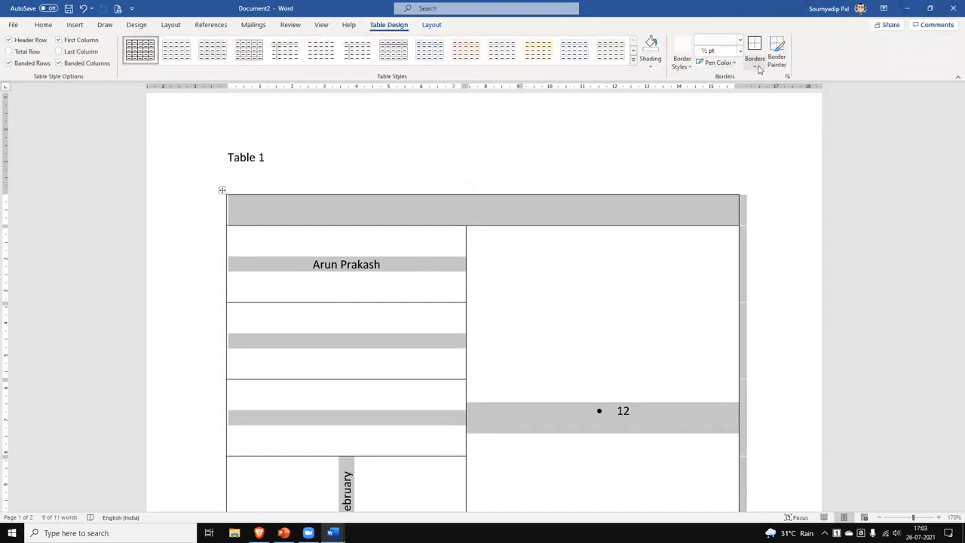
pyautogui.click(756, 66)
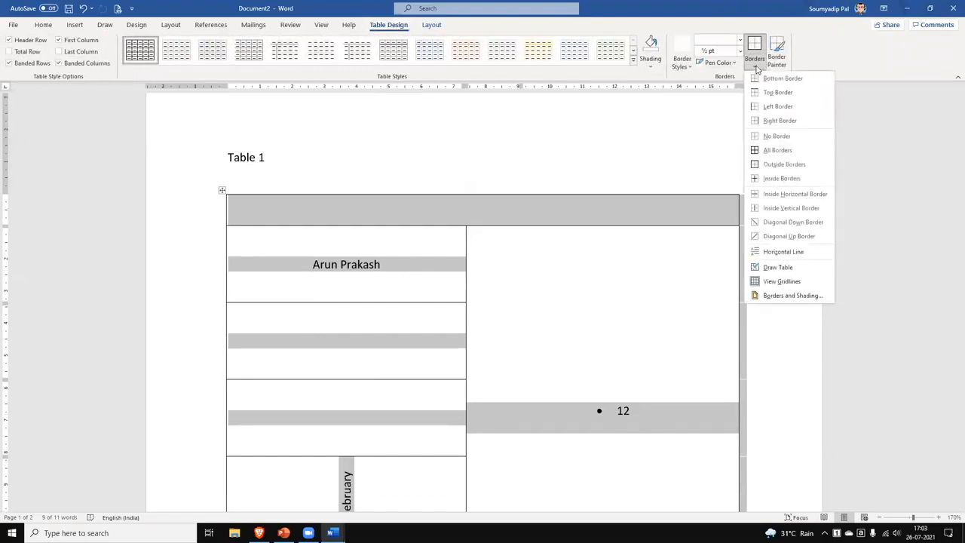
pyautogui.click(778, 149)
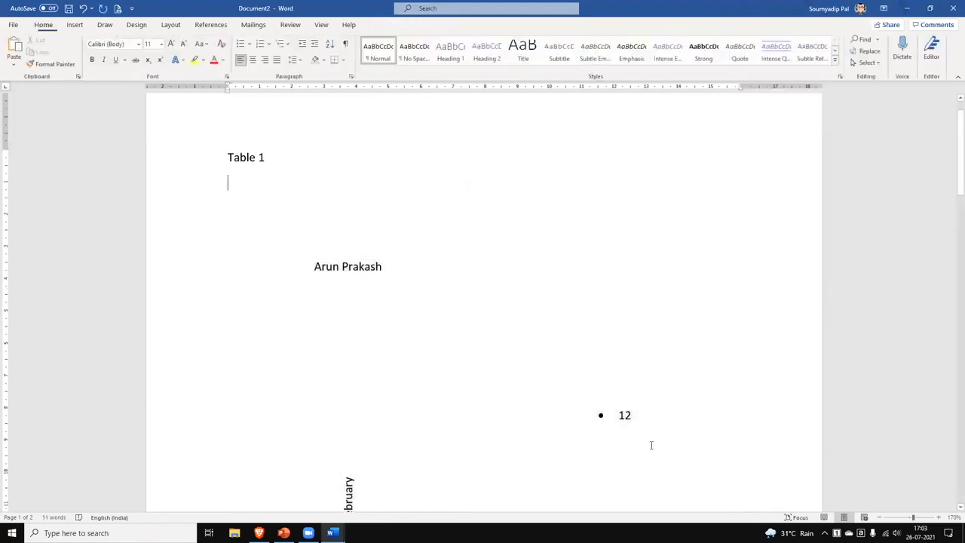
pyautogui.scroll(-8, 650, 445)
pyautogui.scroll(5, 650, 449)
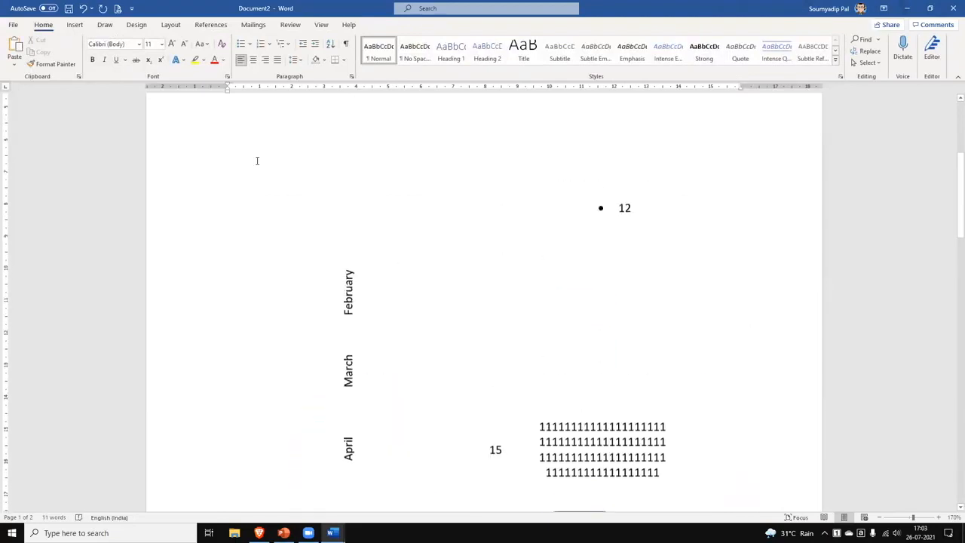